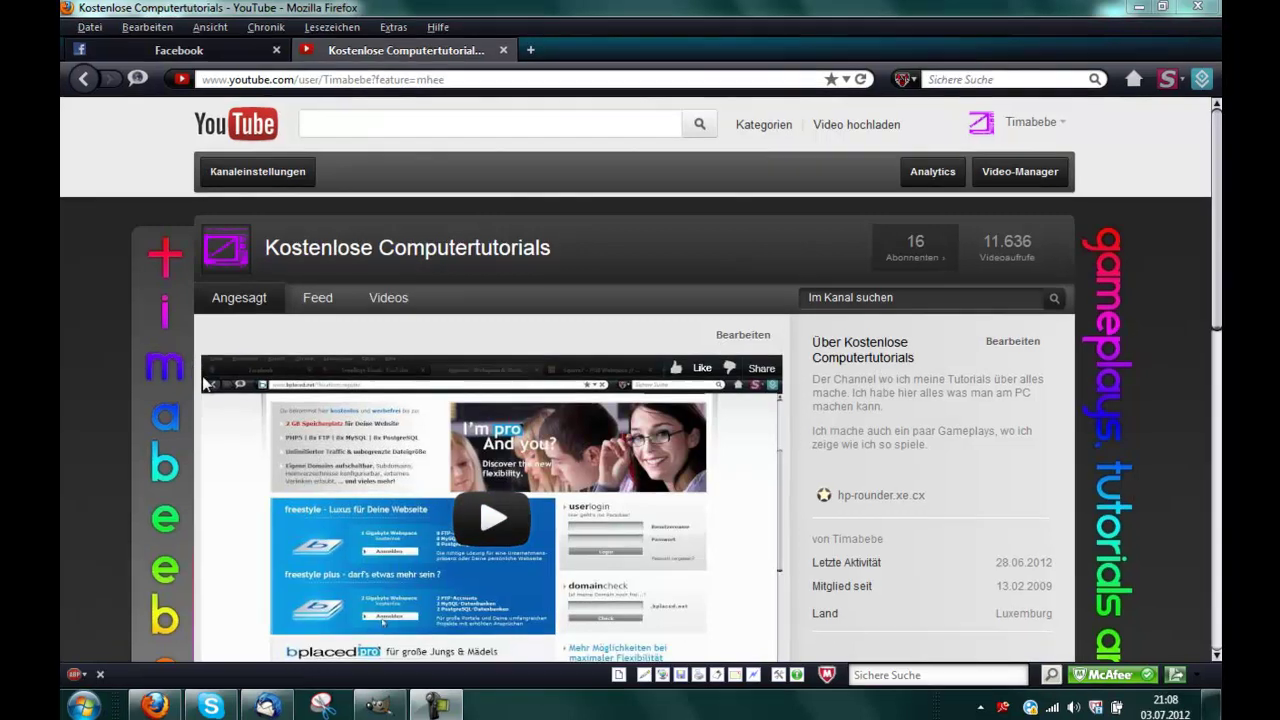
# Scroll through the YouTube channel page for reference.
pyautogui.scroll(-2, 1215, 212)
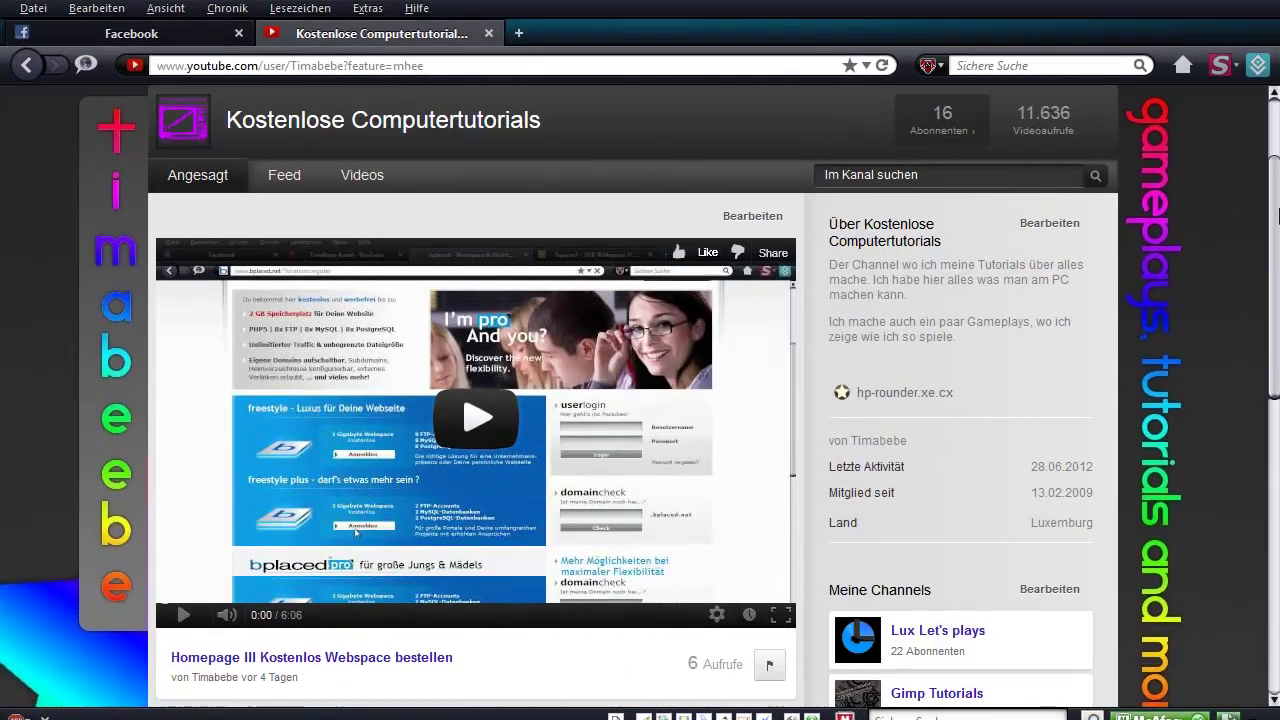
pyautogui.scroll(-3, 1270, 214)
pyautogui.scroll(2, 1262, 217)
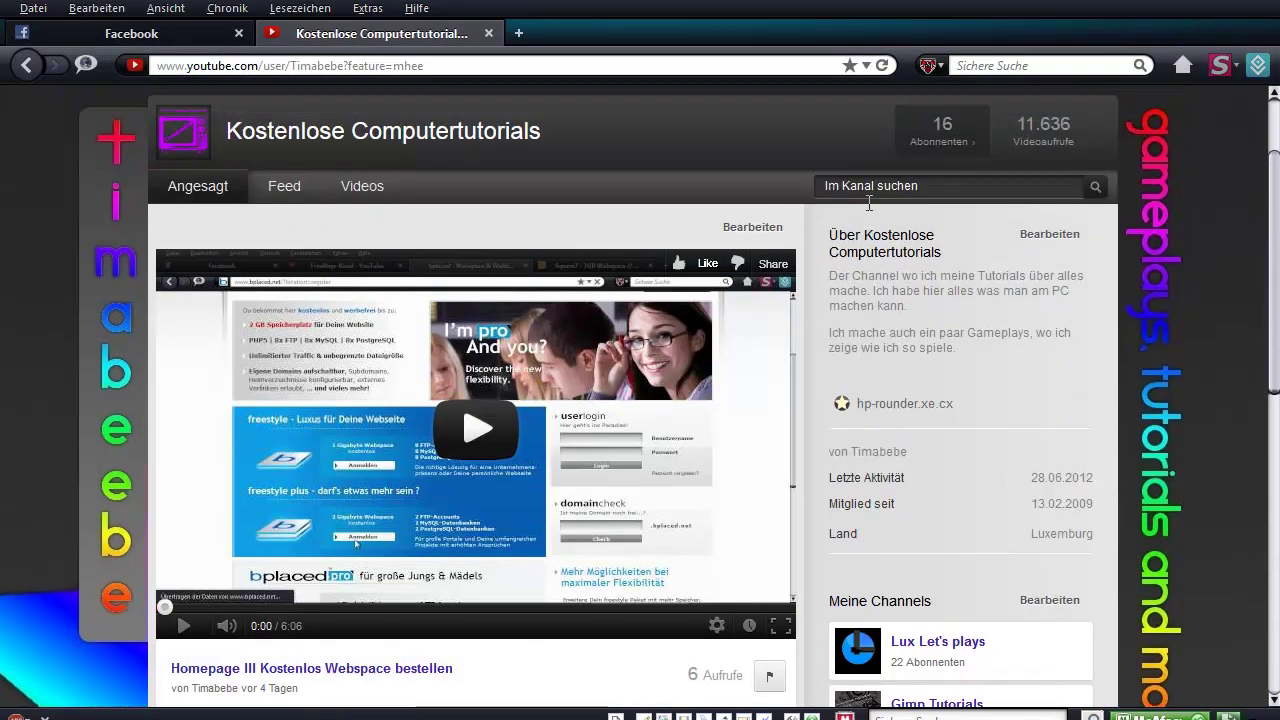
pyautogui.moveTo(528, 141); pyautogui.dragTo(286, 138)
pyautogui.click(260, 150)
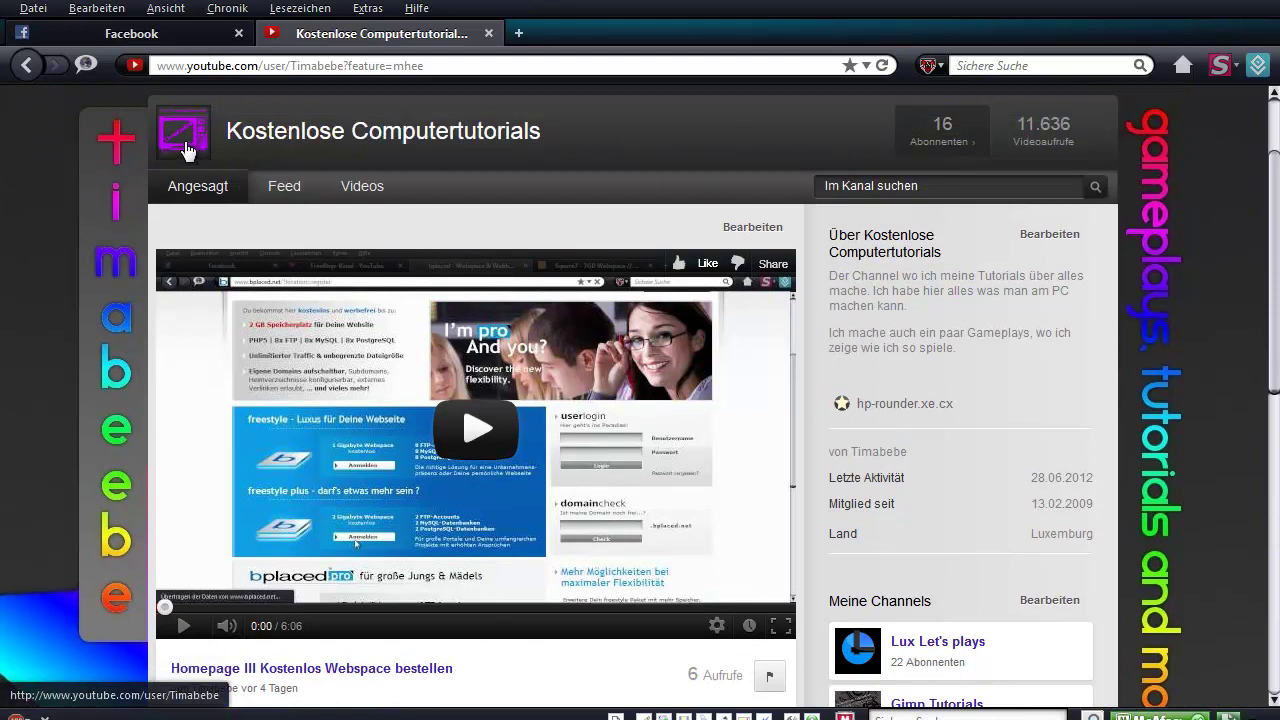
pyautogui.scroll(-2, 1217, 240)
pyautogui.scroll(-3, 1217, 240)
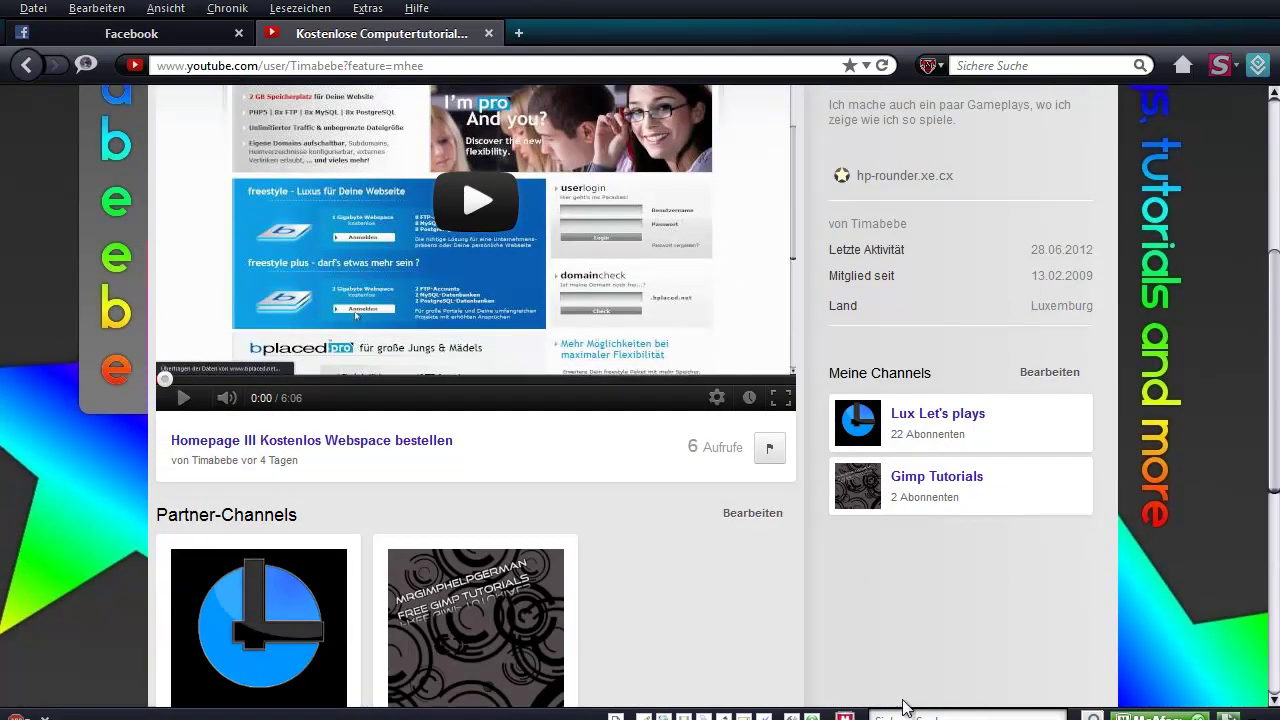
pyautogui.scroll(-4, 1178, 588)
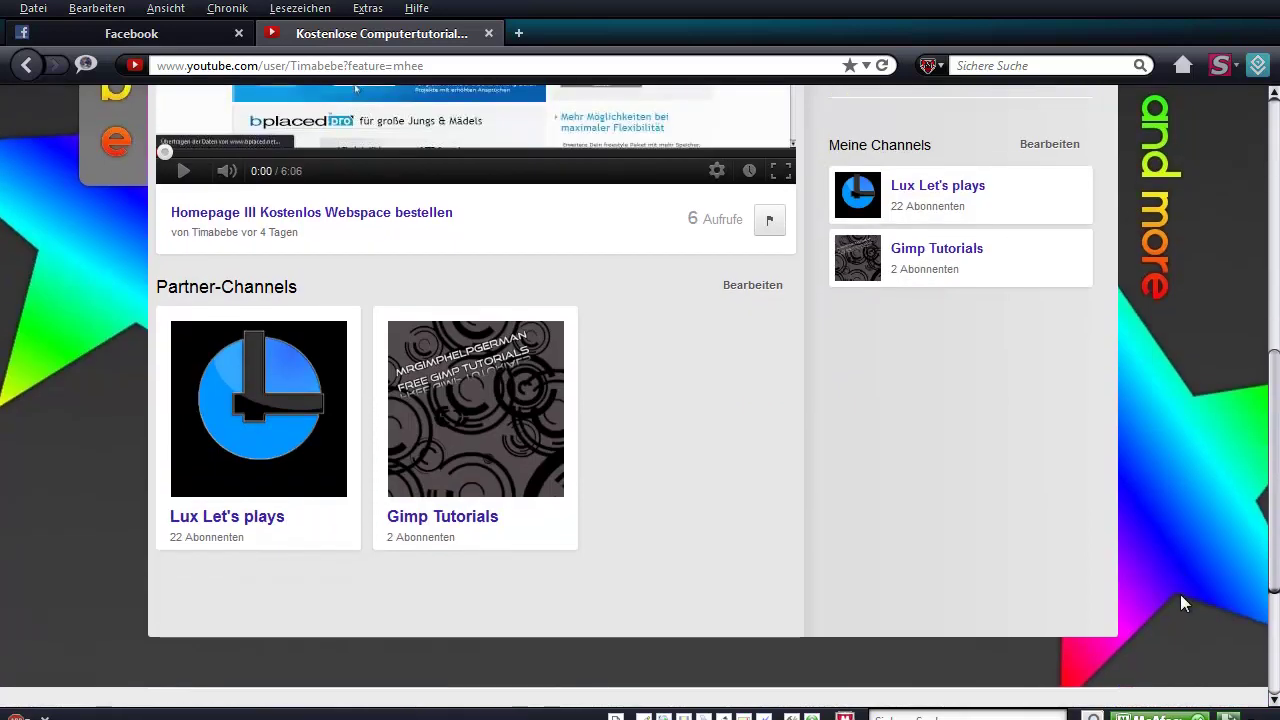
pyautogui.scroll(4, 1180, 594)
pyautogui.scroll(4, 1180, 594)
pyautogui.scroll(5, 1180, 594)
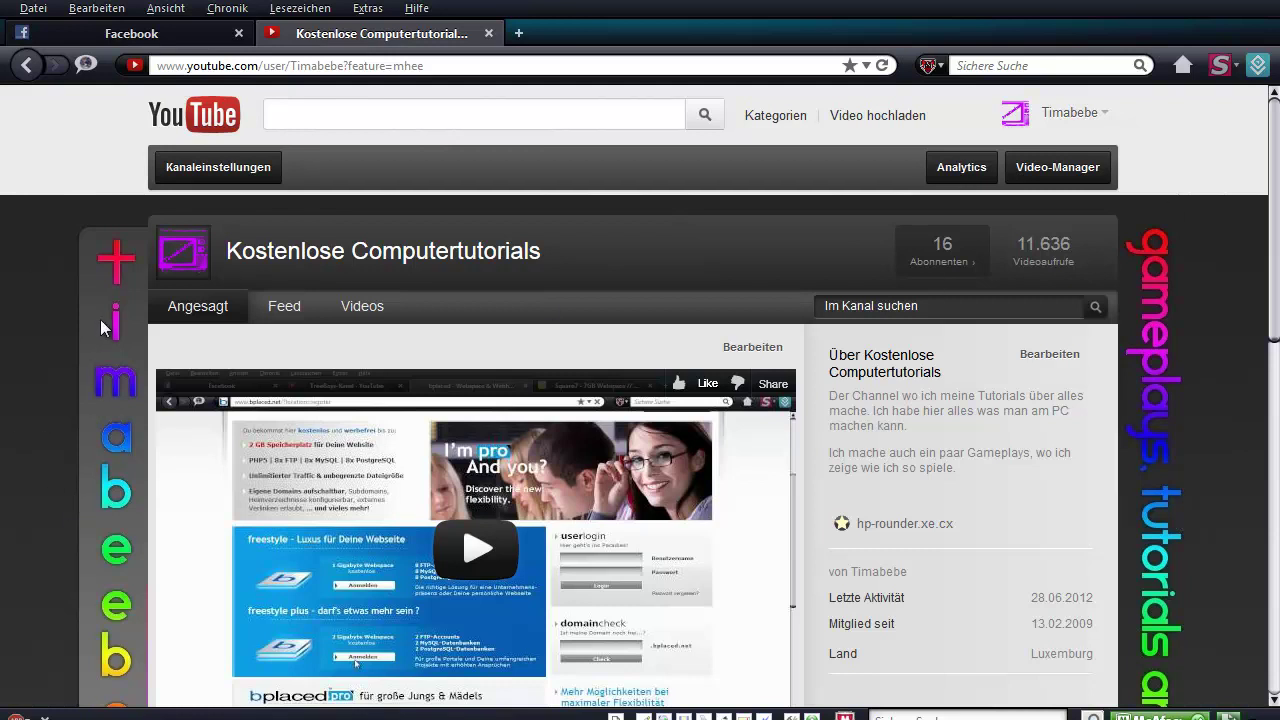
pyautogui.scroll(-2, 35, 550)
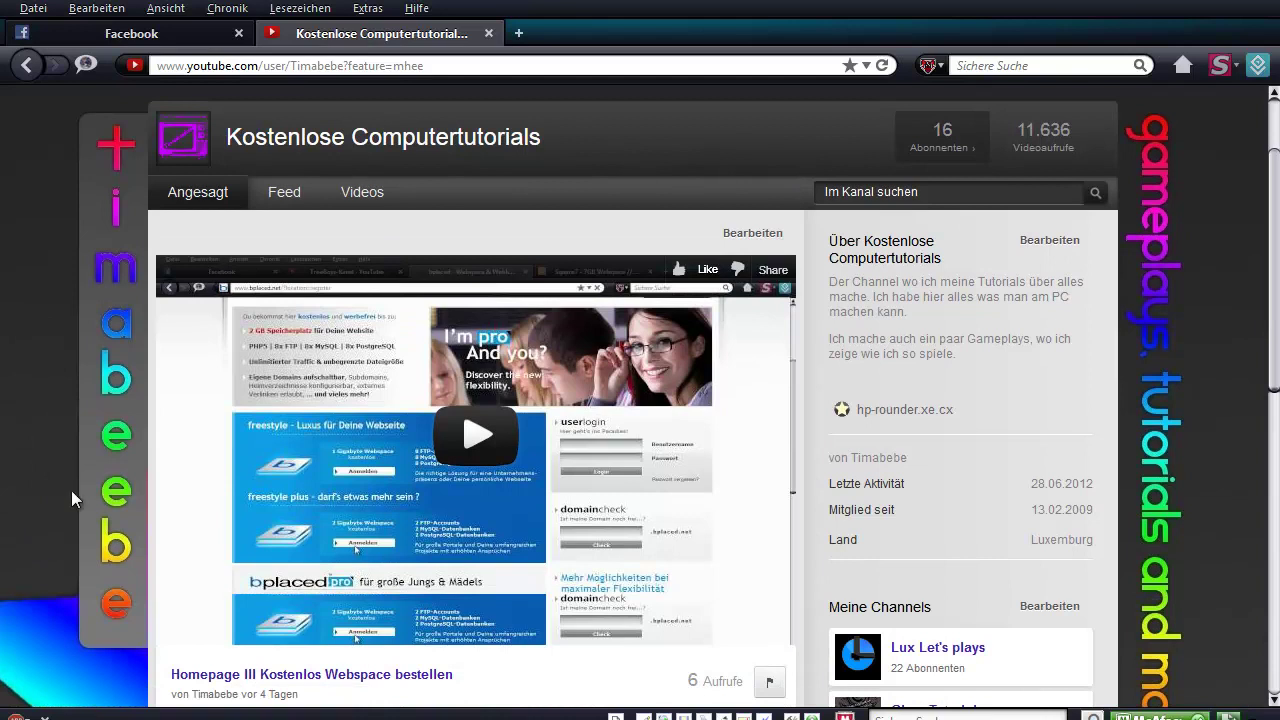
pyautogui.moveTo(475, 520)
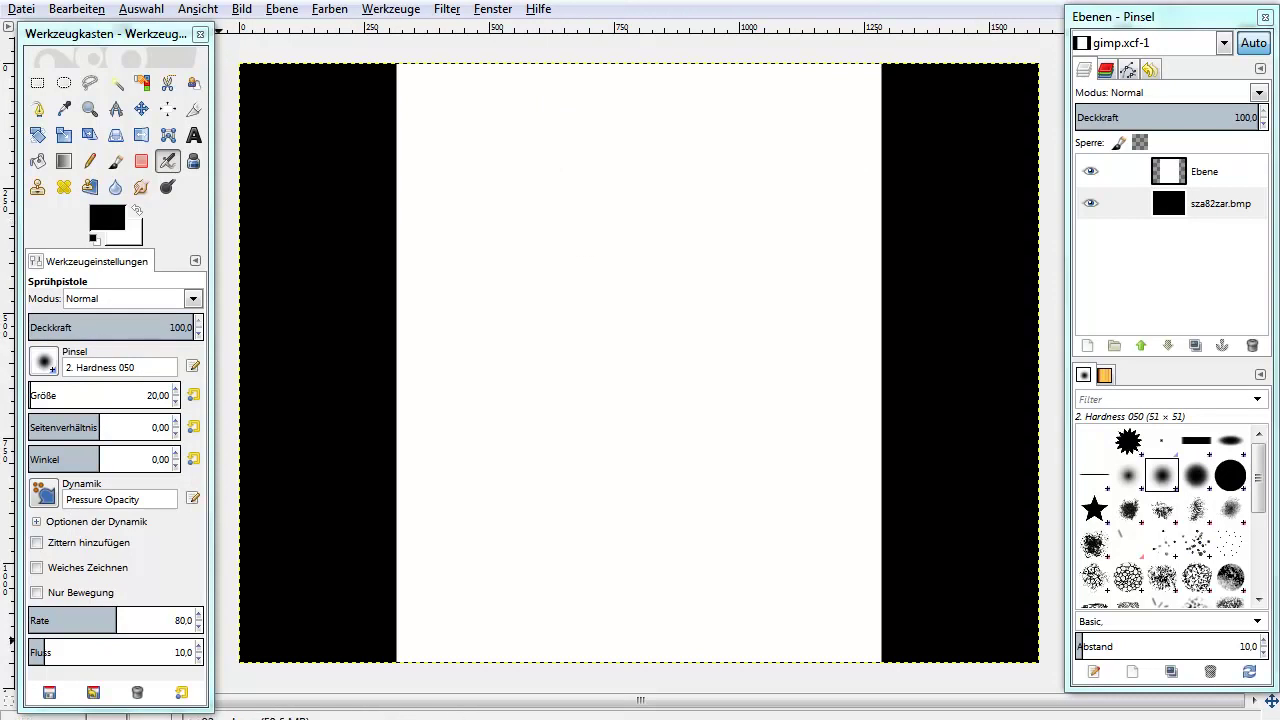
pyautogui.moveTo(475, 435)
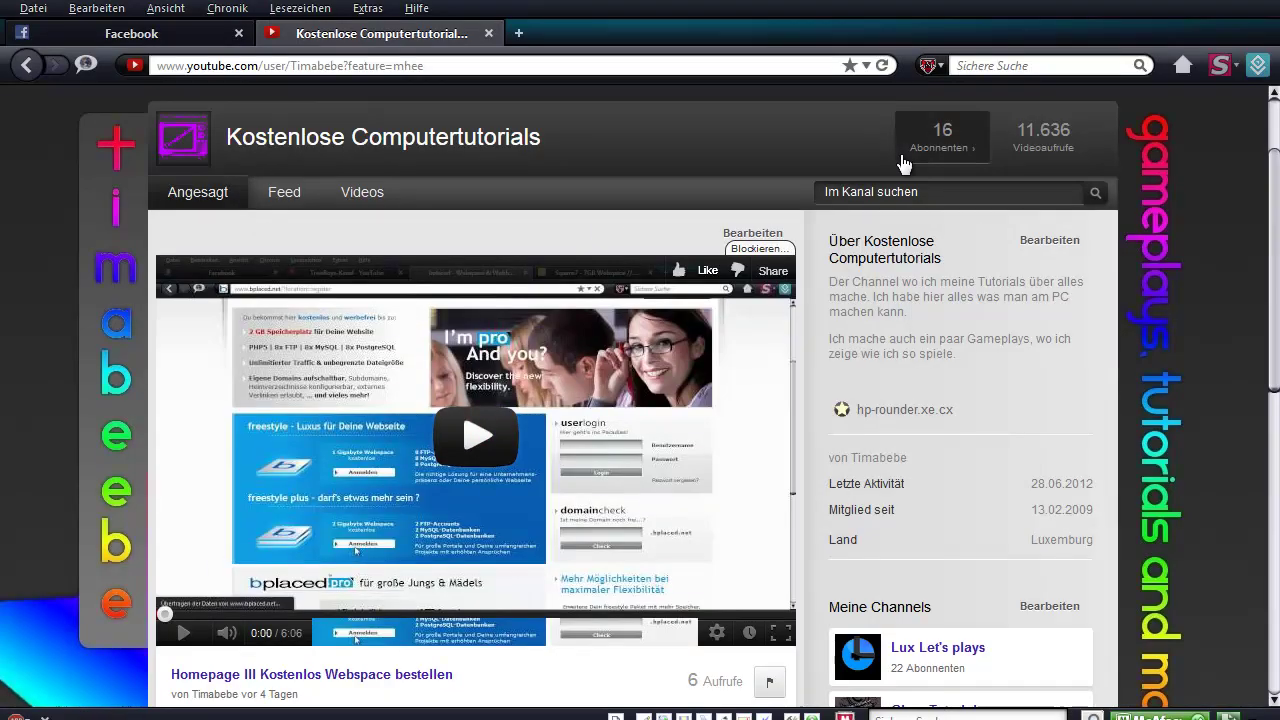
pyautogui.scroll(2, 945, 187)
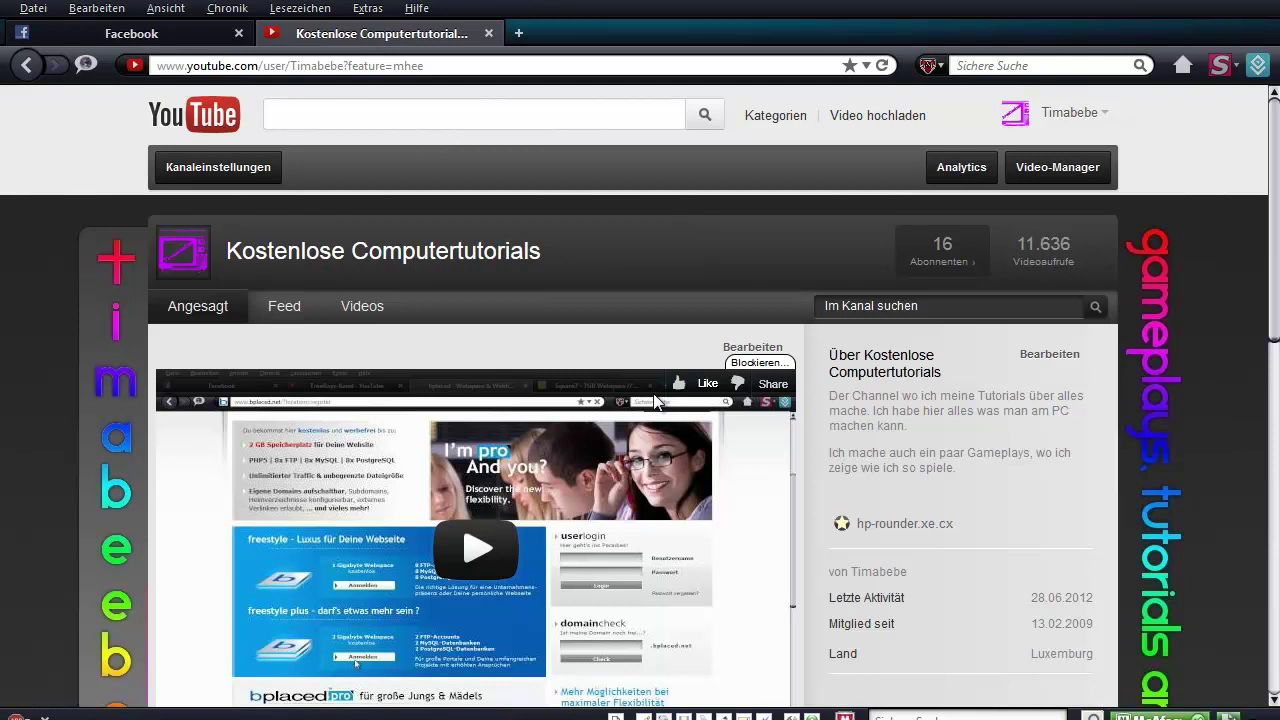
# View the channel background image on its own, then return to the channel page.
pyautogui.rightClick(114, 375)
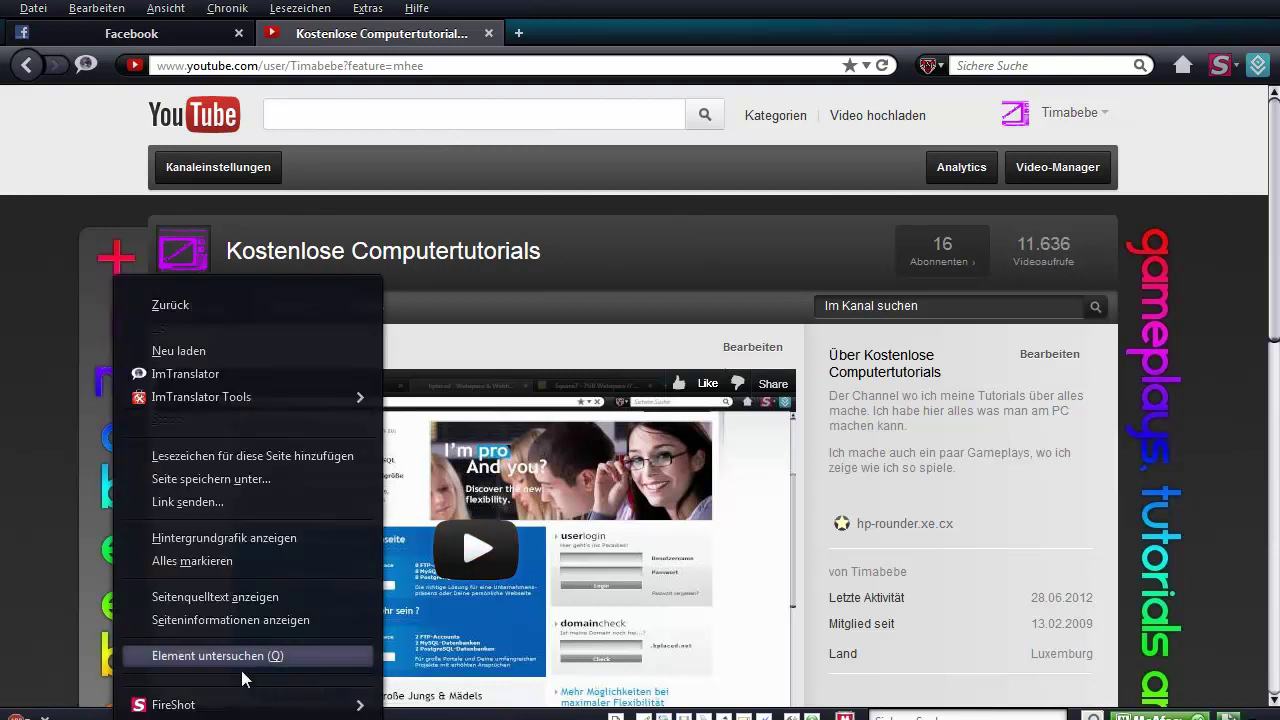
pyautogui.click(214, 538)
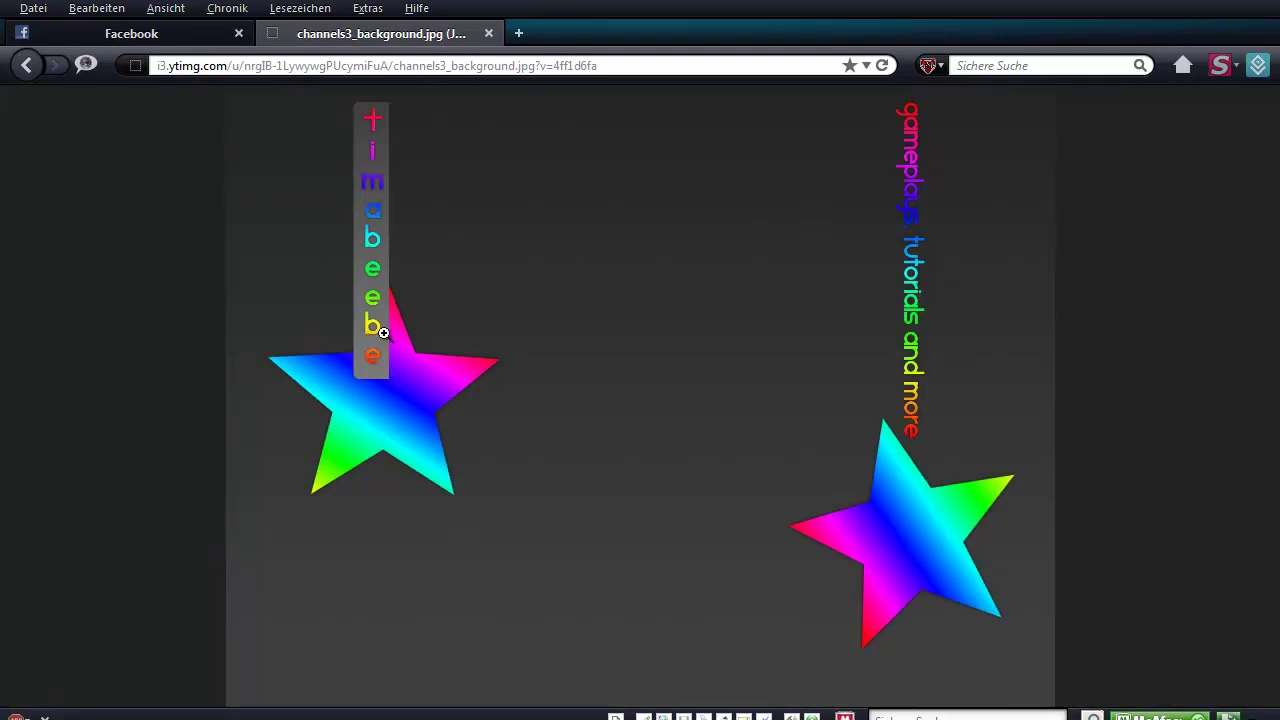
pyautogui.click(26, 65)
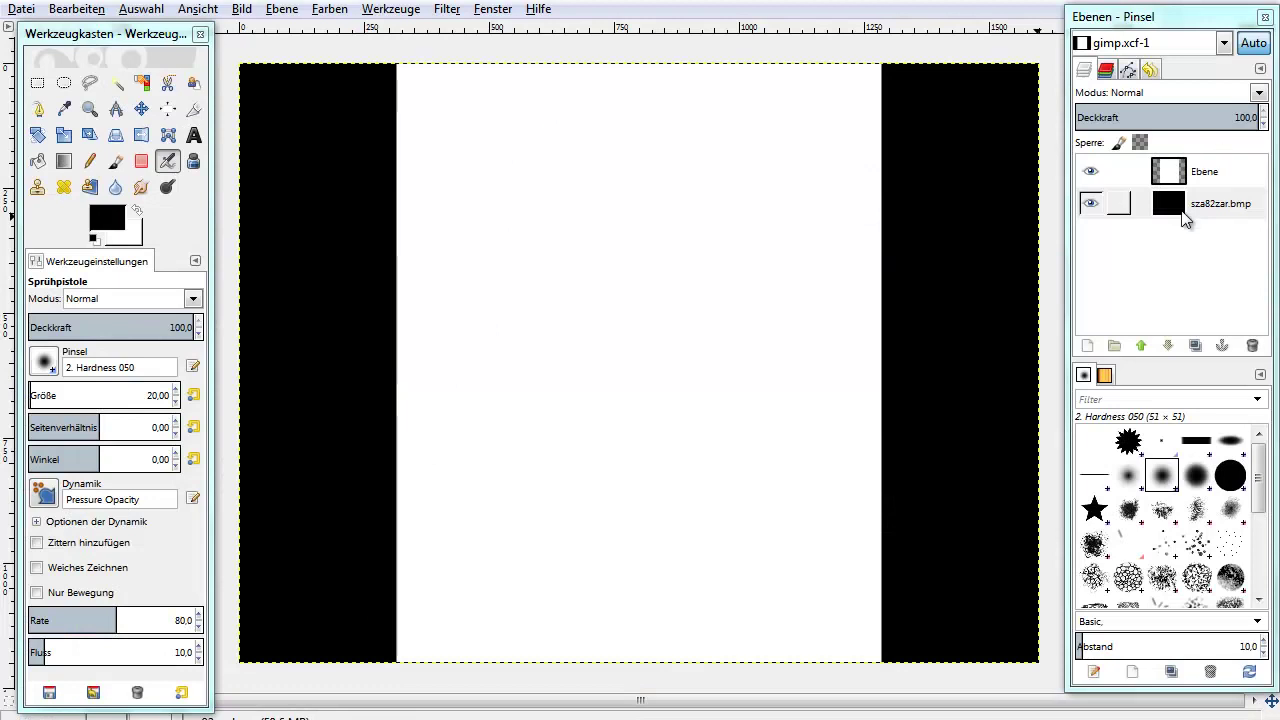
# Toggle the white Ebene layer's visibility off and back on.
pyautogui.click(1105, 172)
pyautogui.click(1097, 170)
pyautogui.click(1097, 170)
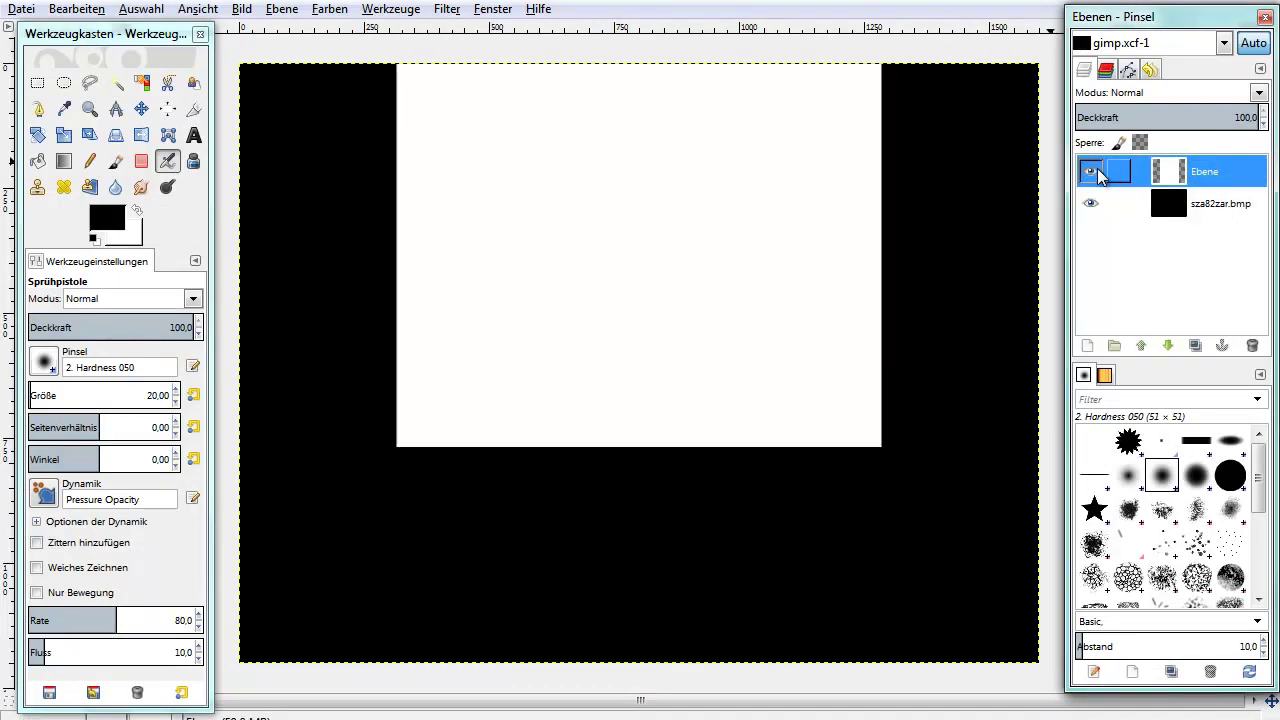
pyautogui.click(1097, 170)
pyautogui.click(1090, 172)
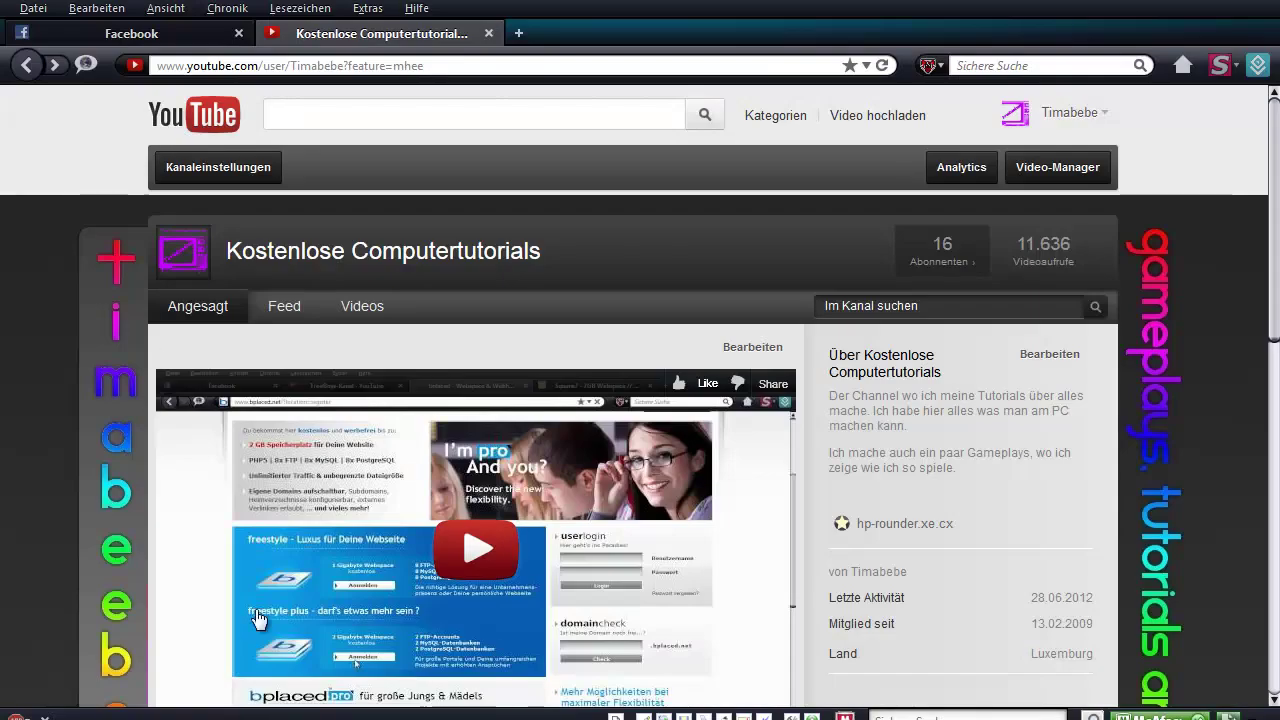
pyautogui.scroll(-2, 1185, 481)
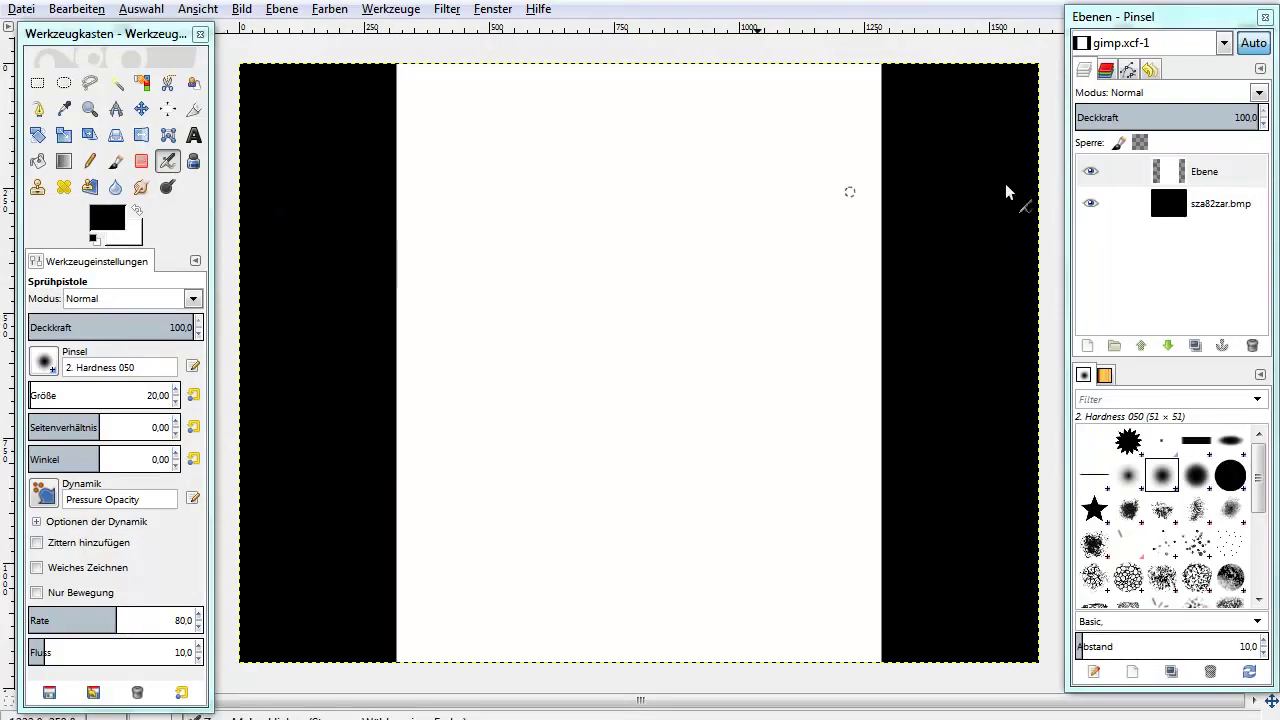
# Select the black sza82zar.bmp layer and set a dark foreground and grey 3f3f3f background.
pyautogui.click(1222, 203)
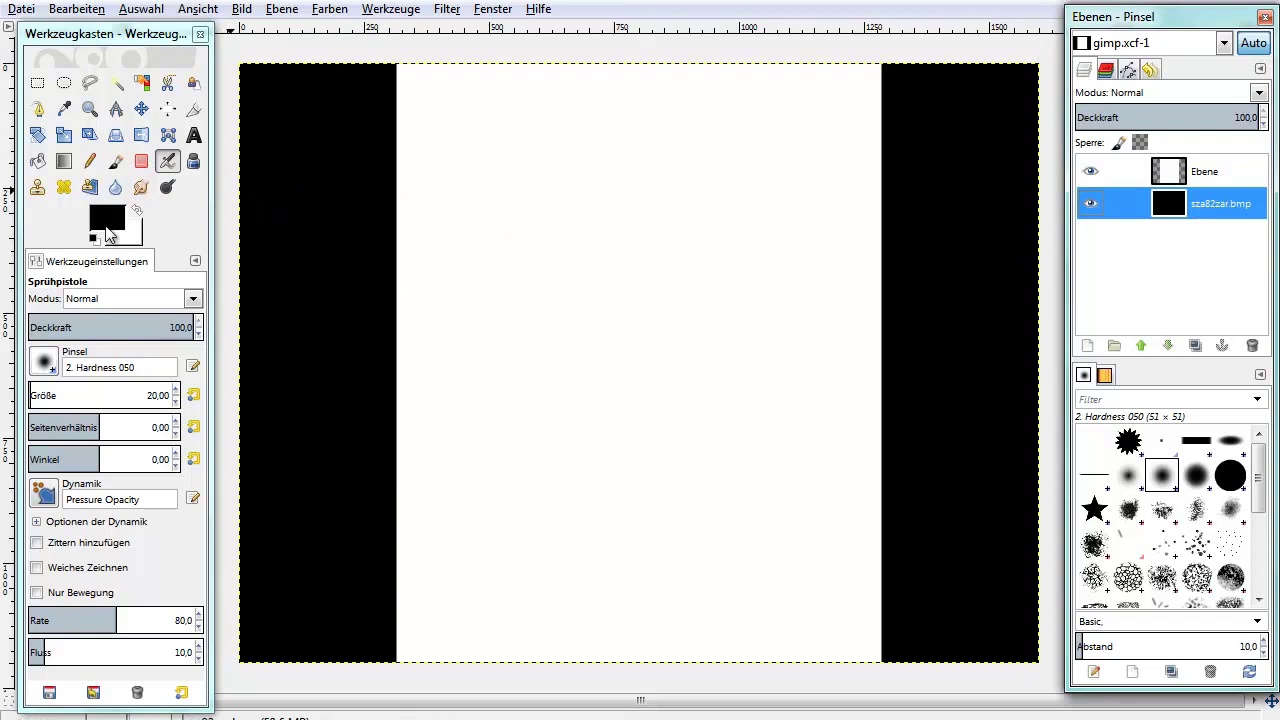
pyautogui.click(111, 229)
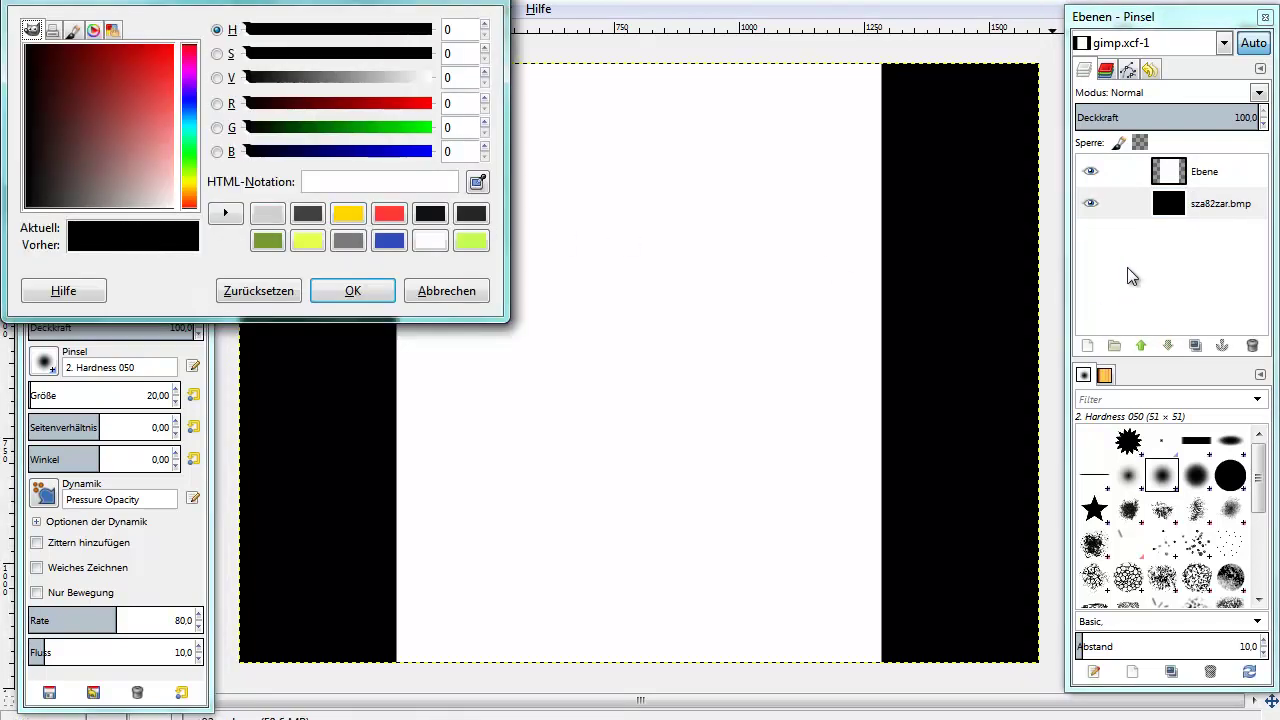
pyautogui.click(434, 215)
pyautogui.click(356, 290)
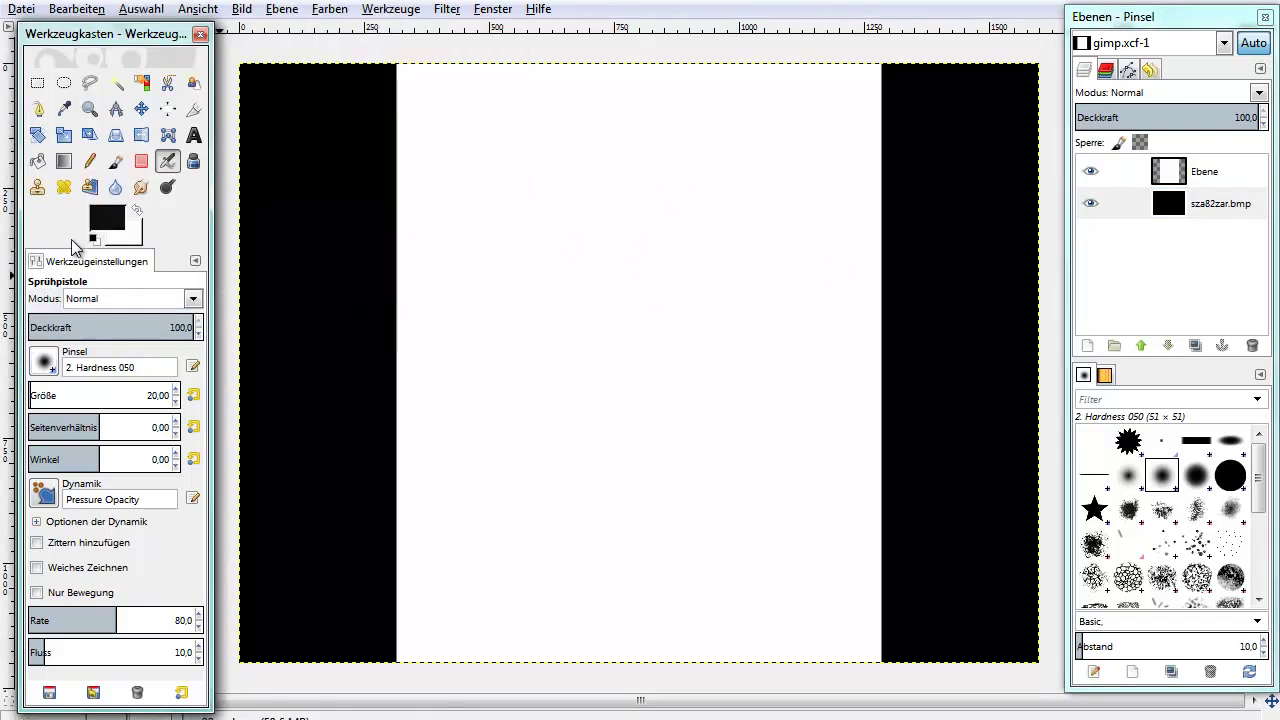
pyautogui.click(137, 247)
pyautogui.click(348, 240)
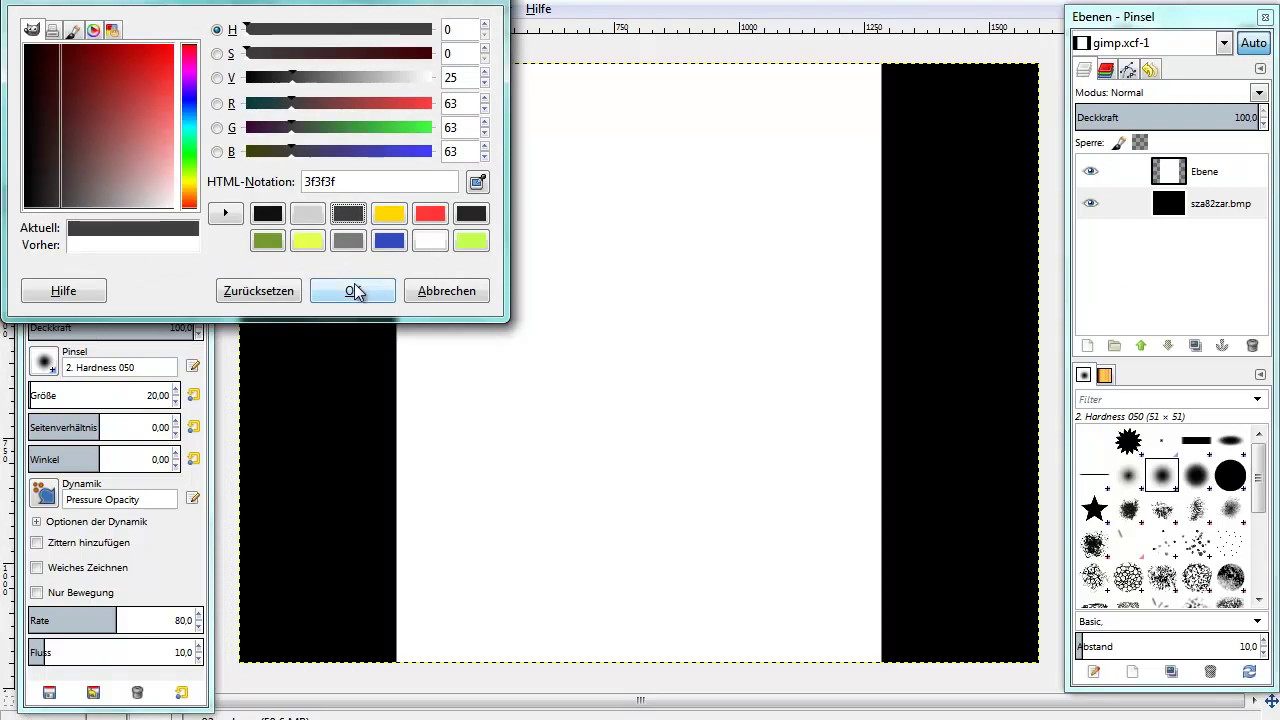
pyautogui.click(352, 290)
# Set the foreground colour to 0f0f0f and keep the 3f3f3f background colour.
pyautogui.click(112, 222)
pyautogui.click(304, 214)
pyautogui.moveTo(346, 181); pyautogui.dragTo(263, 173)
pyautogui.click(351, 180)
pyautogui.moveTo(358, 183); pyautogui.dragTo(301, 186)
pyautogui.click(348, 290)
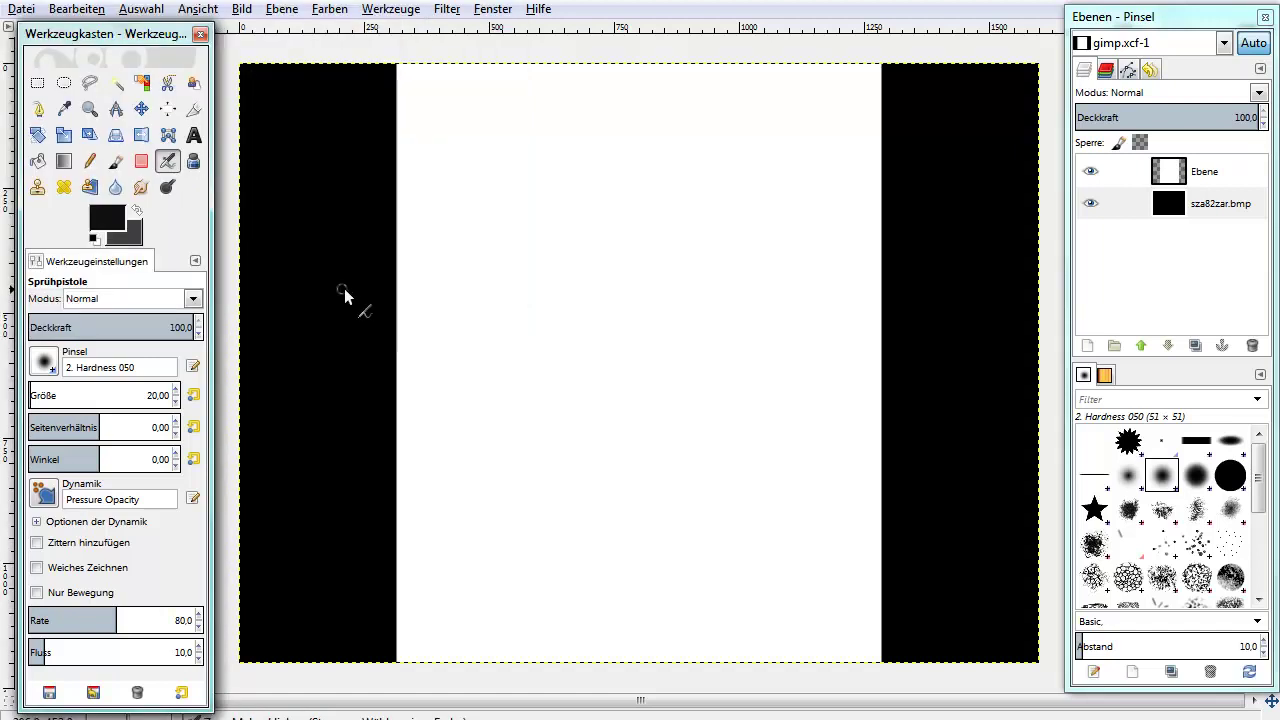
pyautogui.click(135, 250)
pyautogui.click(318, 216)
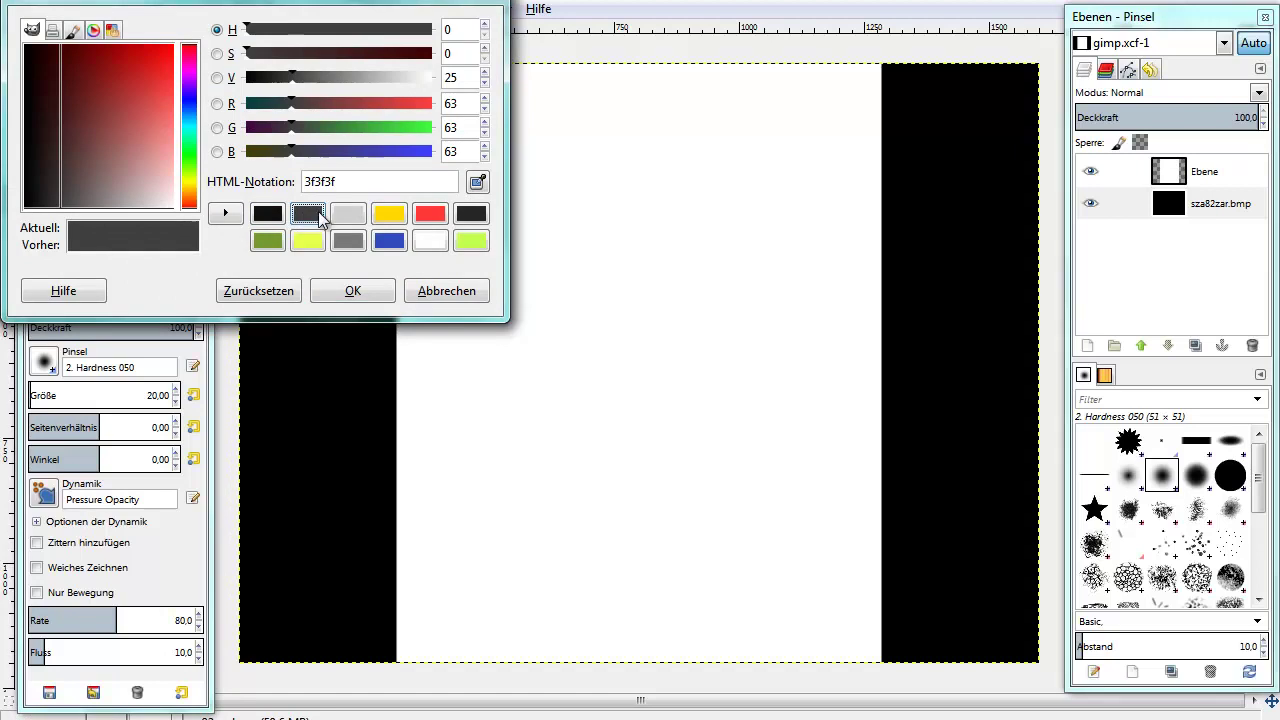
pyautogui.click(353, 289)
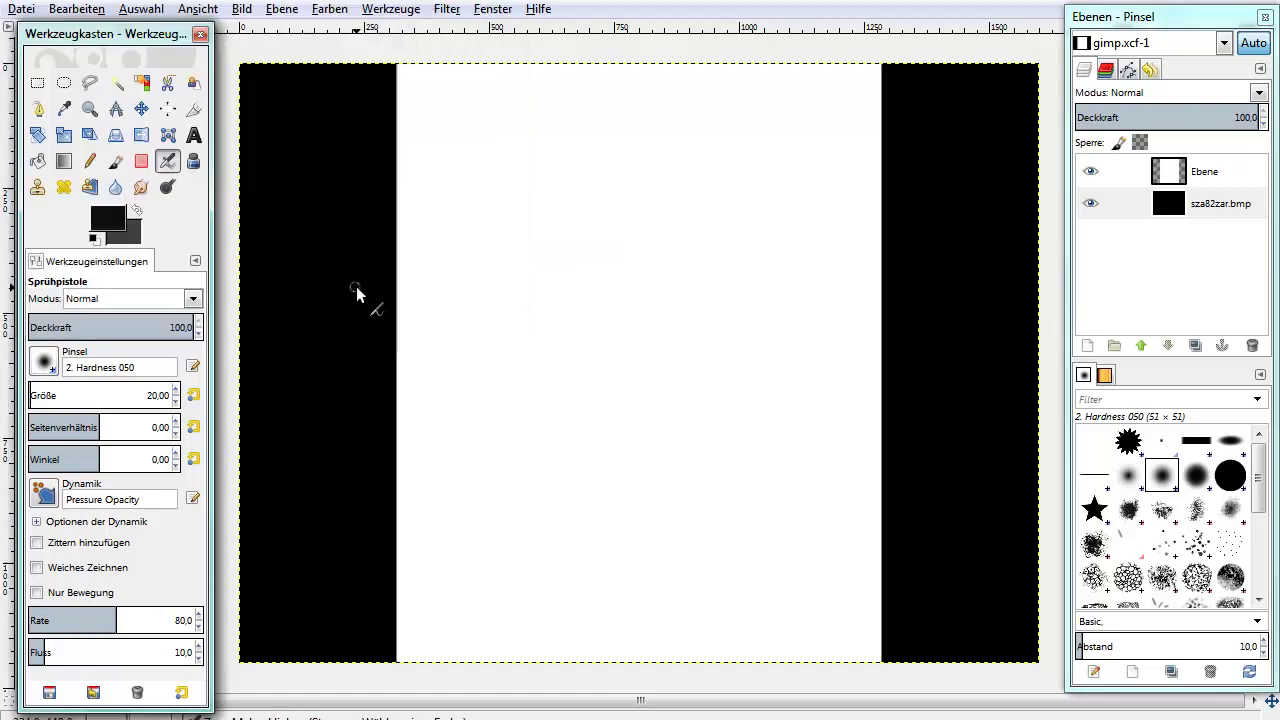
# Drag a vertical 0f0f0f-to-3f3f3f gradient across the background layer, then start a new layer.
pyautogui.click(89, 161)
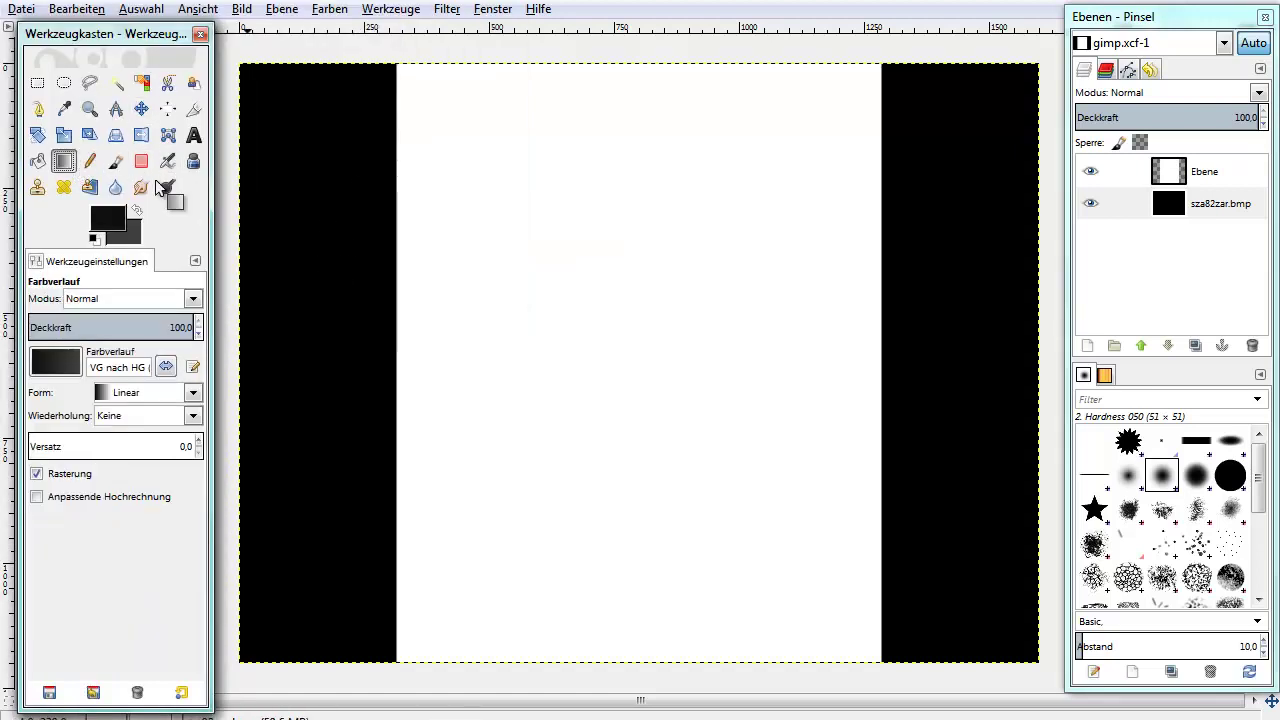
pyautogui.moveTo(342, 79)
pyautogui.mouseDown()
pyautogui.moveTo(306, 504)
pyautogui.moveTo(320, 560)
pyautogui.mouseUp()
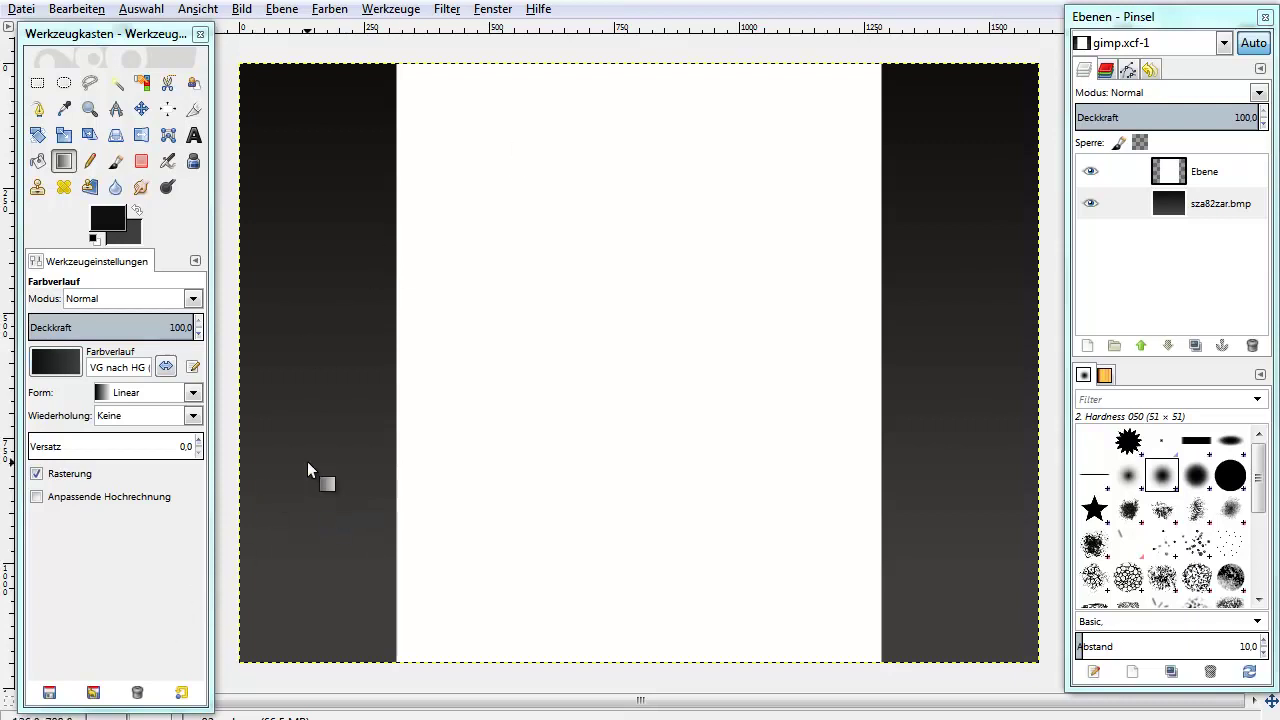
pyautogui.click(1088, 345)
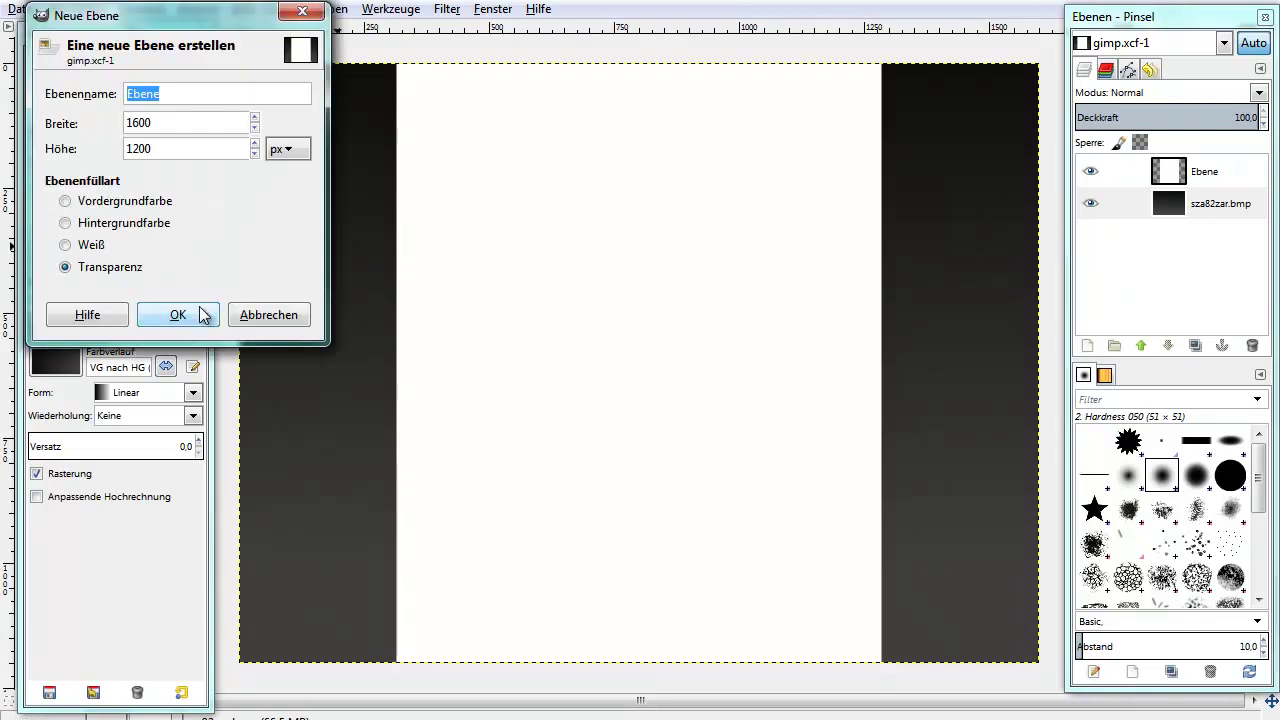
# Add transparent layer Ebene #1 and select a tall rounded-corner rectangle over the left strip.
pyautogui.click(200, 315)
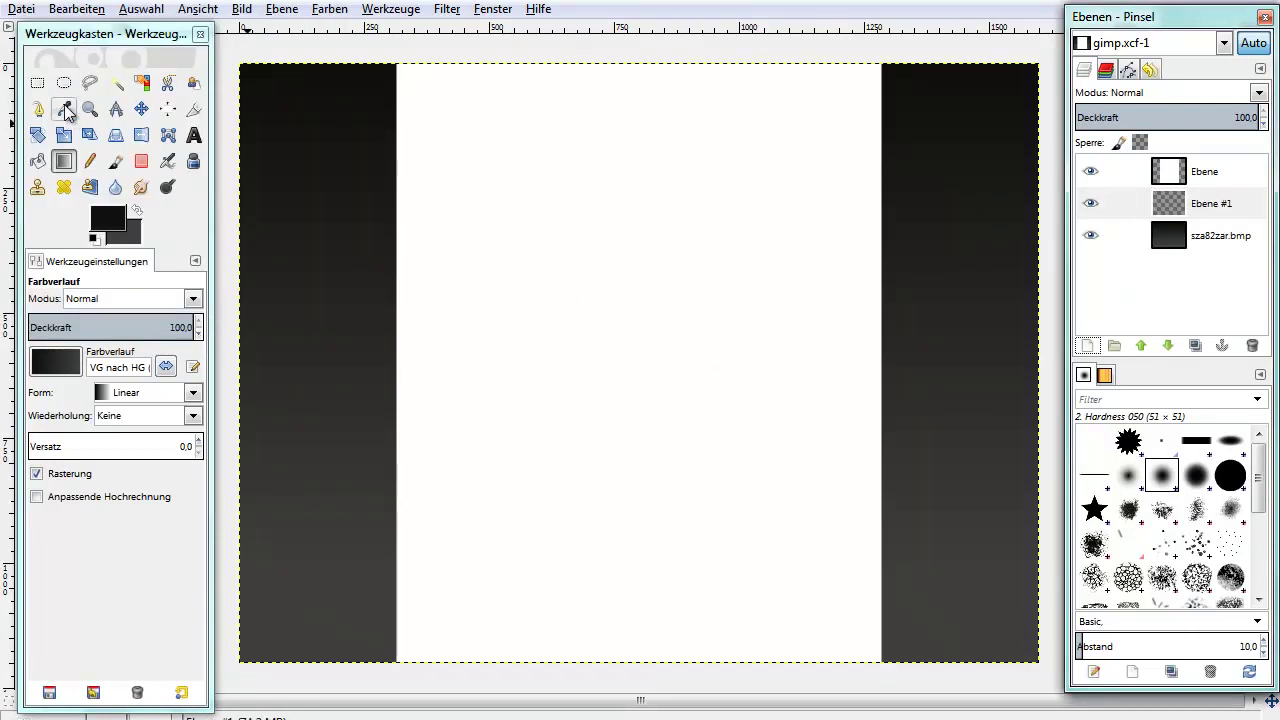
pyautogui.click(37, 84)
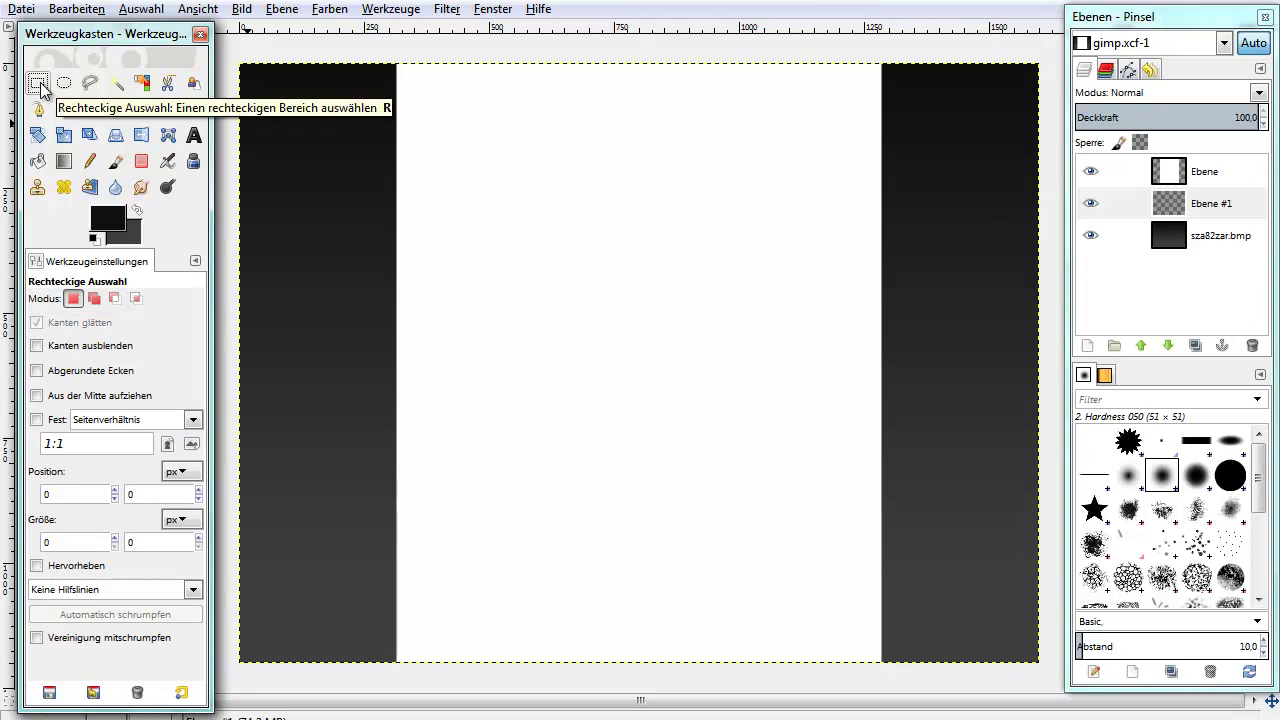
pyautogui.click(37, 371)
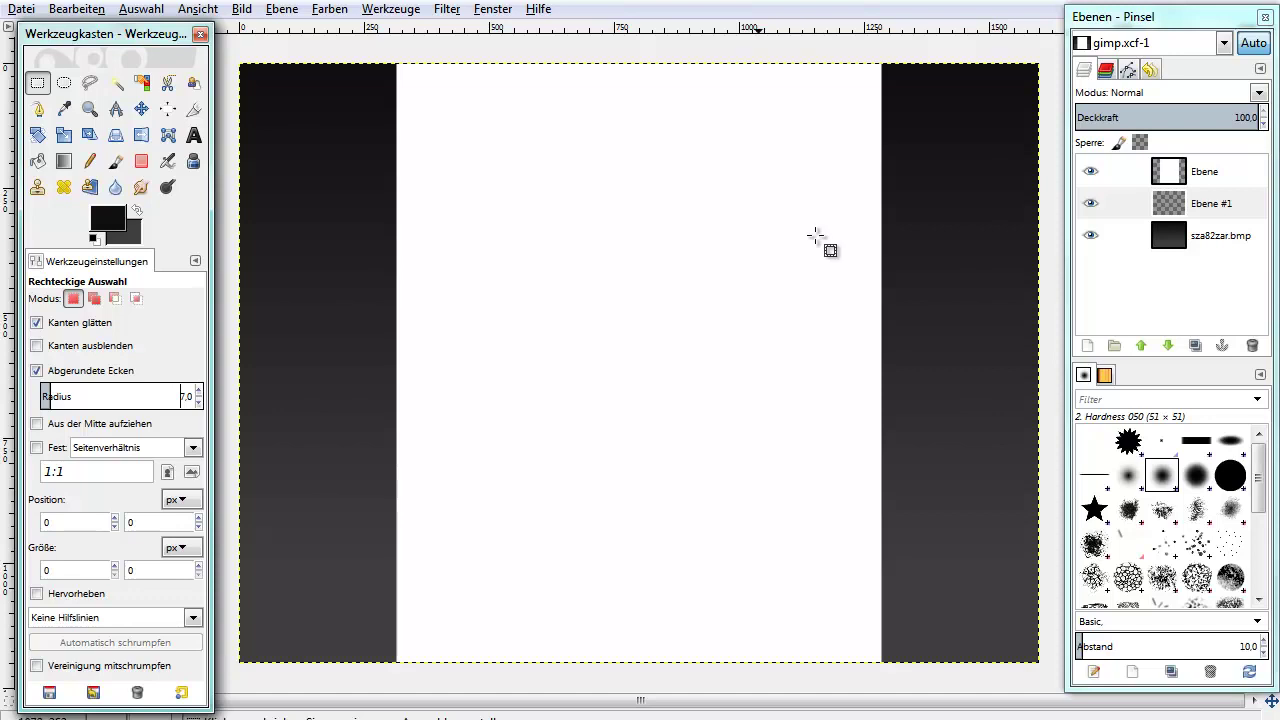
pyautogui.moveTo(424, 94)
pyautogui.mouseDown()
pyautogui.moveTo(325, 366)
pyautogui.moveTo(334, 413)
pyautogui.mouseUp()
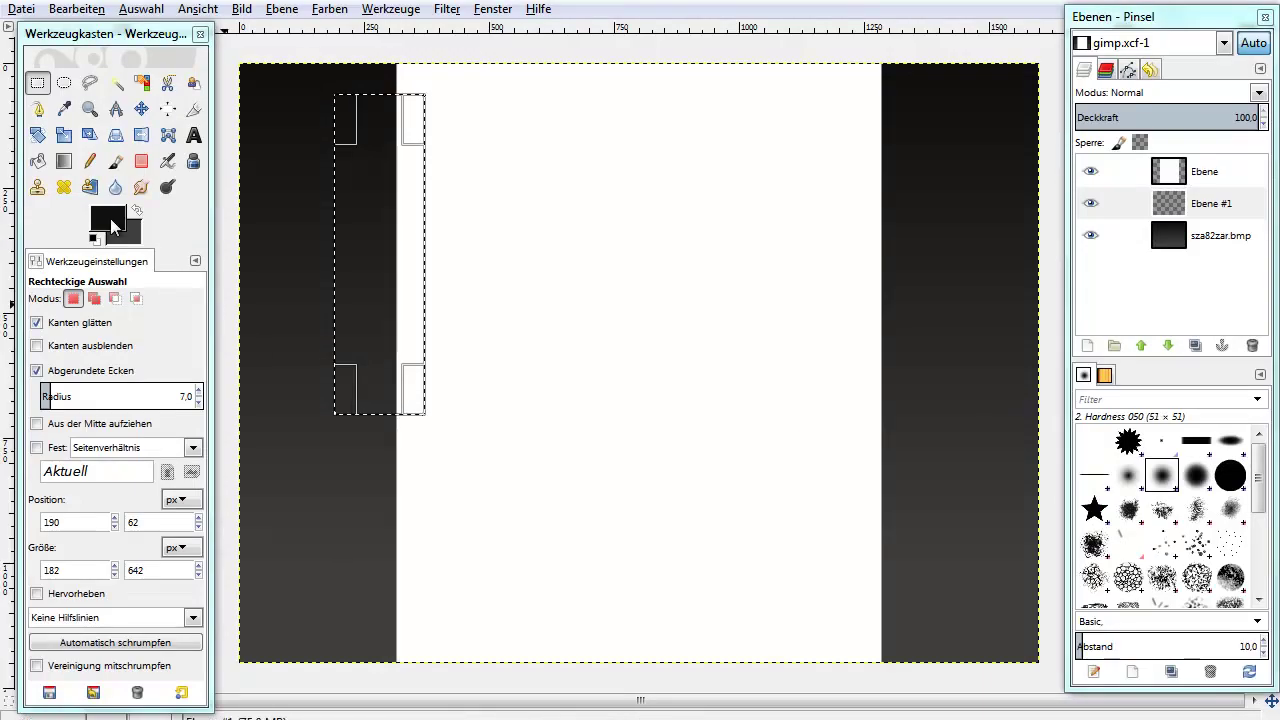
# Set the foreground to 252525 and fill the rectangle selection with a vertical gradient.
pyautogui.click(108, 218)
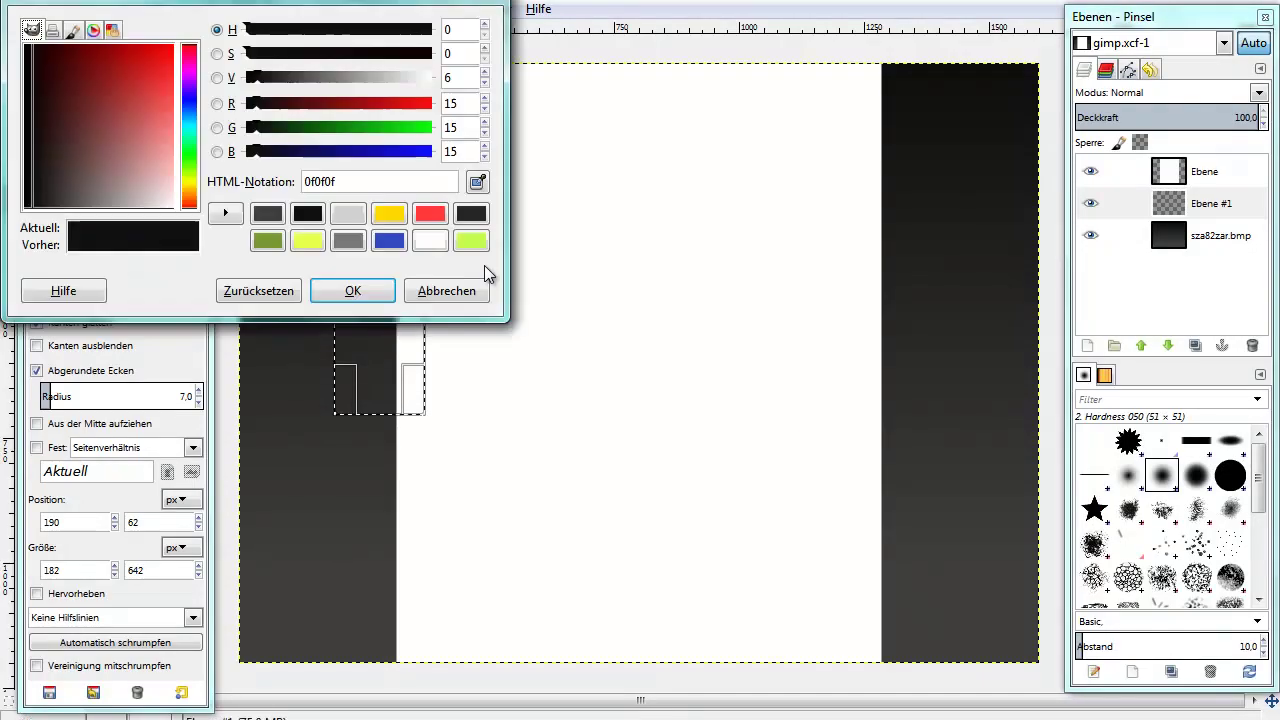
pyautogui.click(458, 214)
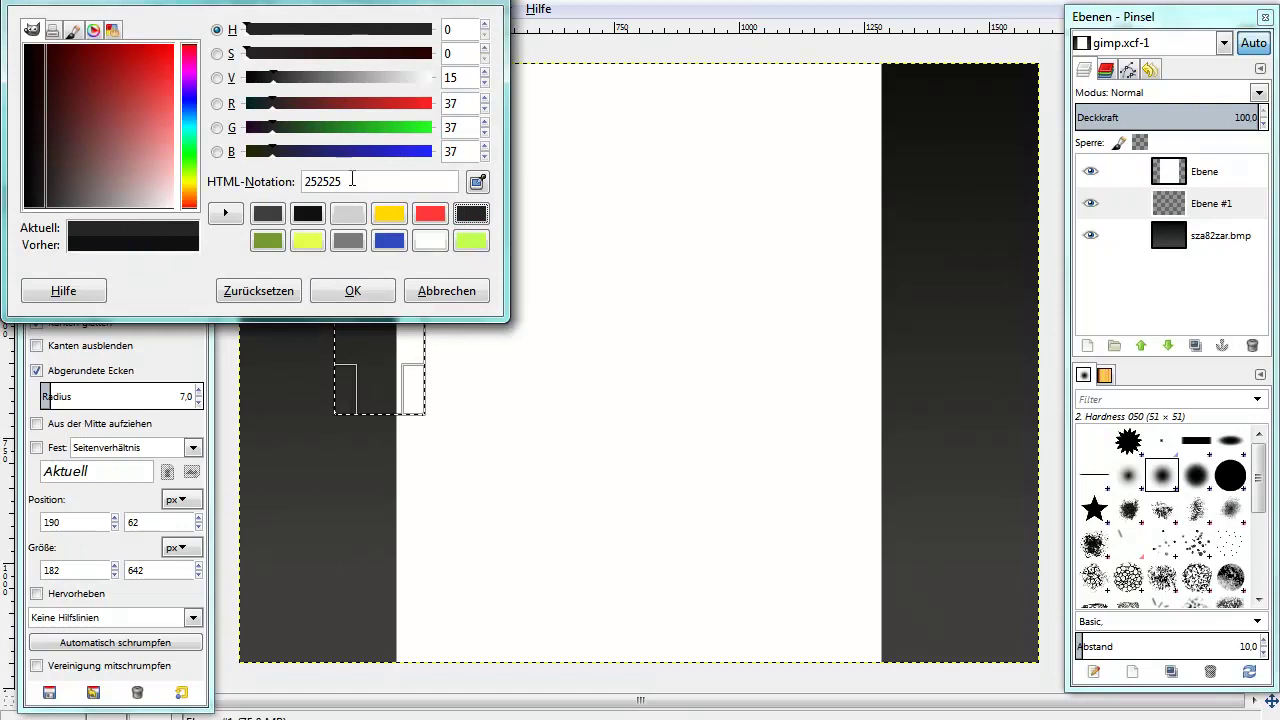
pyautogui.click(350, 289)
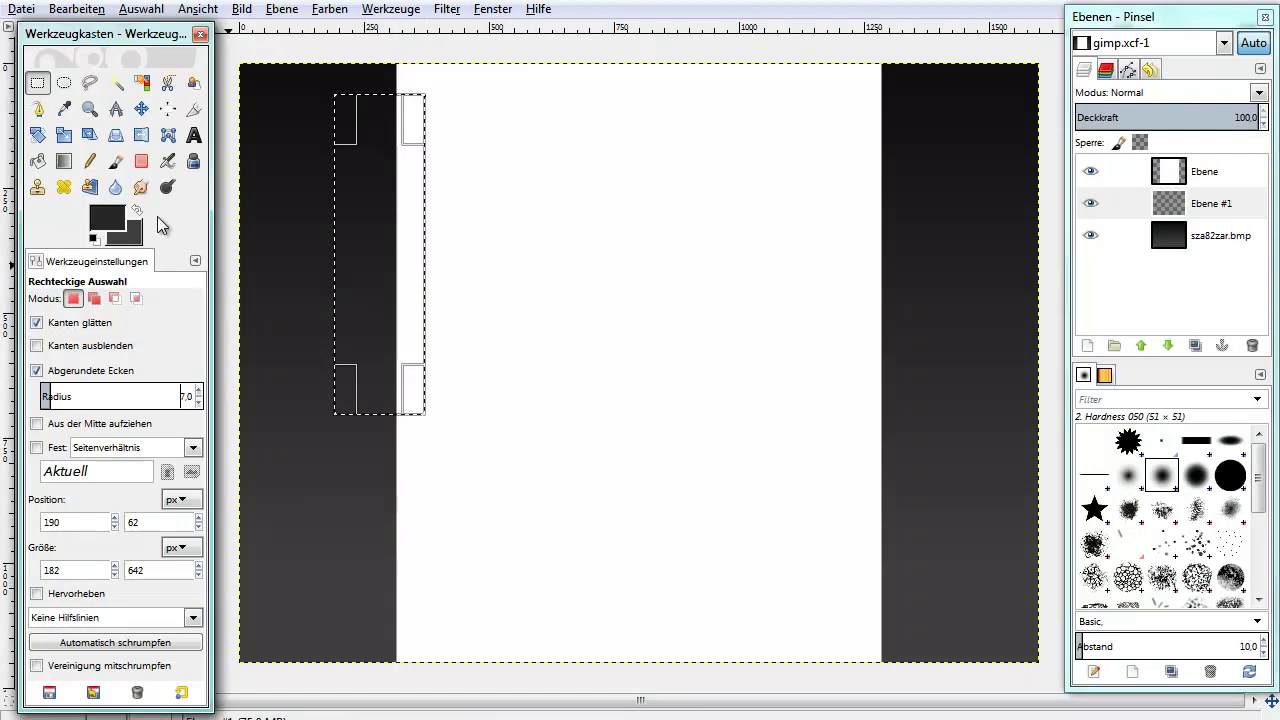
pyautogui.click(63, 161)
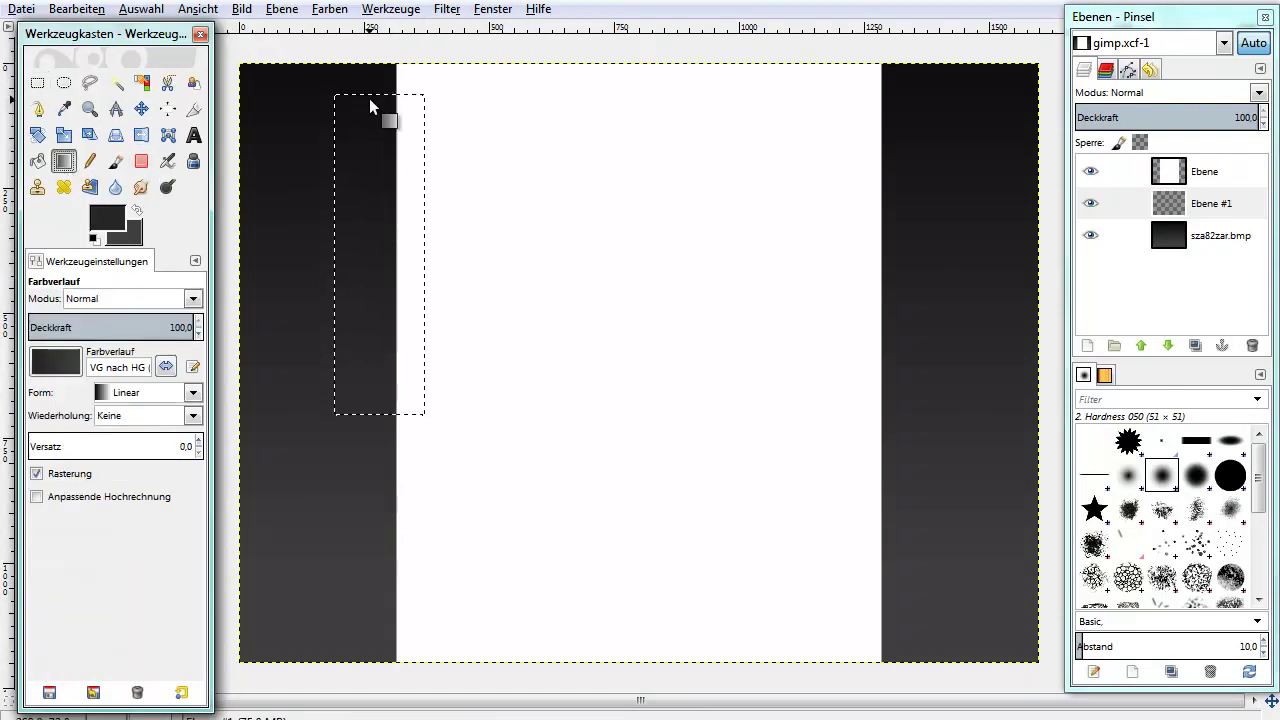
pyautogui.moveTo(369, 98); pyautogui.dragTo(370, 381)
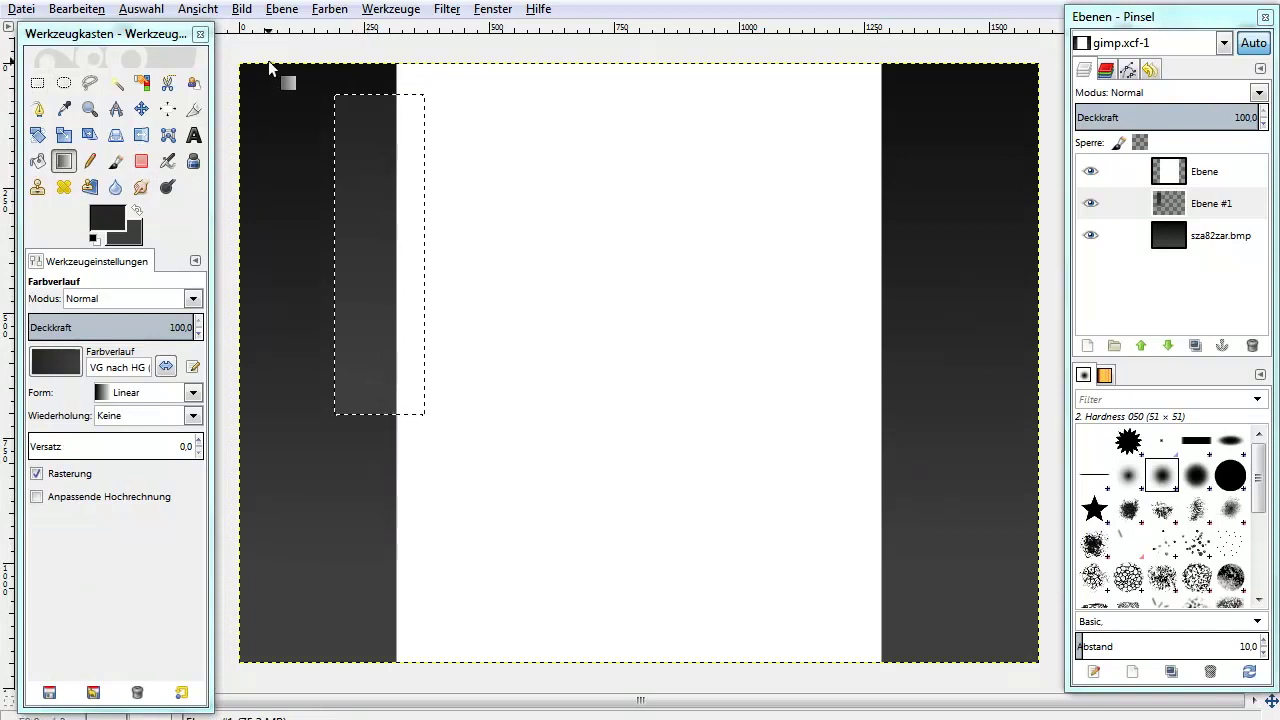
# Add a drop shadow with offsets 0/0, blur radius 5 and no resizing, then select none.
pyautogui.click(456, 12)
pyautogui.moveTo(507, 162)
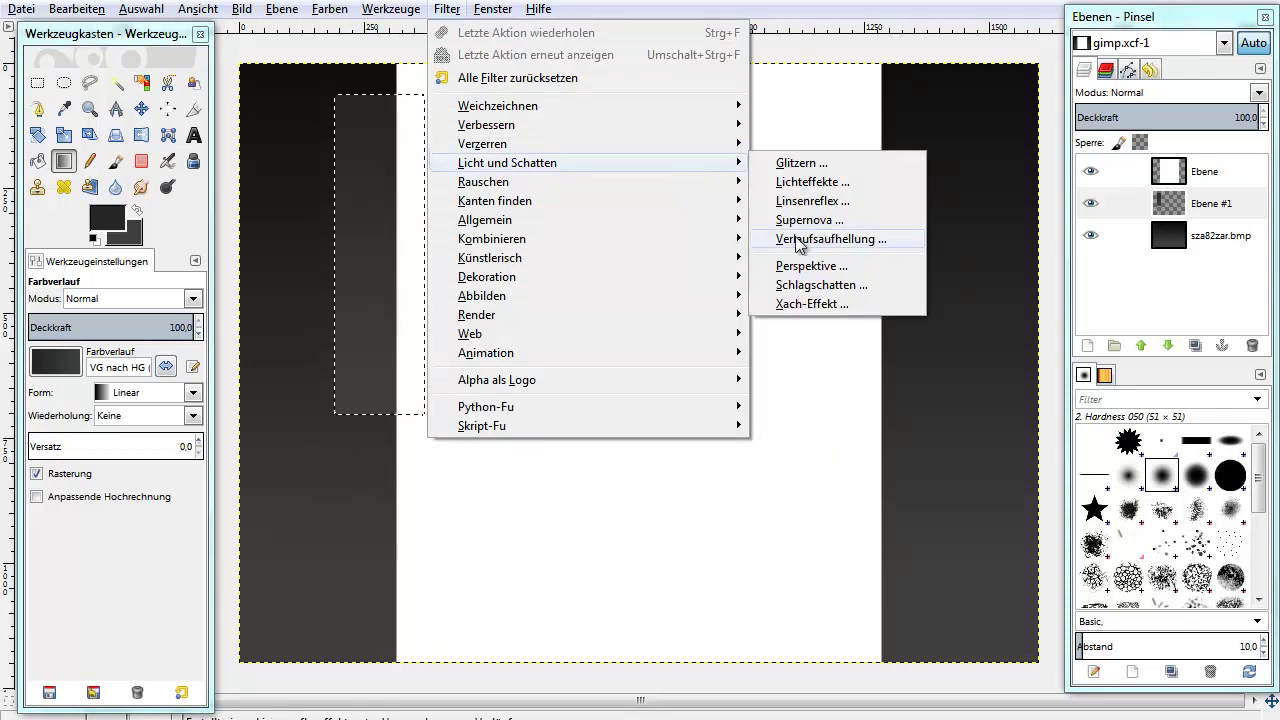
pyautogui.click(820, 285)
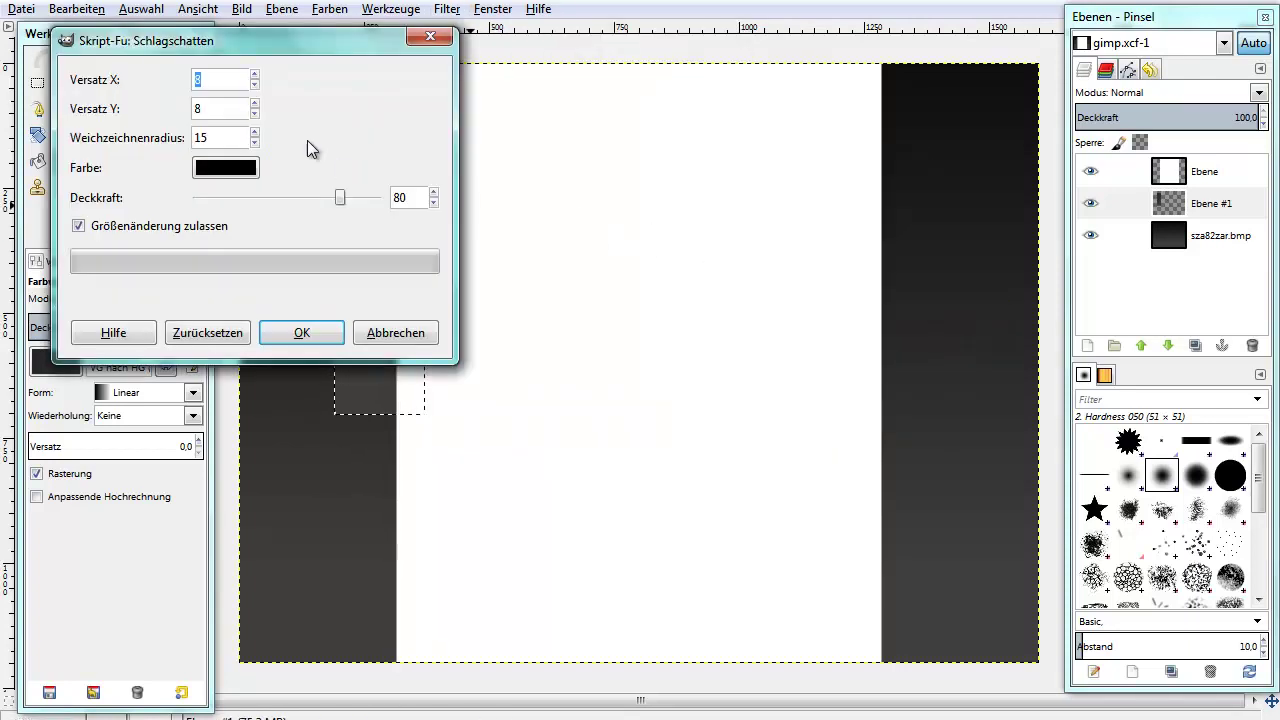
pyautogui.write('0')
pyautogui.press('Tab')
pyautogui.write('0')
pyautogui.press('Tab')
pyautogui.write('5')
pyautogui.click(166, 227)
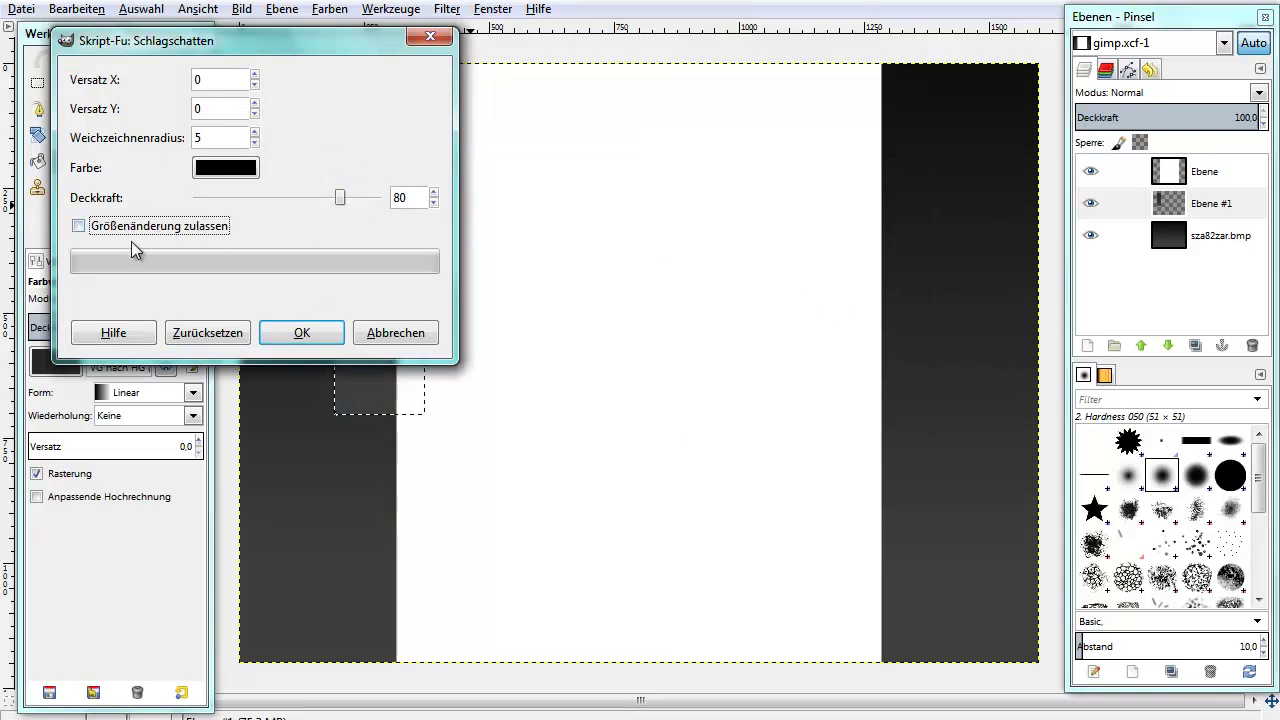
pyautogui.click(302, 332)
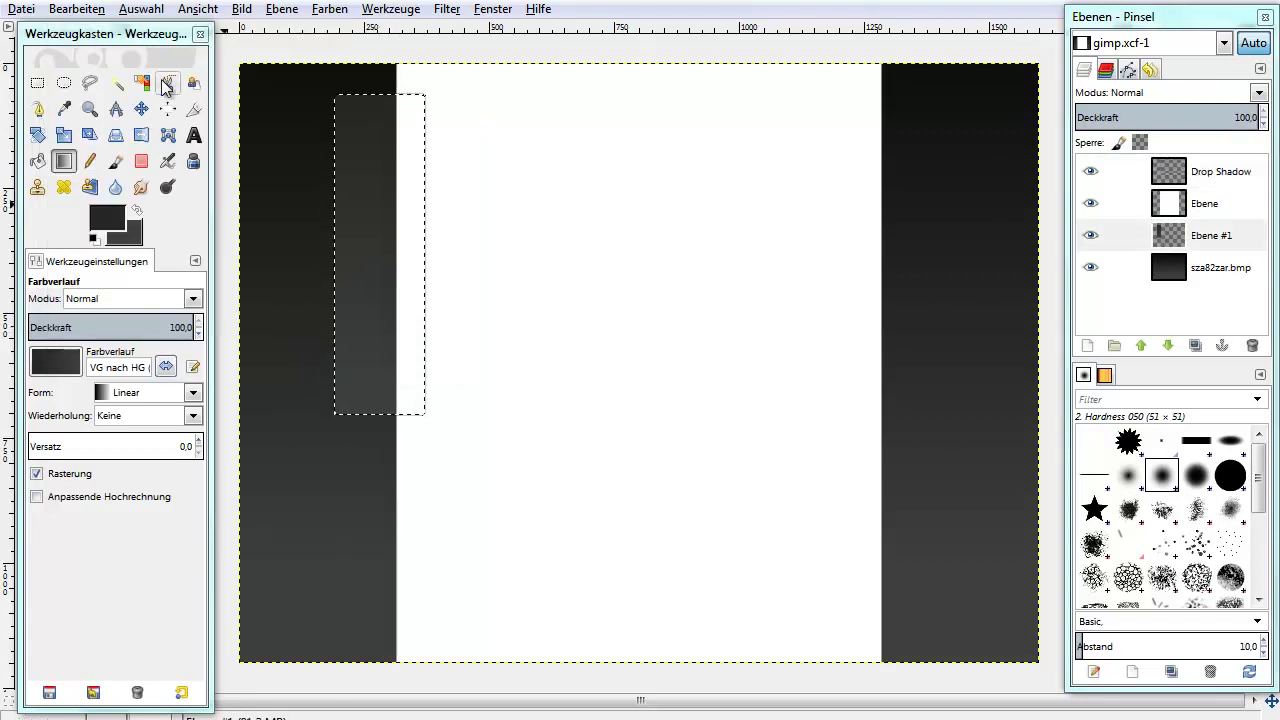
pyautogui.click(141, 9)
pyautogui.click(142, 58)
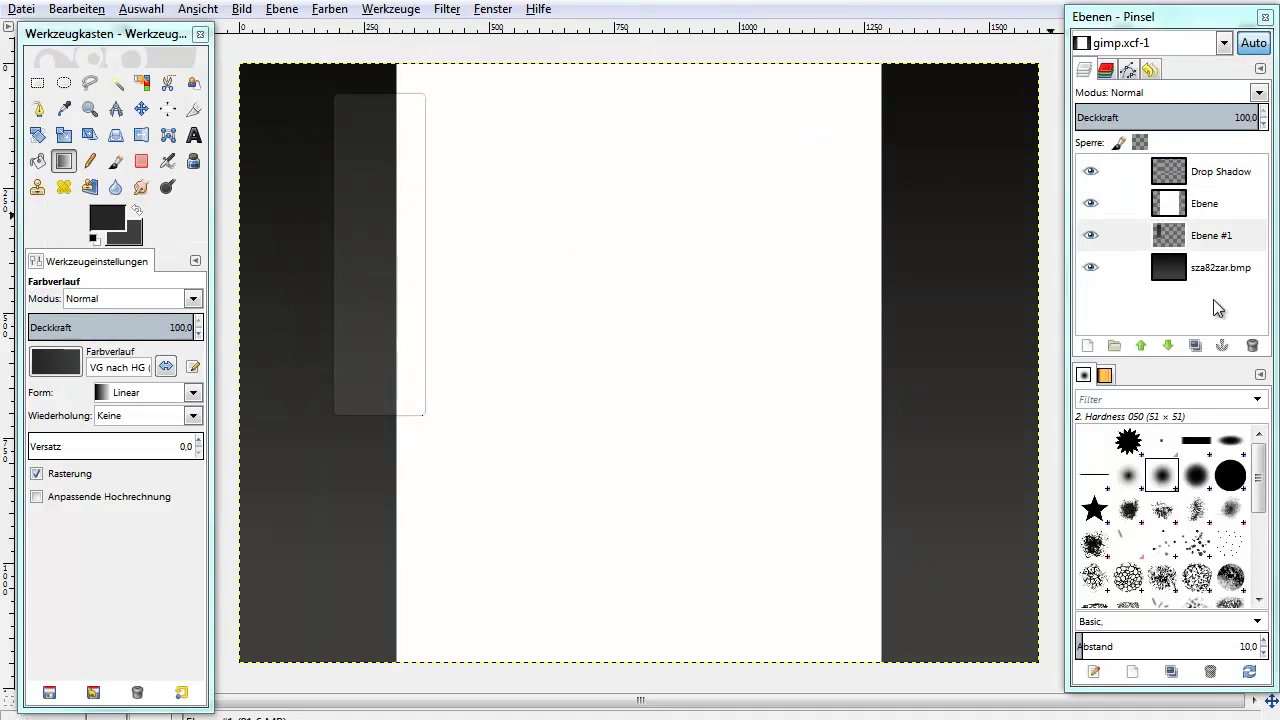
# Lower the Drop Shadow layer one step and select the opaque area of the white Ebene layer.
pyautogui.keyDown('alt'); pyautogui.click(1176, 180); pyautogui.keyUp('alt')
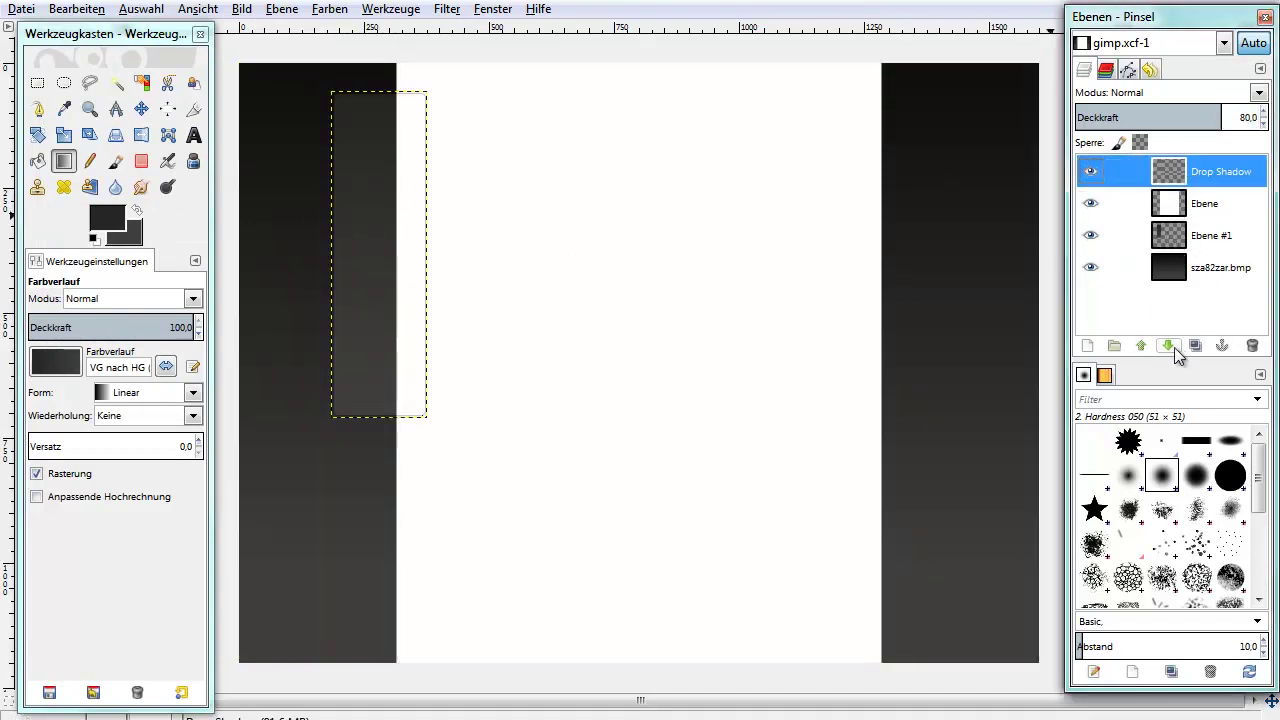
pyautogui.click(1167, 345)
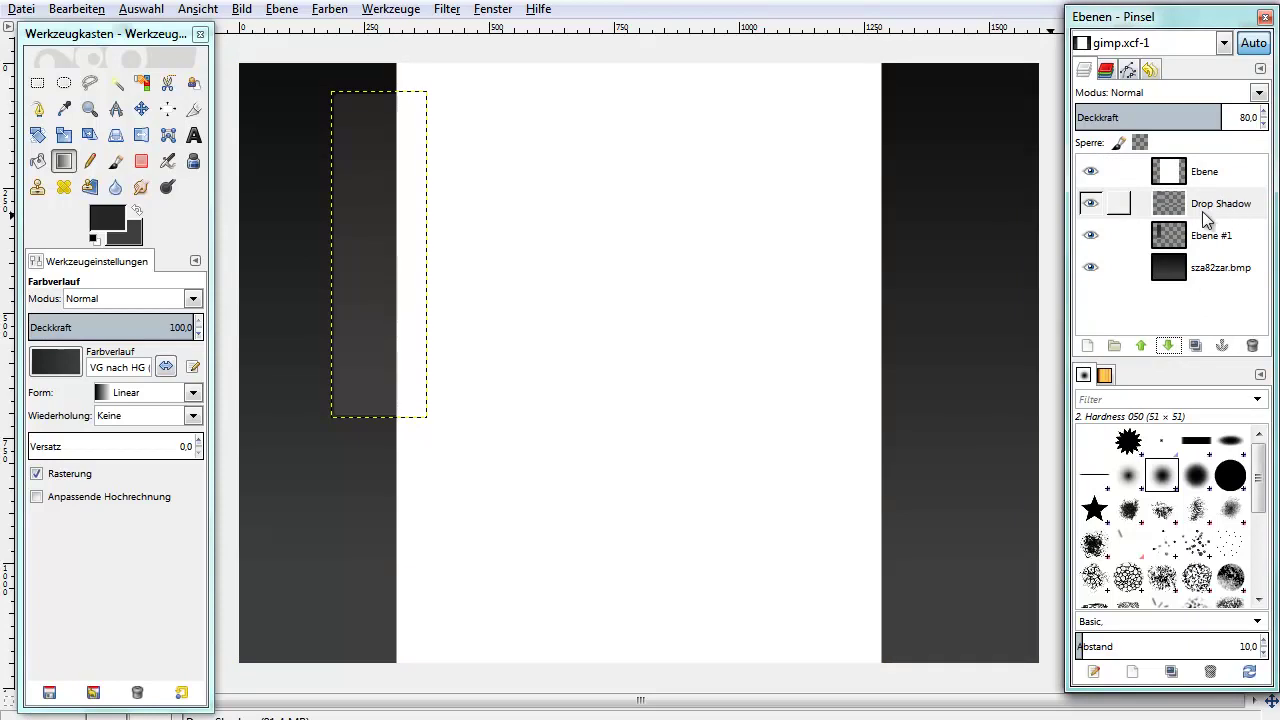
pyautogui.click(1206, 234)
pyautogui.click(1205, 267)
pyautogui.click(1200, 178)
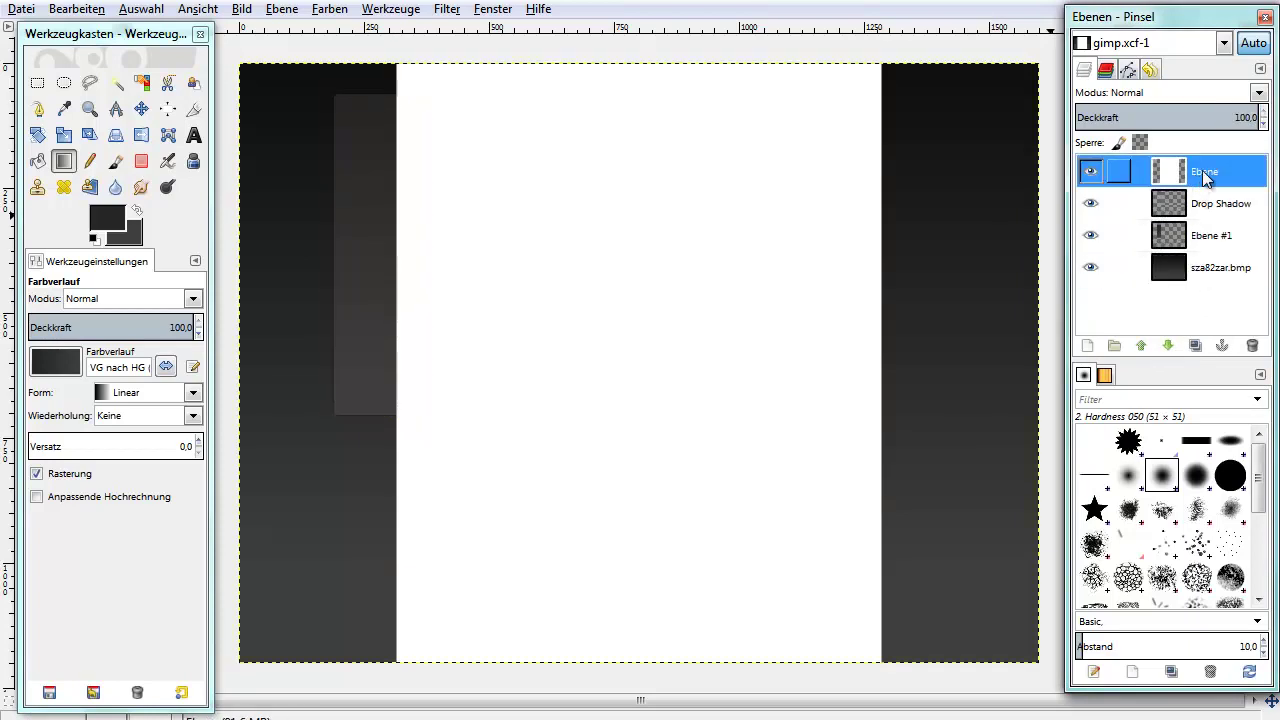
pyautogui.rightClick(1205, 175)
pyautogui.click(1062, 657)
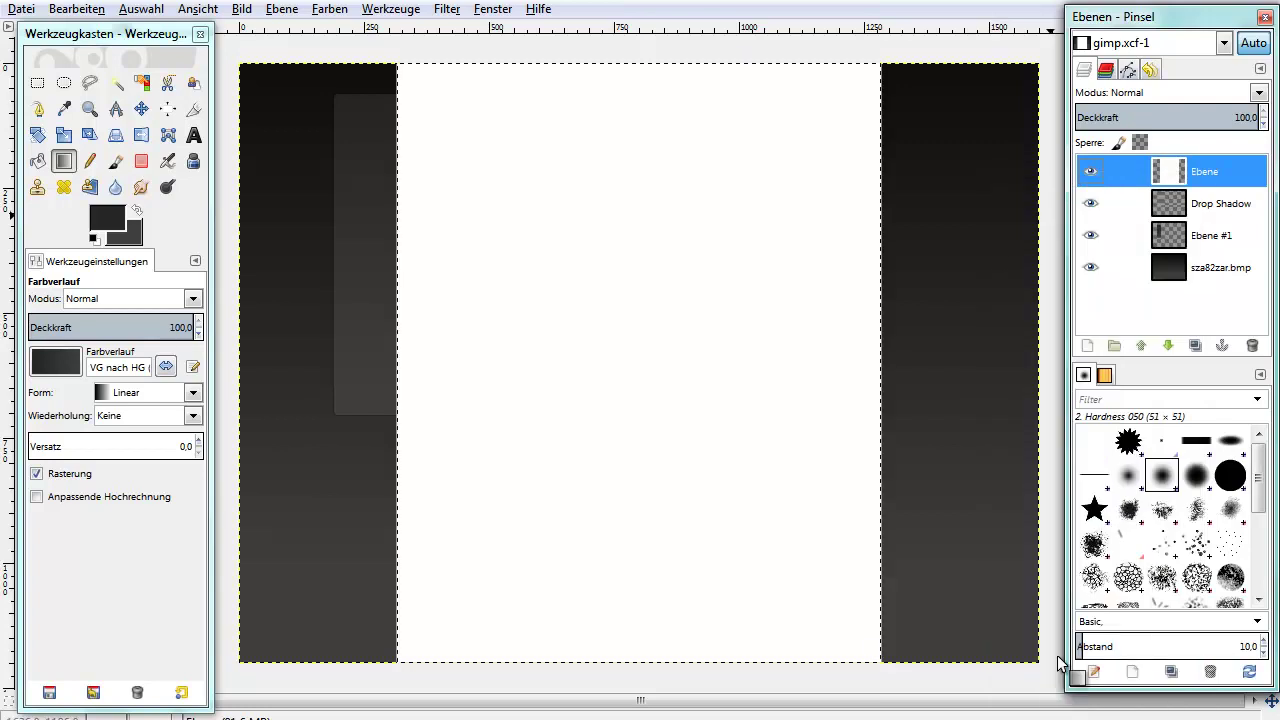
# Try raising the Drop Shadow layer above Ebene, then settle it back beneath.
pyautogui.click(1197, 204)
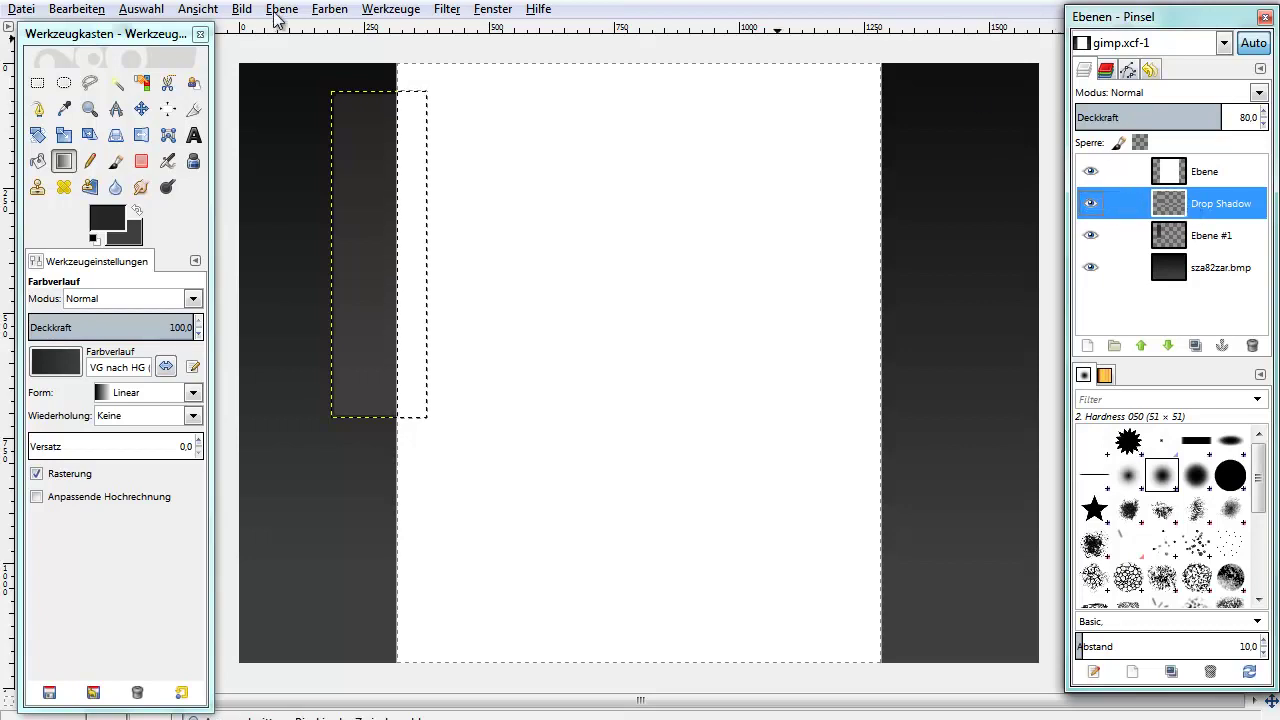
pyautogui.click(141, 9)
pyautogui.press('Escape')
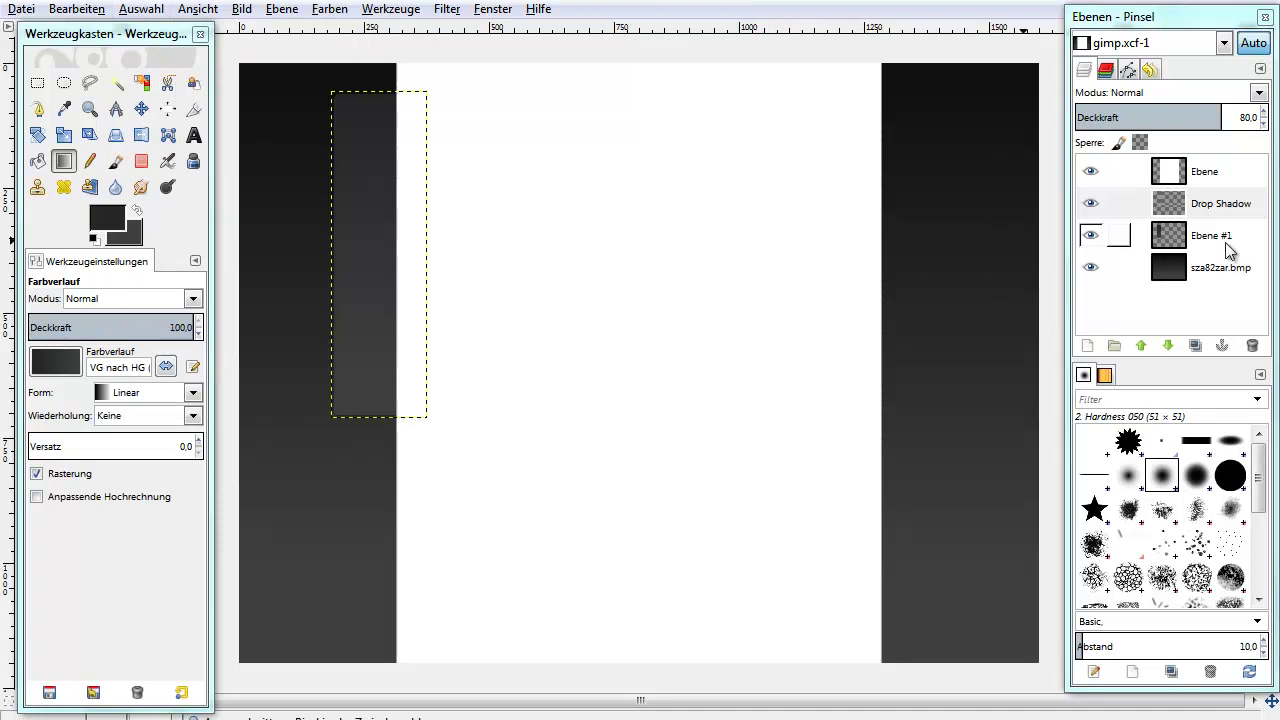
pyautogui.click(1141, 345)
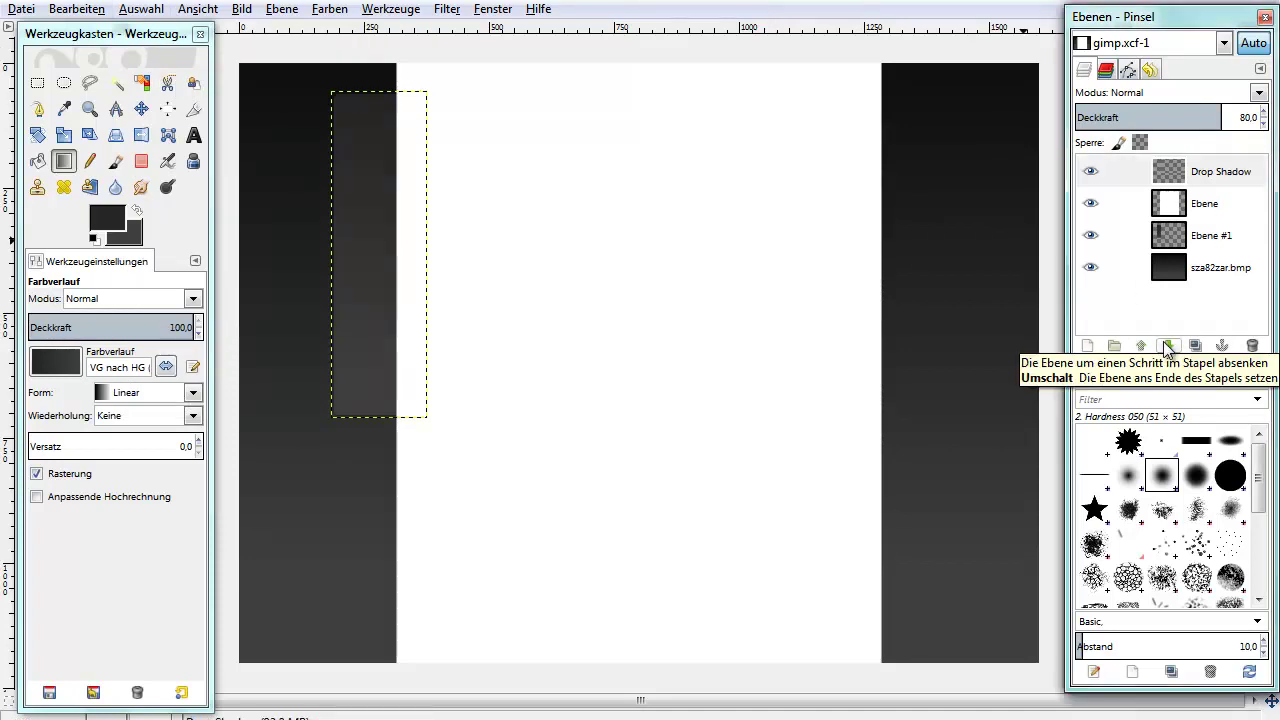
pyautogui.click(1168, 345)
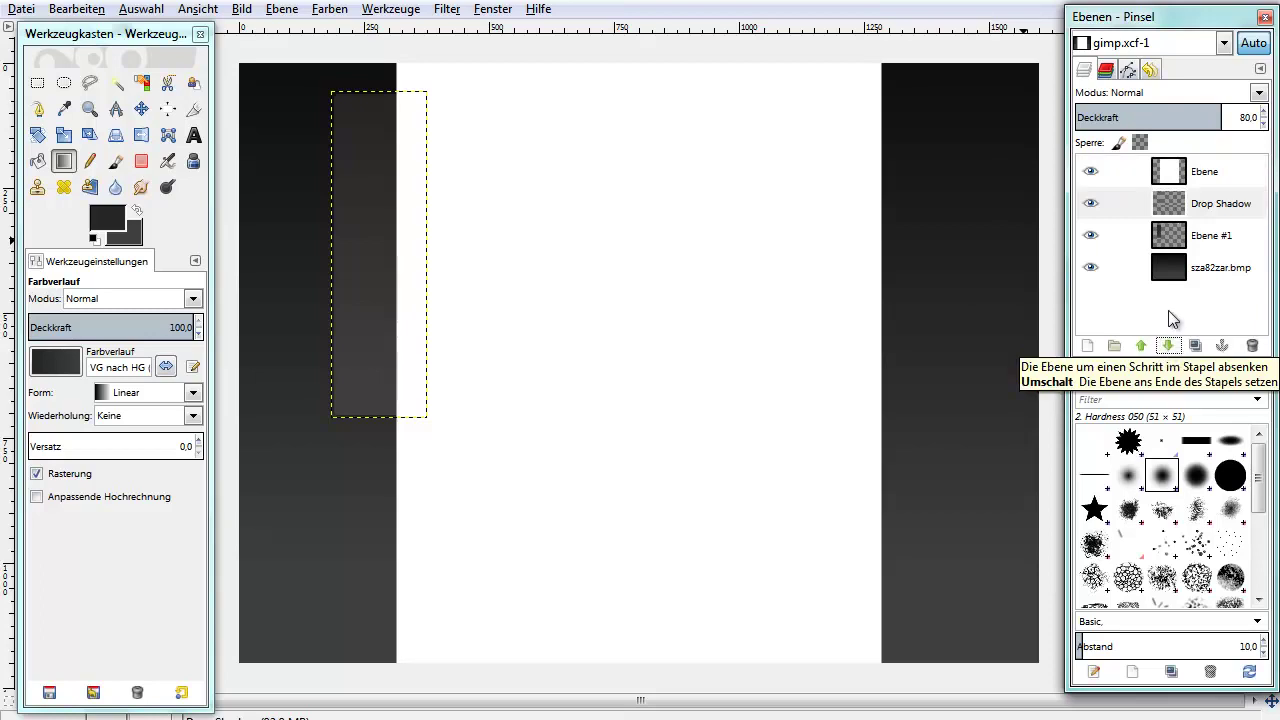
# Make Ebene #1 active, zoom to 100% and pan to the dark left part of the image.
pyautogui.click(1190, 235)
pyautogui.moveTo(1190, 250); pyautogui.dragTo(559, 107)
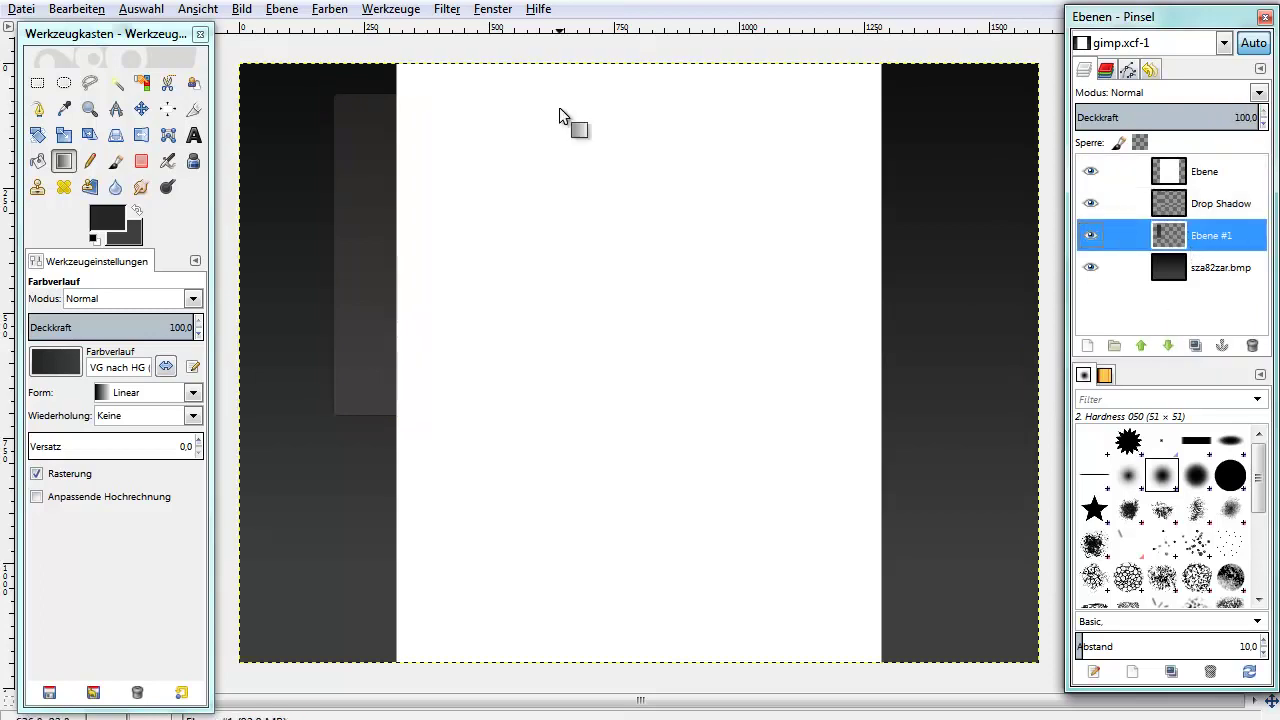
pyautogui.press('1')
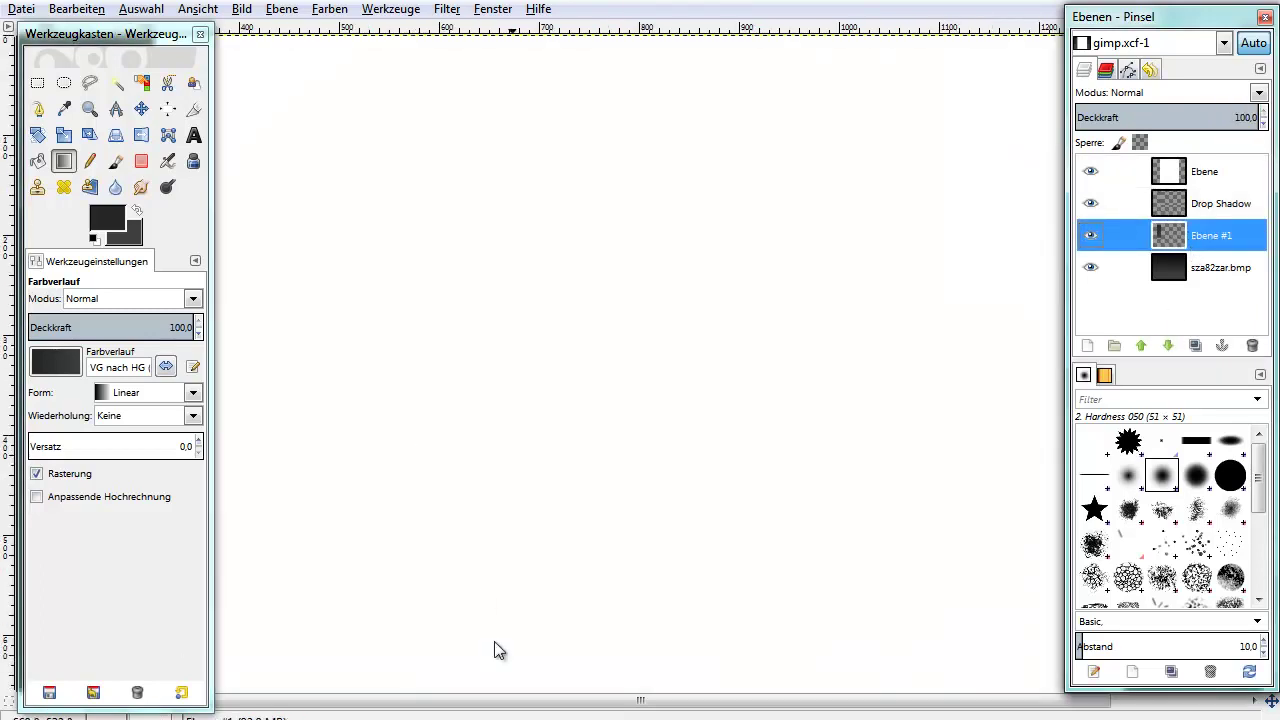
pyautogui.moveTo(176, 34)
pyautogui.mouseDown()
pyautogui.moveTo(940, 92)
pyautogui.moveTo(774, 60)
pyautogui.mouseUp()
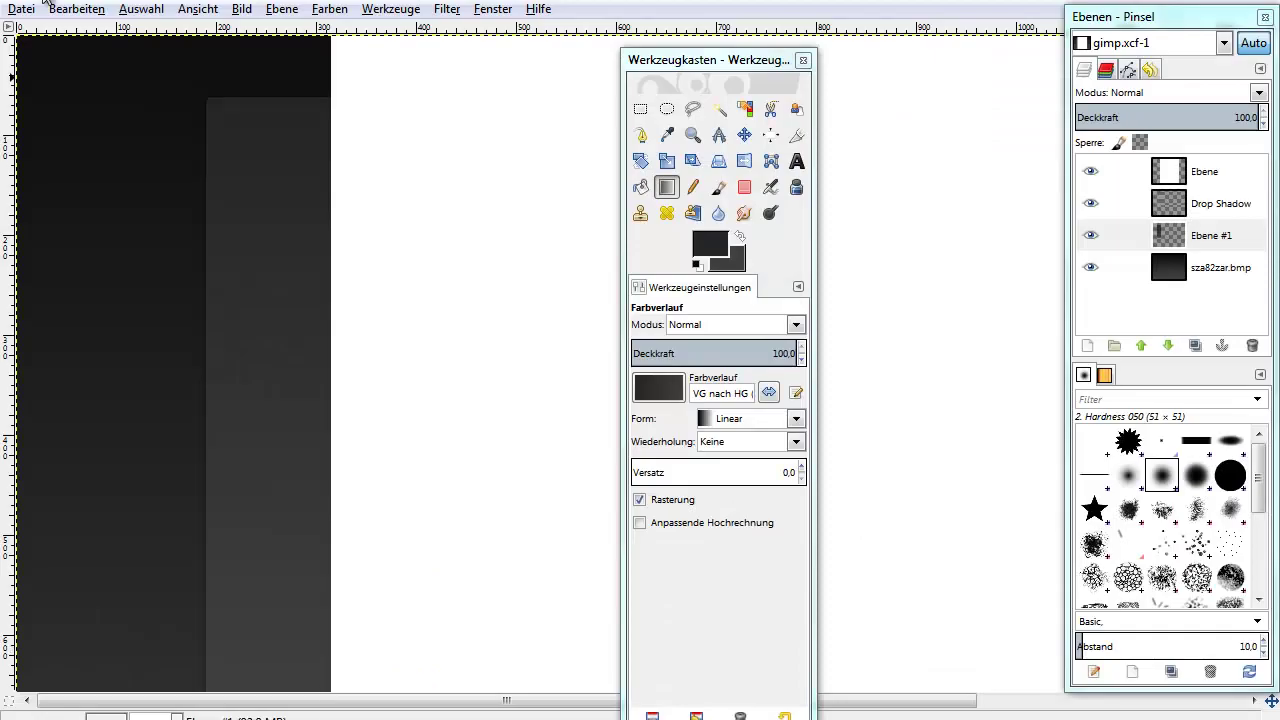
# Choose the Star Avenue font, place a text box at the rectangle's top, and set size 60 px.
pyautogui.click(798, 161)
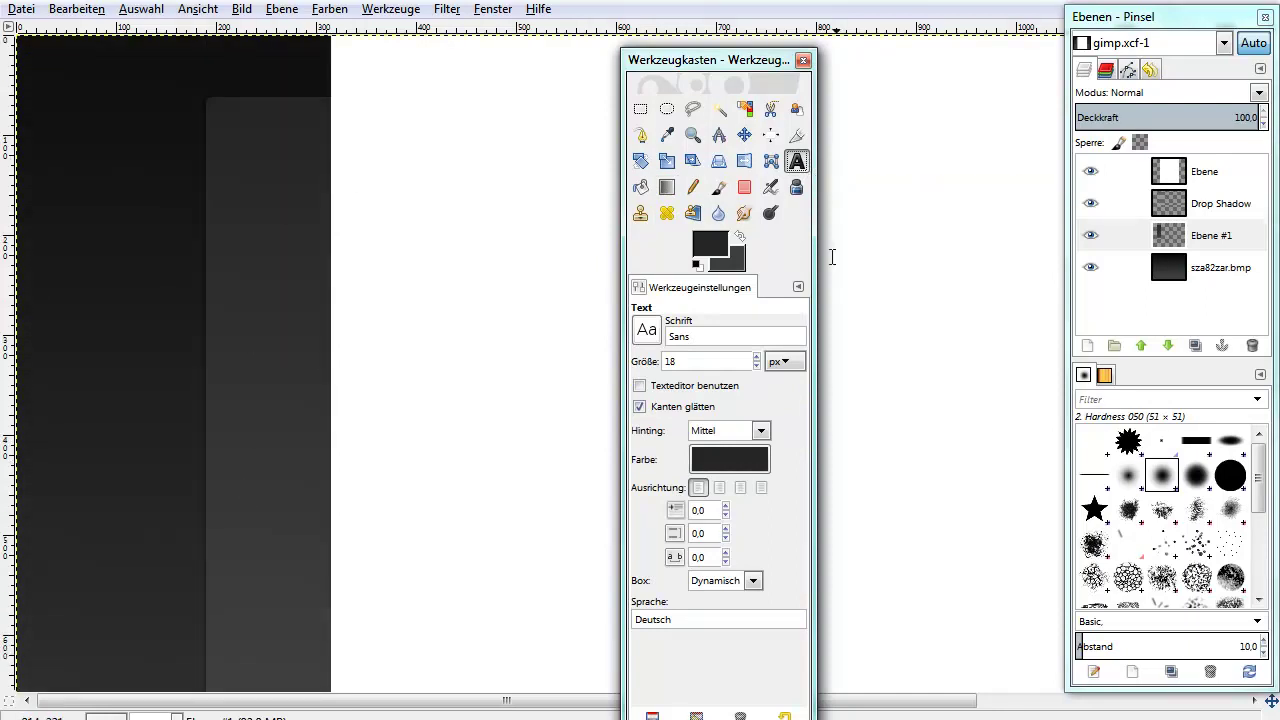
pyautogui.moveTo(703, 341); pyautogui.dragTo(588, 340)
pyautogui.write('t')
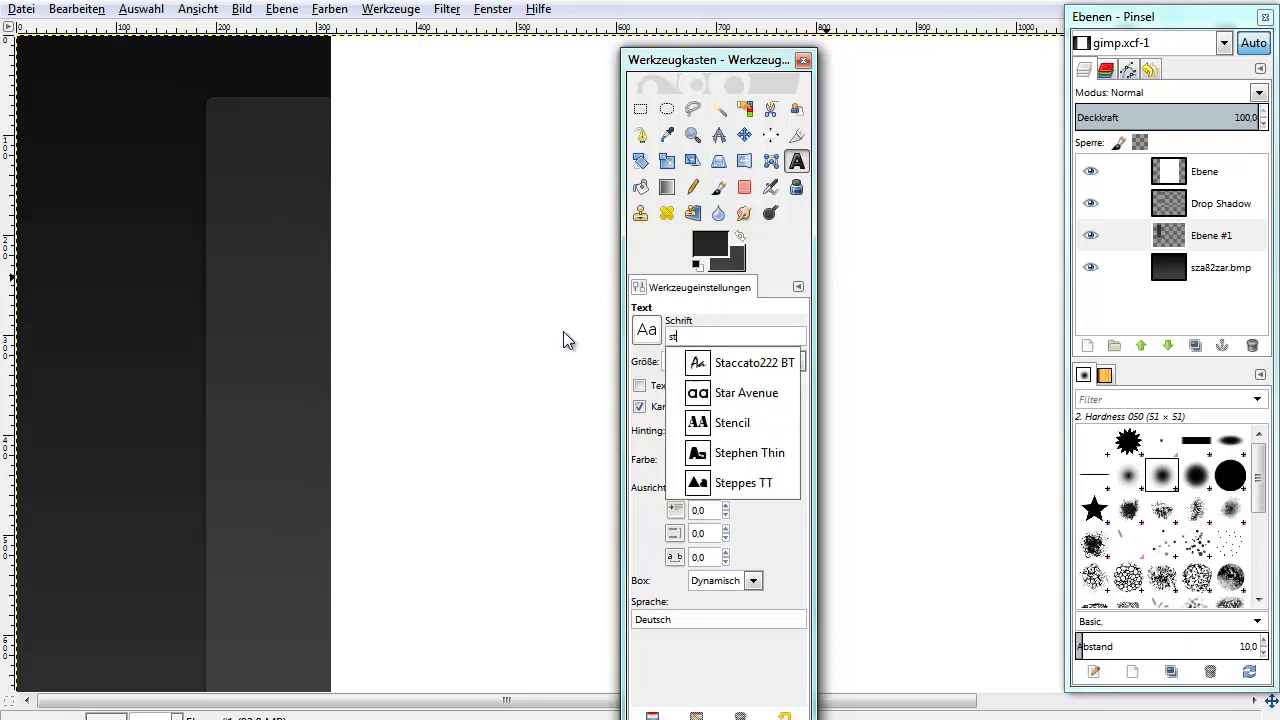
pyautogui.press('Down')
pyautogui.press('Down')
pyautogui.press('Return')
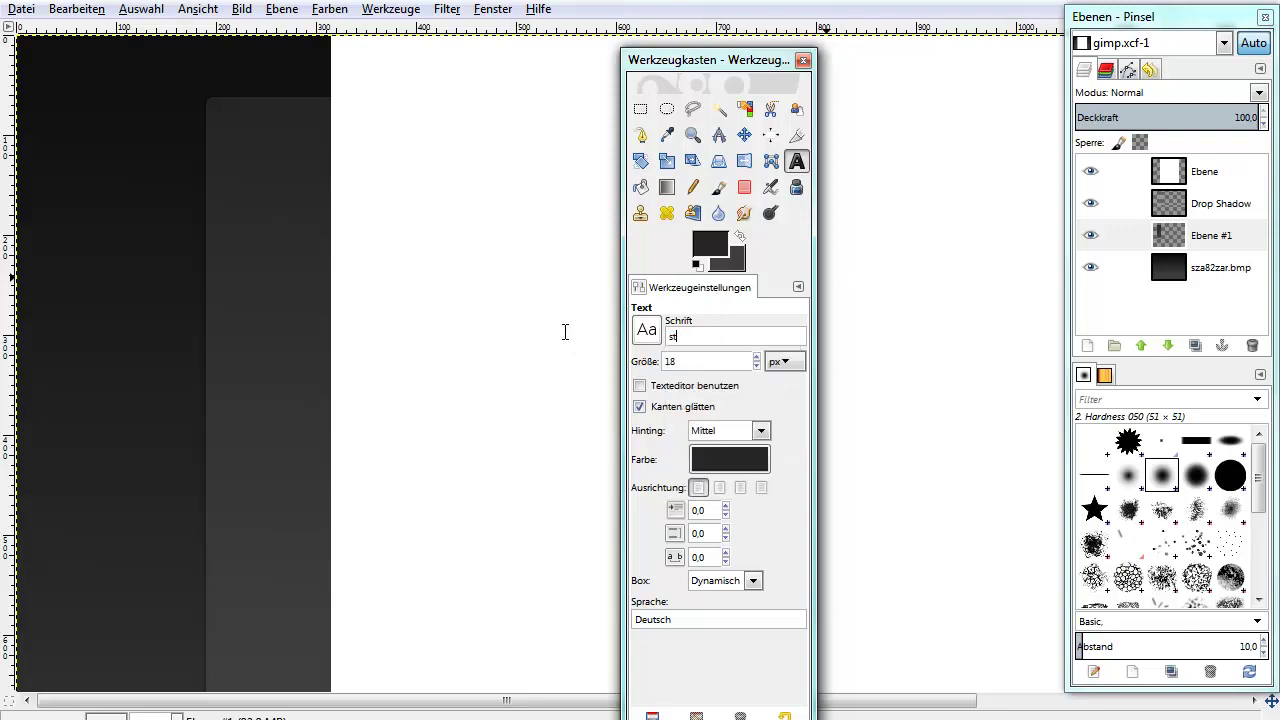
pyautogui.click(240, 144)
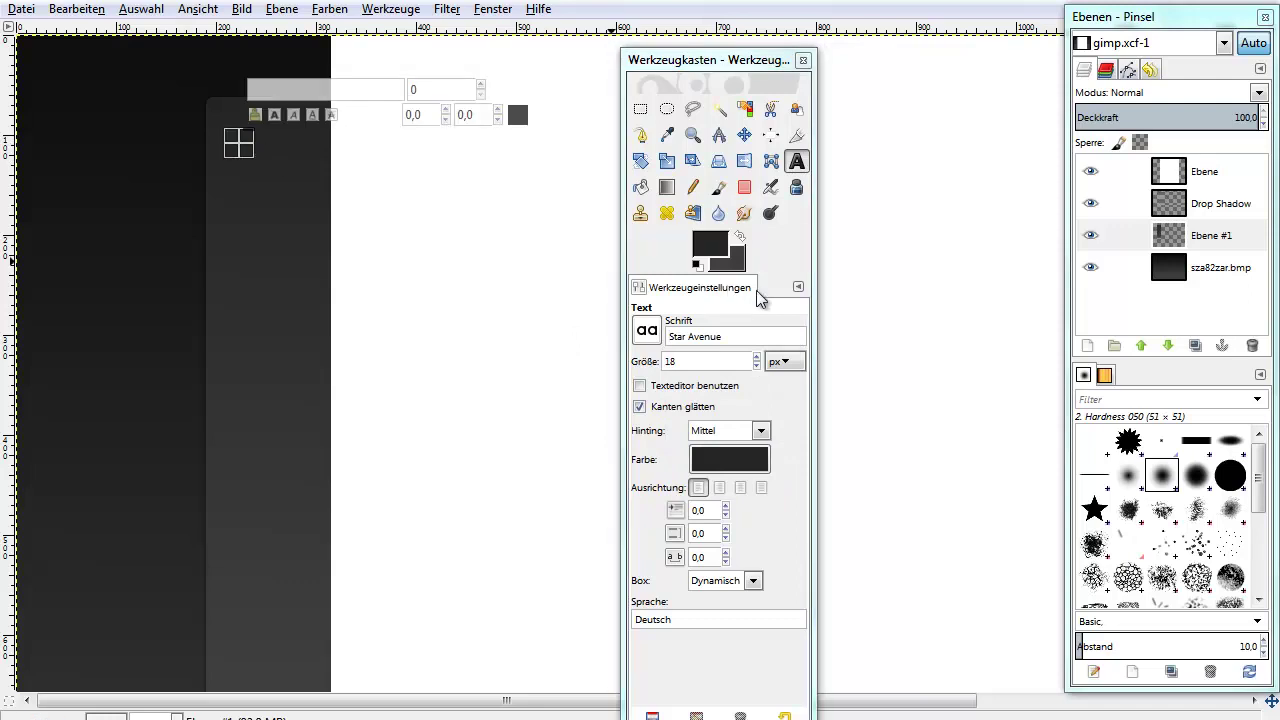
pyautogui.write('60')
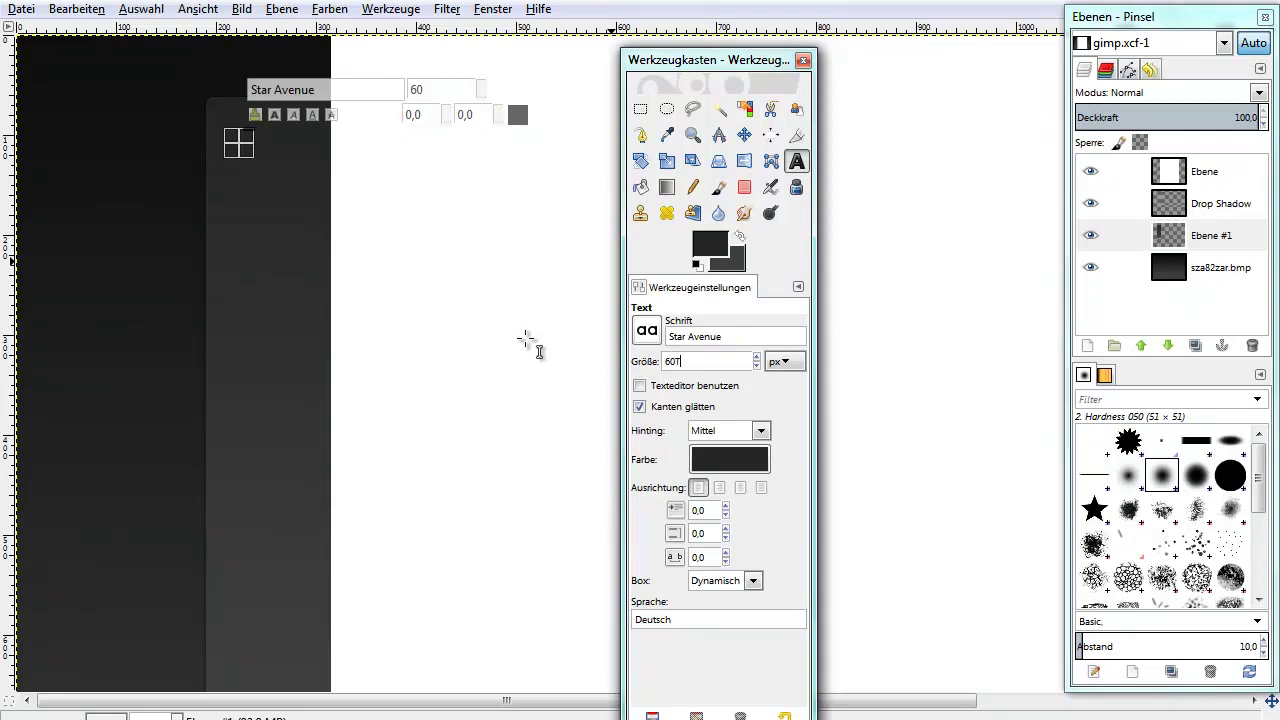
# Type the letters of 'timabebe' one per line, forming a vertical column.
pyautogui.click(244, 150)
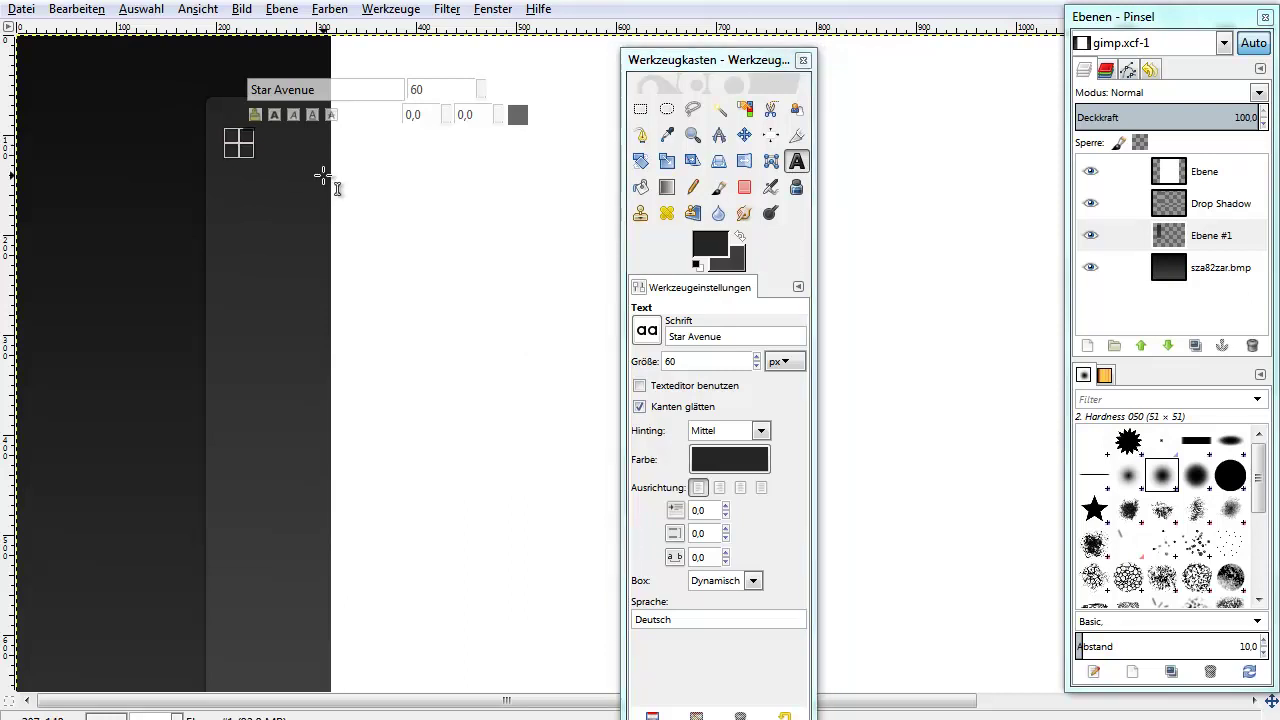
pyautogui.press('Return')
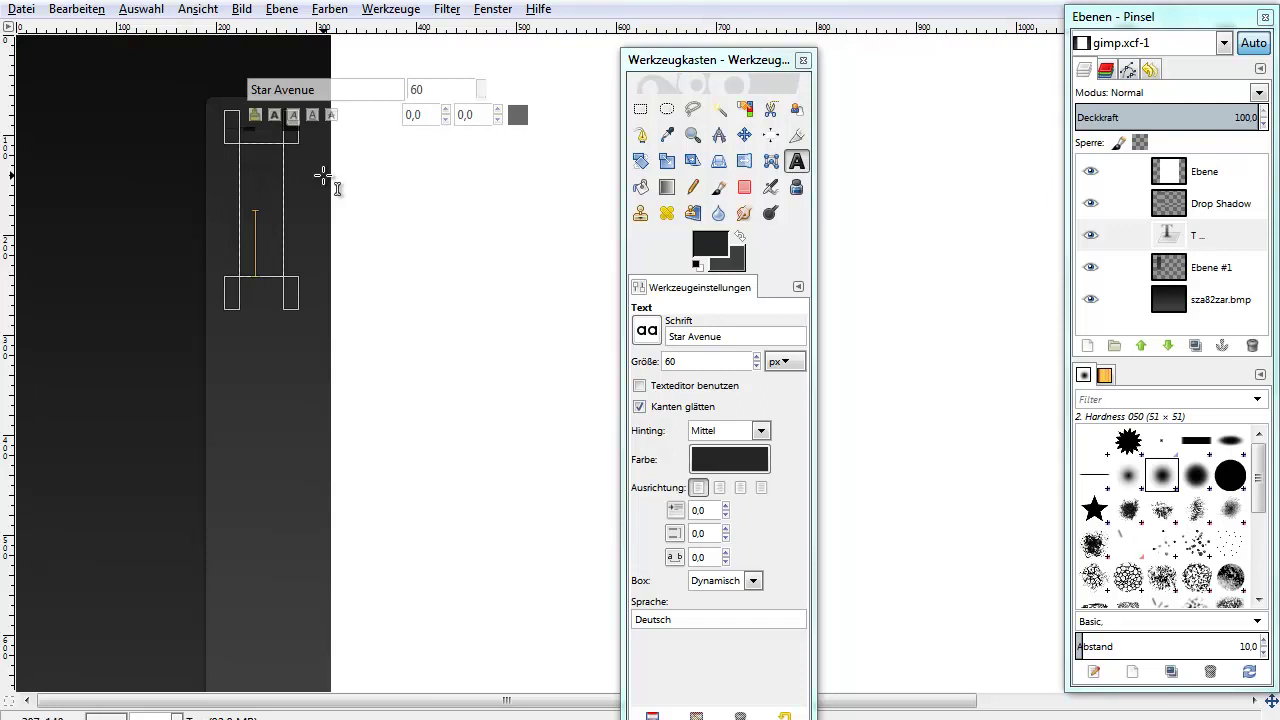
pyautogui.press('Return')
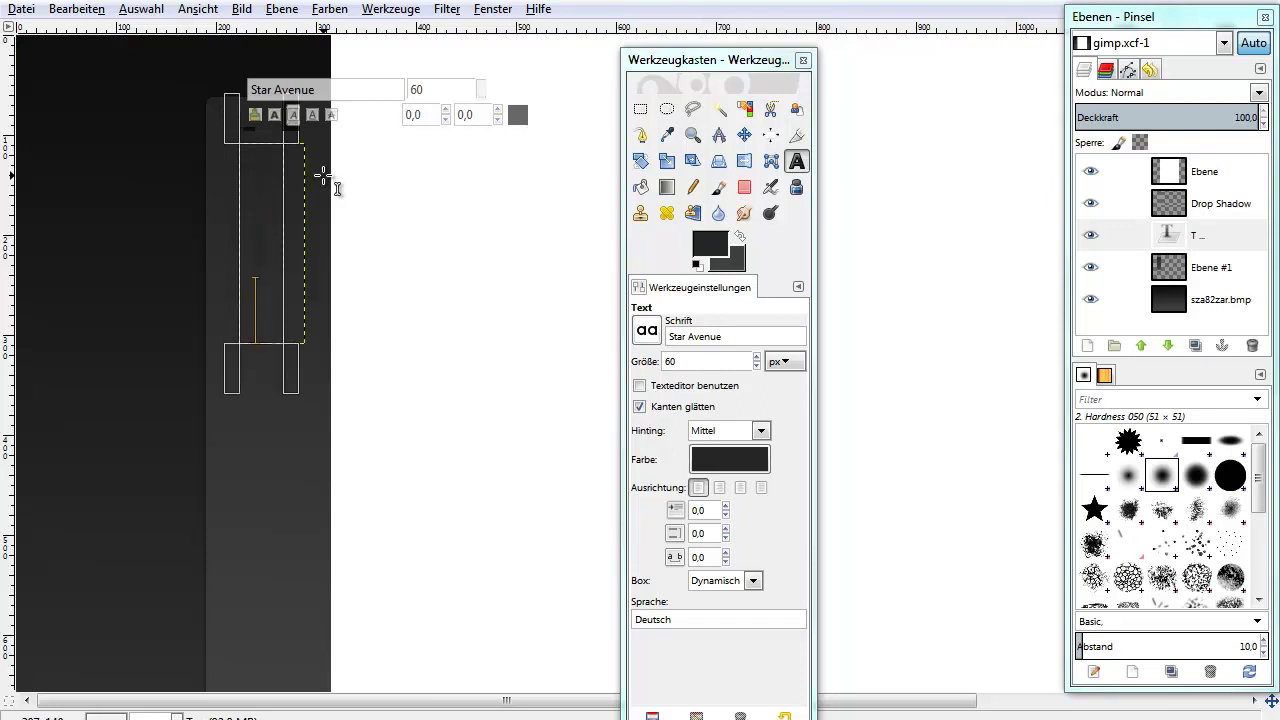
pyautogui.press('Return')
pyautogui.write('a')
pyautogui.press('Return')
pyautogui.write('b')
pyautogui.press('Return')
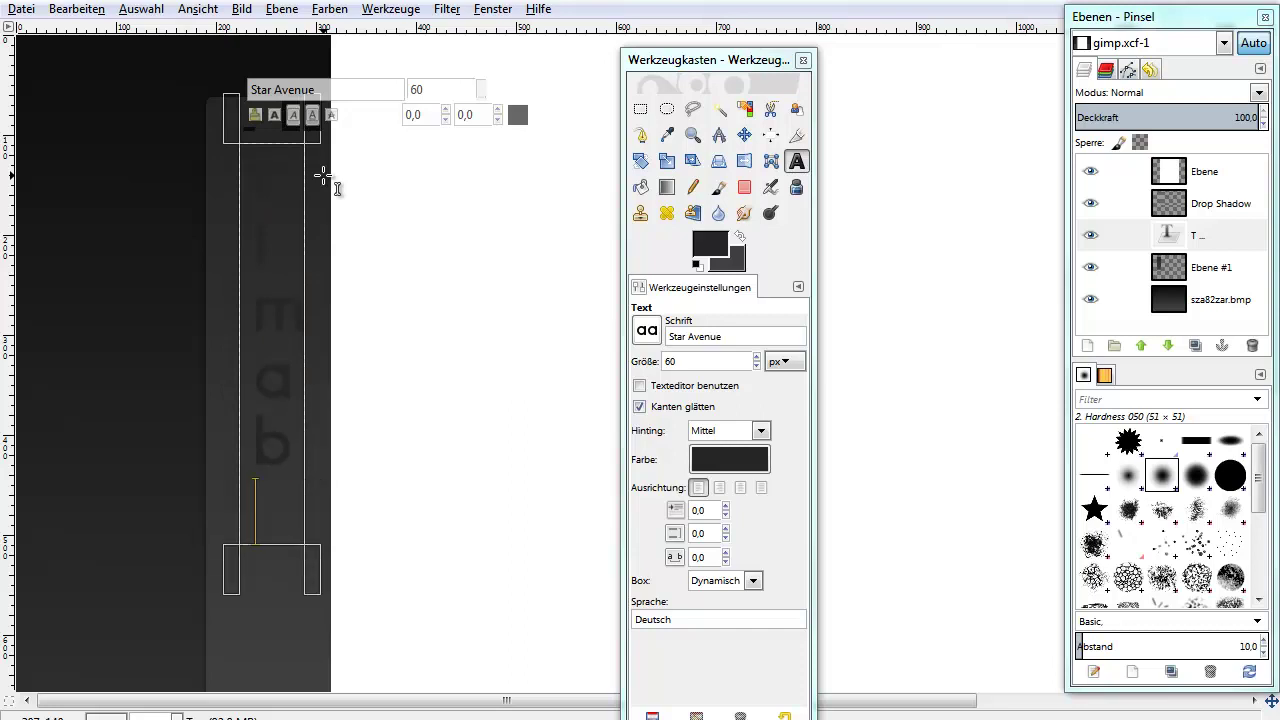
pyautogui.write('e')
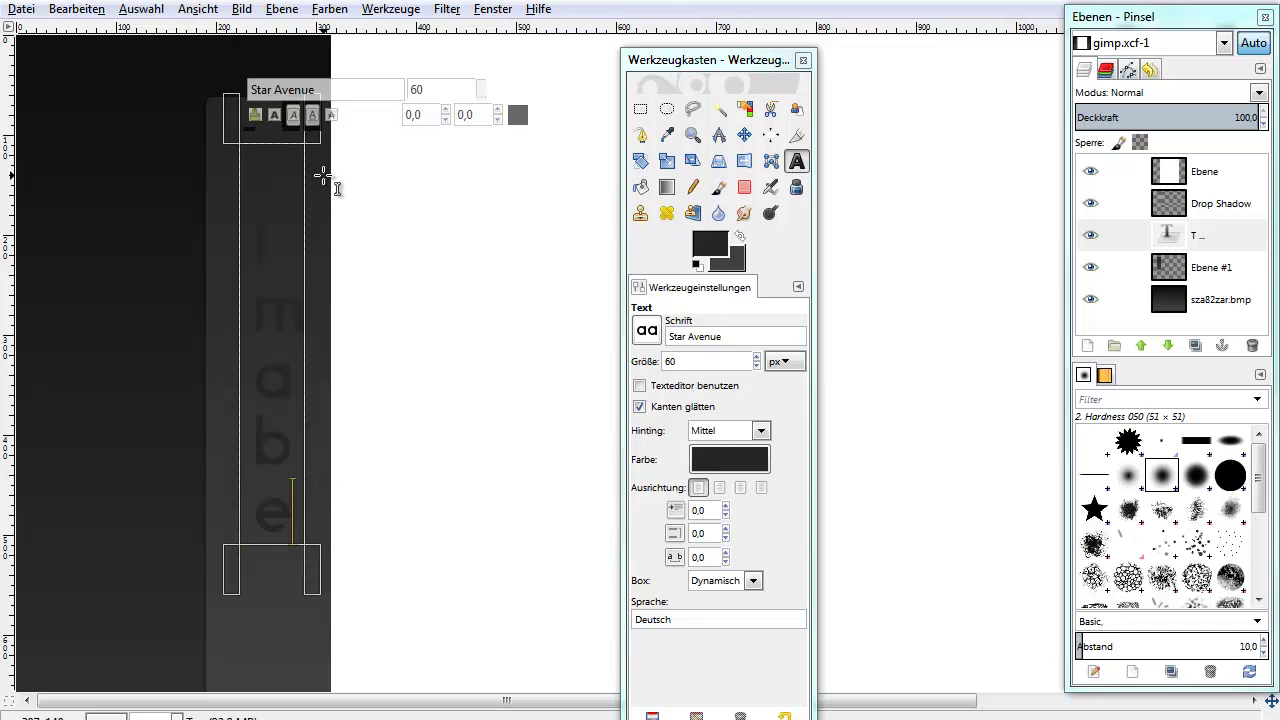
pyautogui.press('Return')
pyautogui.write('b')
pyautogui.press('Return')
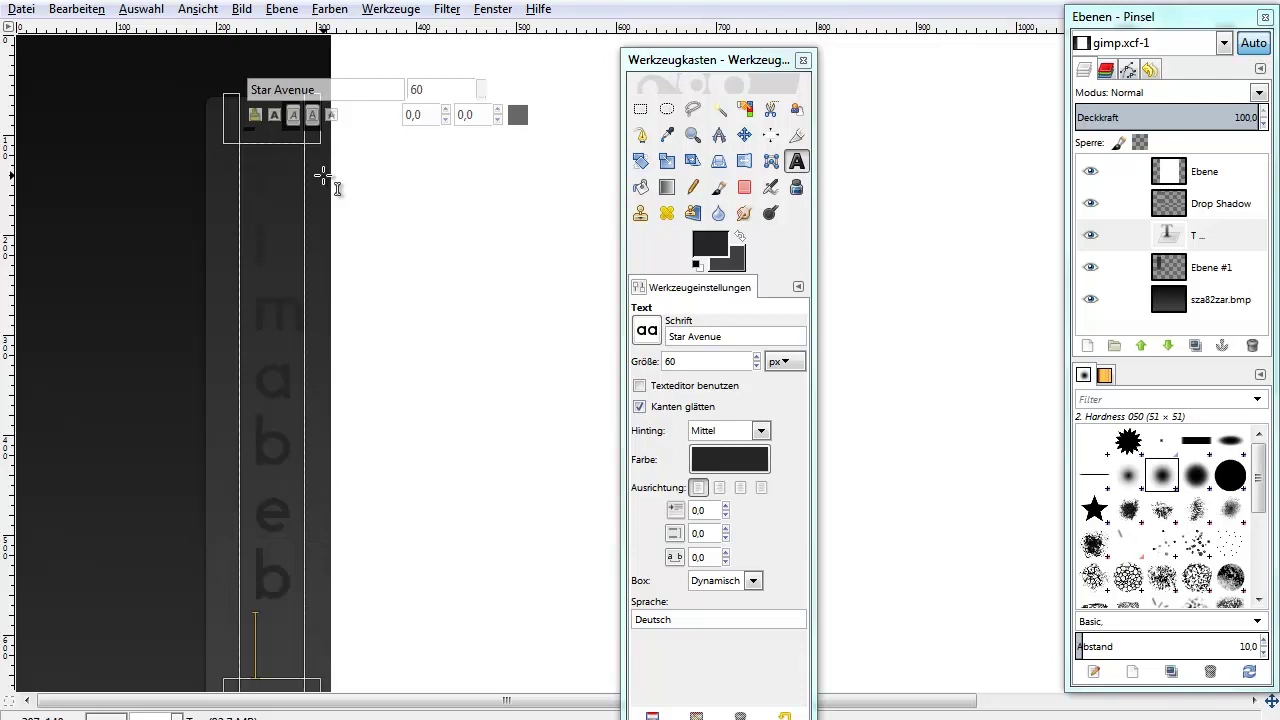
pyautogui.write('e')
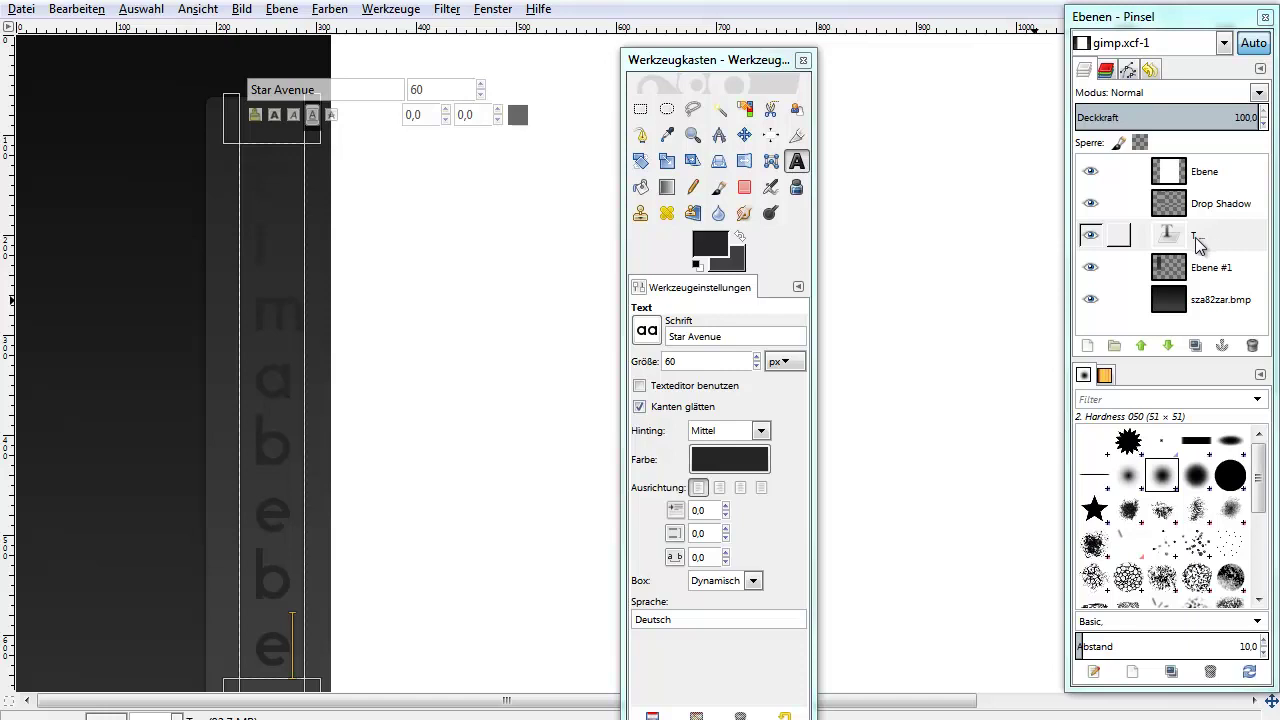
# Set the text colour to light grey cfcfcf and centre-justify the letters.
pyautogui.click(755, 460)
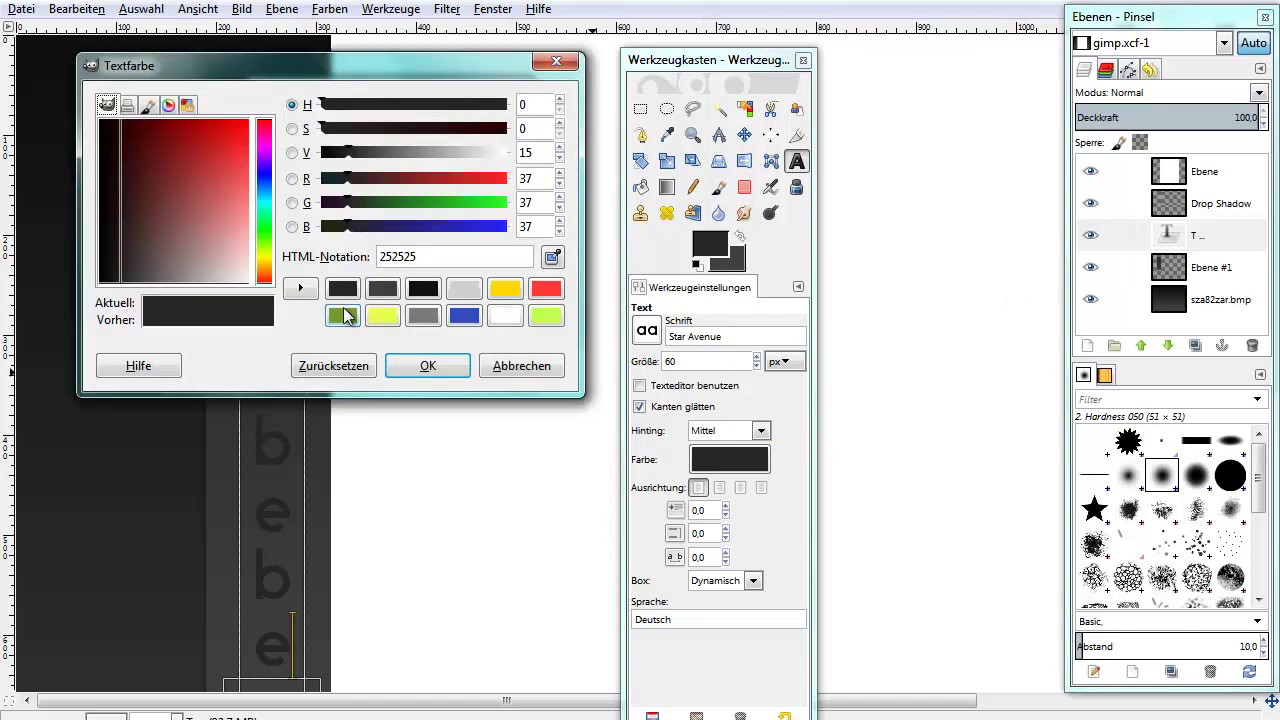
pyautogui.click(421, 287)
pyautogui.click(481, 288)
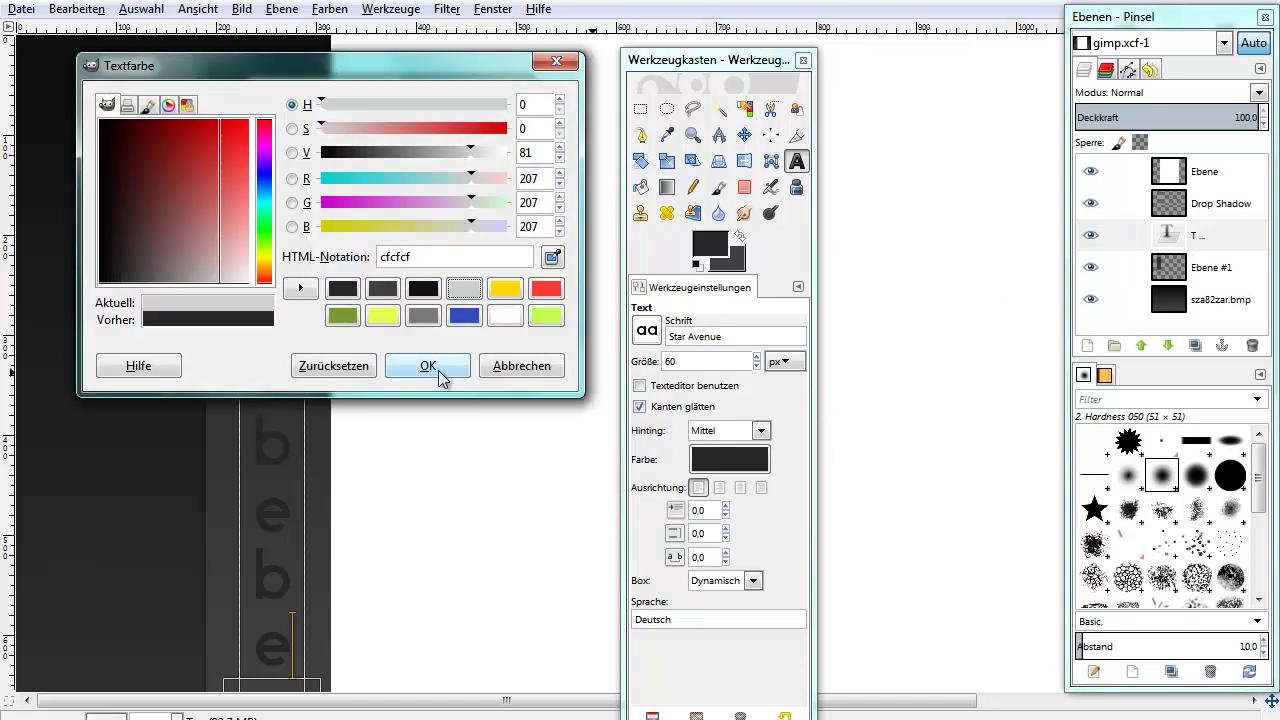
pyautogui.click(440, 386)
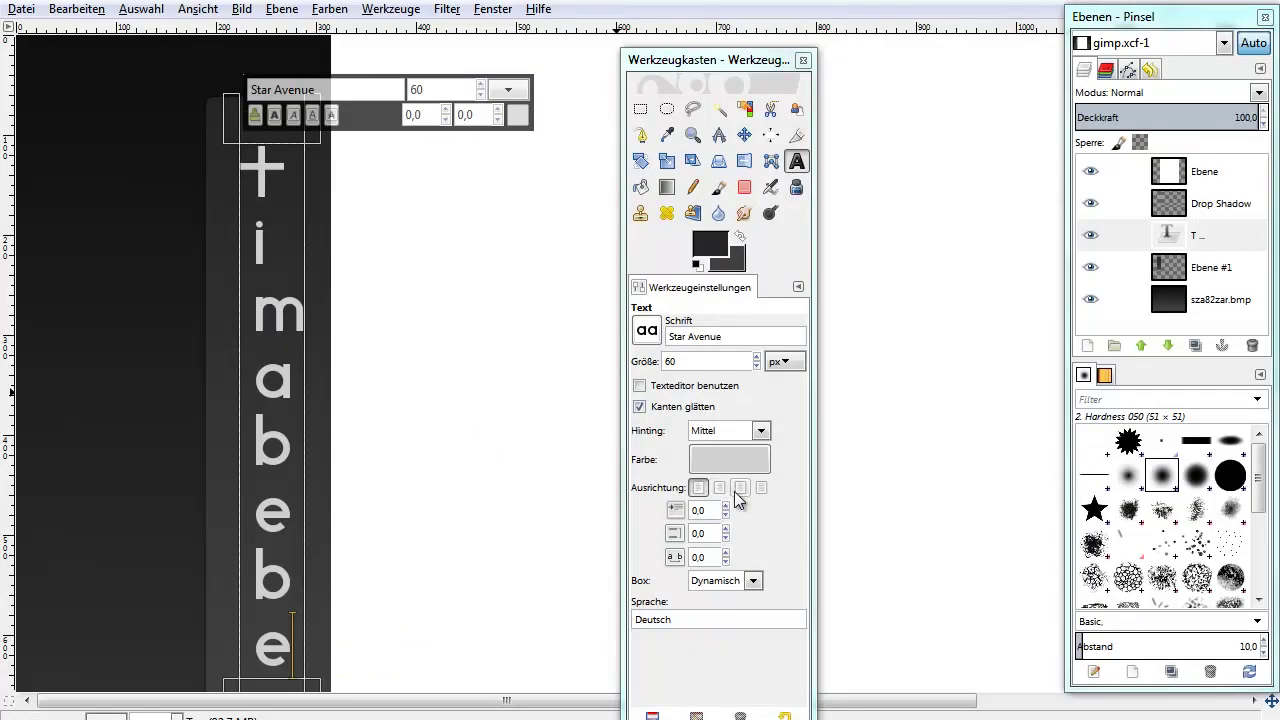
pyautogui.click(740, 488)
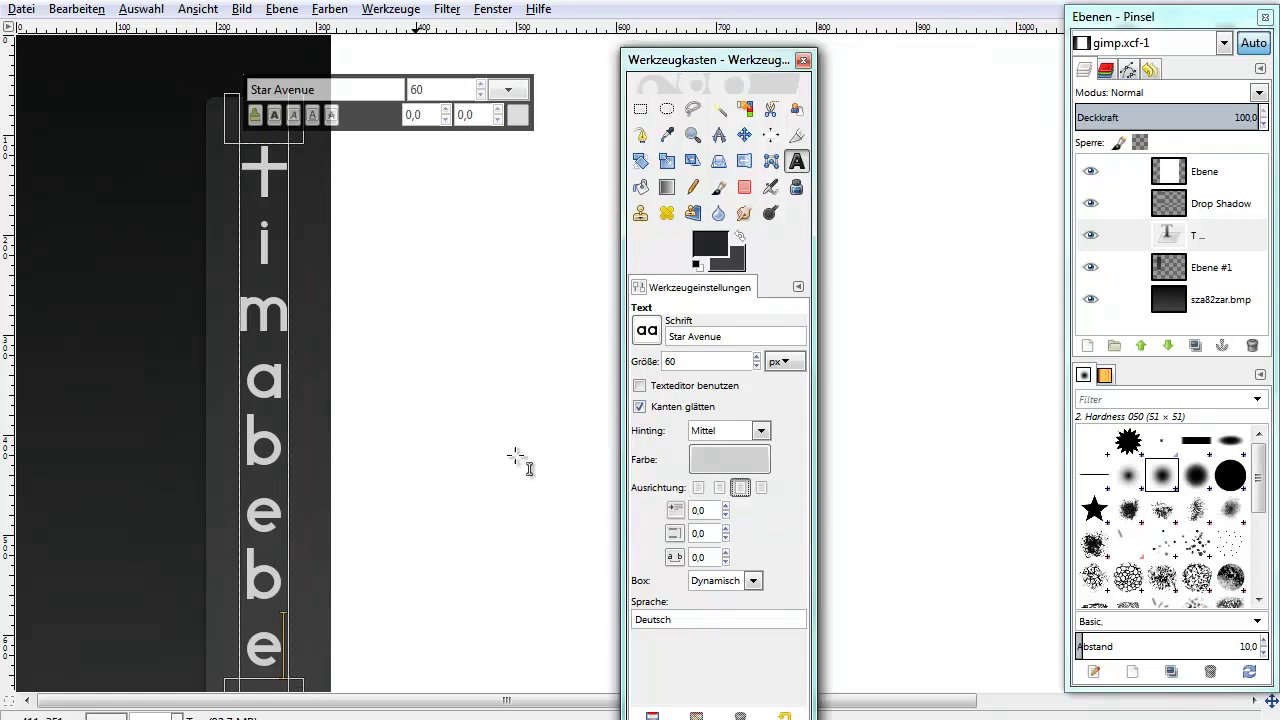
# With the Move tool on the active layer only, nudge the vertical text slightly up and right.
pyautogui.scroll(-3, 300, 485)
pyautogui.scroll(3, 300, 485)
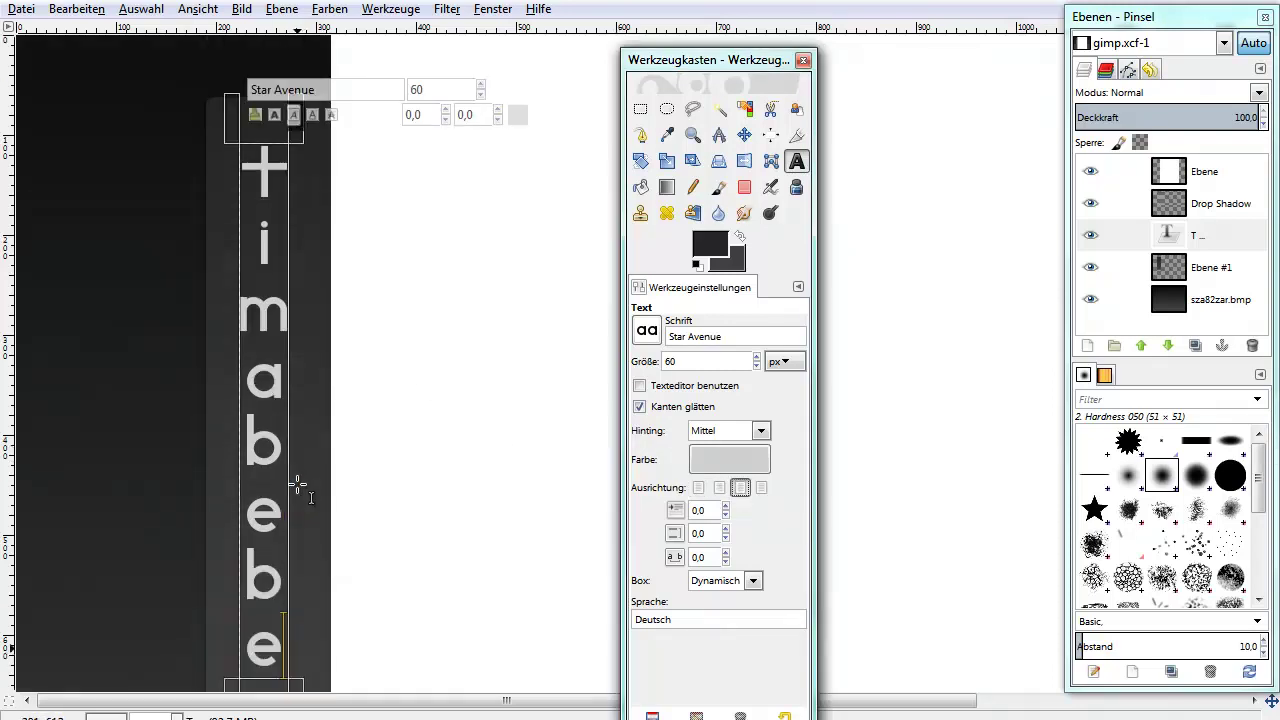
pyautogui.click(744, 135)
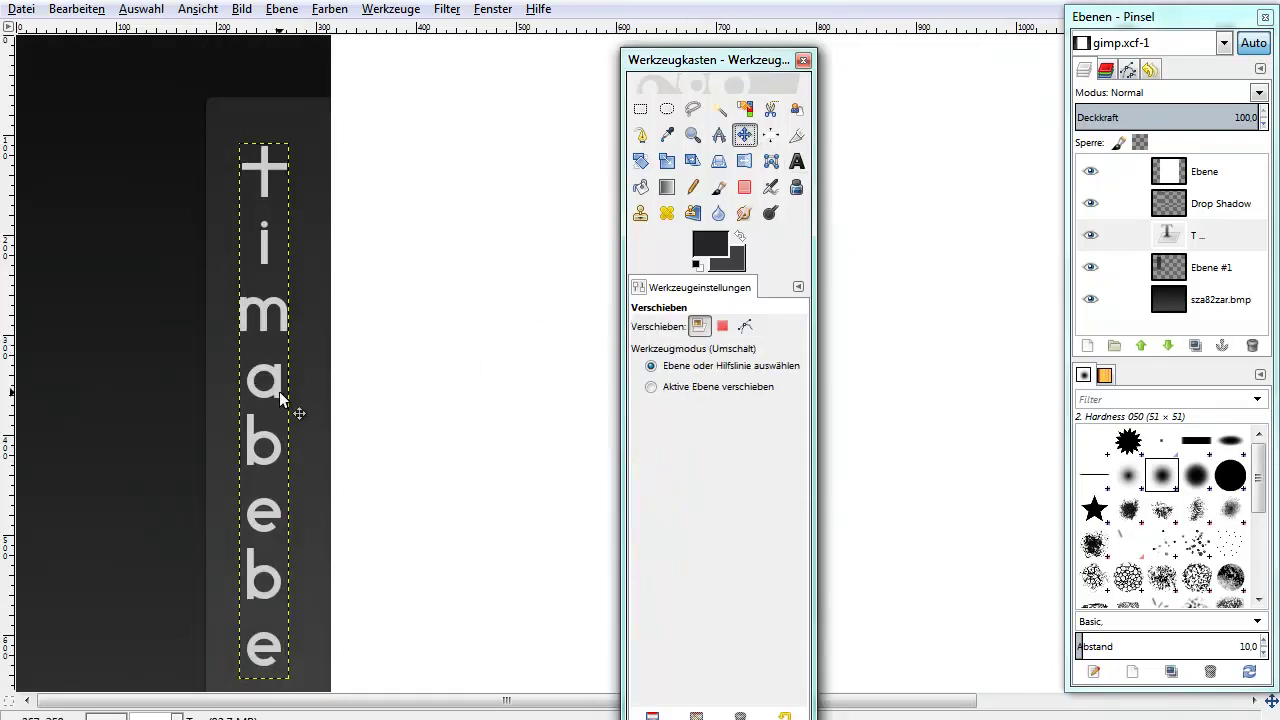
pyautogui.click(686, 386)
pyautogui.moveTo(266, 355); pyautogui.dragTo(275, 341)
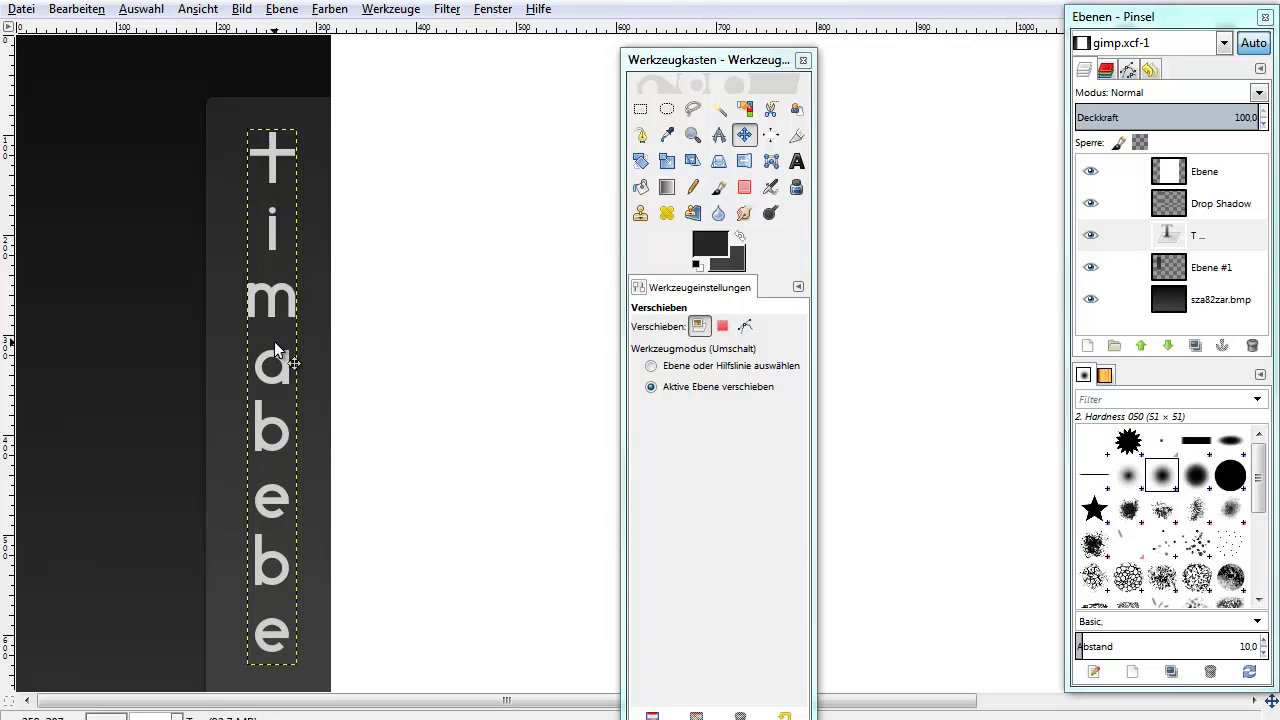
# Raise the text's font size to 65 and nudge the enlarged text up and left.
pyautogui.click(797, 161)
pyautogui.click(288, 350)
pyautogui.click(757, 357)
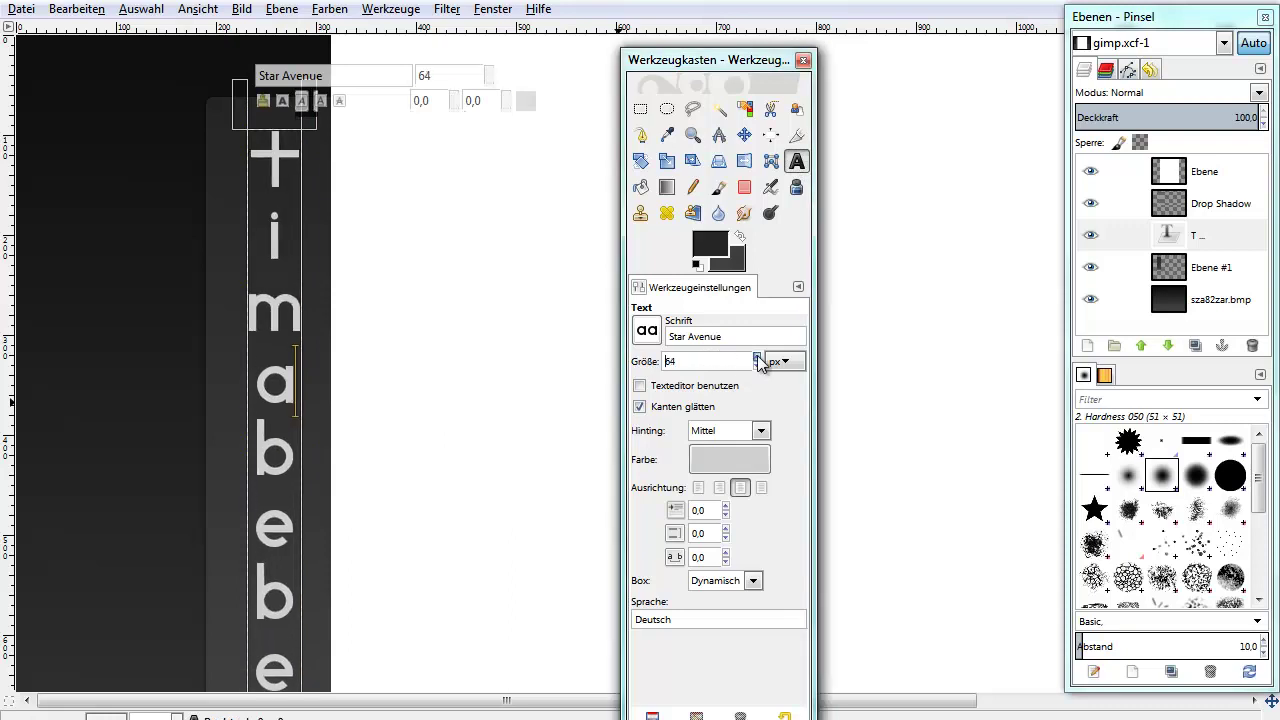
pyautogui.scroll(-3, 514, 391)
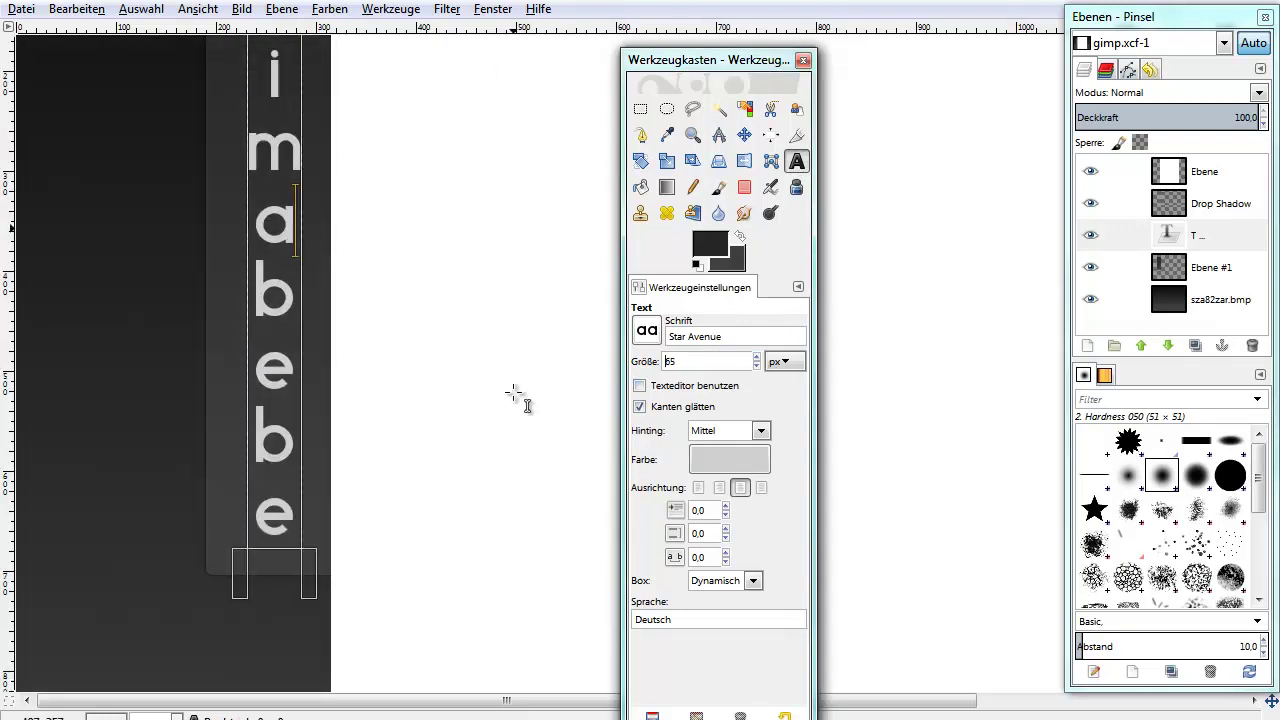
pyautogui.scroll(3, 514, 391)
pyautogui.click(744, 134)
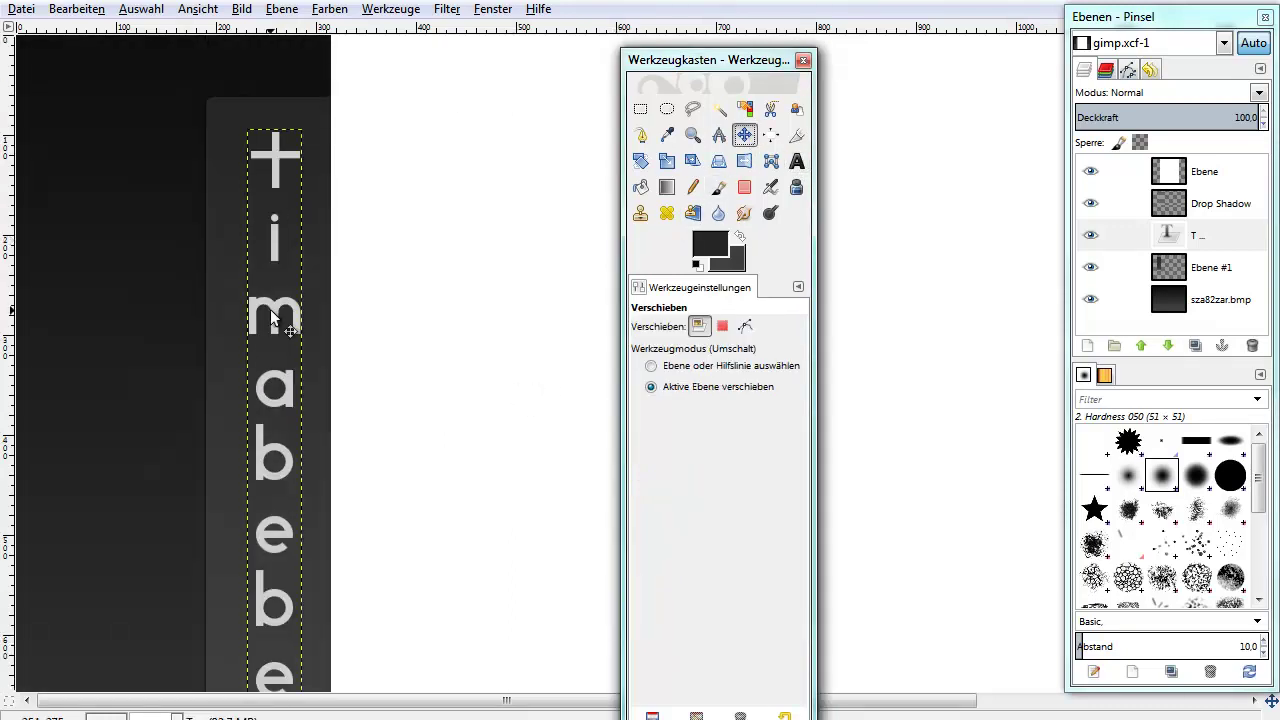
pyautogui.moveTo(272, 315); pyautogui.dragTo(266, 303)
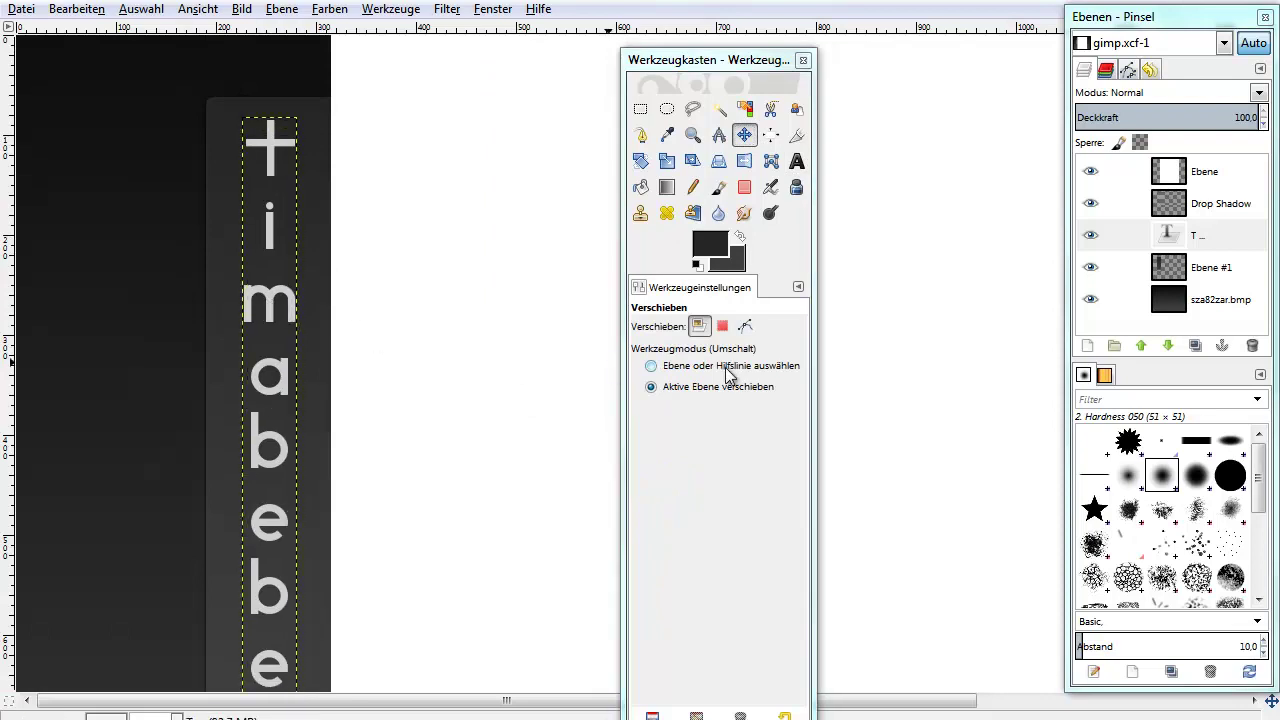
# Turn the timabebe letters into a selection and delete the text layer.
pyautogui.rightClick(1199, 240)
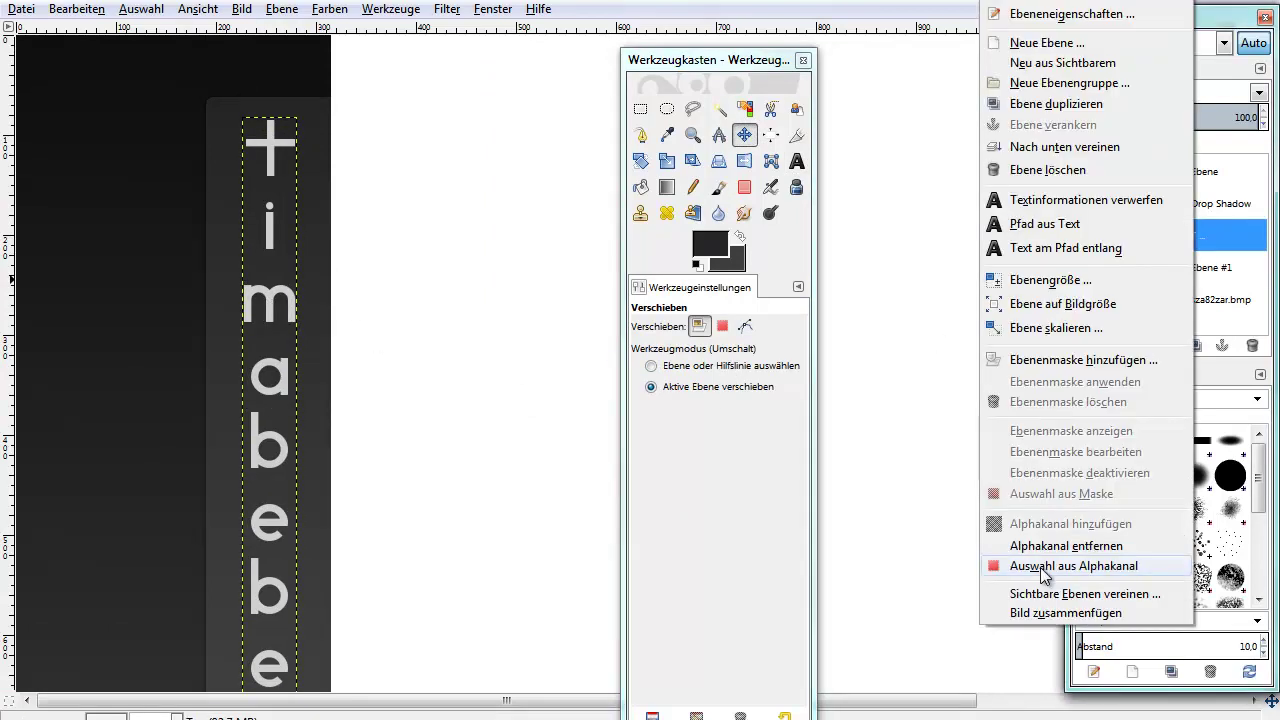
pyautogui.click(1058, 576)
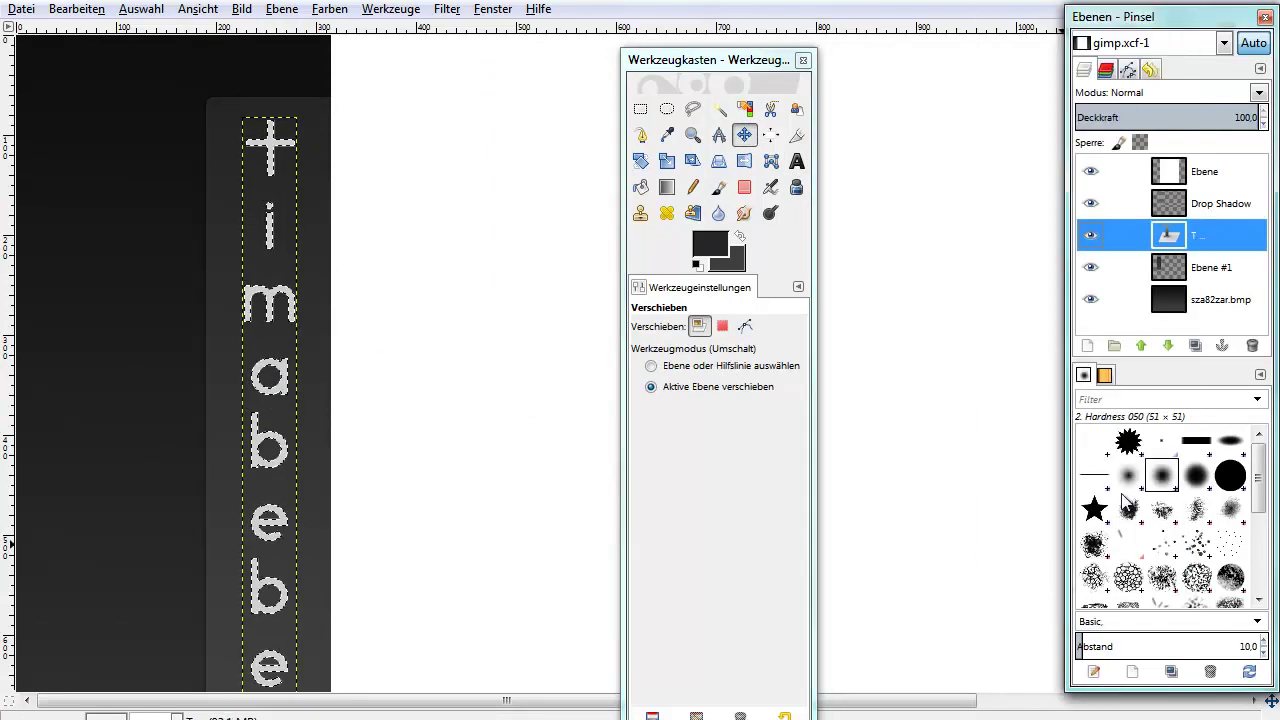
pyautogui.click(1252, 346)
# Add transparent layer Ebene #2 and reset the colours to black and white.
pyautogui.click(1087, 346)
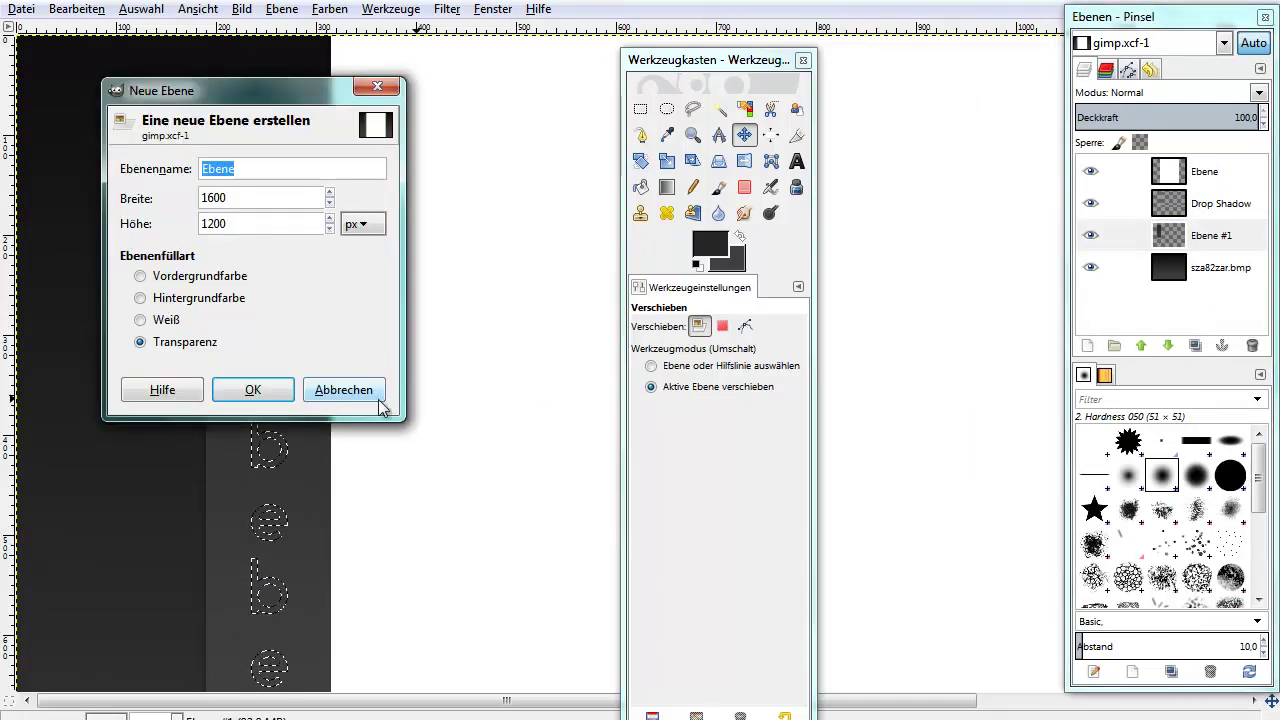
pyautogui.click(253, 389)
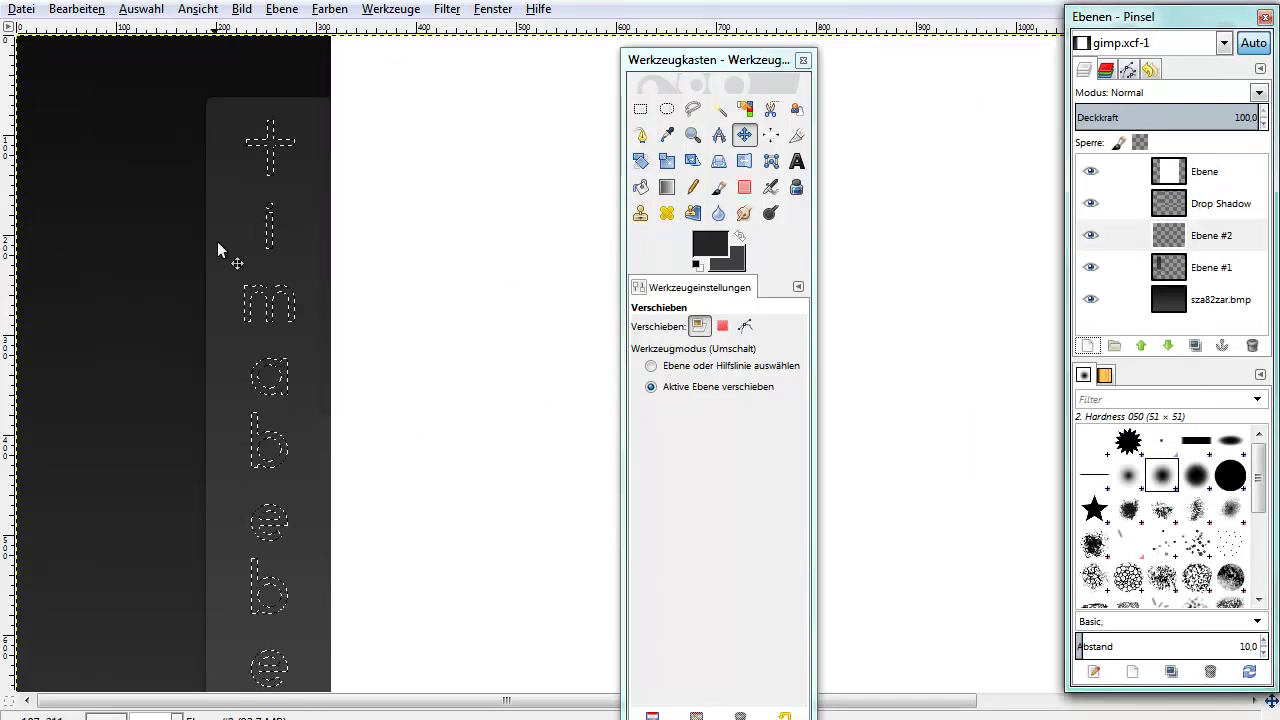
pyautogui.click(697, 264)
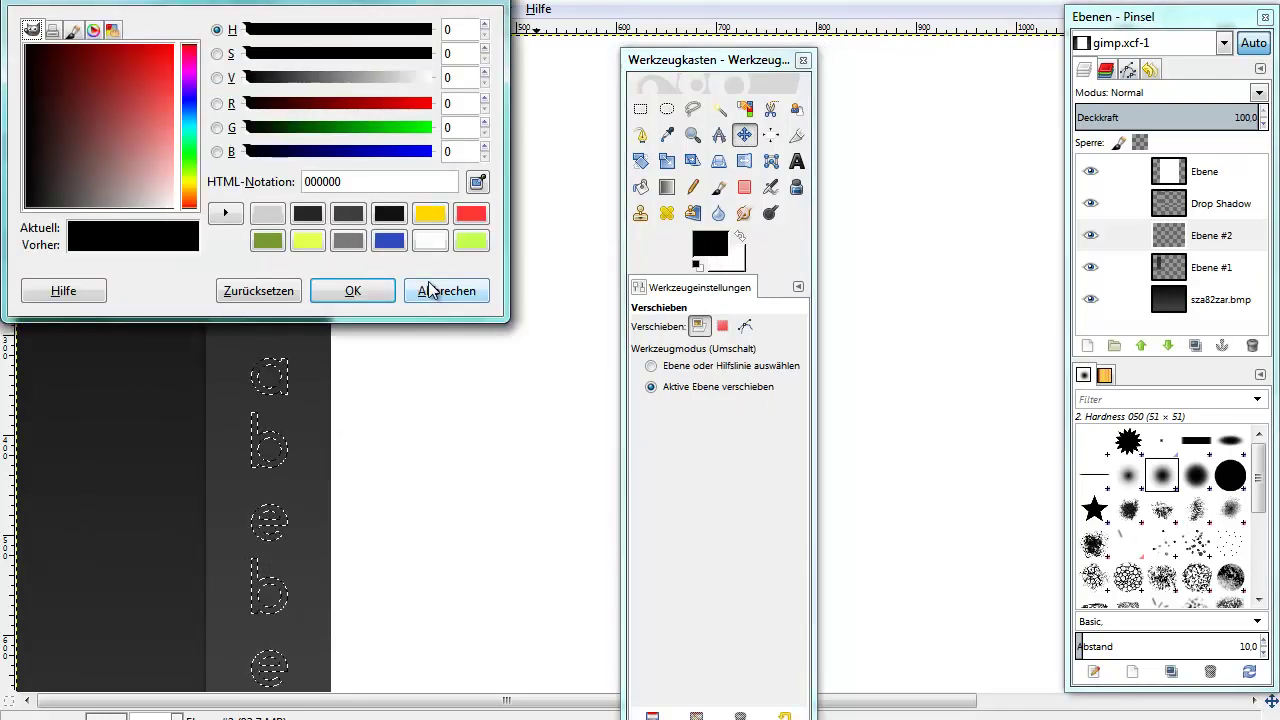
pyautogui.click(430, 289)
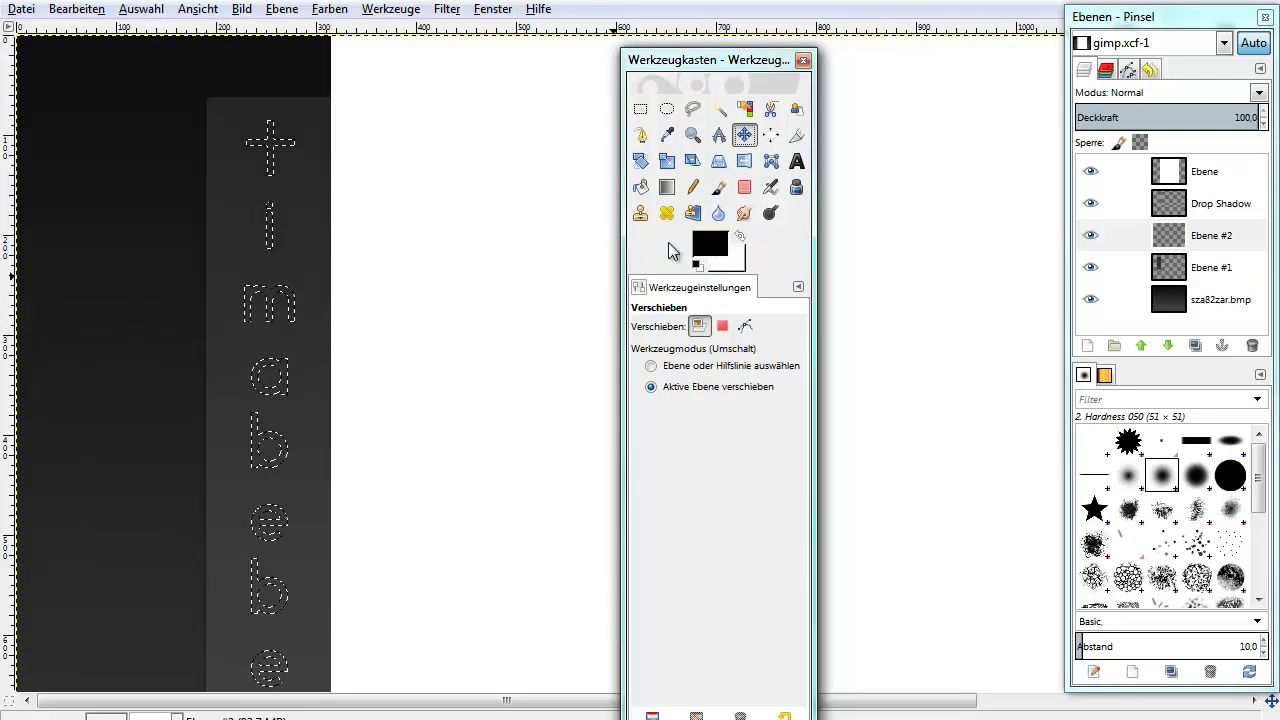
# Fill the timabebe letter selection with the Full saturation spectrum gradient, dragged top to bottom.
pyautogui.click(667, 188)
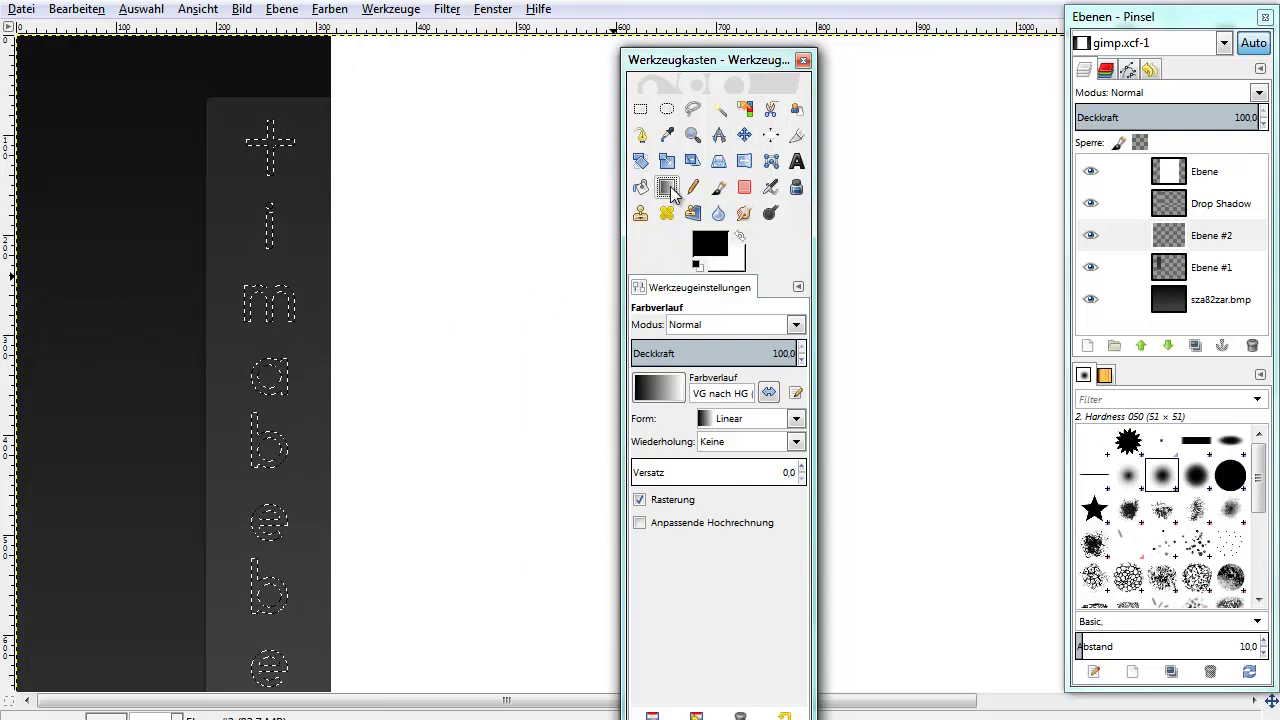
pyautogui.click(660, 397)
pyautogui.scroll(-2, 725, 555)
pyautogui.scroll(-3, 725, 555)
pyautogui.scroll(-2, 720, 548)
pyautogui.scroll(-2, 720, 550)
pyautogui.scroll(-1, 723, 560)
pyautogui.scroll(-2, 725, 560)
pyautogui.scroll(-1, 728, 558)
pyautogui.scroll(-2, 728, 557)
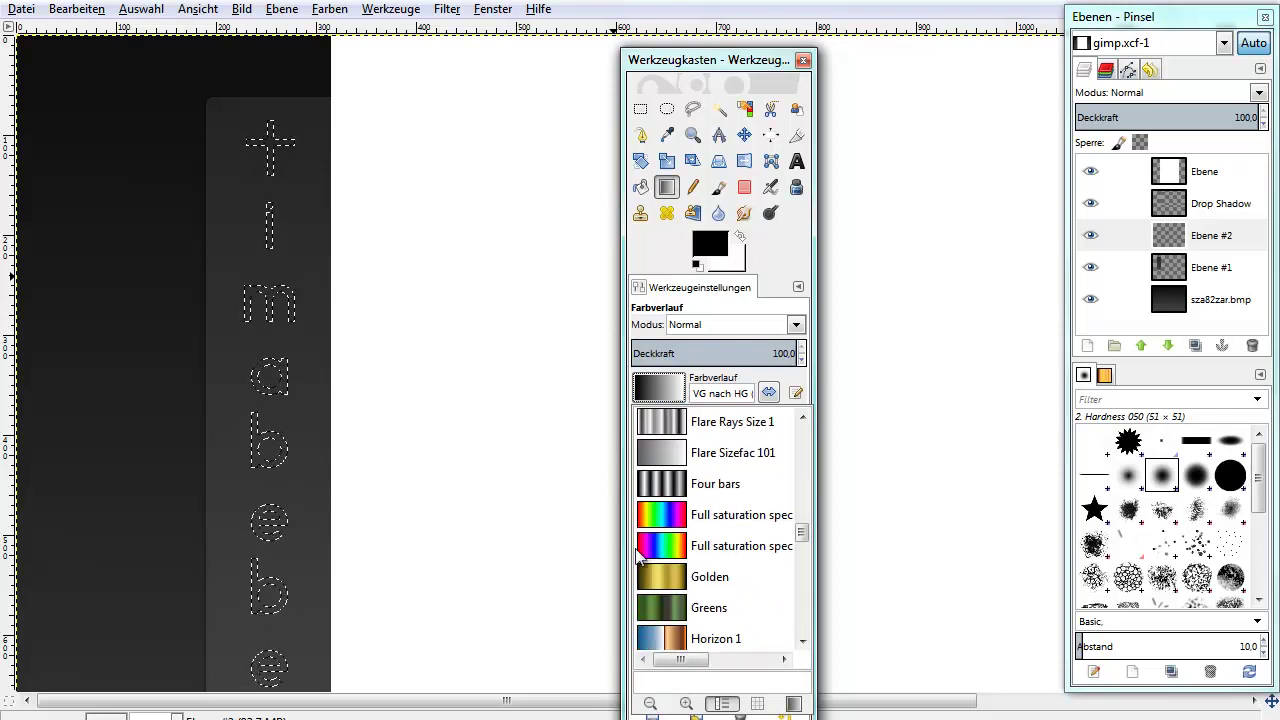
pyautogui.click(706, 546)
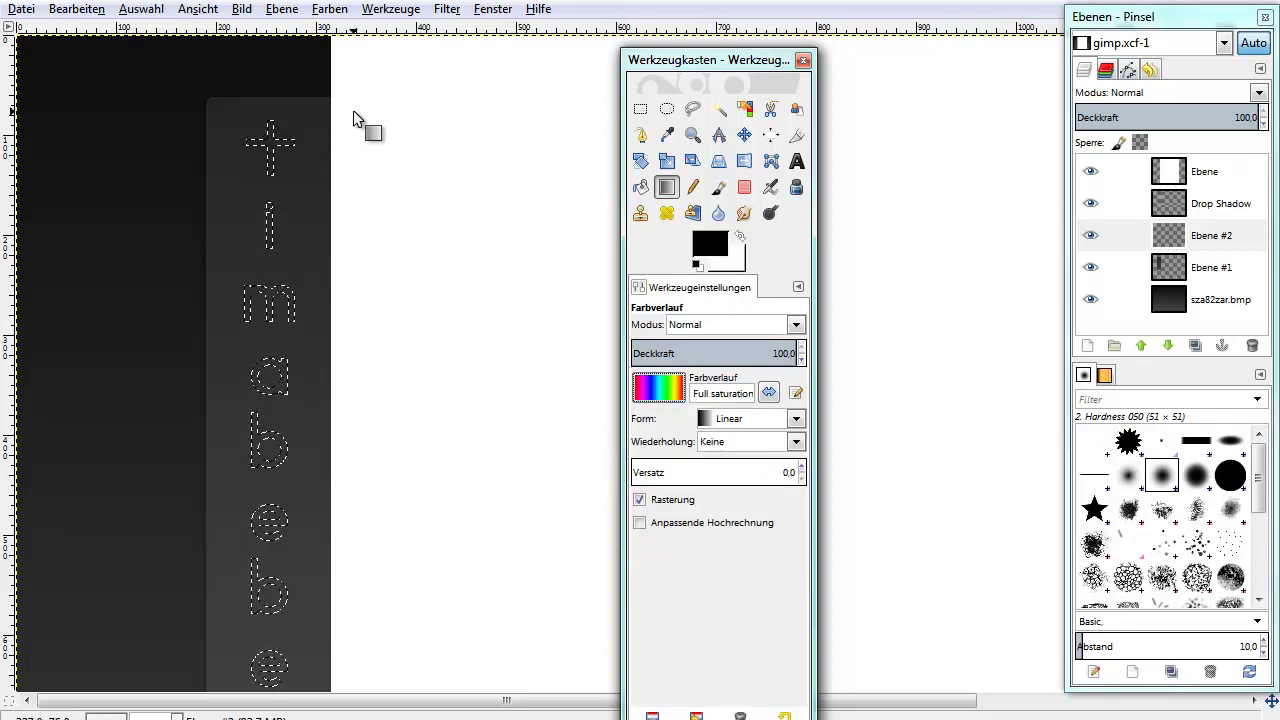
pyautogui.moveTo(341, 97)
pyautogui.mouseDown()
pyautogui.moveTo(243, 643)
pyautogui.moveTo(217, 666)
pyautogui.mouseUp()
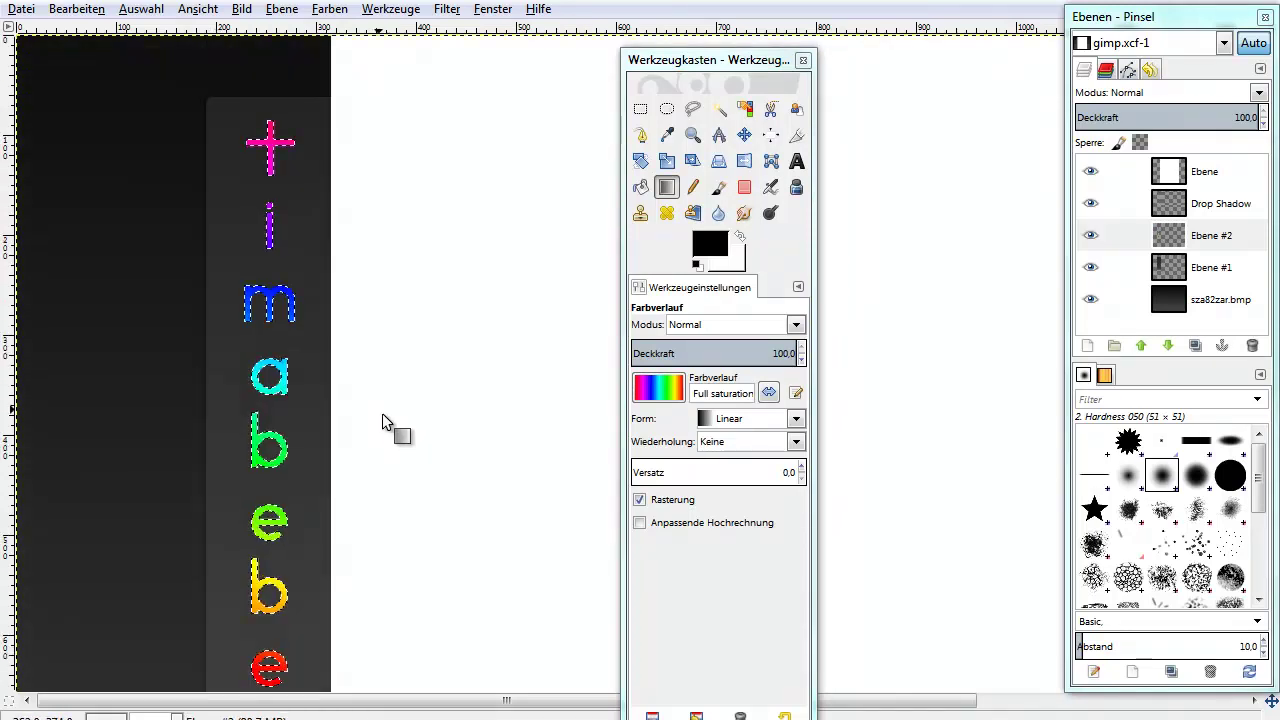
# Add a drop shadow with offset 2/2 and blur radius 4 to the rainbow letters, then deselect.
pyautogui.click(141, 9)
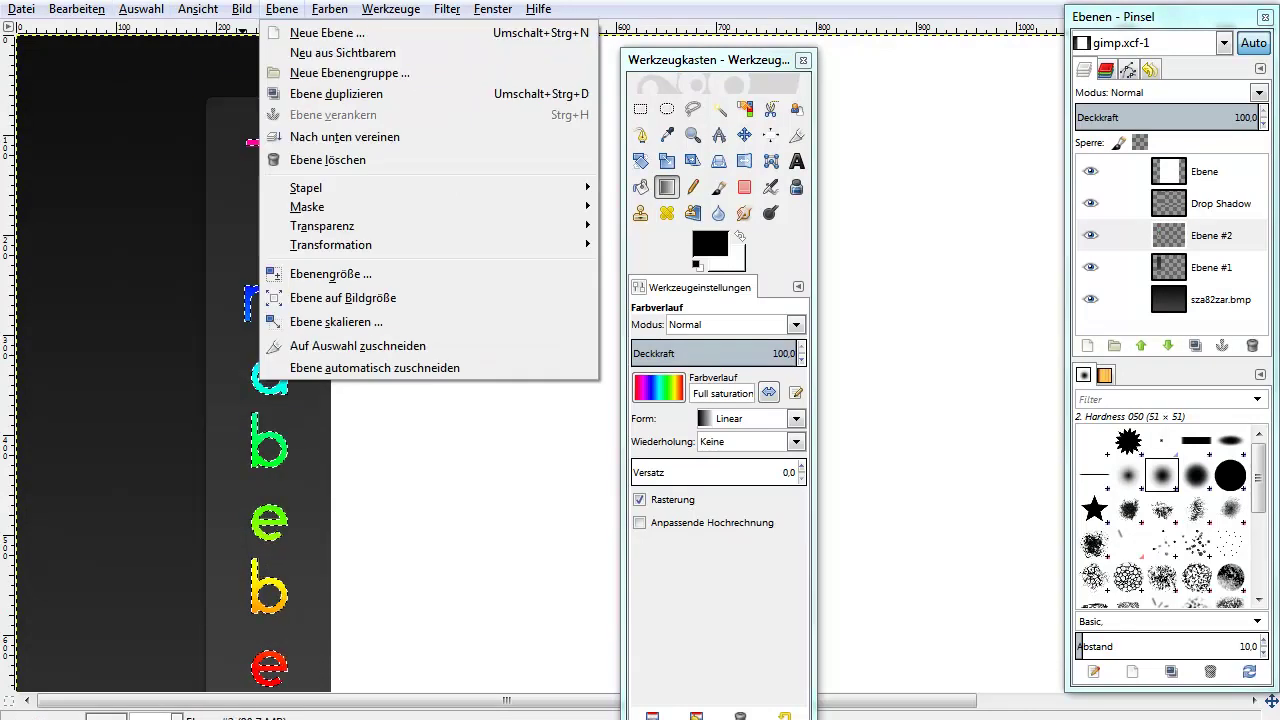
pyautogui.click(446, 8)
pyautogui.click(458, 8)
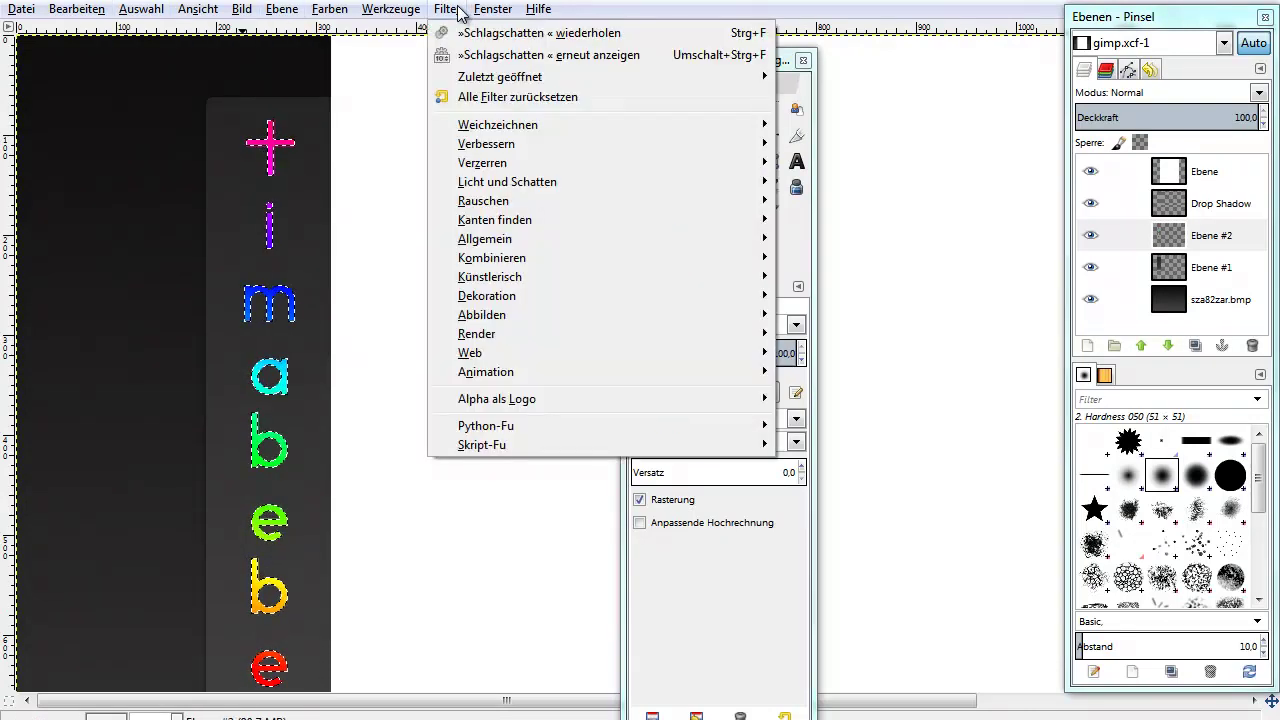
pyautogui.click(478, 57)
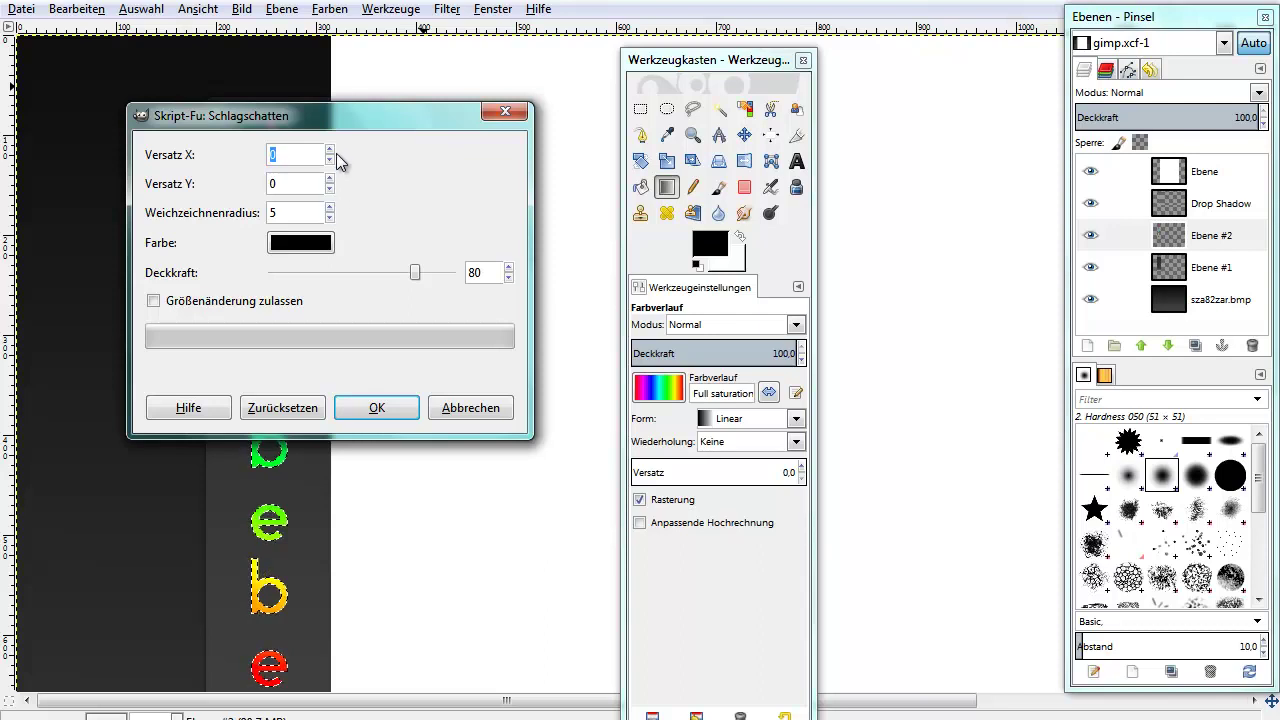
pyautogui.click(329, 149)
pyautogui.click(329, 217)
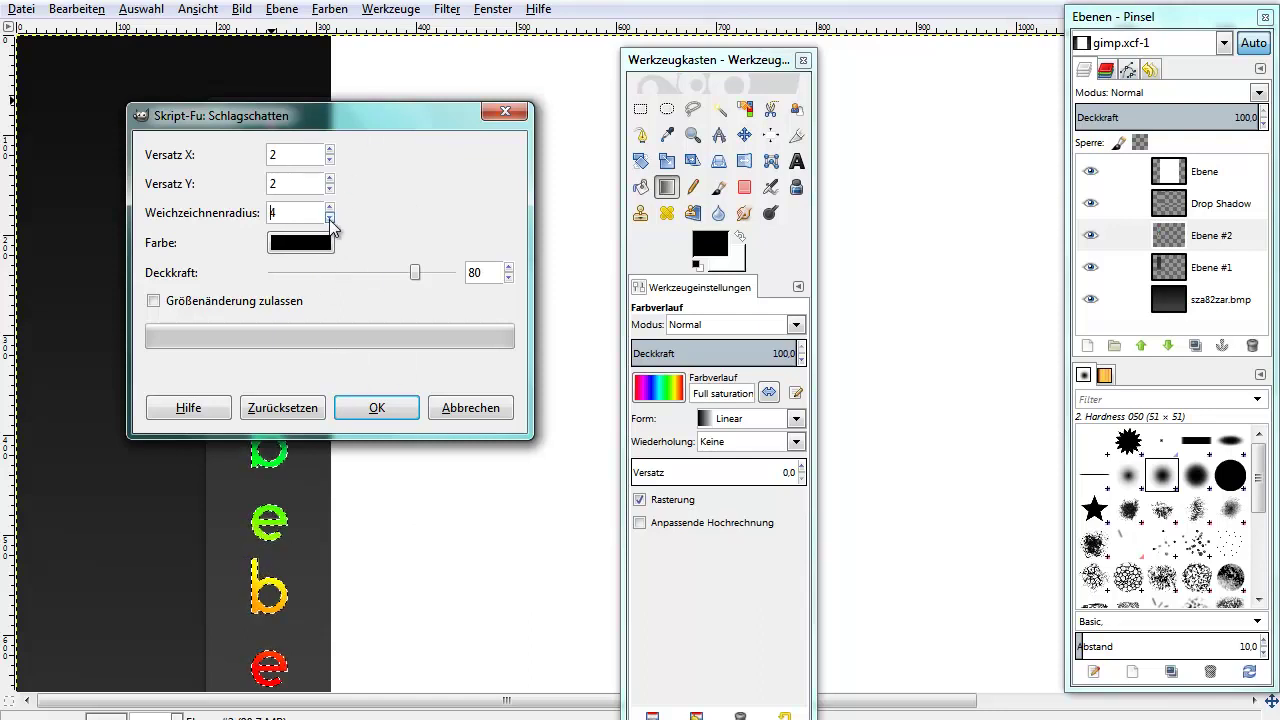
pyautogui.click(377, 410)
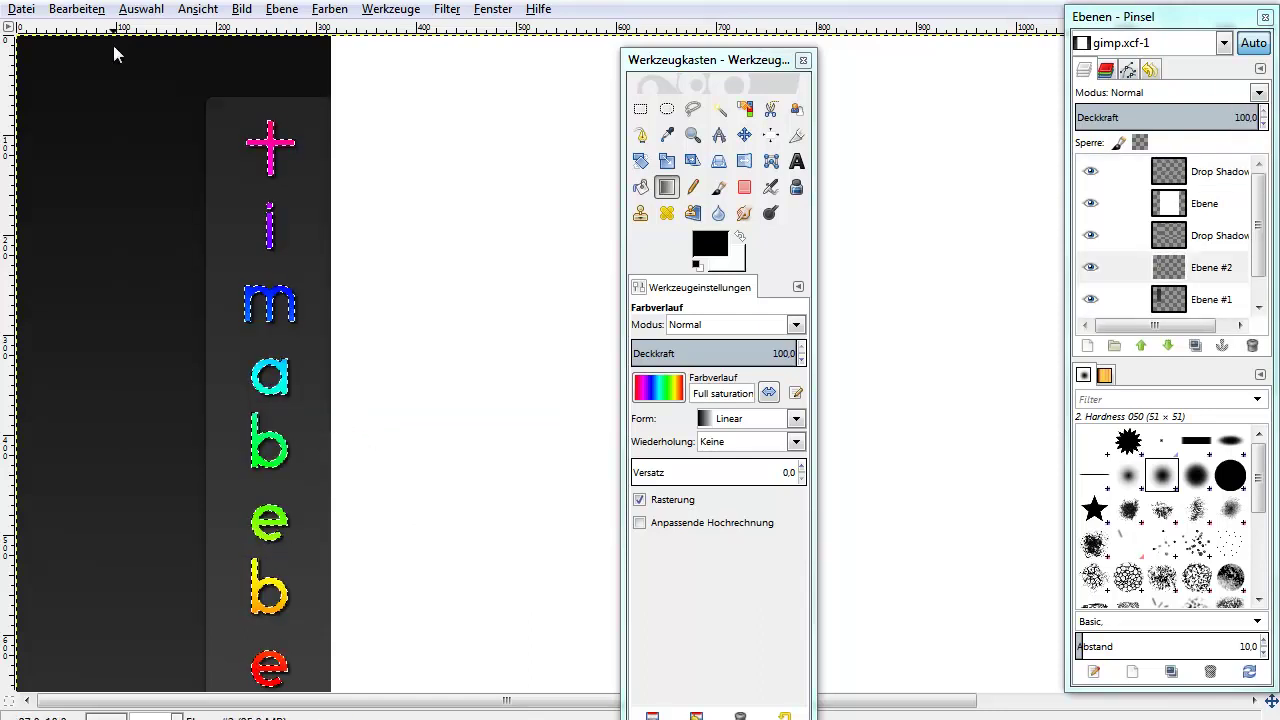
pyautogui.click(126, 9)
pyautogui.click(152, 54)
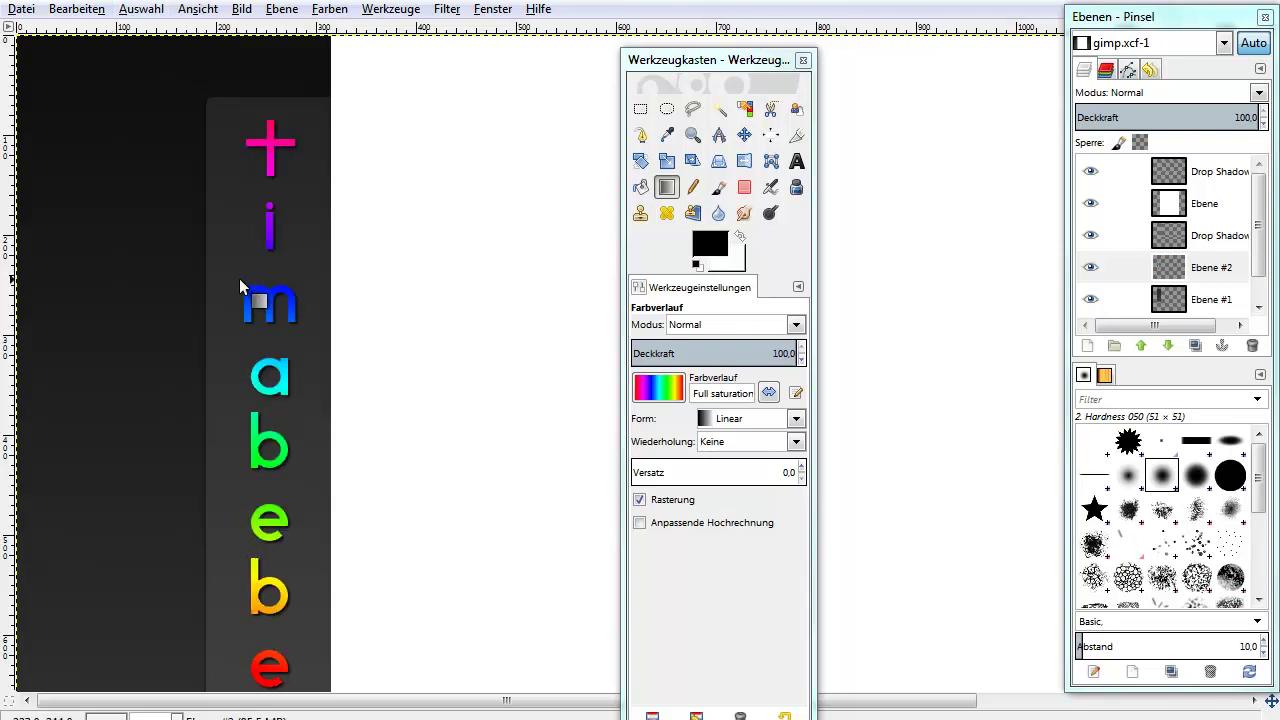
# Zoom out and back in to inspect the shadowed rainbow timabebe column.
pyautogui.scroll(-3, 330, 458)
pyautogui.scroll(3, 296, 361)
pyautogui.scroll(-3, 330, 230)
pyautogui.scroll(3, 370, 270)
pyautogui.press('-')
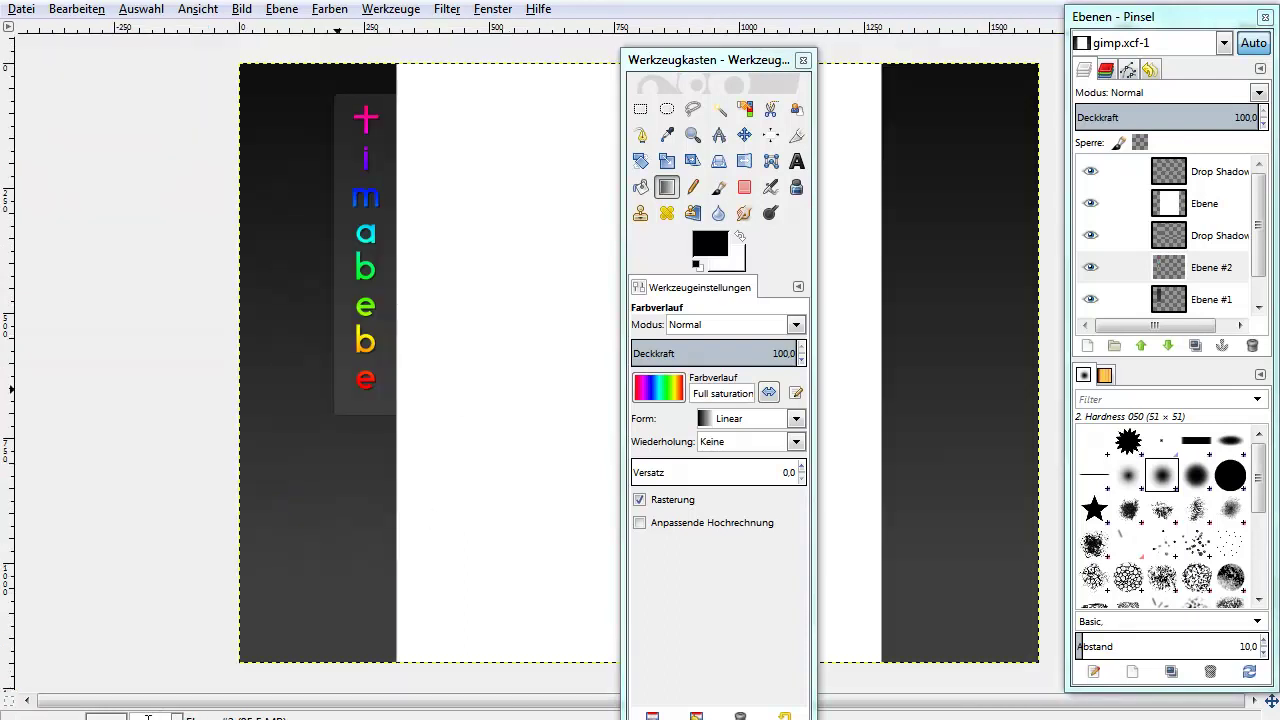
pyautogui.press('+')
pyautogui.scroll(2, 277, 441)
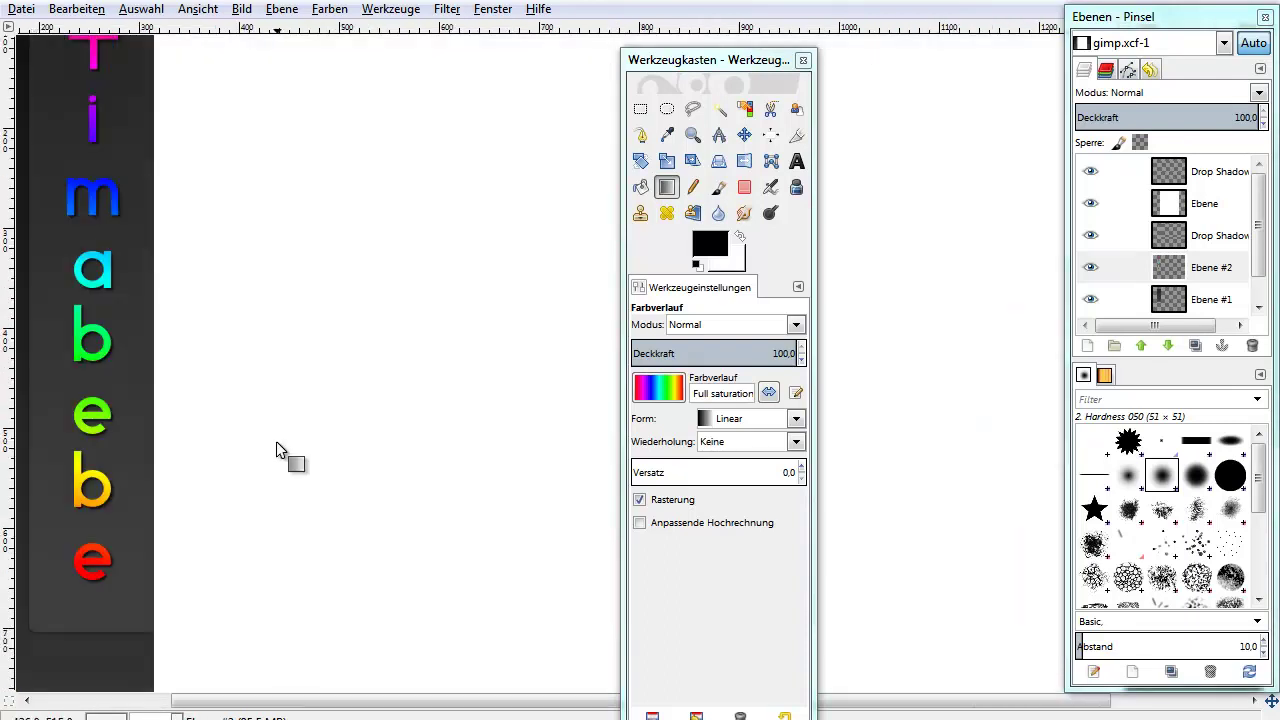
pyautogui.press('+')
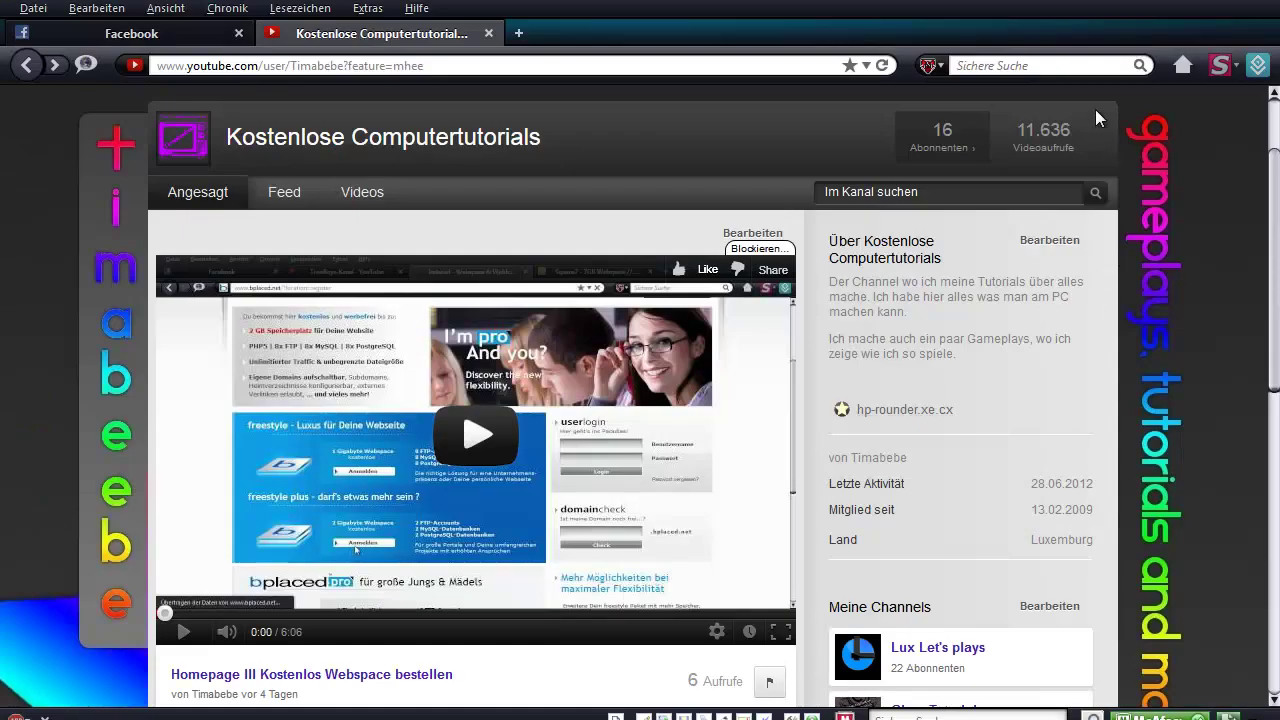
# Scroll through the YouTube channel page to view its rainbow vertical-text background.
pyautogui.scroll(-2, 1160, 260)
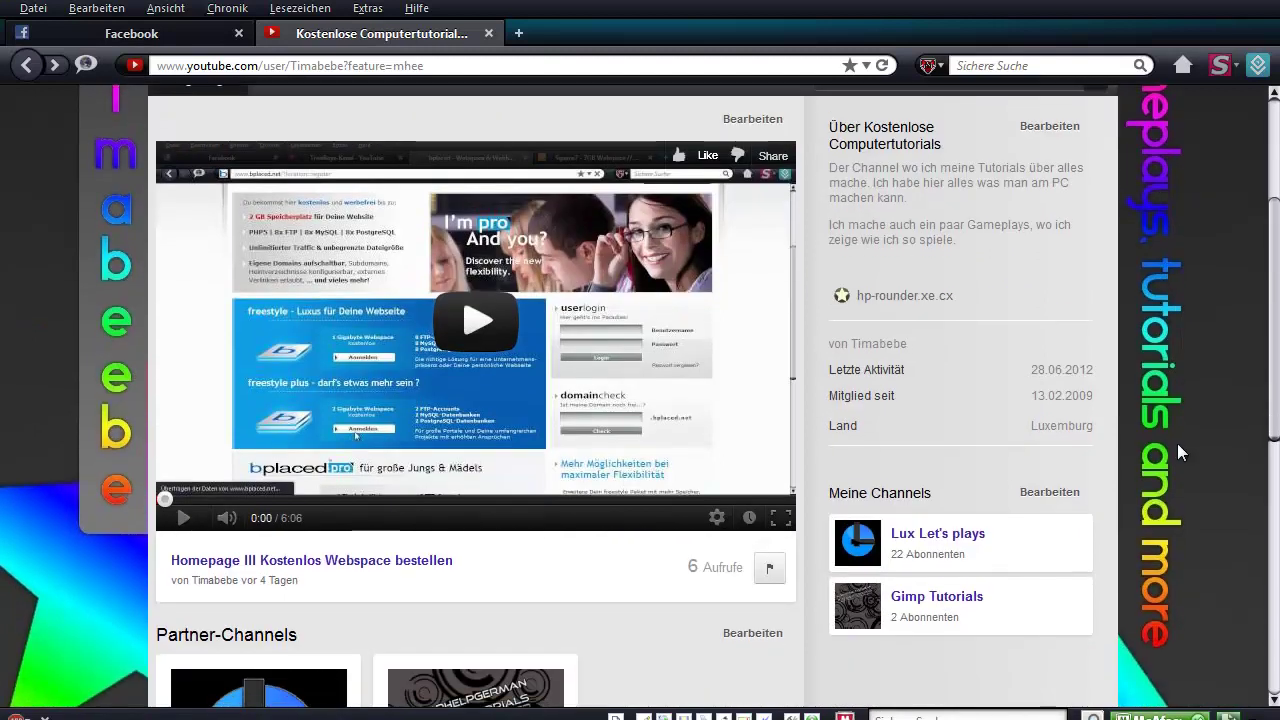
pyautogui.scroll(2, 1180, 440)
pyautogui.scroll(-4, 1181, 404)
pyautogui.scroll(3, 1182, 403)
pyautogui.scroll(3, 1182, 404)
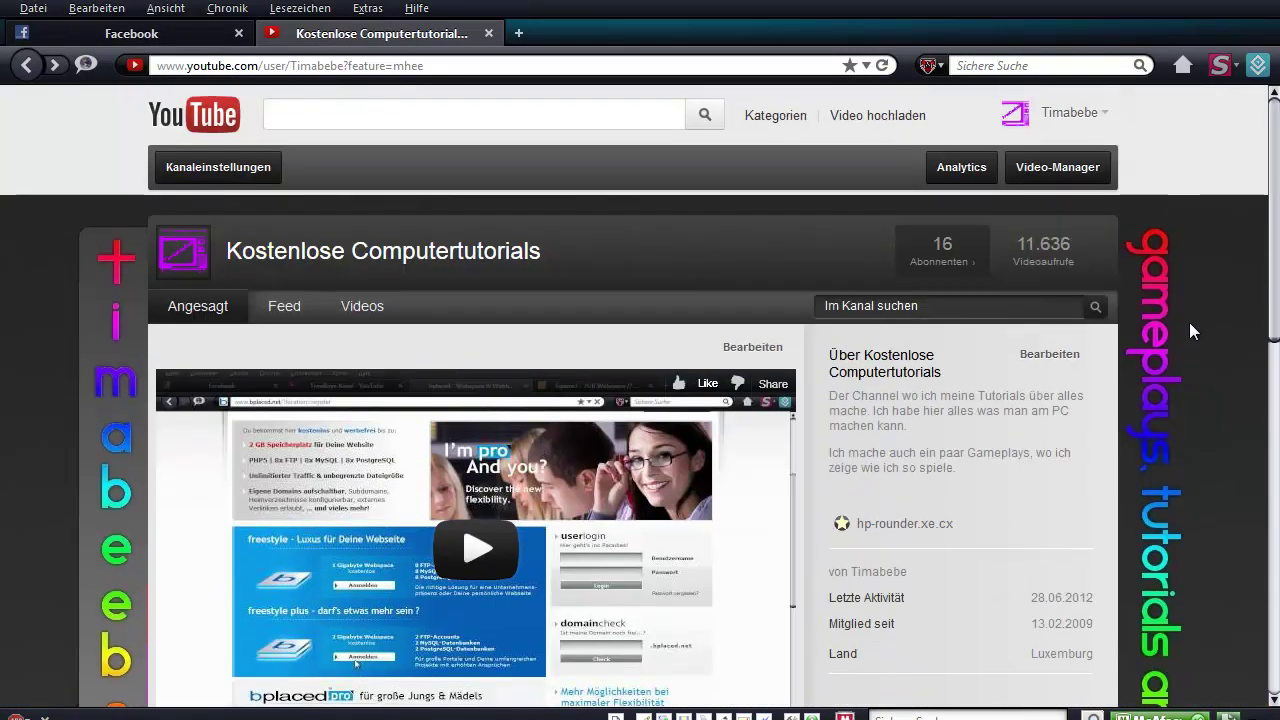
pyautogui.scroll(-2, 1189, 321)
pyautogui.scroll(-1, 1190, 323)
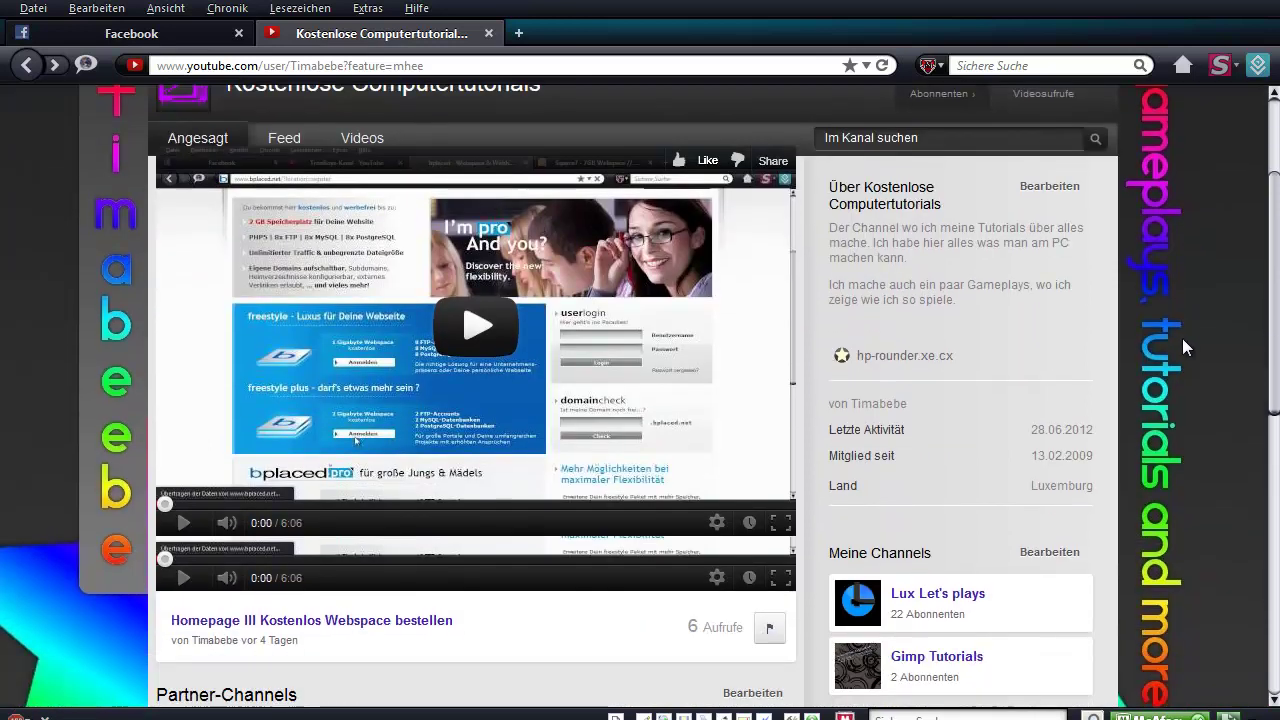
pyautogui.scroll(-3, 1182, 336)
pyautogui.scroll(-4, 1176, 346)
pyautogui.scroll(3, 1170, 351)
pyautogui.scroll(1, 1168, 351)
pyautogui.scroll(3, 1166, 311)
pyautogui.scroll(1, 1143, 239)
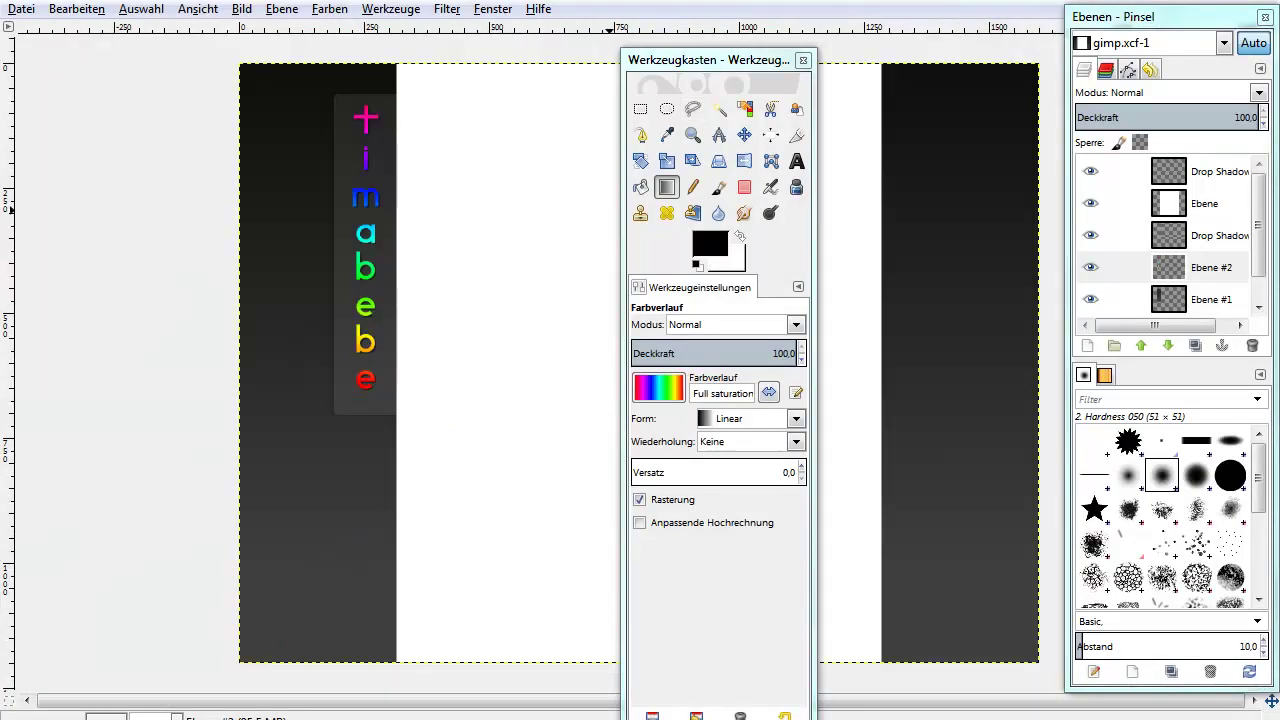
# Start a Star Avenue 65 px text layer with the opening words and raise it to the top.
pyautogui.moveTo(706, 62); pyautogui.dragTo(269, 44)
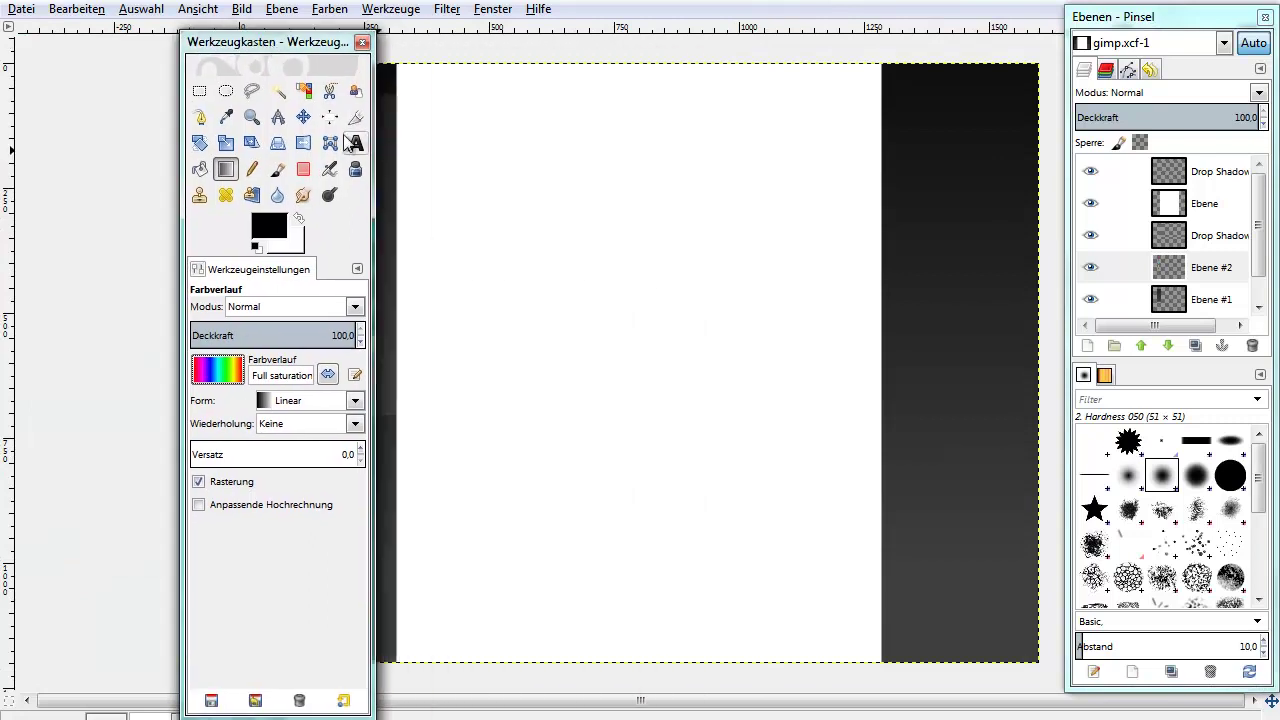
pyautogui.click(356, 144)
pyautogui.click(488, 260)
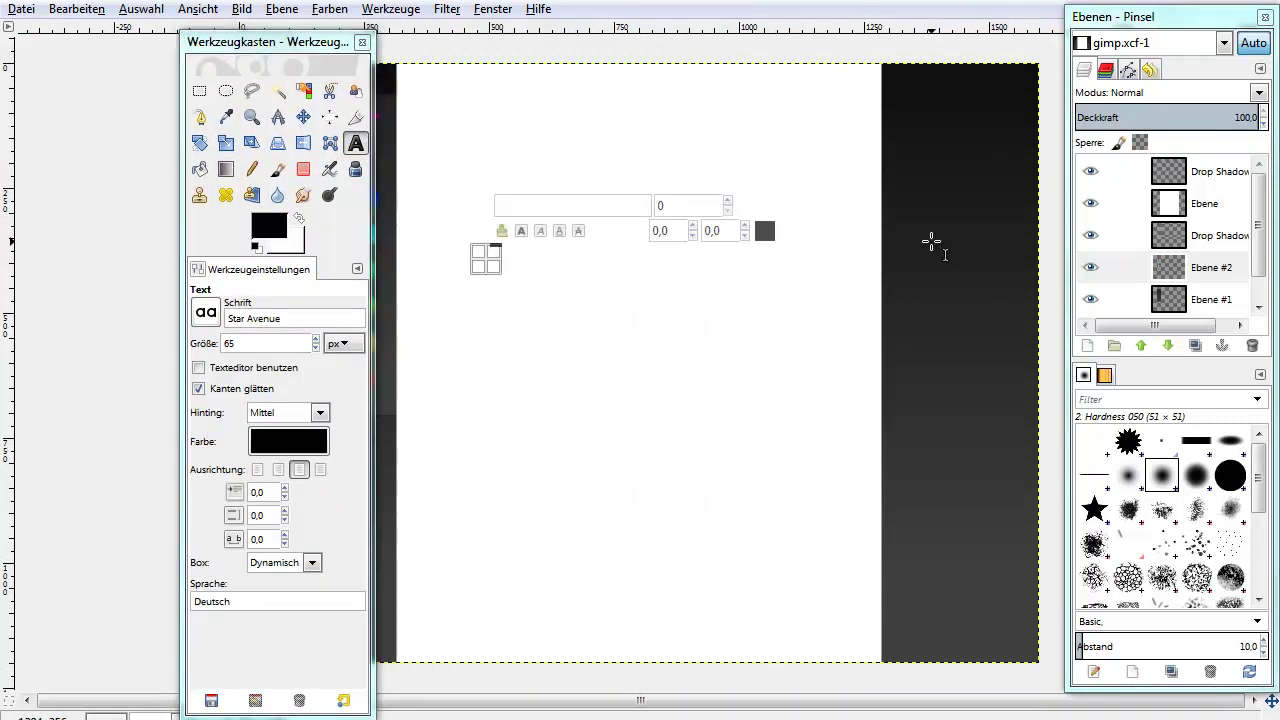
pyautogui.write('Gameplays,')
pyautogui.write(' tips')
pyautogui.press('BackSpace')
pyautogui.press('BackSpace')
pyautogui.press('BackSpace')
pyautogui.click(1141, 346)
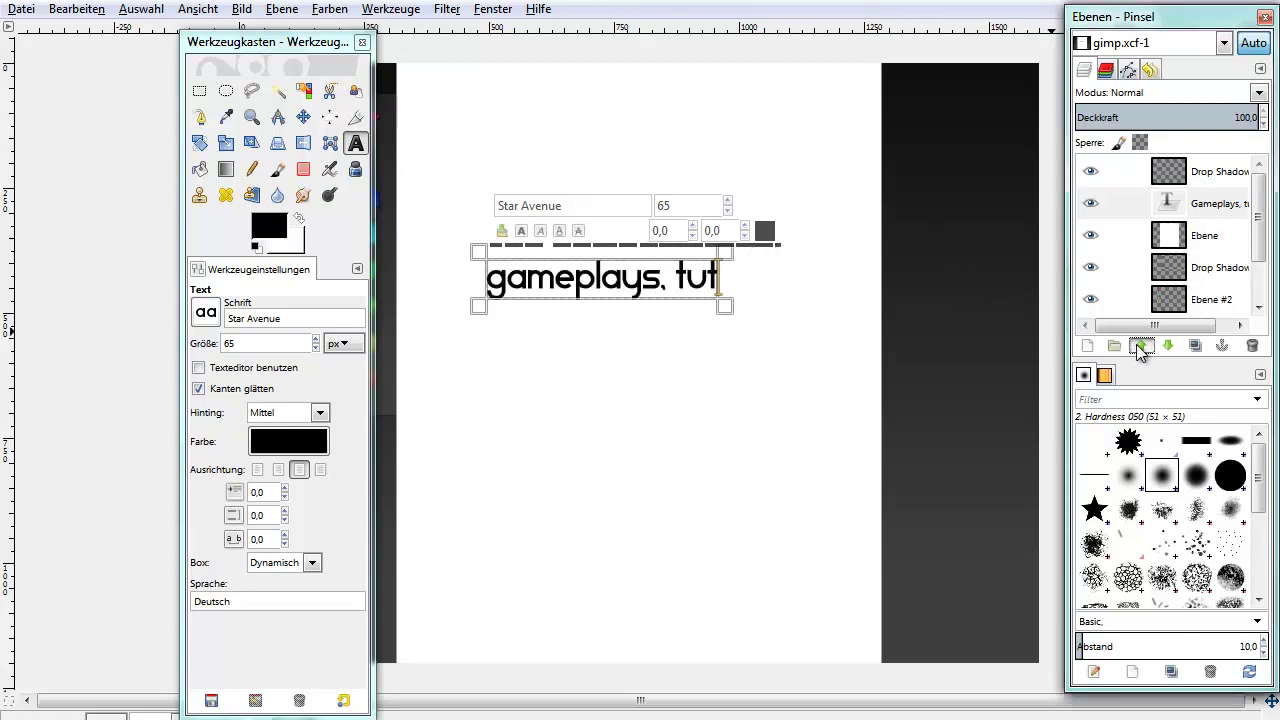
pyautogui.click(1141, 346)
# Complete the text so it reads 'gameplays, tutorials and more...'.
pyautogui.press('o')
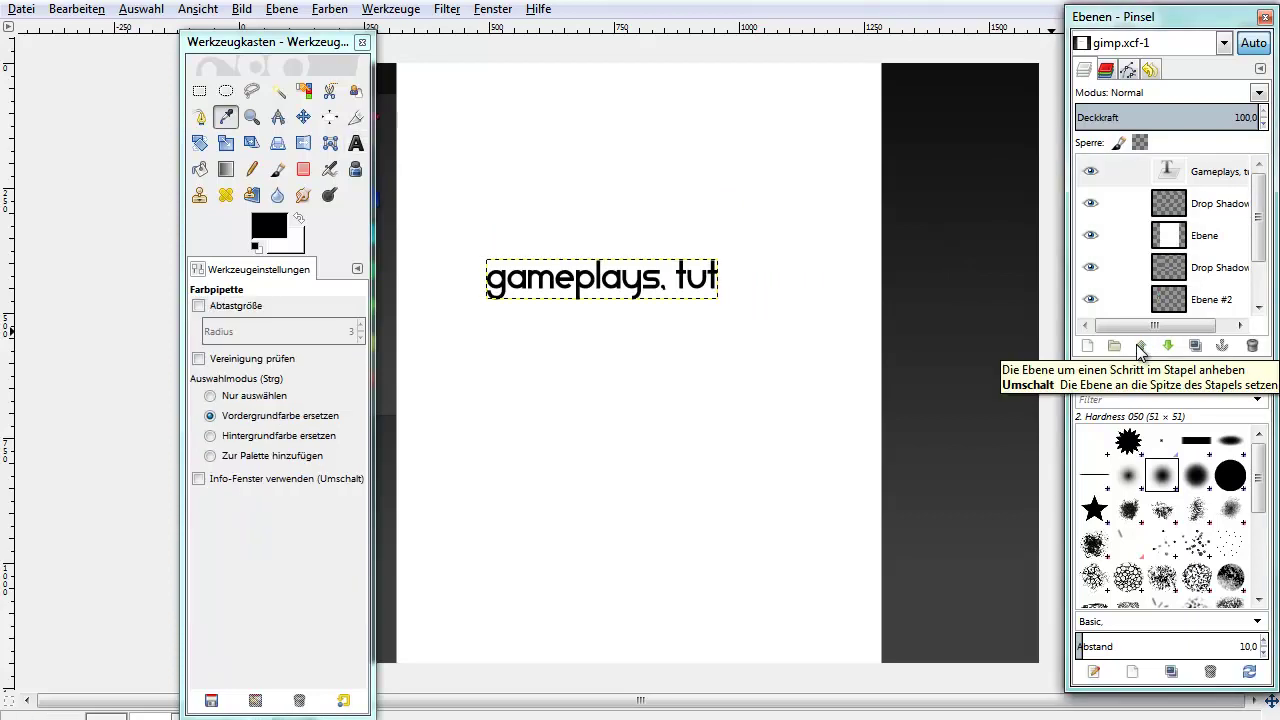
pyautogui.press('l')
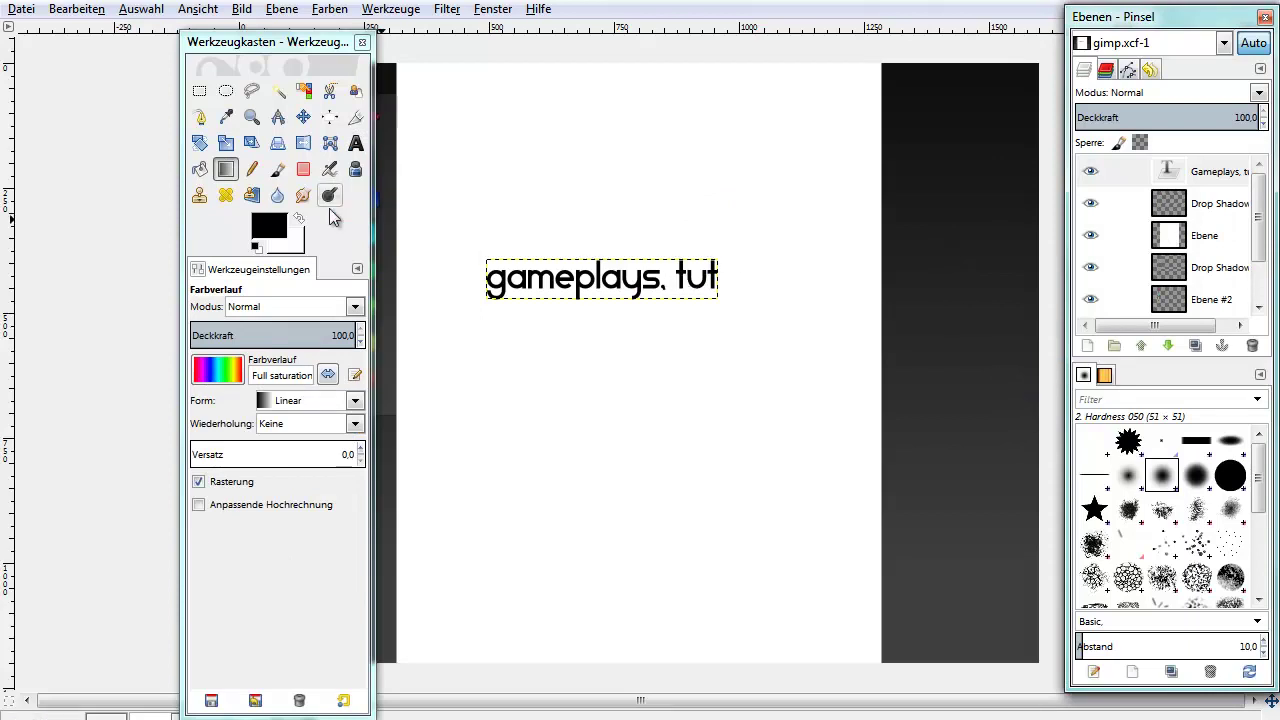
pyautogui.click(355, 143)
pyautogui.click(710, 280)
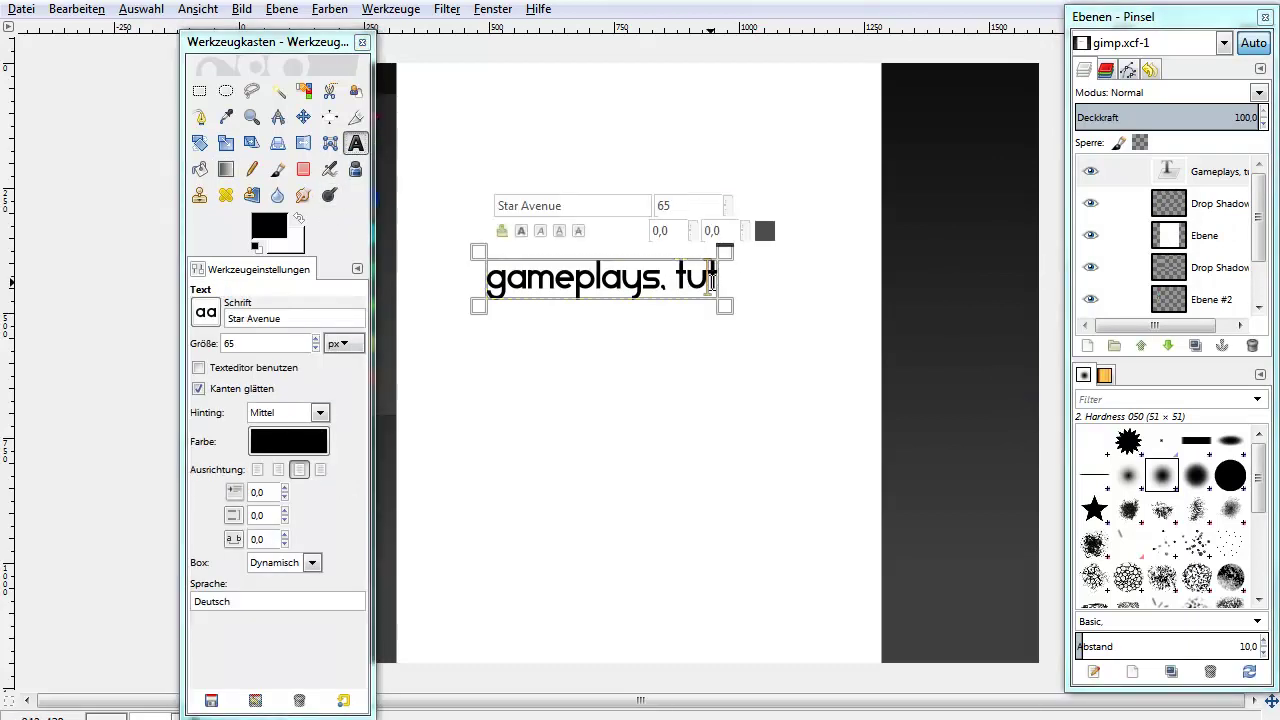
pyautogui.write('orials and more..')
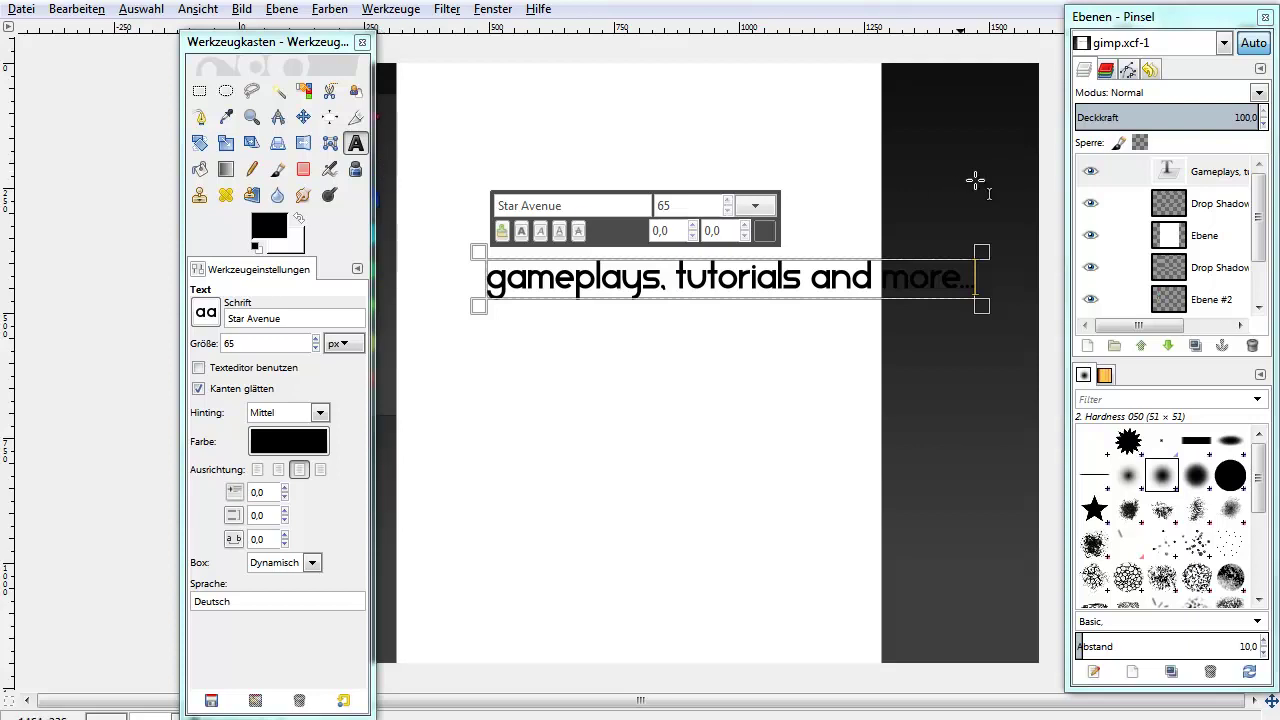
pyautogui.click(200, 145)
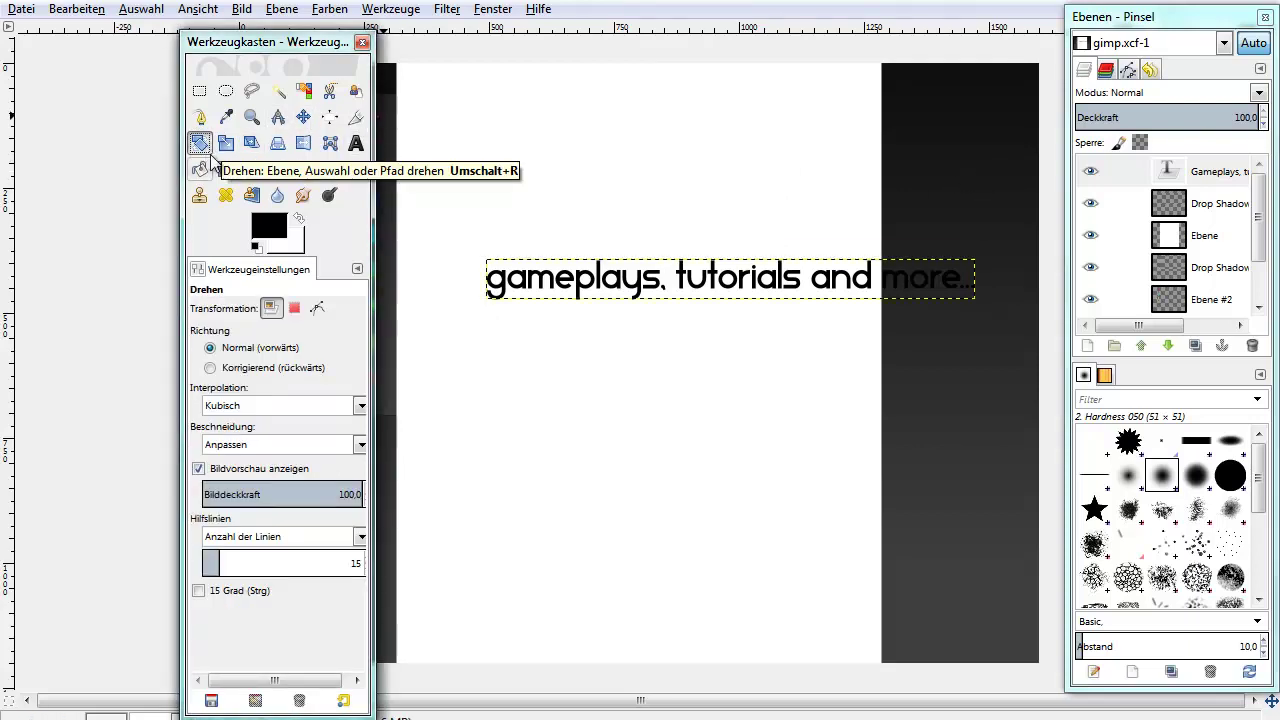
# Rotate the gameplays text layer by 90° and move it onto the right dark strip.
pyautogui.click(747, 286)
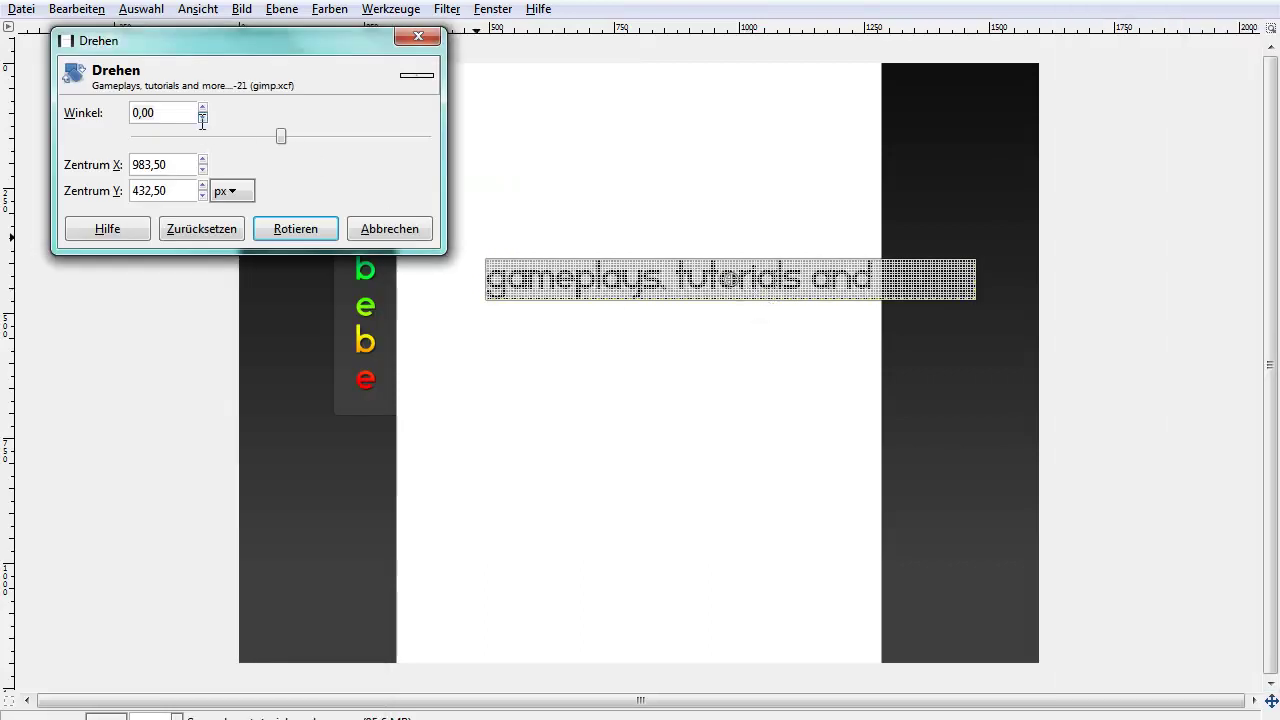
pyautogui.write('0')
pyautogui.press('Tab')
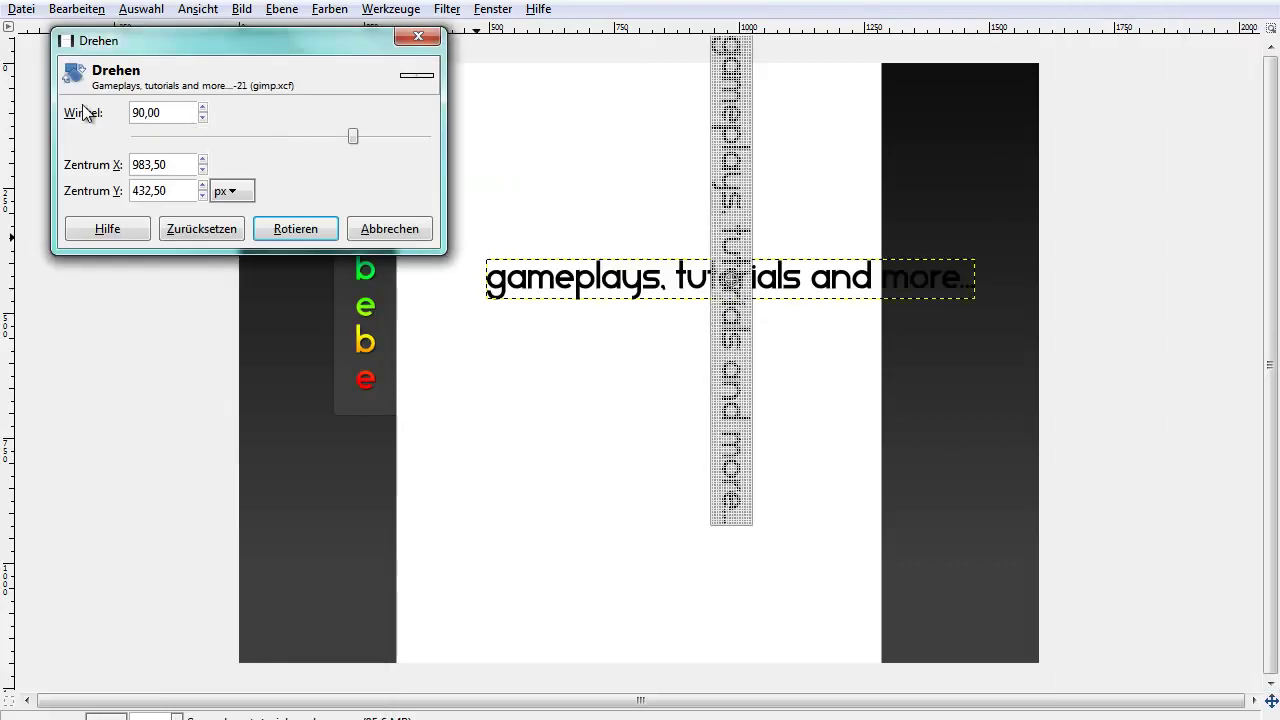
pyautogui.click(280, 228)
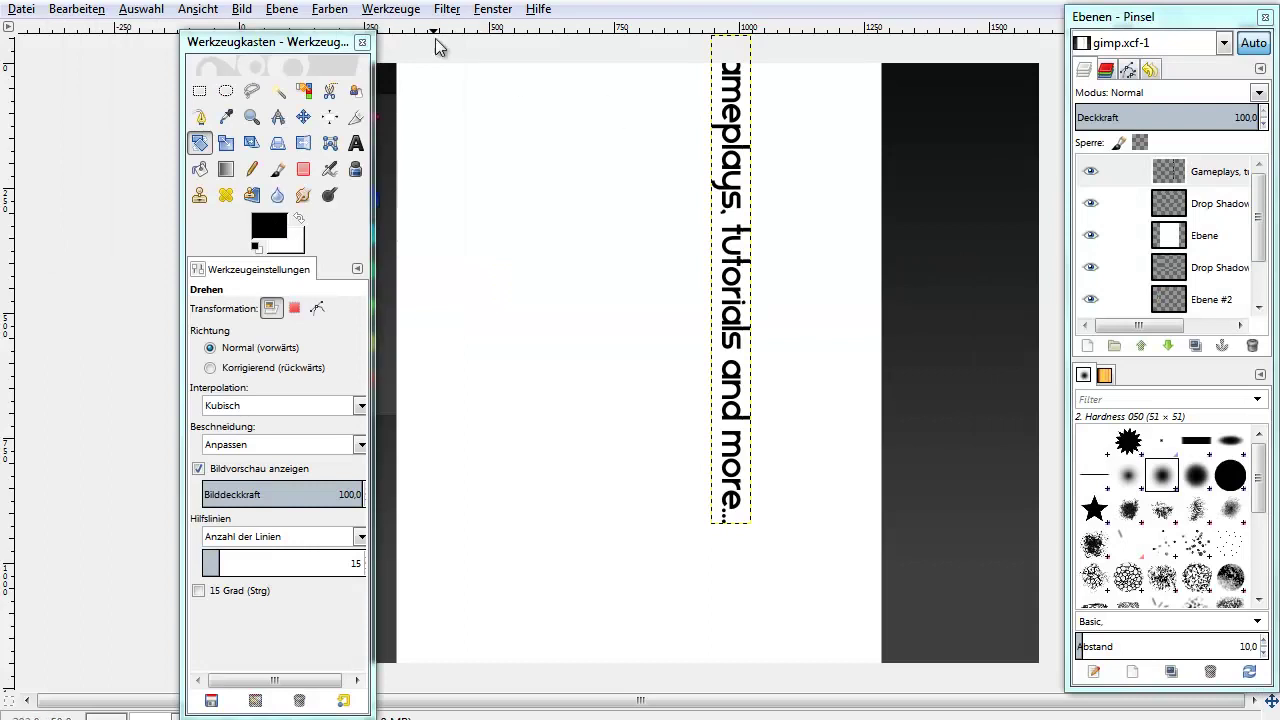
pyautogui.click(303, 116)
pyautogui.moveTo(732, 167)
pyautogui.mouseDown()
pyautogui.moveTo(791, 228)
pyautogui.moveTo(903, 191)
pyautogui.mouseUp()
# Replace the black text layer with a new layer whose letters are filled with the Full saturation spectrum gradient.
pyautogui.rightClick(1198, 168)
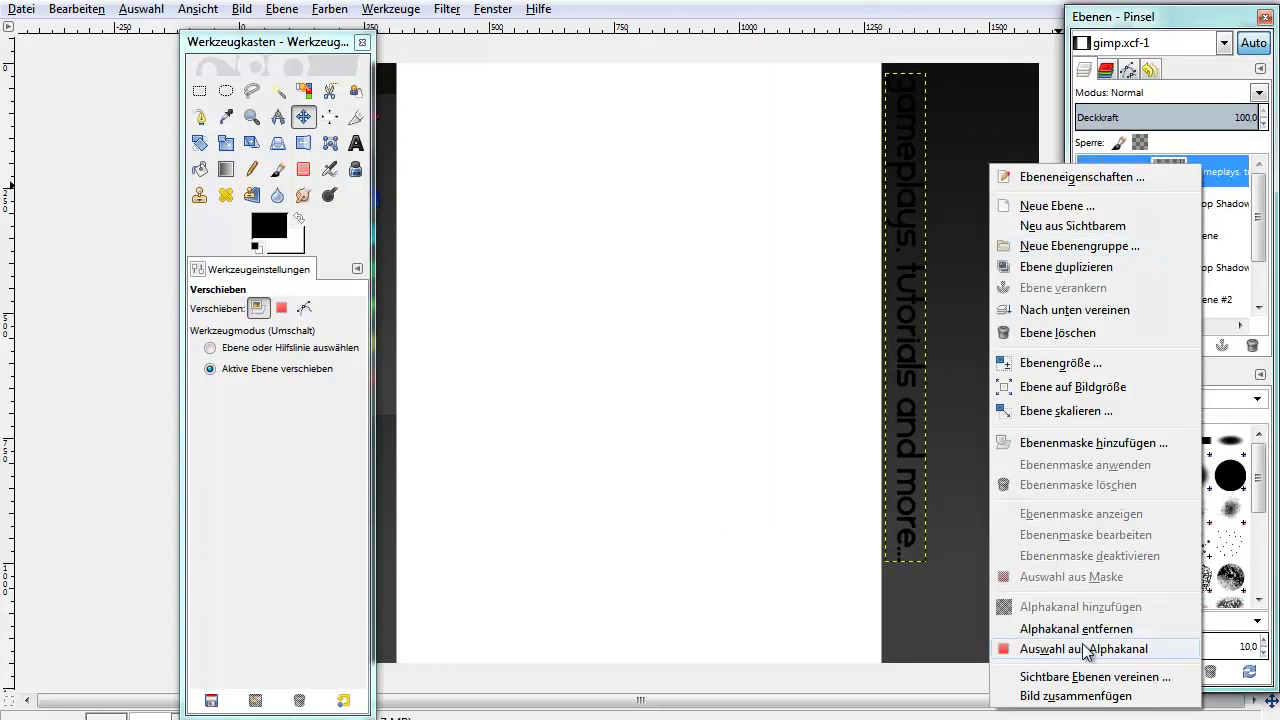
pyautogui.click(1090, 650)
pyautogui.click(1252, 345)
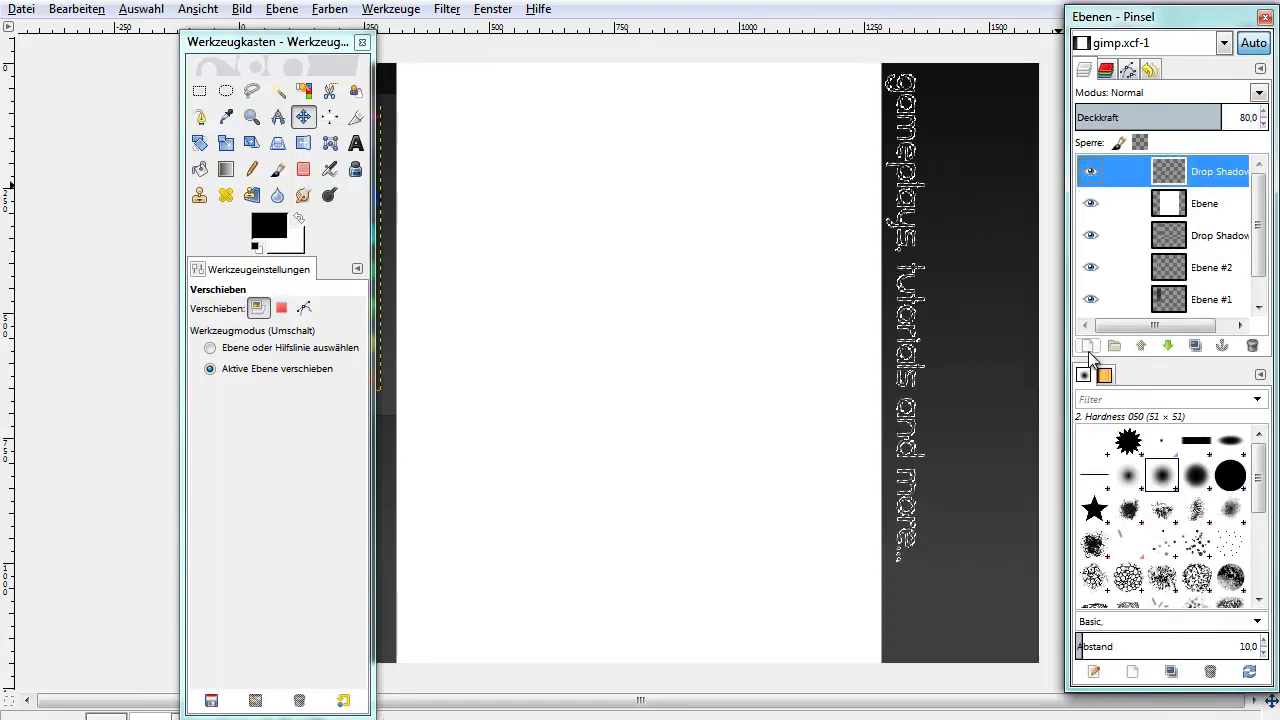
pyautogui.click(1088, 345)
pyautogui.click(178, 315)
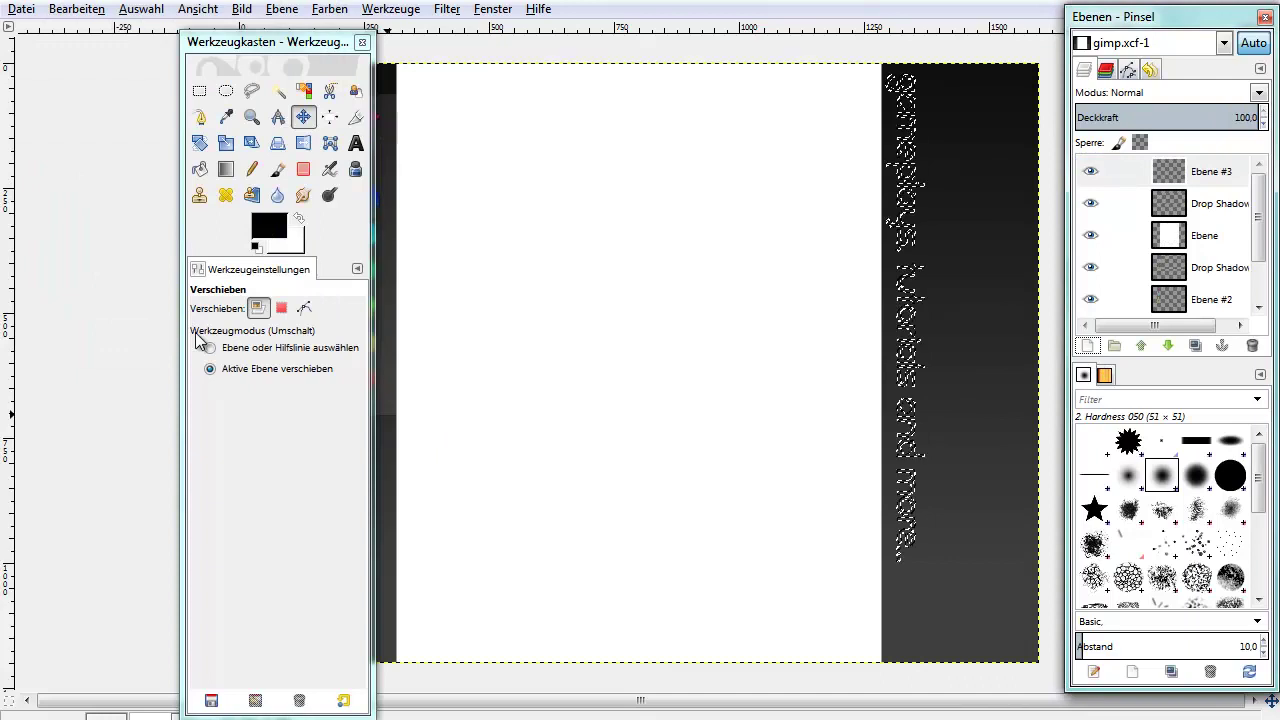
pyautogui.click(226, 169)
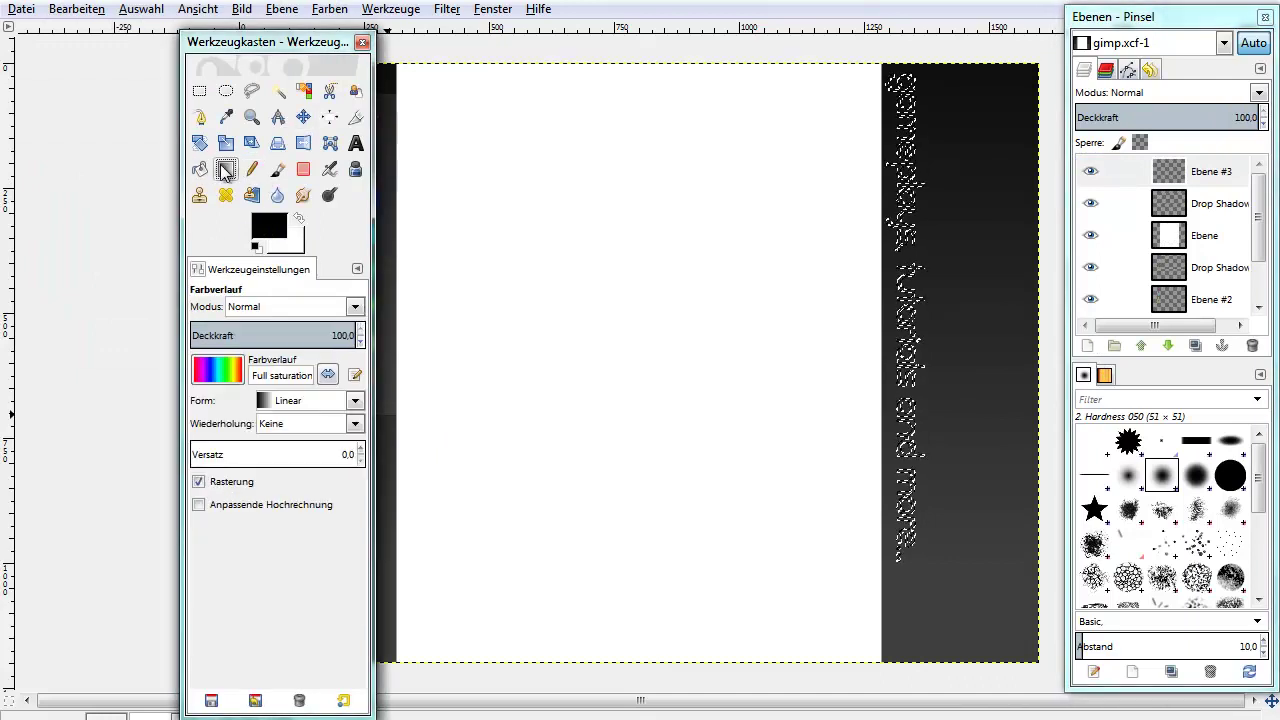
pyautogui.moveTo(928, 69); pyautogui.dragTo(877, 542)
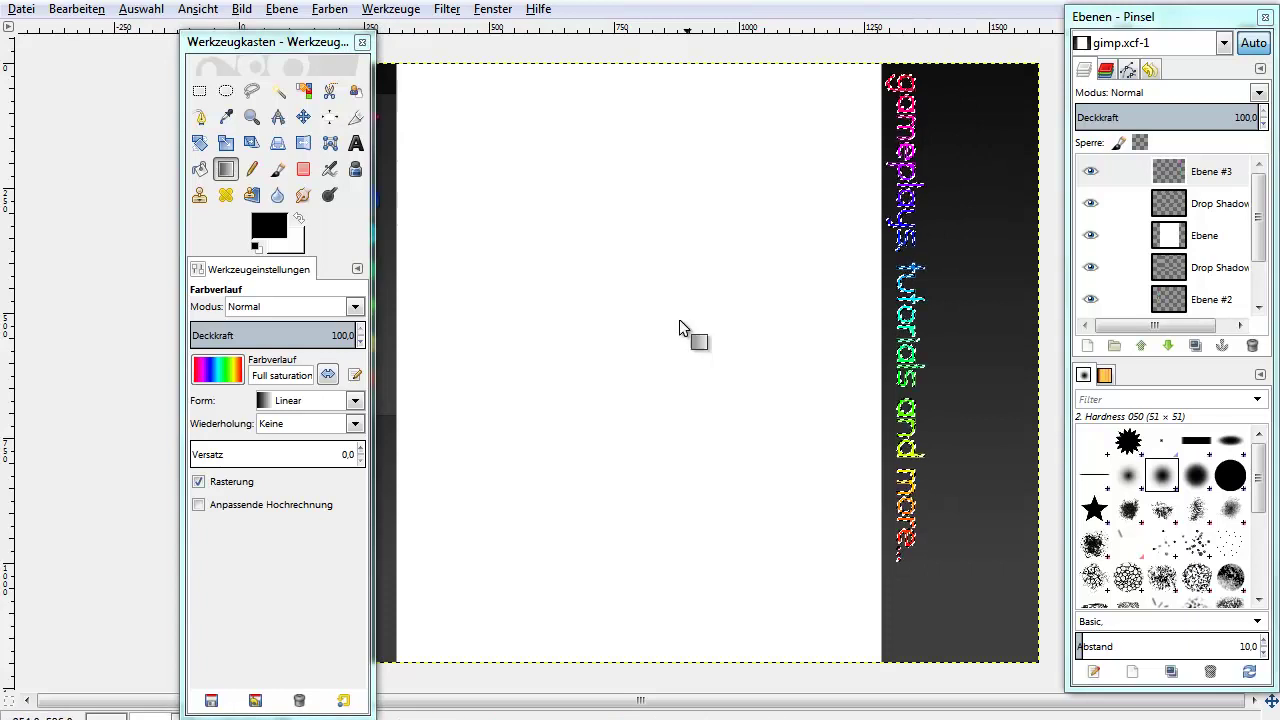
pyautogui.click(132, 12)
pyautogui.click(135, 54)
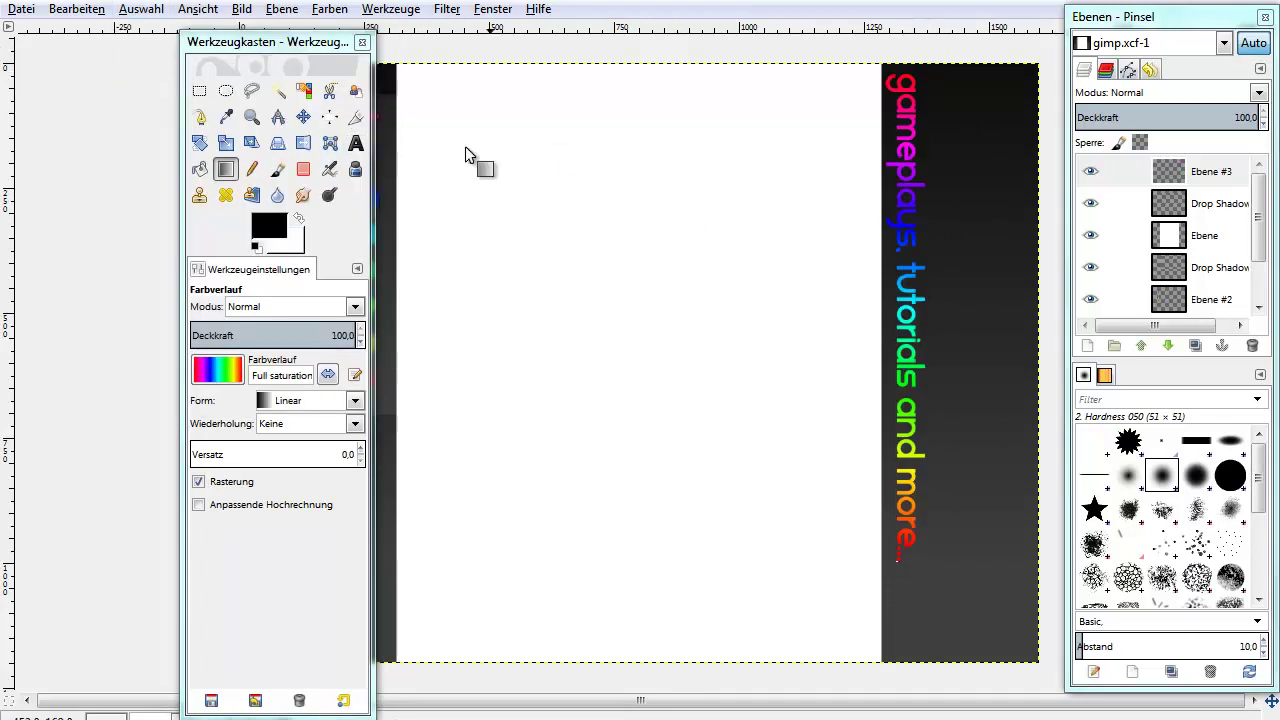
# Reapply the drop shadow to the rainbow gameplays letters, deselect, and zoom to inspect the result.
pyautogui.rightClick(1192, 176)
pyautogui.click(1040, 667)
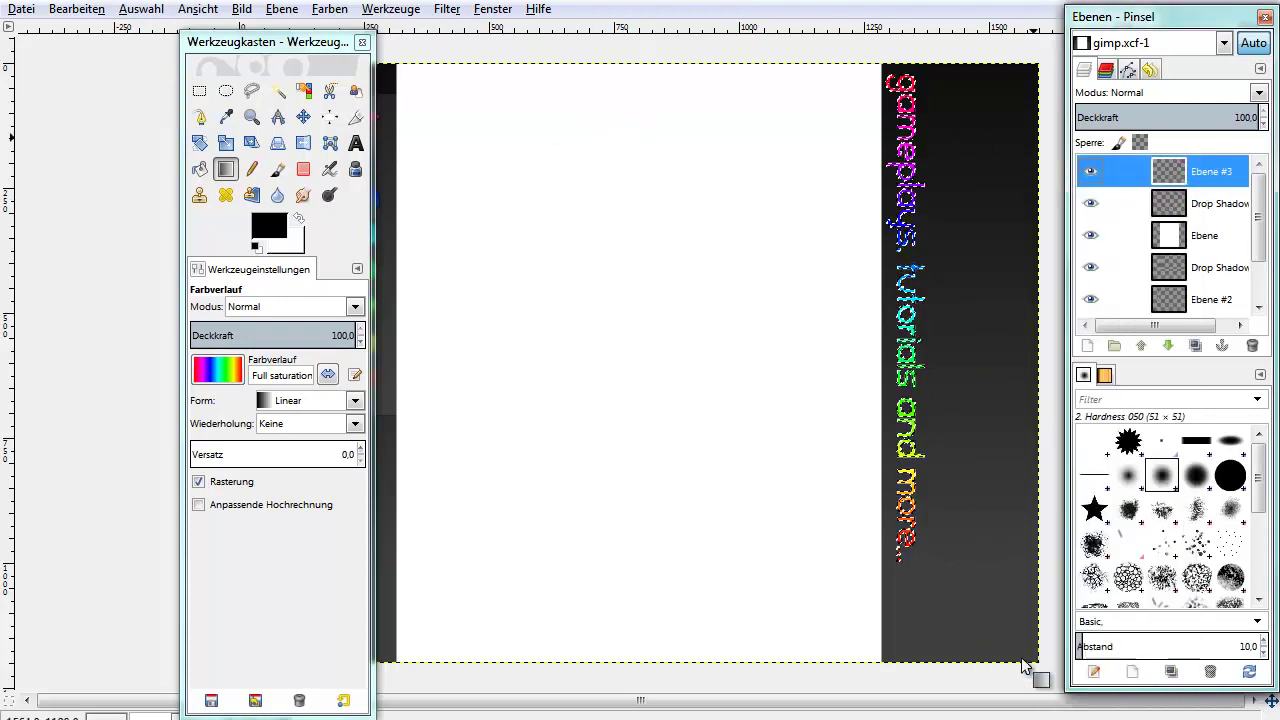
pyautogui.click(447, 10)
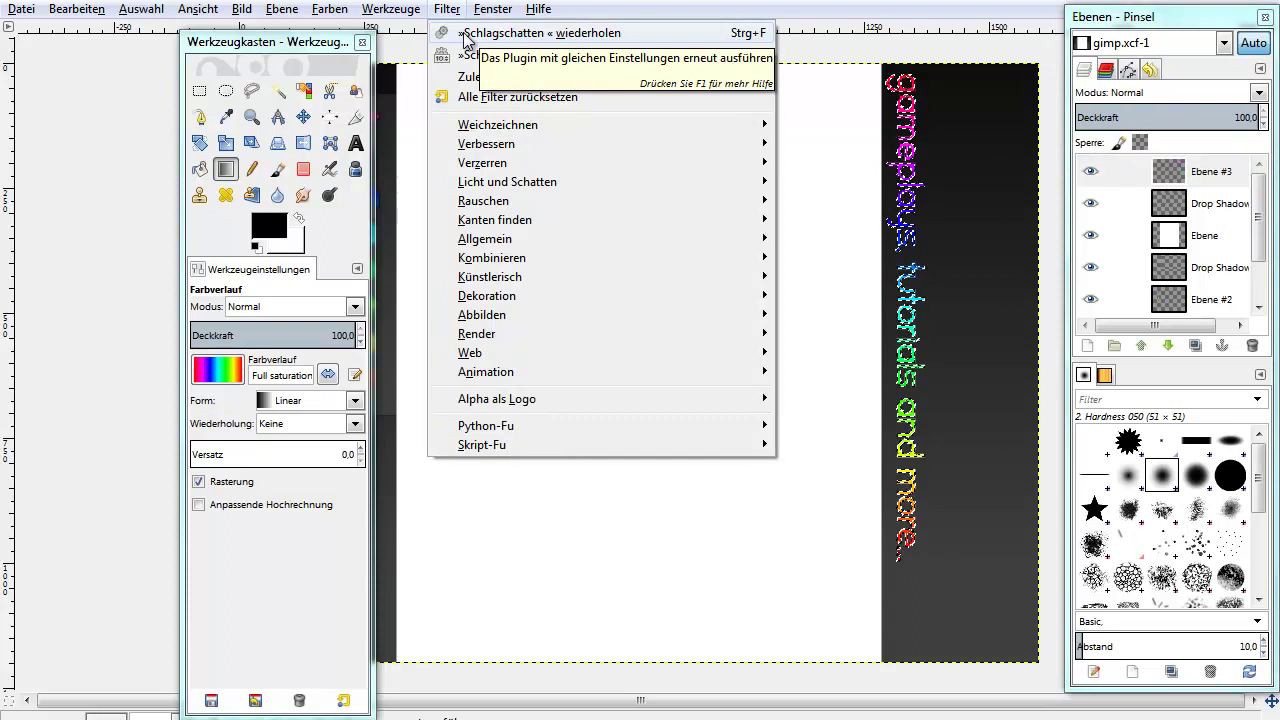
pyautogui.click(465, 35)
pyautogui.click(141, 9)
pyautogui.click(155, 54)
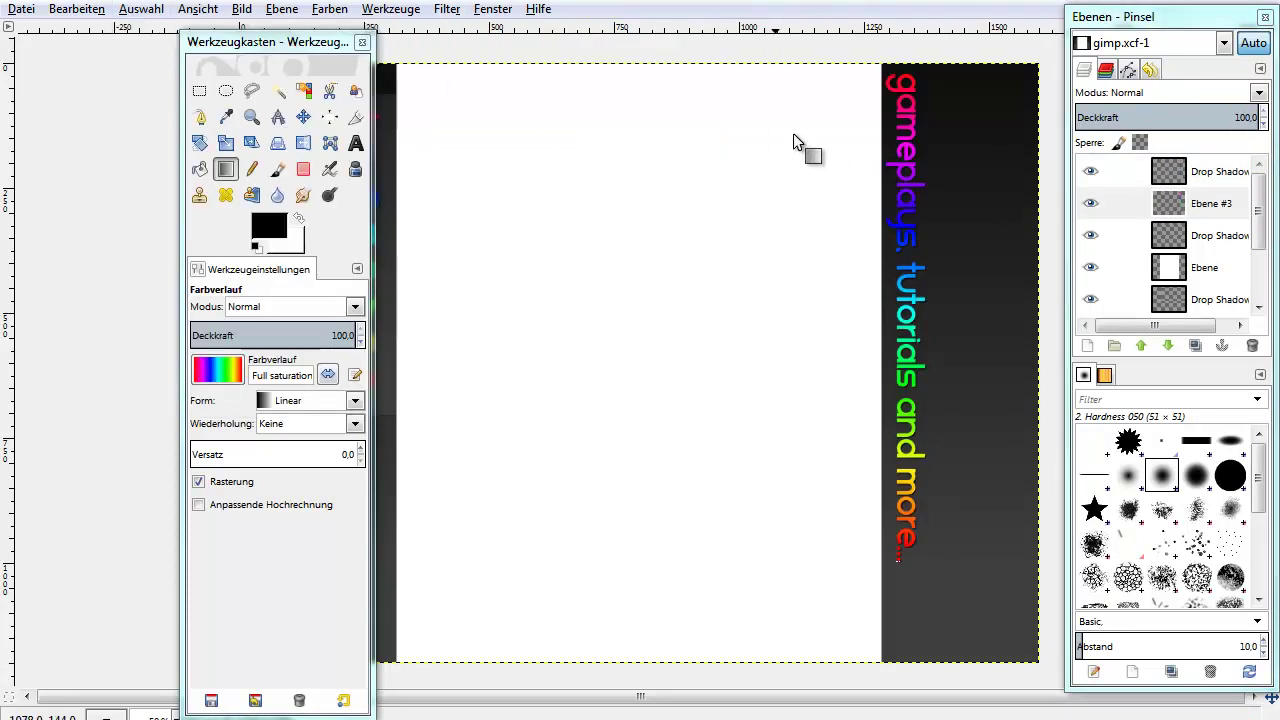
pyautogui.press('1')
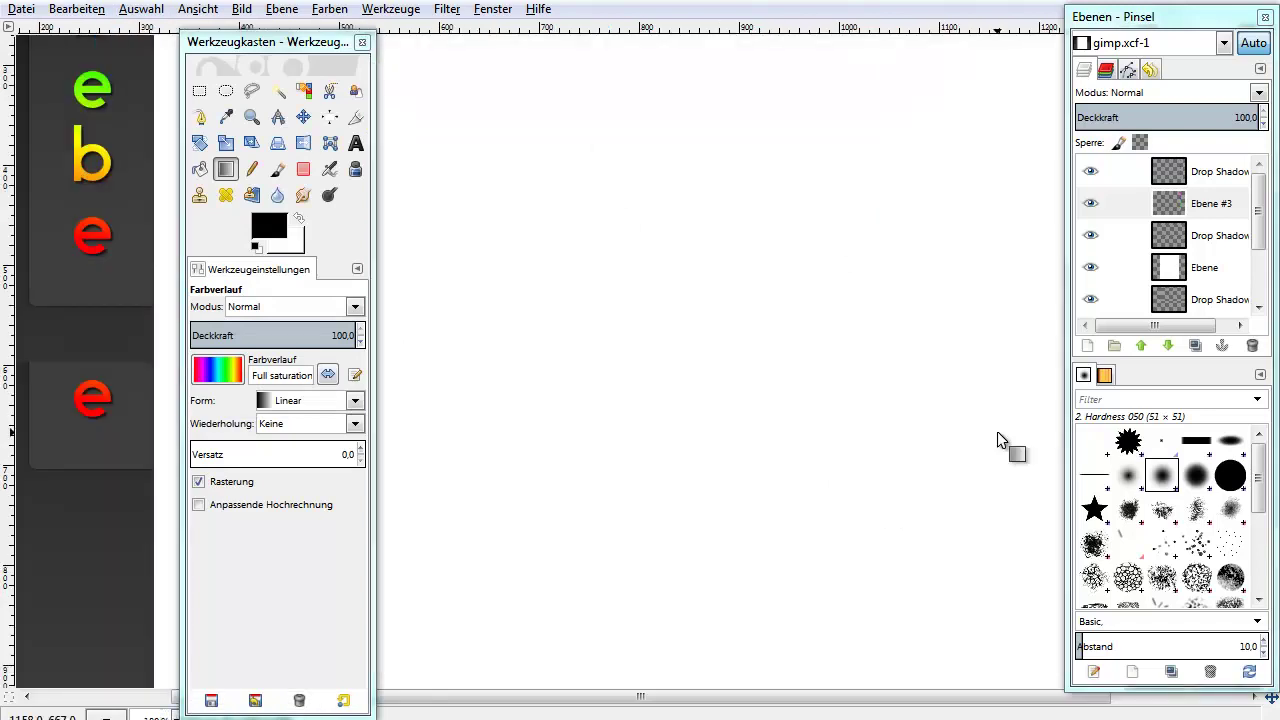
pyautogui.moveTo(940, 697)
pyautogui.mouseDown()
pyautogui.moveTo(1147, 716)
pyautogui.moveTo(457, 697)
pyautogui.mouseUp()
pyautogui.hotkey('shift', '2')
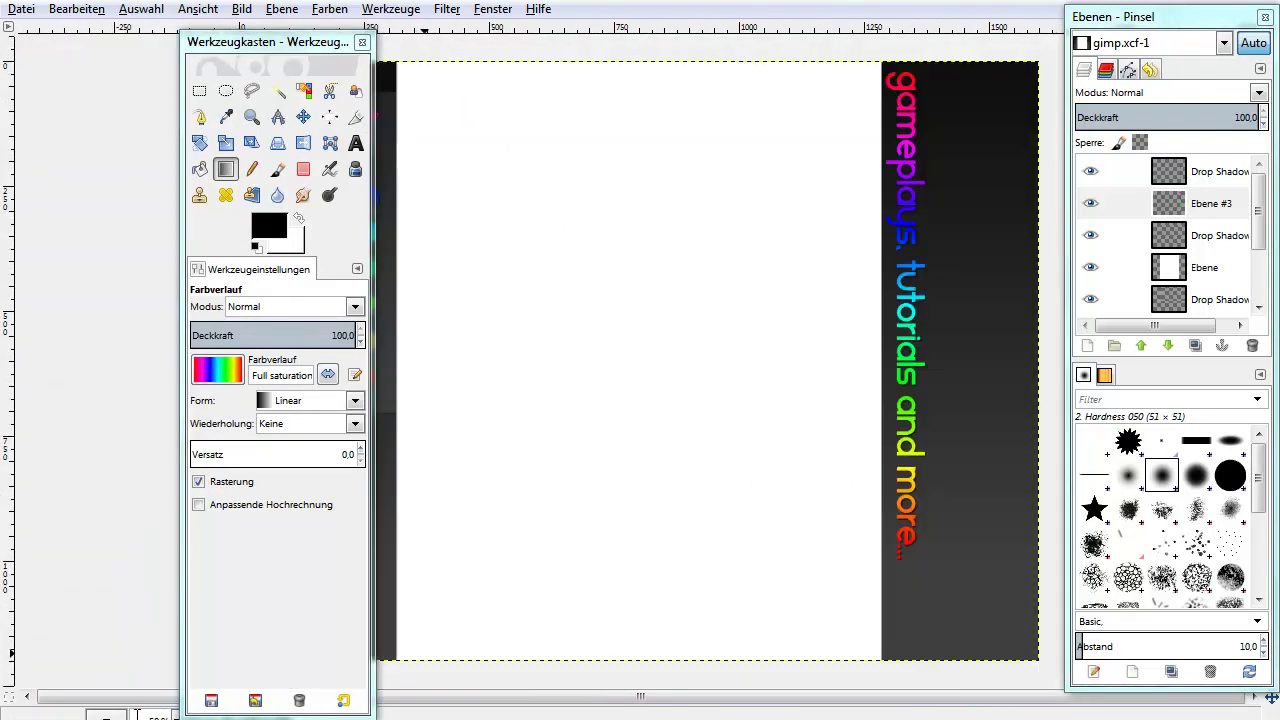
pyautogui.hotkey('shift', '3')
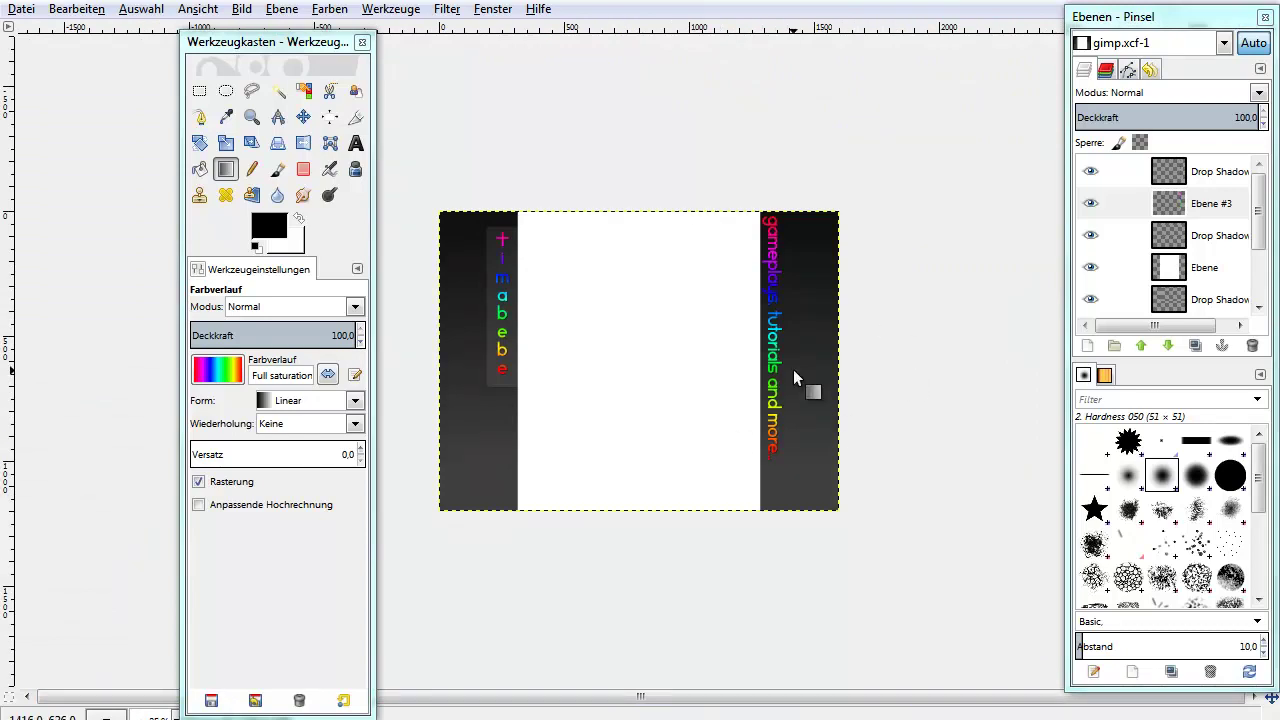
# Make the rainbow text layer active and pick the 2. Star brush with the Paintbrush tool.
pyautogui.scroll(-5, 497, 508)
pyautogui.click(1259, 478)
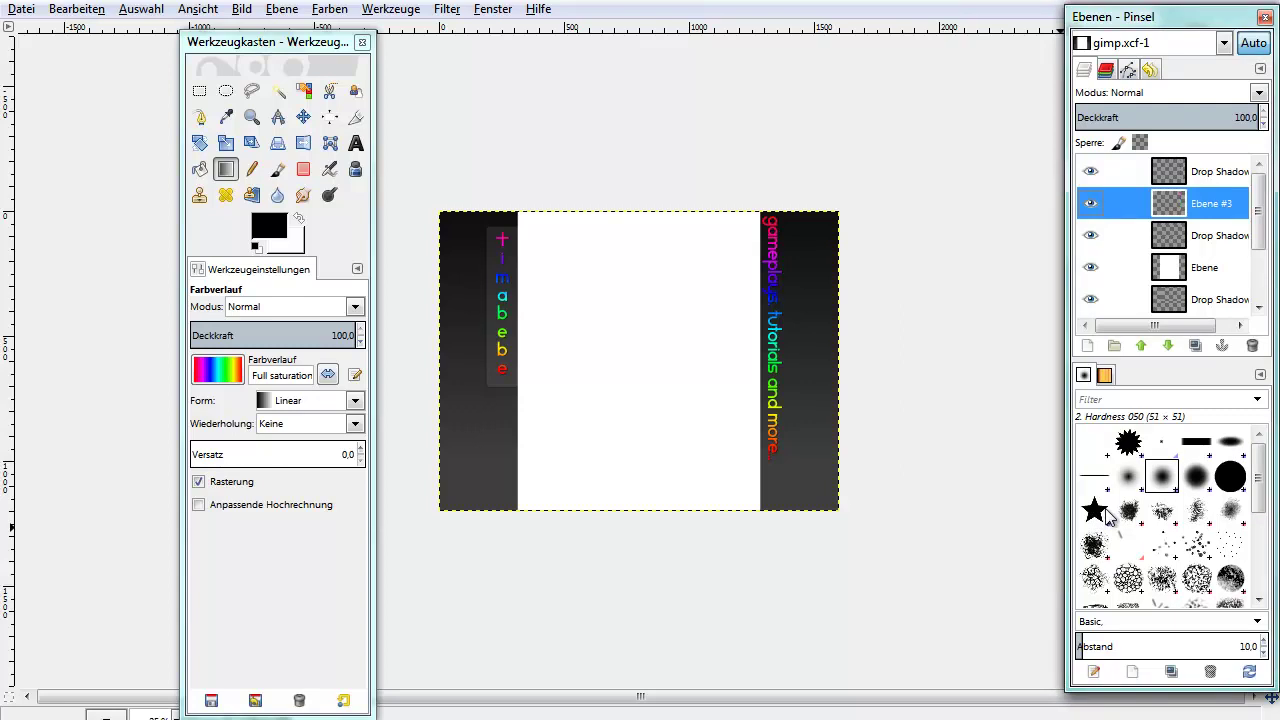
pyautogui.click(1095, 512)
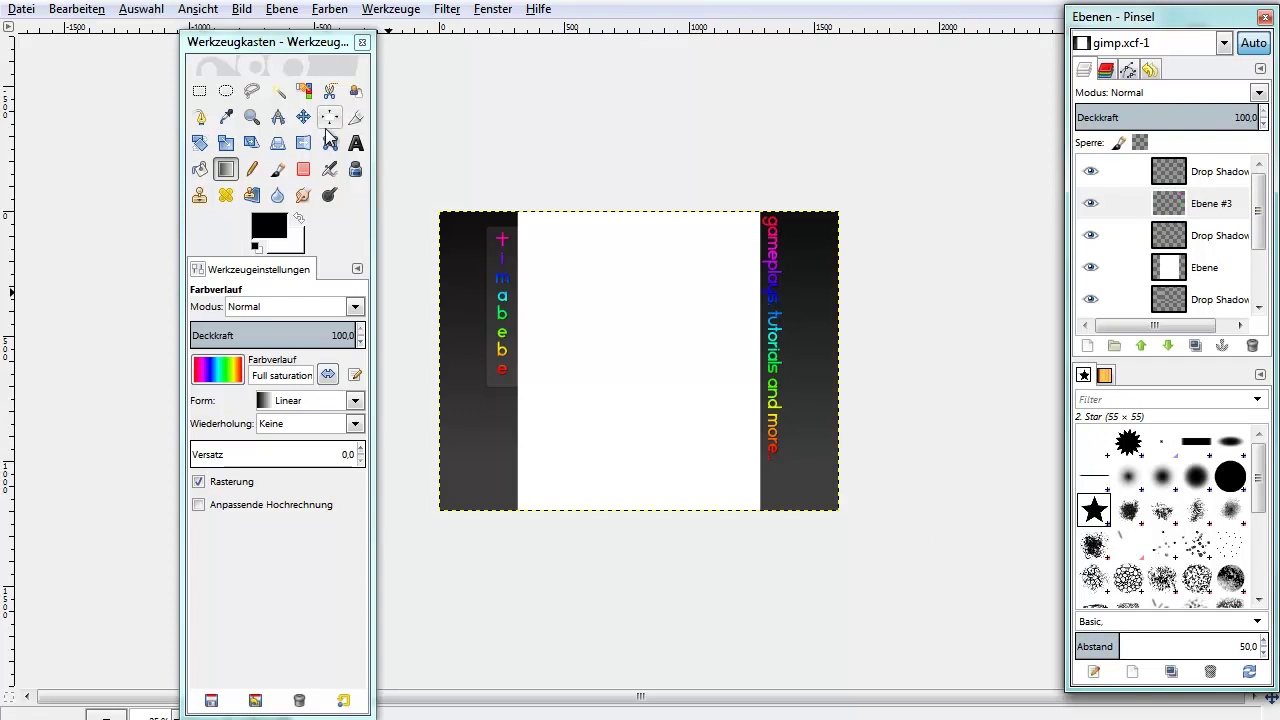
pyautogui.click(227, 118)
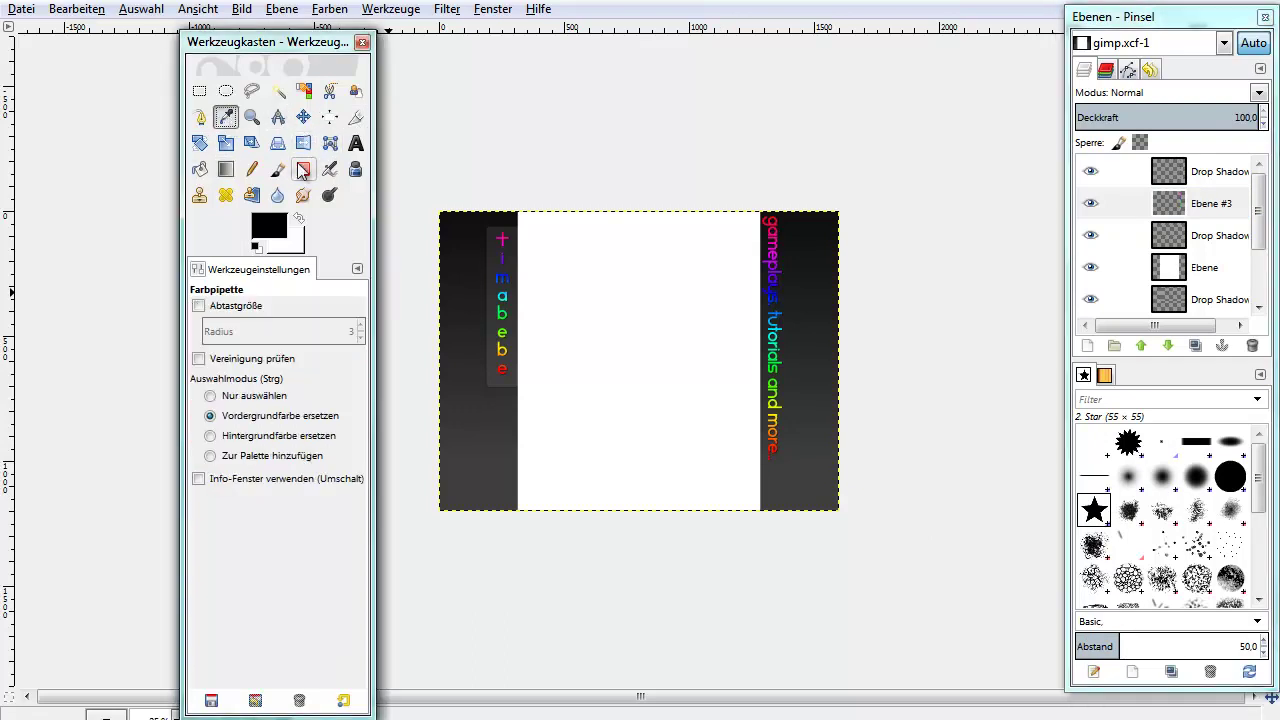
pyautogui.click(272, 170)
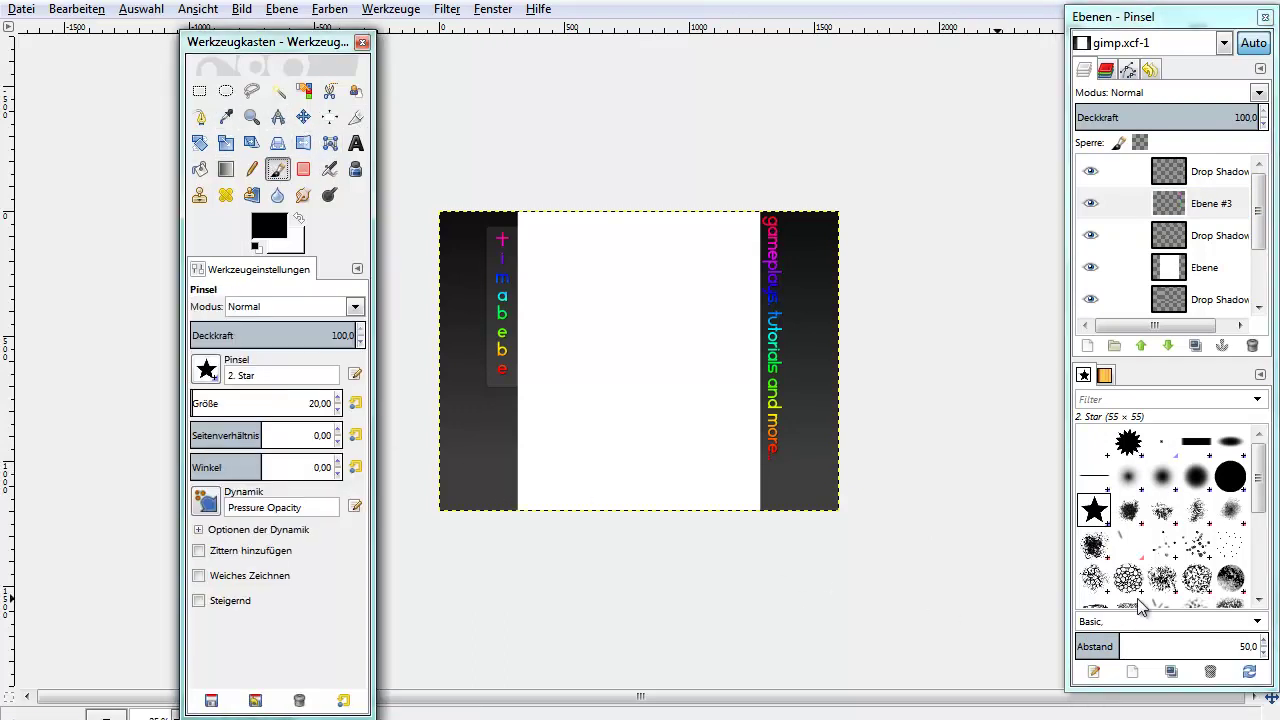
# Scroll through the brush settings to review the star brush at size 20.
pyautogui.scroll(-2, 1240, 490)
pyautogui.scroll(-2, 1210, 520)
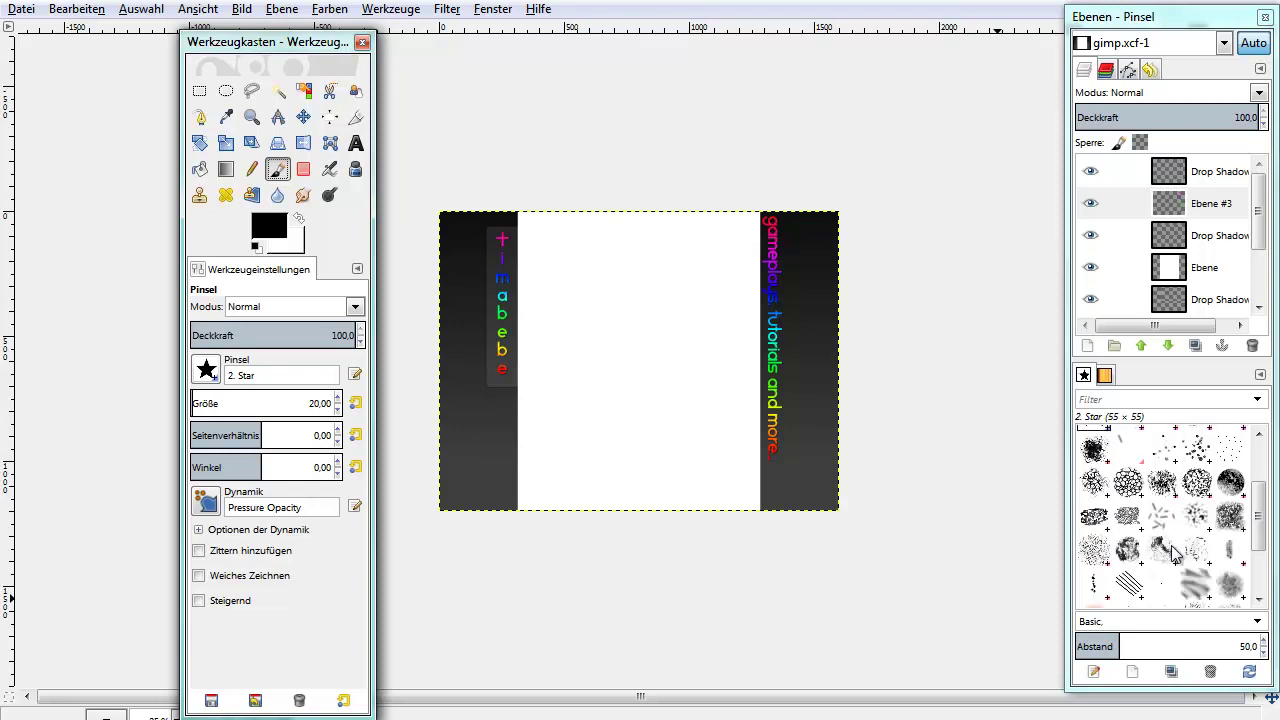
pyautogui.scroll(-2, 1180, 550)
pyautogui.scroll(2, 1174, 548)
pyautogui.scroll(3, 1176, 560)
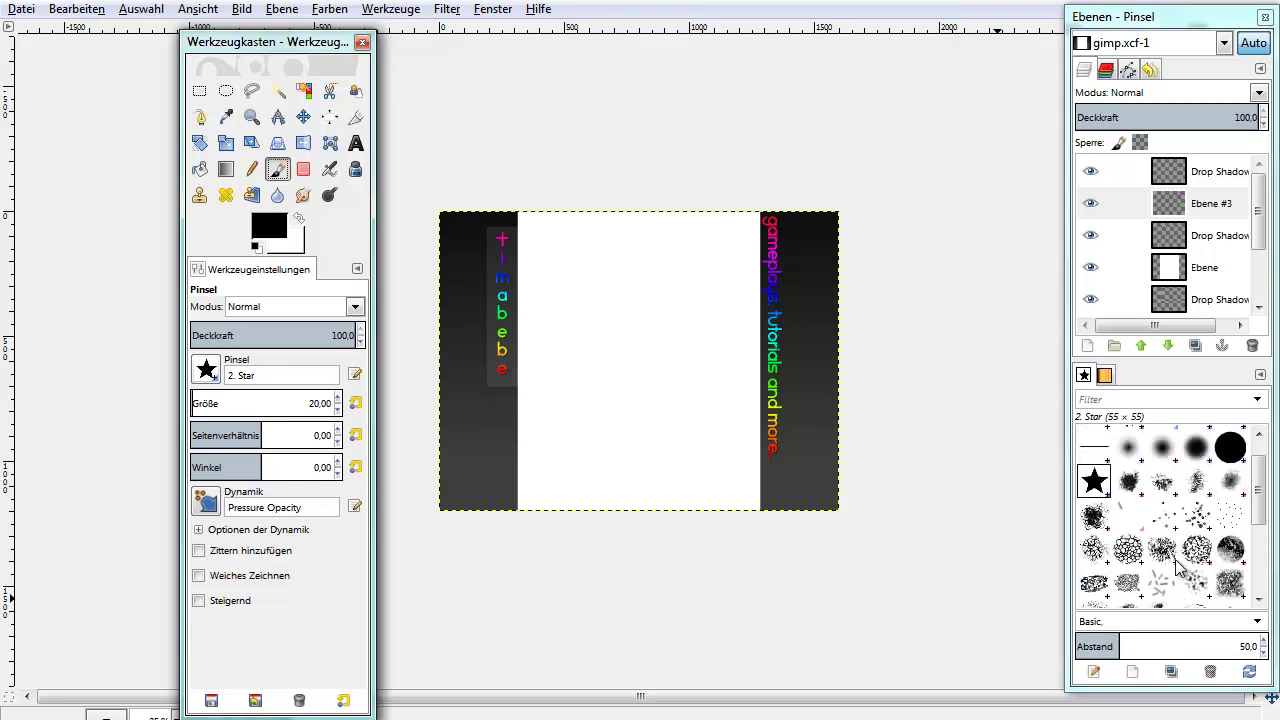
pyautogui.scroll(1, 1177, 555)
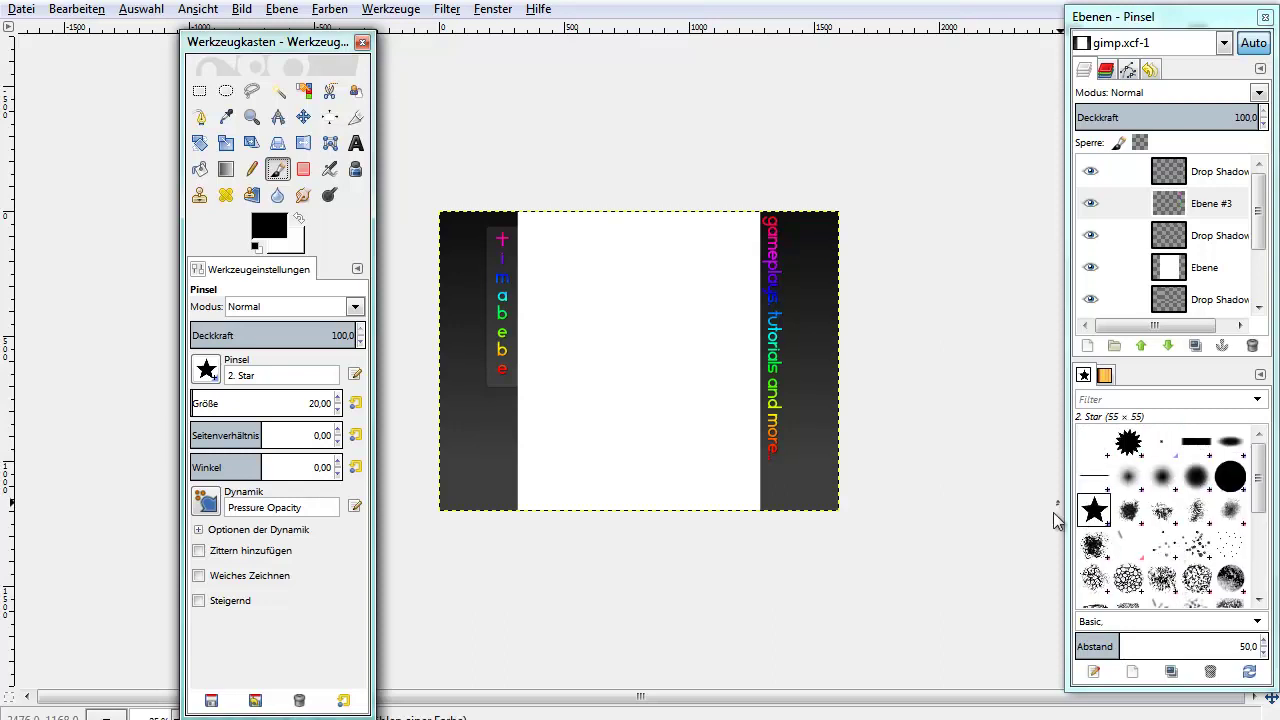
pyautogui.scroll(-2, 1163, 530)
pyautogui.scroll(1, 1162, 528)
pyautogui.scroll(1, 1160, 527)
pyautogui.scroll(-2, 1220, 543)
pyautogui.scroll(-1, 1218, 542)
pyautogui.scroll(1, 1216, 541)
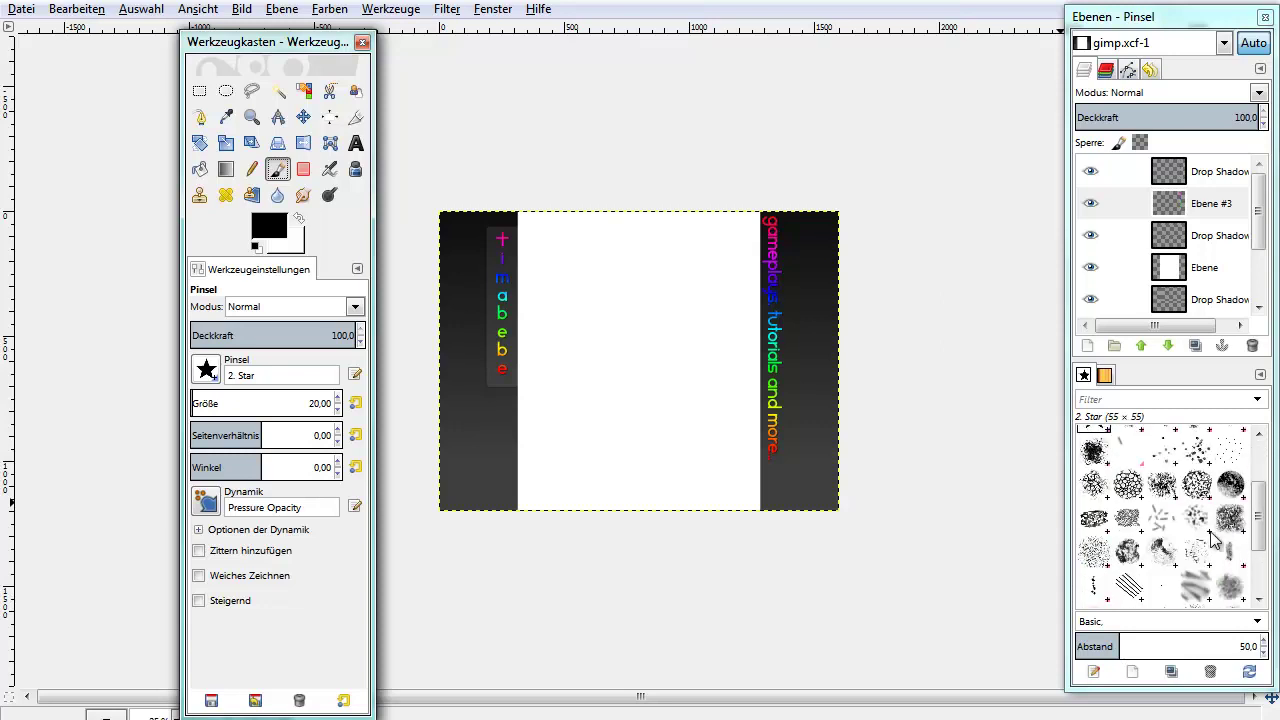
pyautogui.scroll(2, 1212, 540)
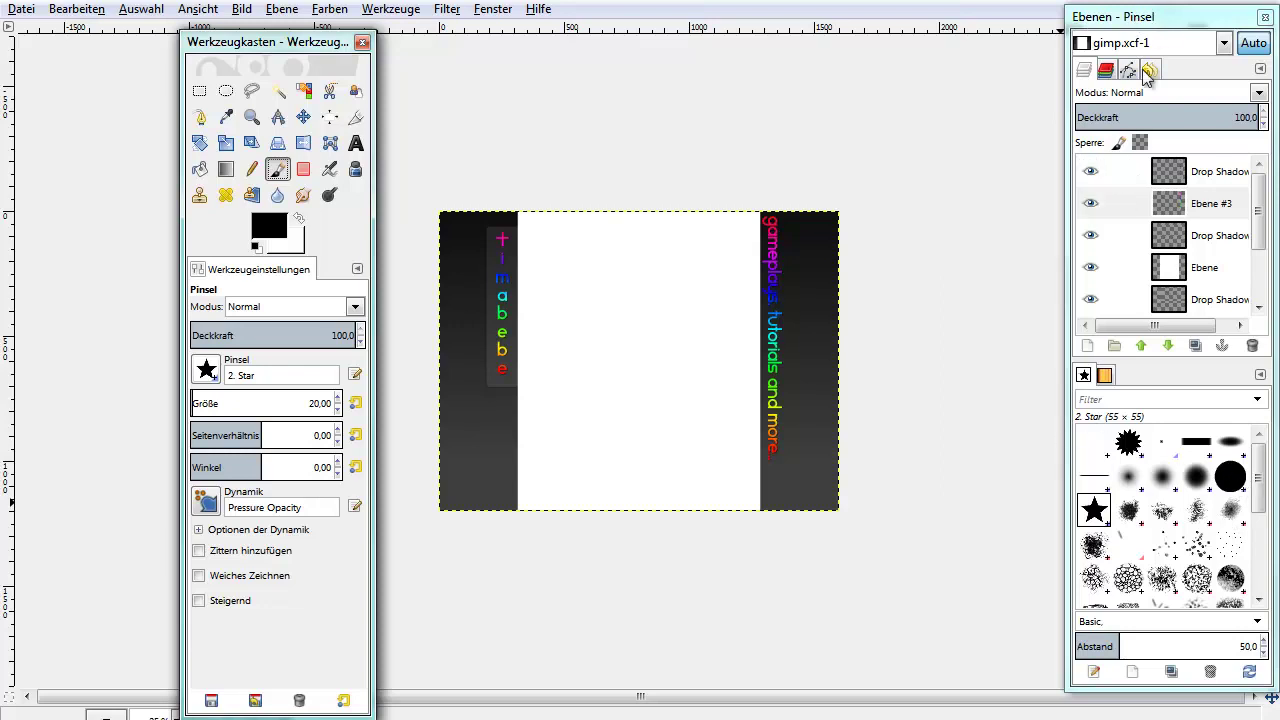
pyautogui.click(1092, 70)
# Select the hard round brush and briefly look at it in the brush editor.
pyautogui.click(1229, 478)
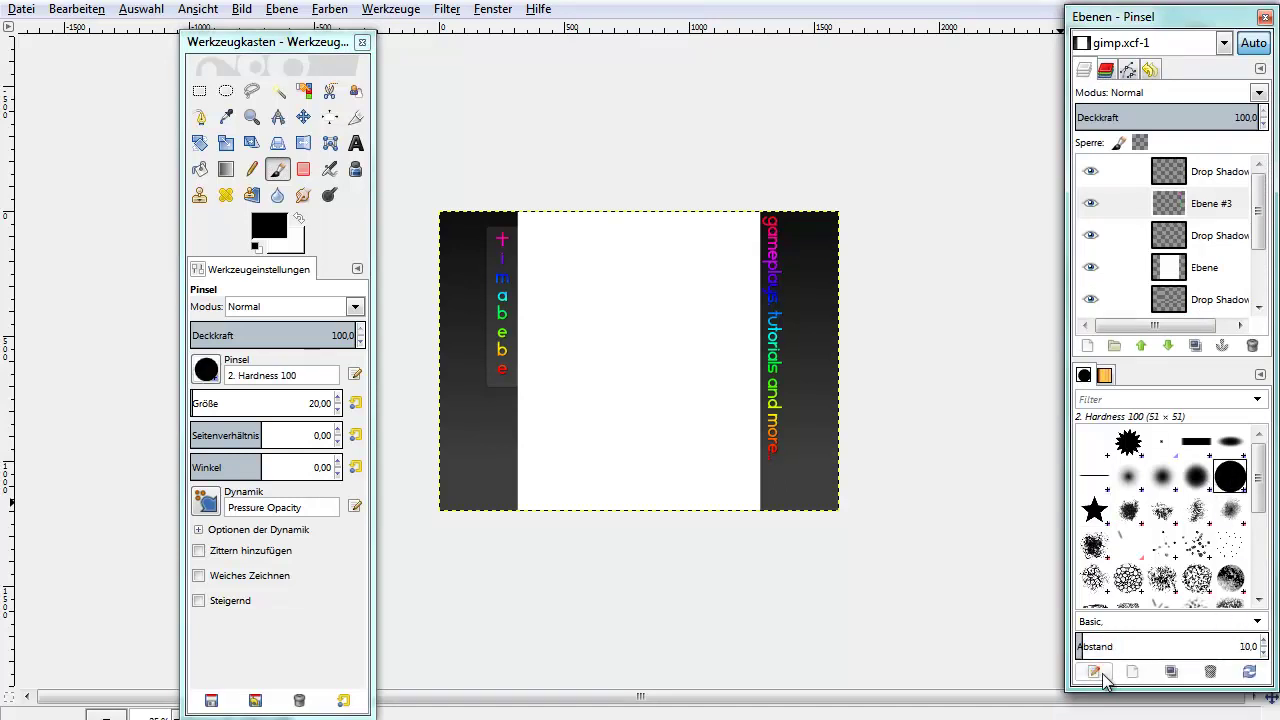
pyautogui.click(1096, 673)
pyautogui.moveTo(1120, 387)
pyautogui.mouseDown()
pyautogui.moveTo(651, 177)
pyautogui.moveTo(634, 77)
pyautogui.moveTo(627, 87)
pyautogui.mouseUp()
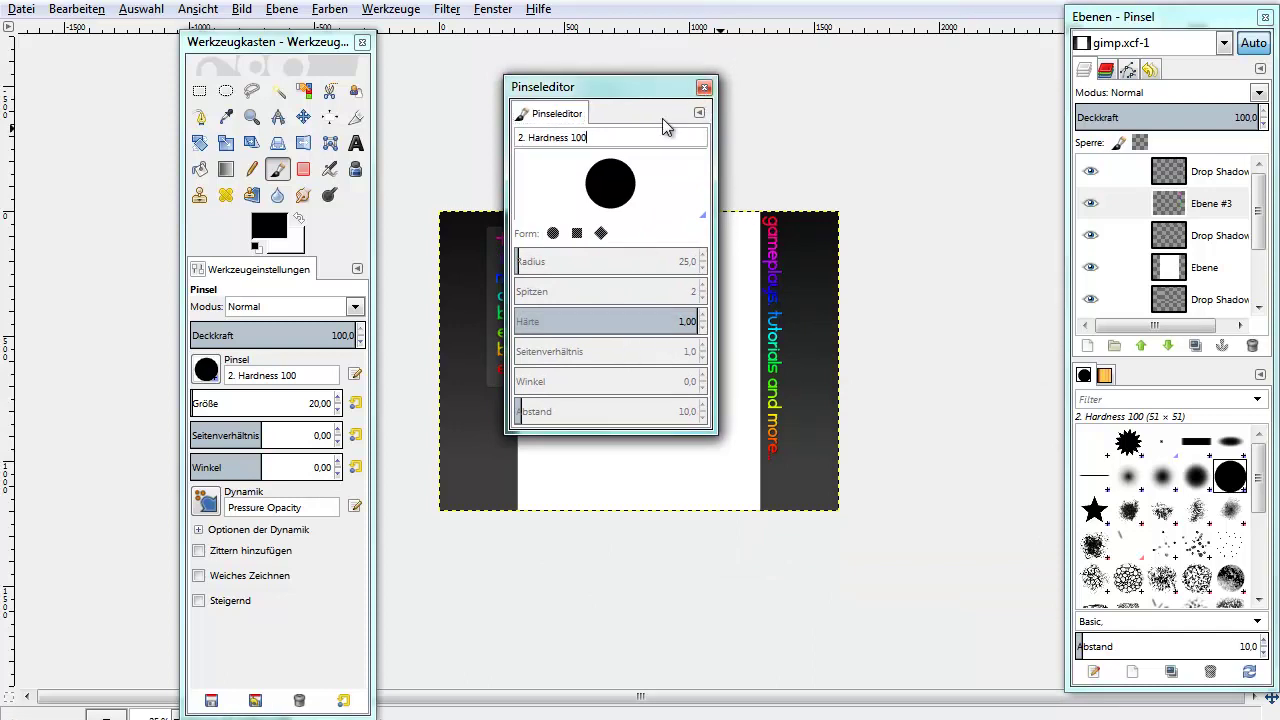
pyautogui.click(704, 88)
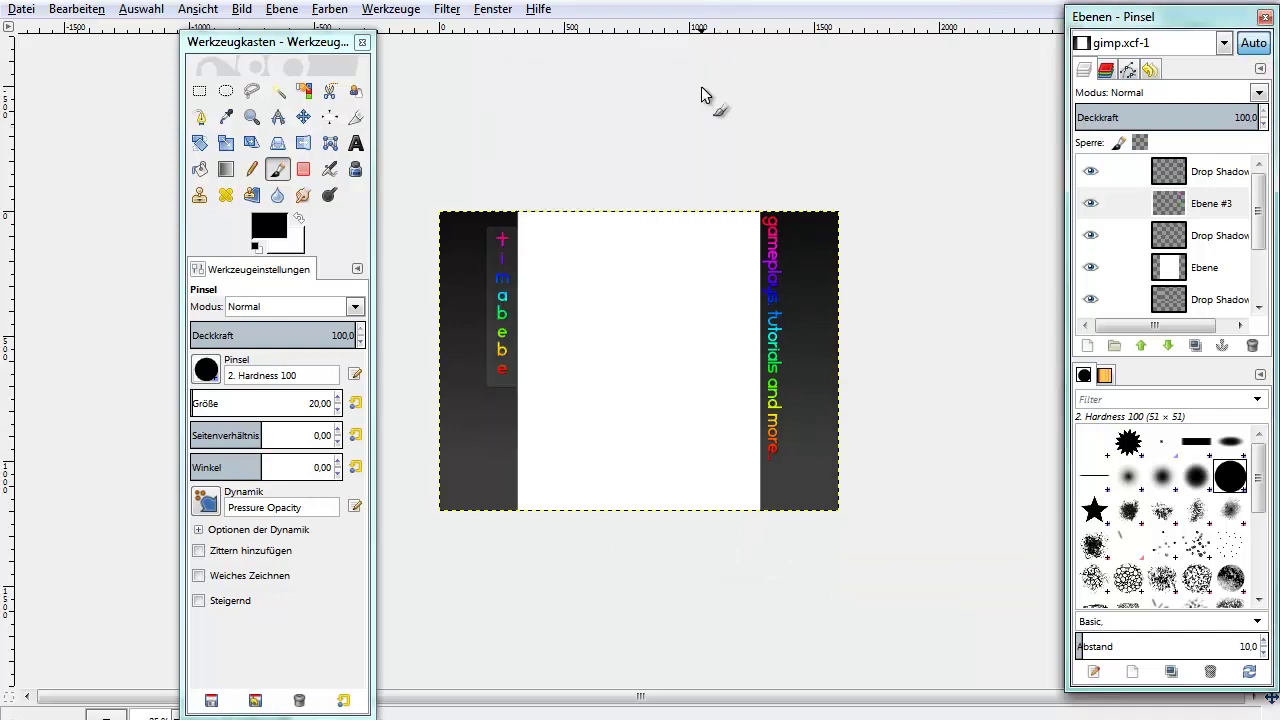
# Create a new brush with radius 54.5 and full hardness 1.00.
pyautogui.click(1134, 672)
pyautogui.moveTo(1145, 389); pyautogui.dragTo(613, 139)
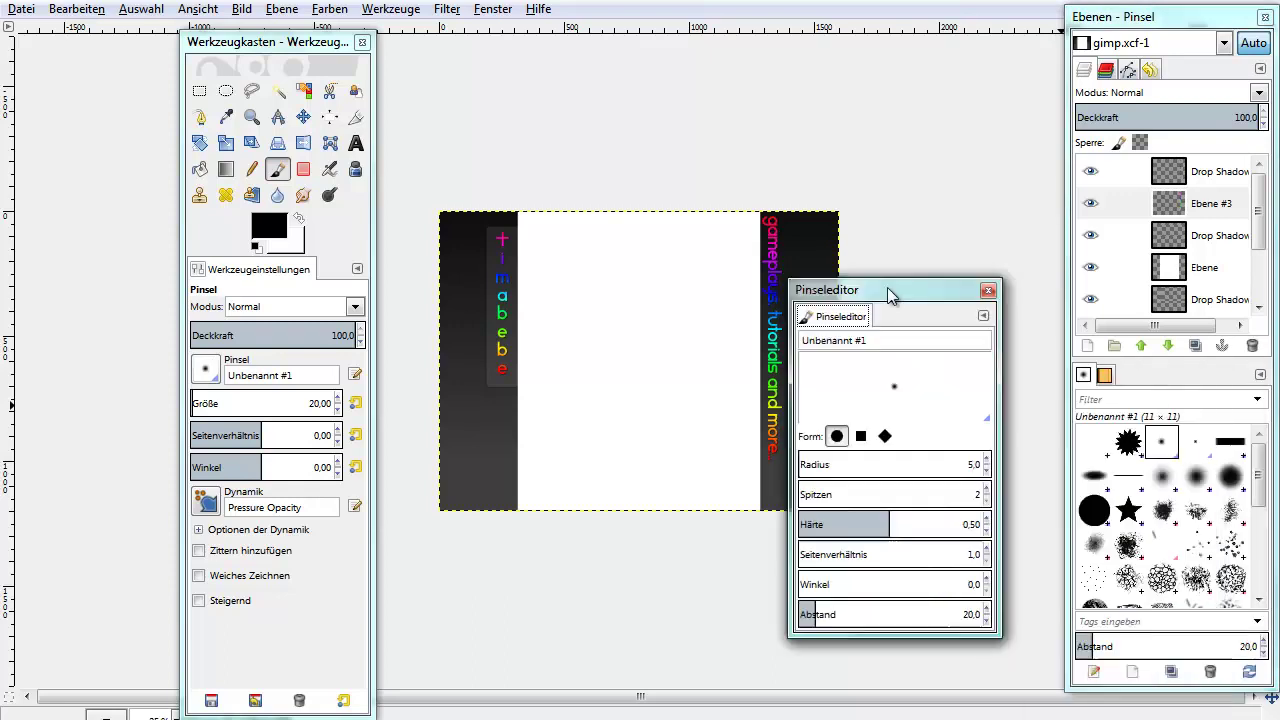
pyautogui.moveTo(521, 319); pyautogui.dragTo(737, 314)
pyautogui.moveTo(526, 342)
pyautogui.mouseDown()
pyautogui.moveTo(686, 343)
pyautogui.moveTo(520, 343)
pyautogui.mouseUp()
pyautogui.moveTo(589, 371); pyautogui.dragTo(706, 371)
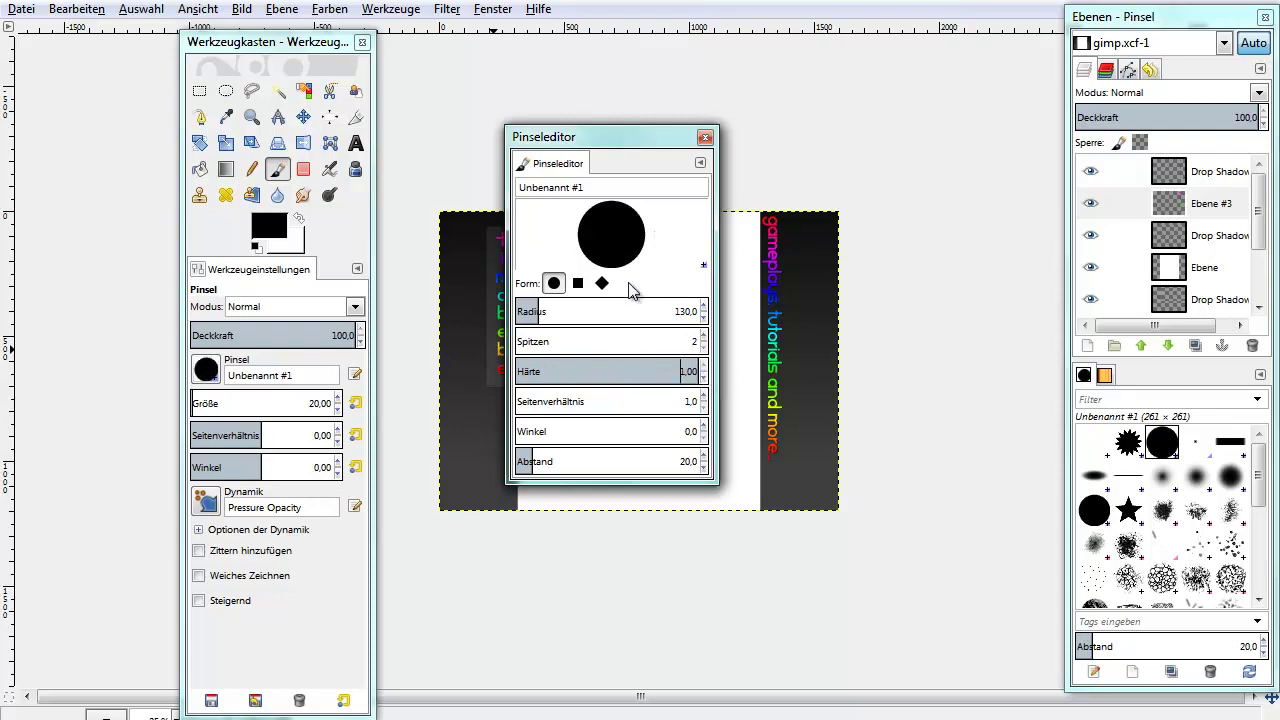
pyautogui.moveTo(565, 316); pyautogui.dragTo(402, 306)
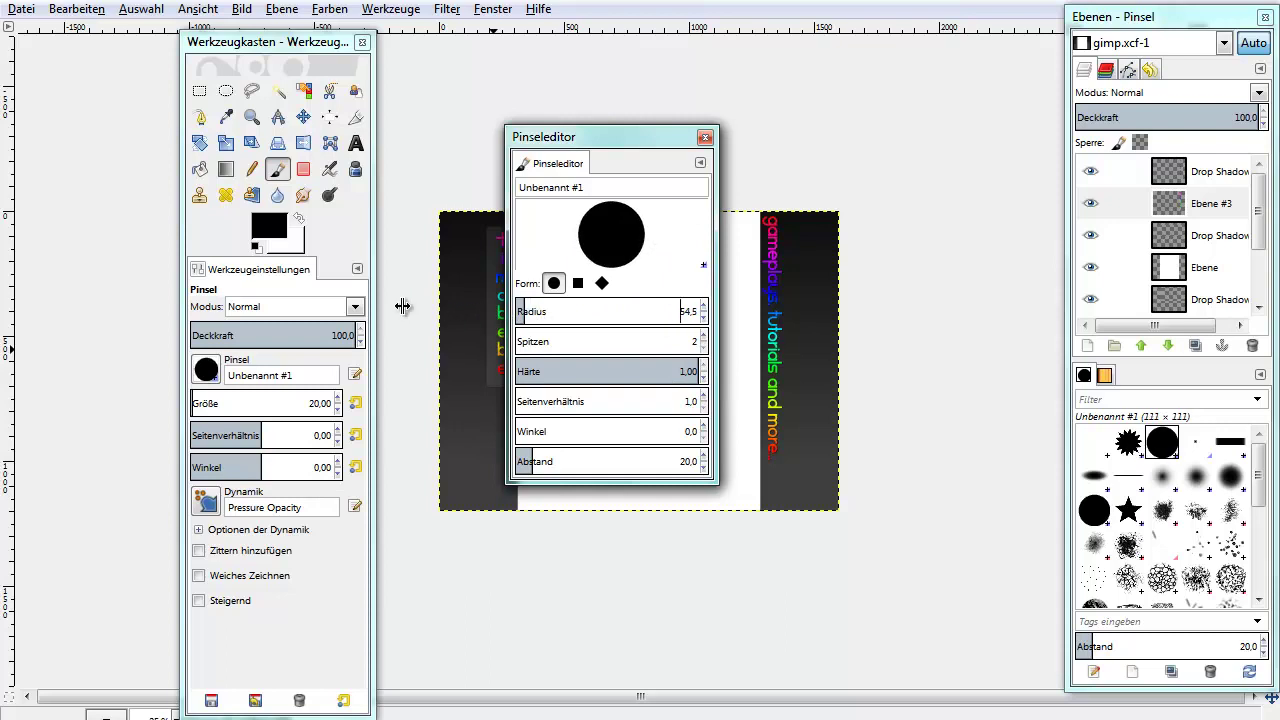
pyautogui.moveTo(557, 411)
pyautogui.mouseDown()
pyautogui.moveTo(569, 406)
pyautogui.moveTo(540, 403)
pyautogui.mouseUp()
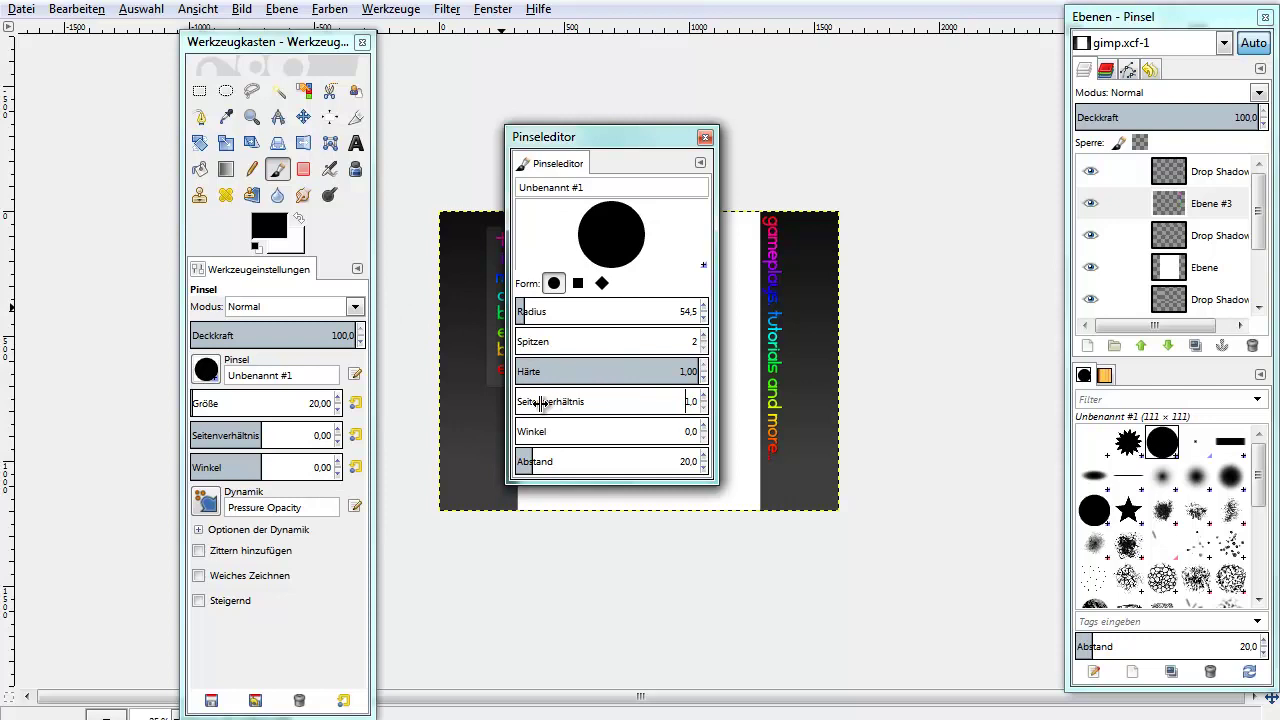
# Shape the brush into a 5-spike diamond star: angle 37.2, aspect ratio 3.0, spacing 70.4.
pyautogui.click(601, 283)
pyautogui.click(580, 284)
pyautogui.click(578, 284)
pyautogui.moveTo(527, 434)
pyautogui.mouseDown()
pyautogui.moveTo(566, 428)
pyautogui.moveTo(488, 431)
pyautogui.mouseUp()
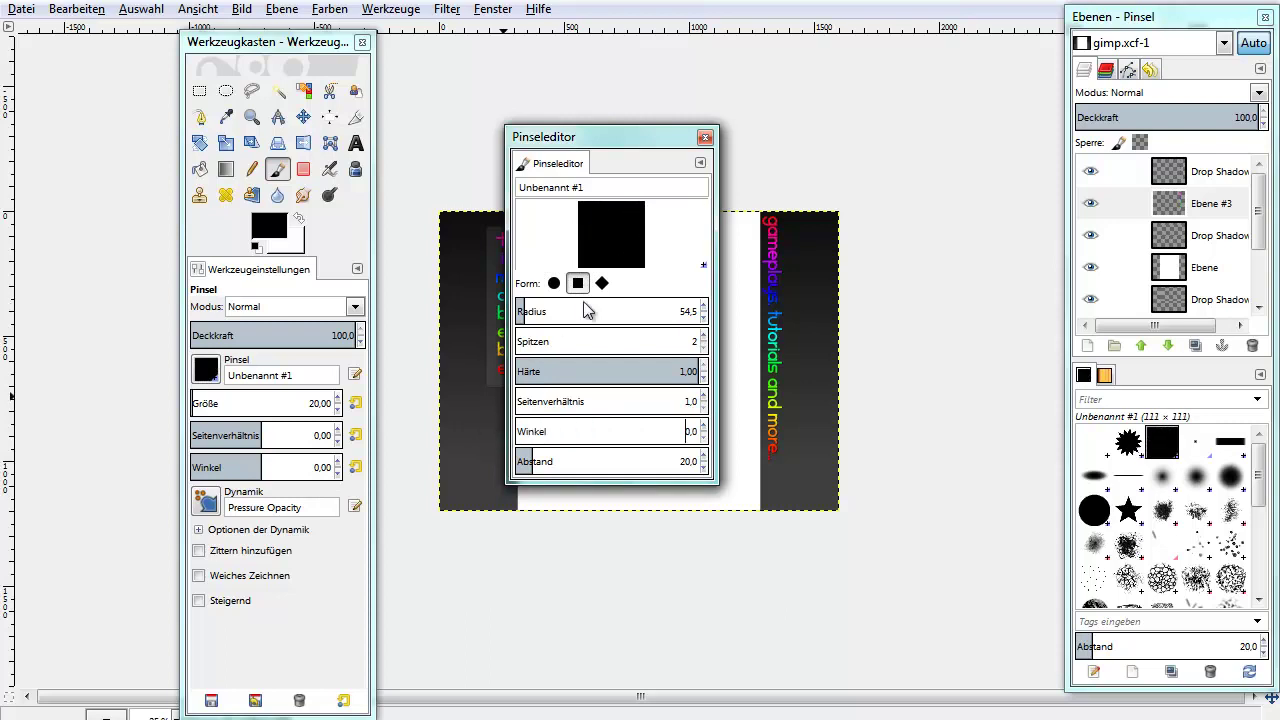
pyautogui.click(602, 284)
pyautogui.moveTo(531, 462)
pyautogui.mouseDown()
pyautogui.moveTo(596, 457)
pyautogui.moveTo(522, 460)
pyautogui.mouseUp()
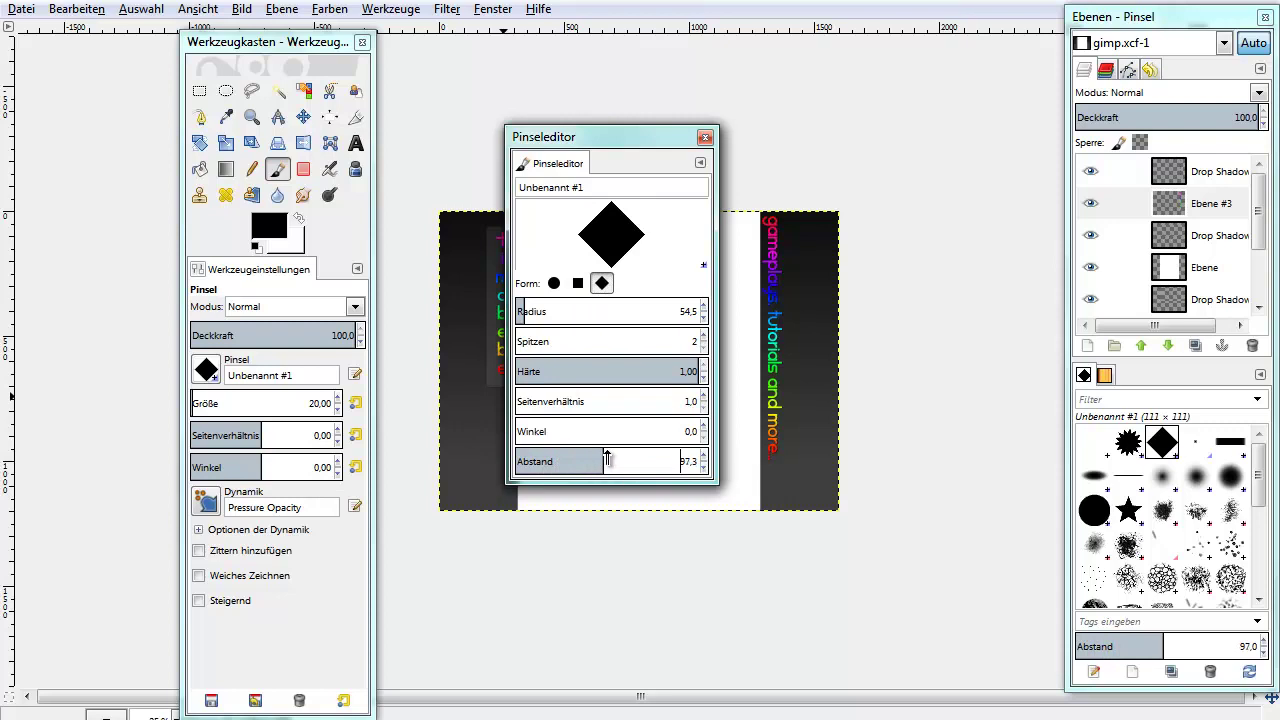
pyautogui.click(578, 283)
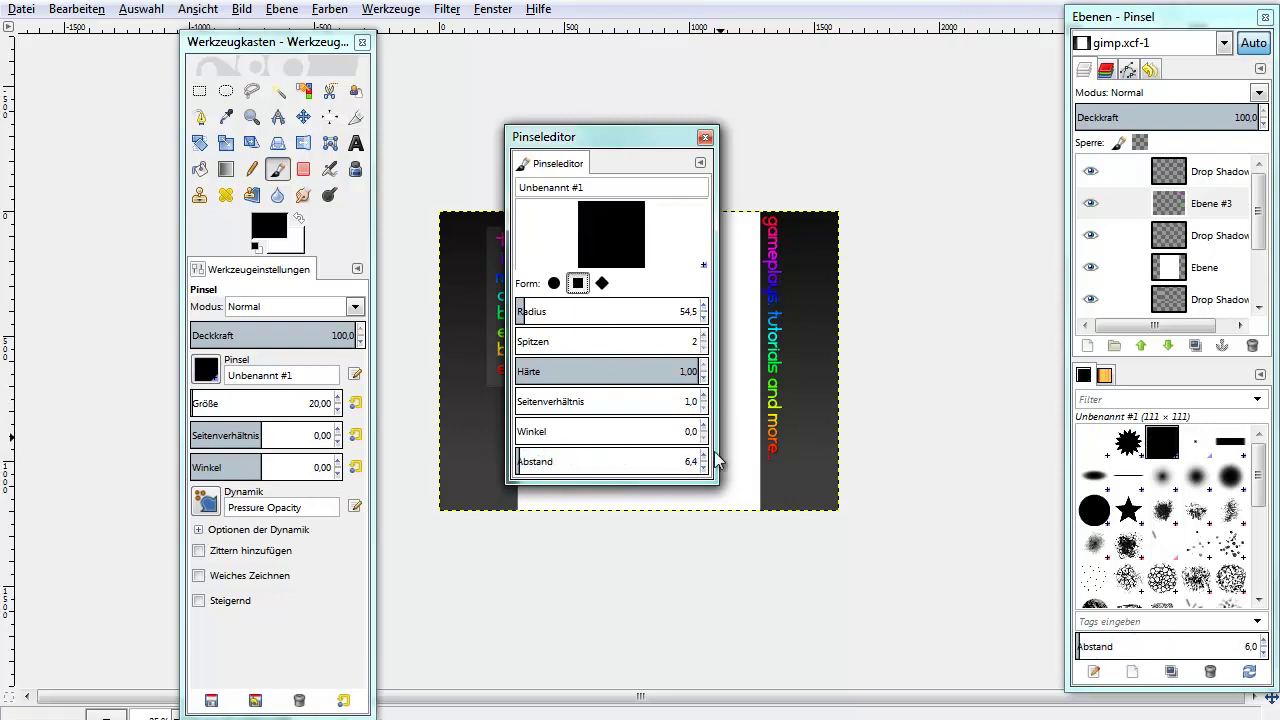
pyautogui.moveTo(533, 434); pyautogui.dragTo(721, 437)
pyautogui.moveTo(521, 461)
pyautogui.mouseDown()
pyautogui.moveTo(829, 449)
pyautogui.moveTo(1123, 460)
pyautogui.mouseUp()
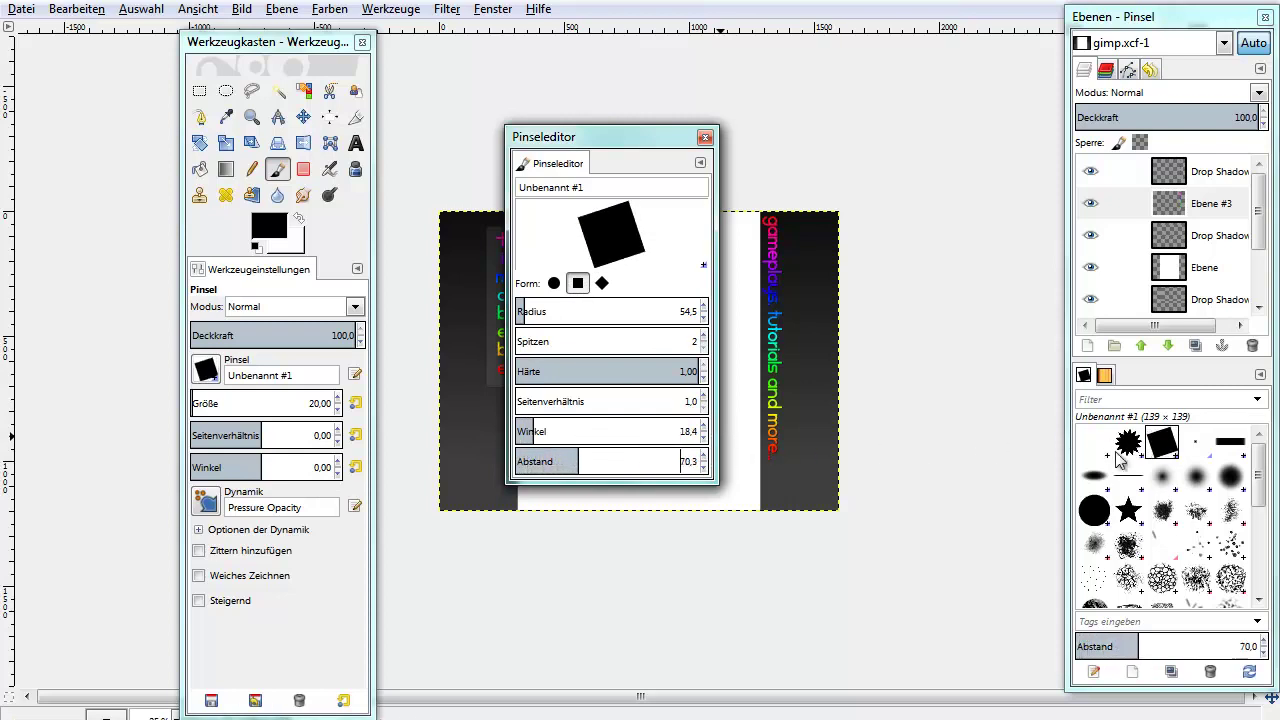
pyautogui.moveTo(540, 402)
pyautogui.mouseDown()
pyautogui.moveTo(749, 402)
pyautogui.moveTo(479, 397)
pyautogui.moveTo(591, 403)
pyautogui.moveTo(891, 370)
pyautogui.moveTo(474, 349)
pyautogui.moveTo(665, 342)
pyautogui.moveTo(549, 343)
pyautogui.mouseUp()
pyautogui.click(601, 283)
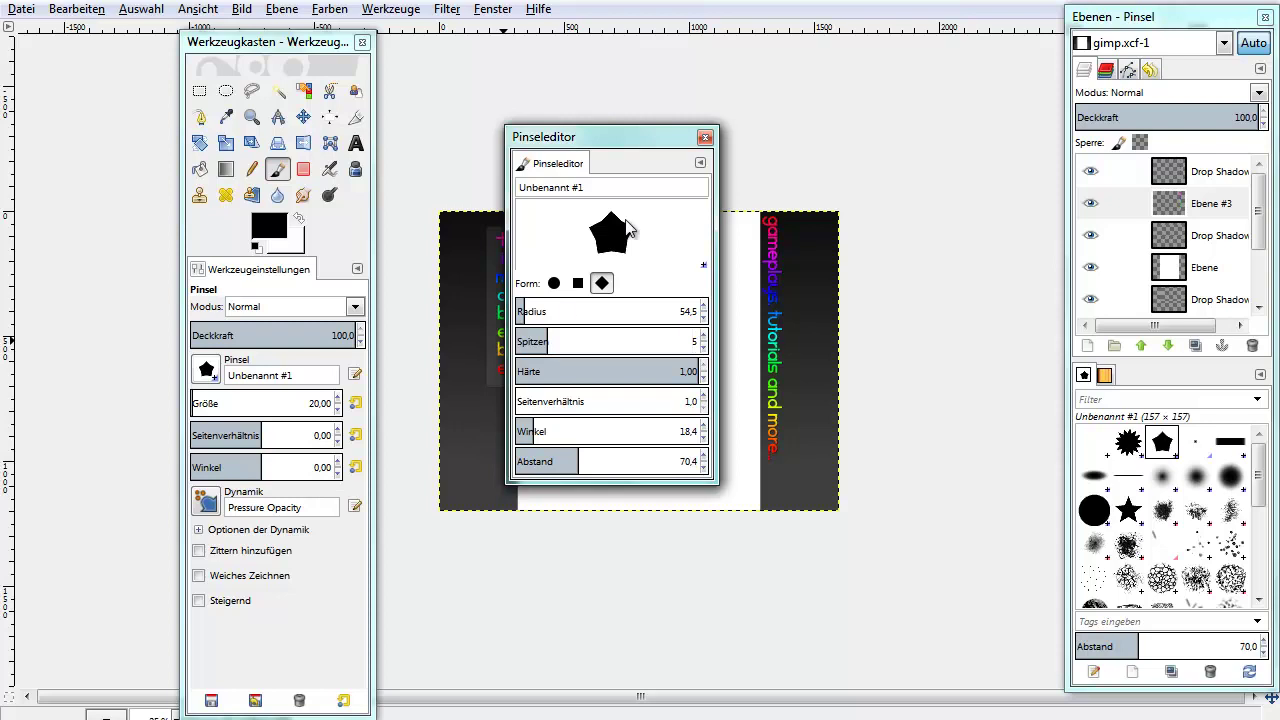
pyautogui.moveTo(535, 431)
pyautogui.mouseDown()
pyautogui.moveTo(552, 431)
pyautogui.moveTo(530, 398)
pyautogui.mouseUp()
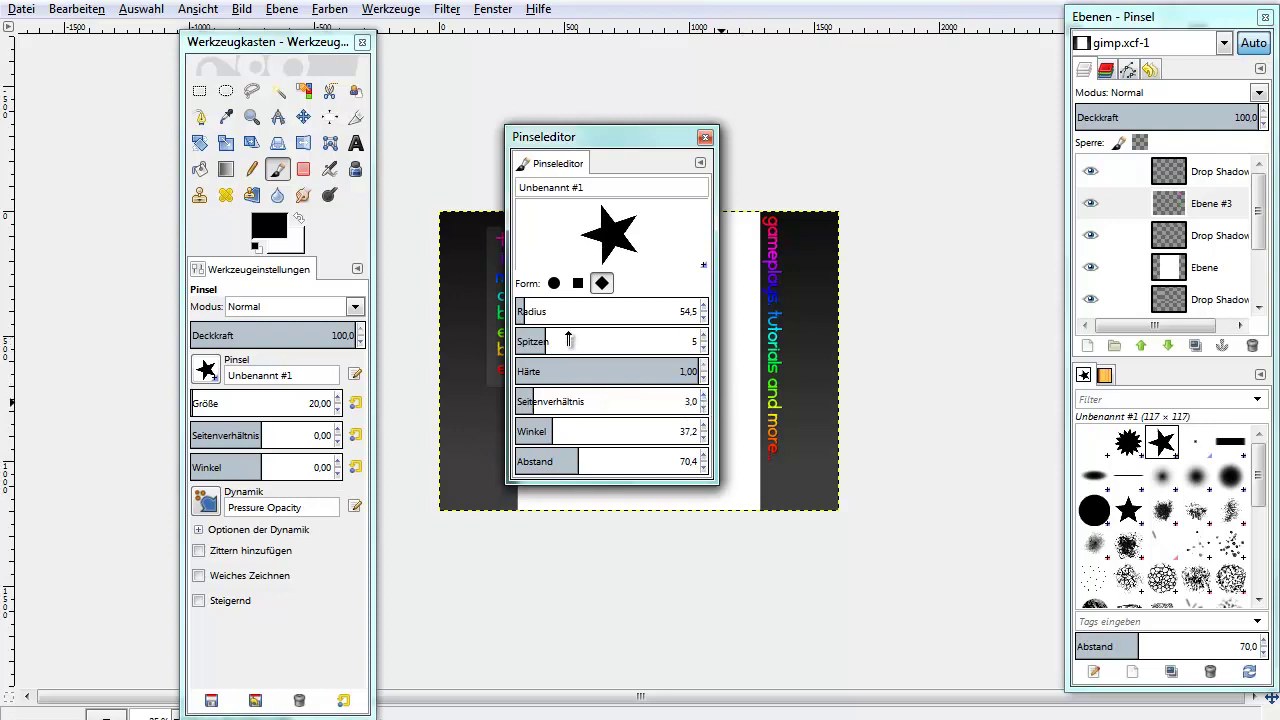
# Keep the diamond star shape and set the brush spacing to 70.
pyautogui.click(602, 284)
pyautogui.click(704, 469)
pyautogui.click(704, 468)
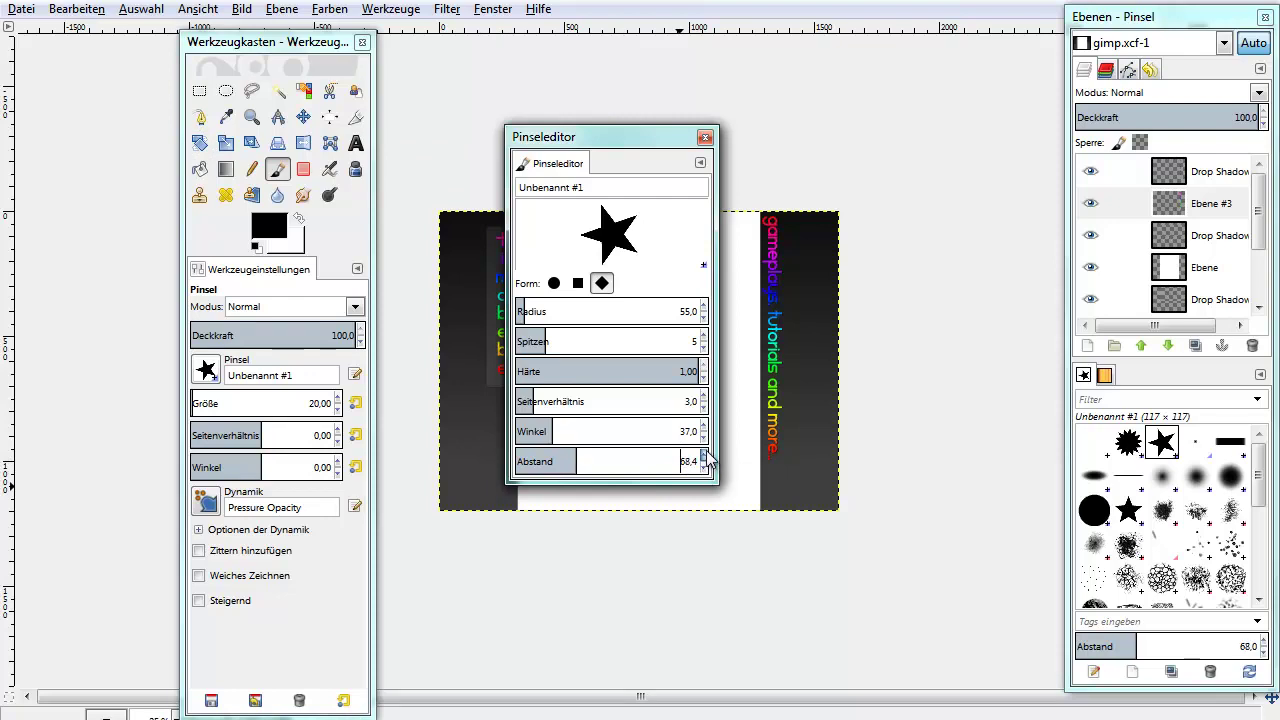
pyautogui.click(704, 456)
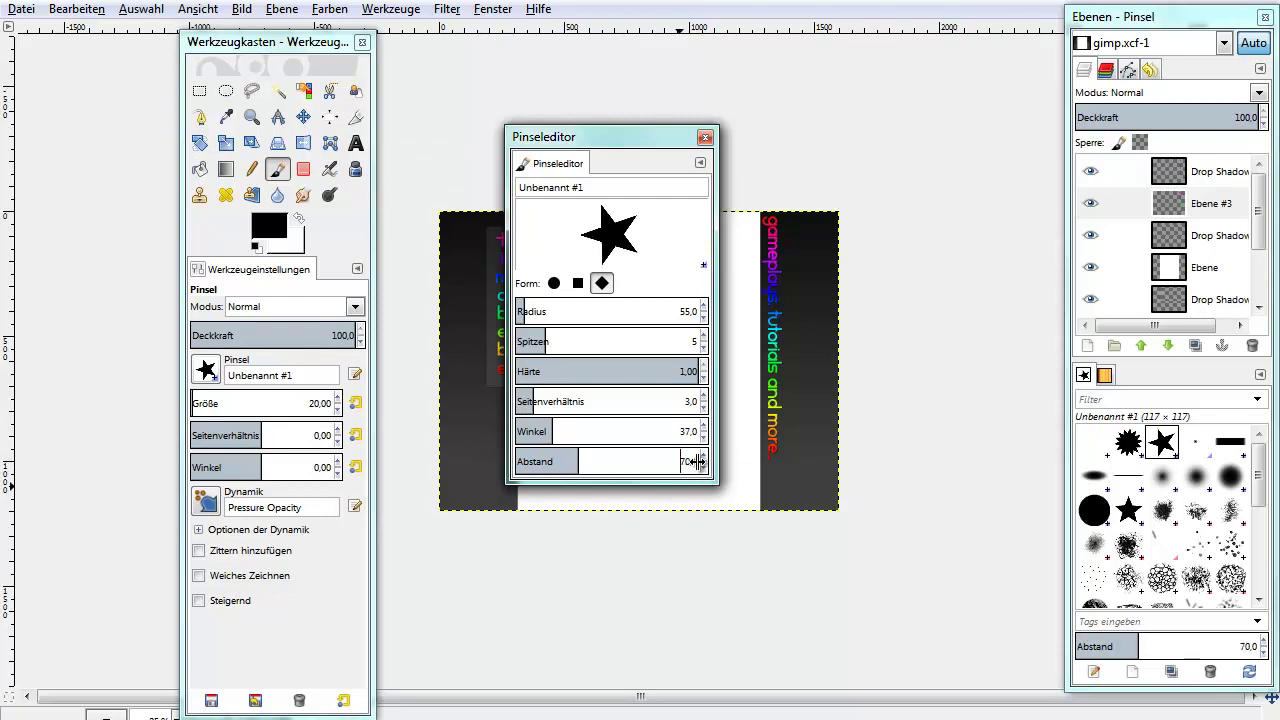
pyautogui.write('70')
# Try larger brush spacings, settle back near 70, and move the brush editor aside.
pyautogui.click(704, 455)
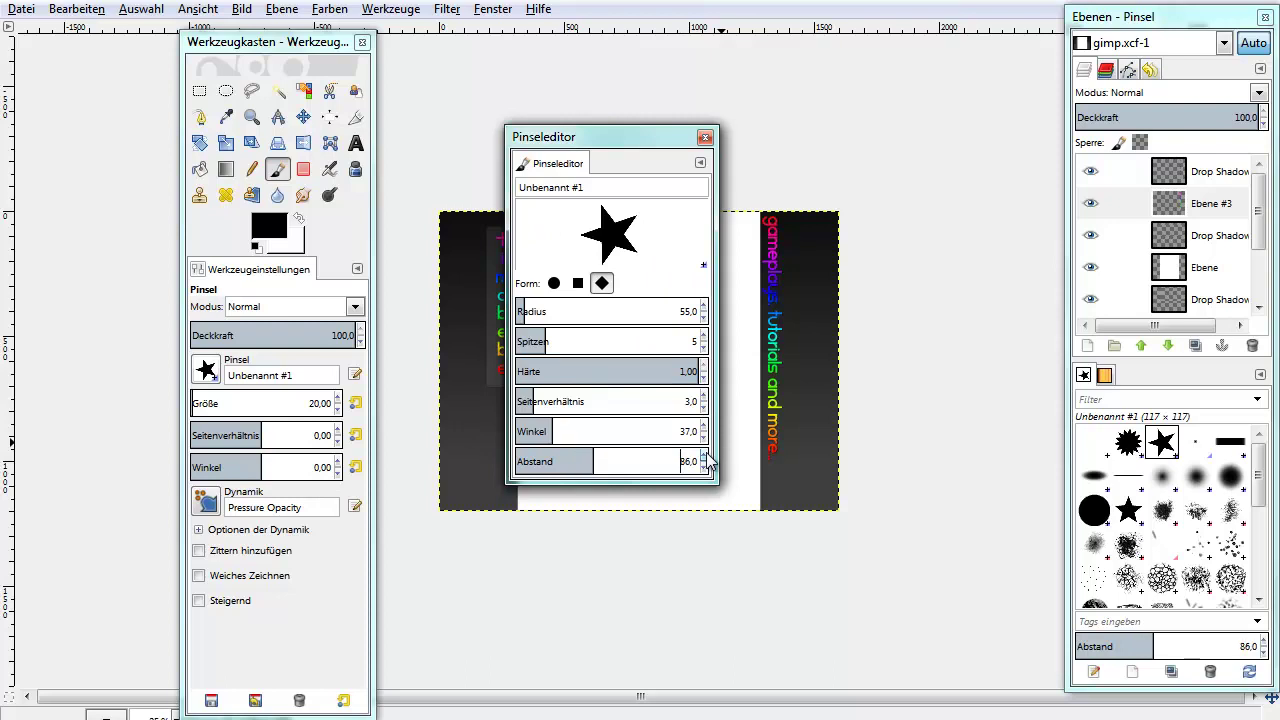
pyautogui.click(704, 455)
pyautogui.click(704, 455)
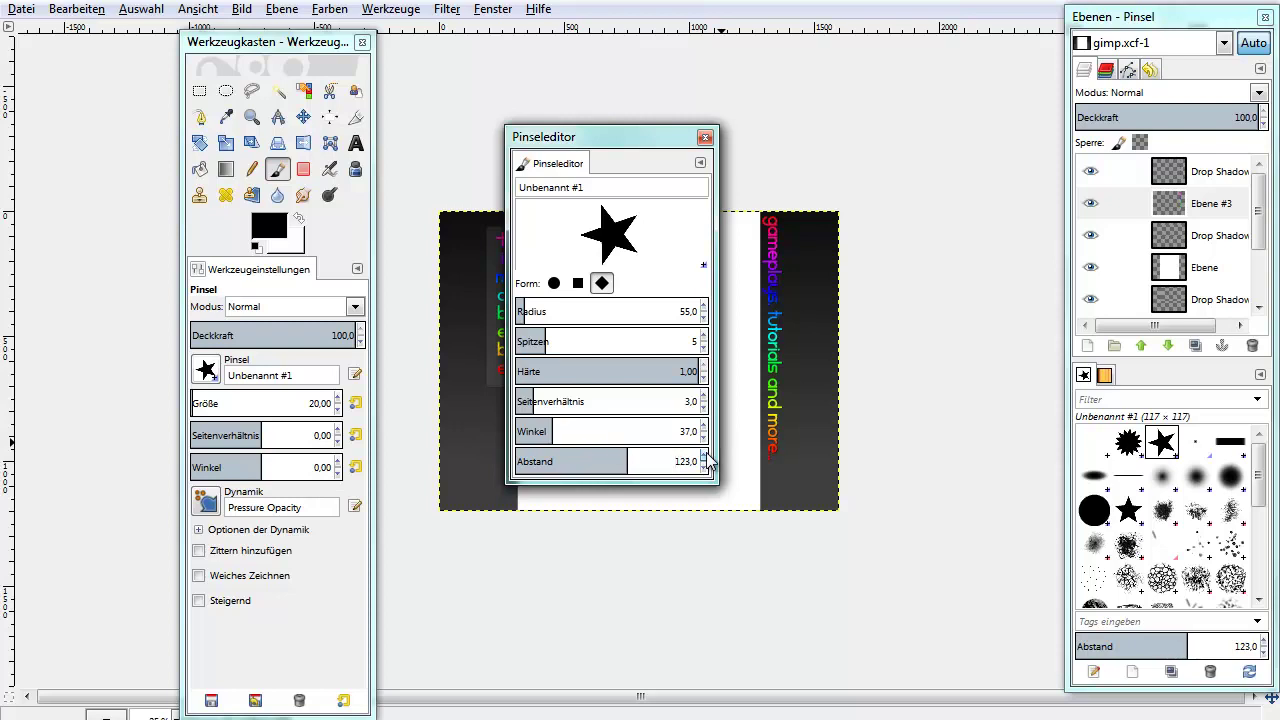
pyautogui.click(704, 455)
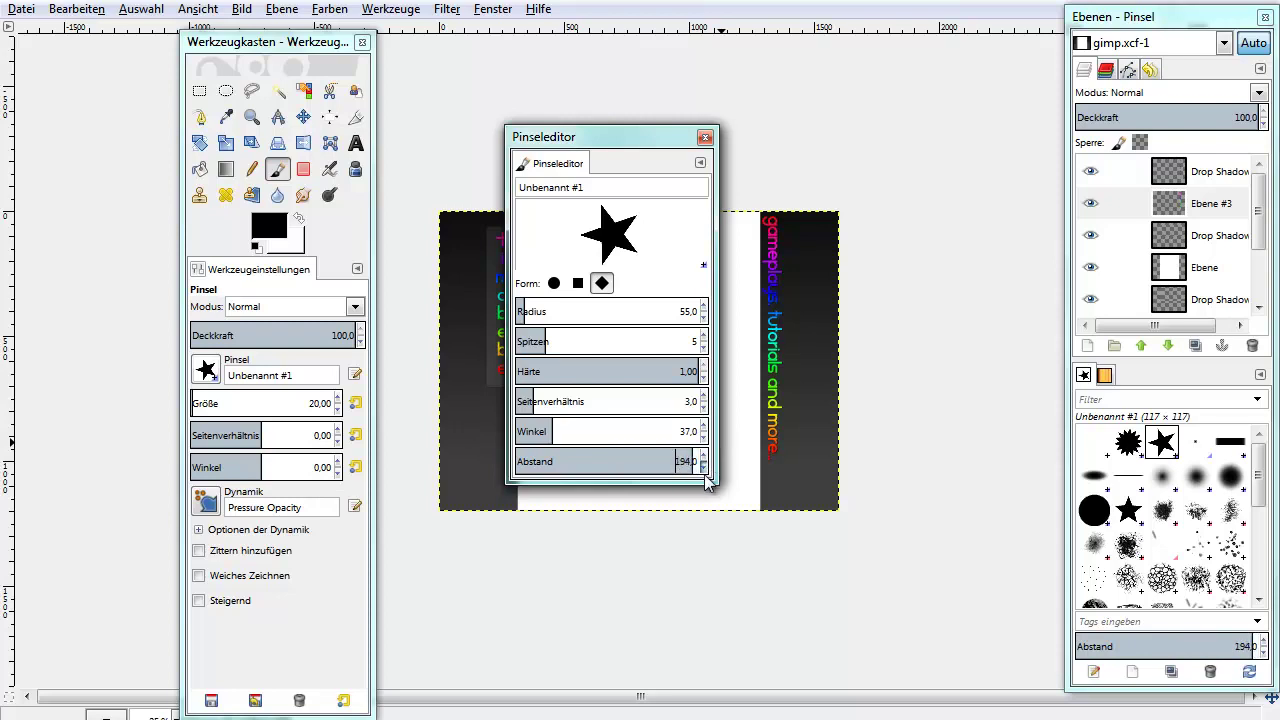
pyautogui.click(704, 467)
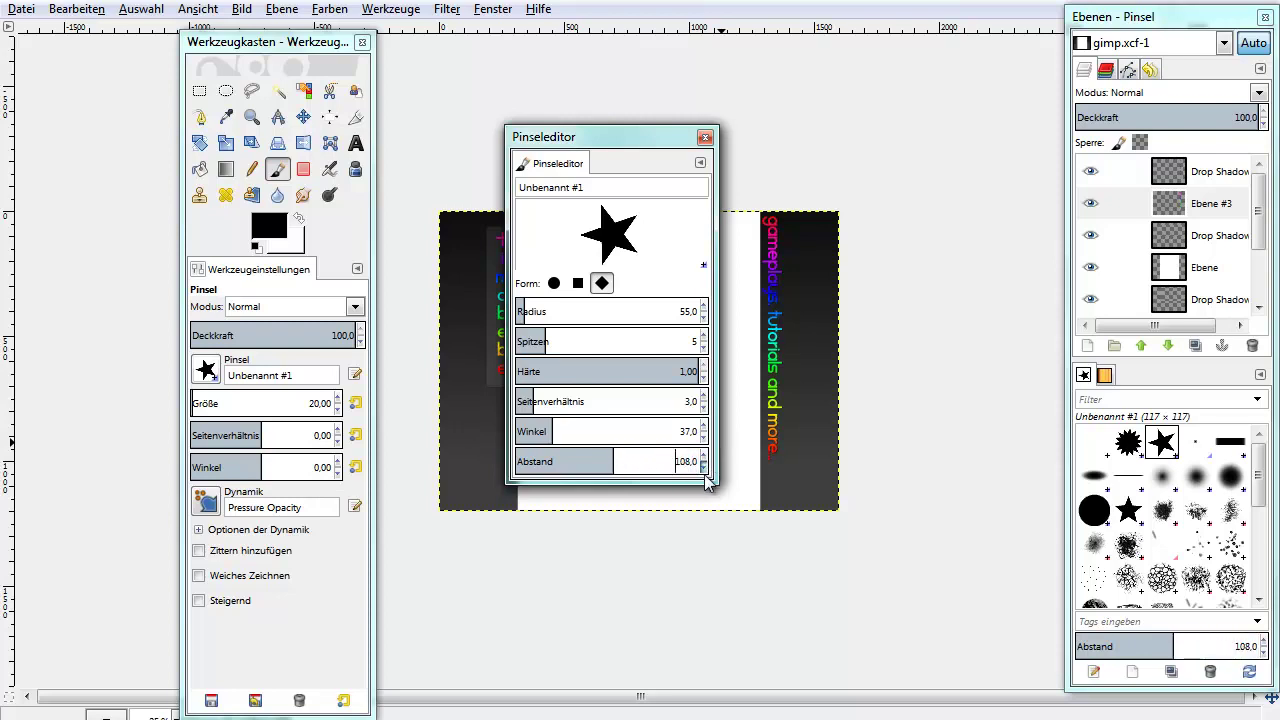
pyautogui.click(704, 467)
pyautogui.click(705, 456)
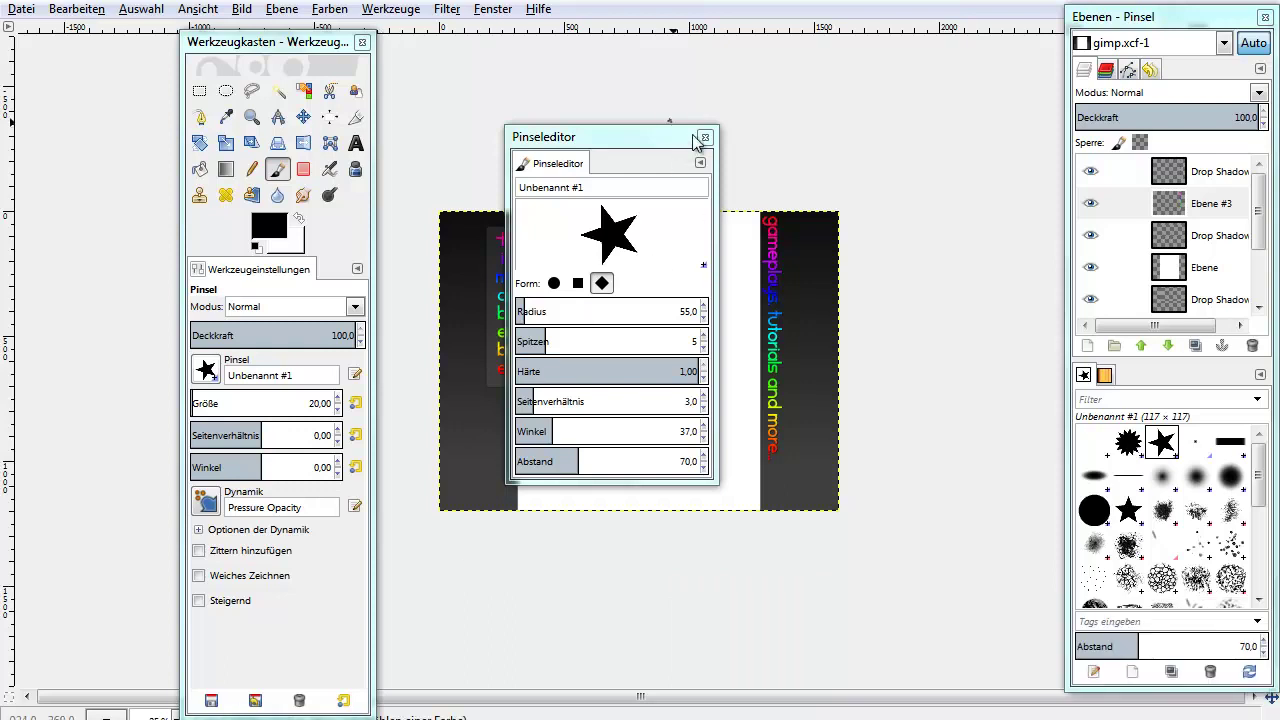
pyautogui.moveTo(681, 138)
pyautogui.mouseDown()
pyautogui.moveTo(899, 186)
pyautogui.moveTo(972, 266)
pyautogui.mouseUp()
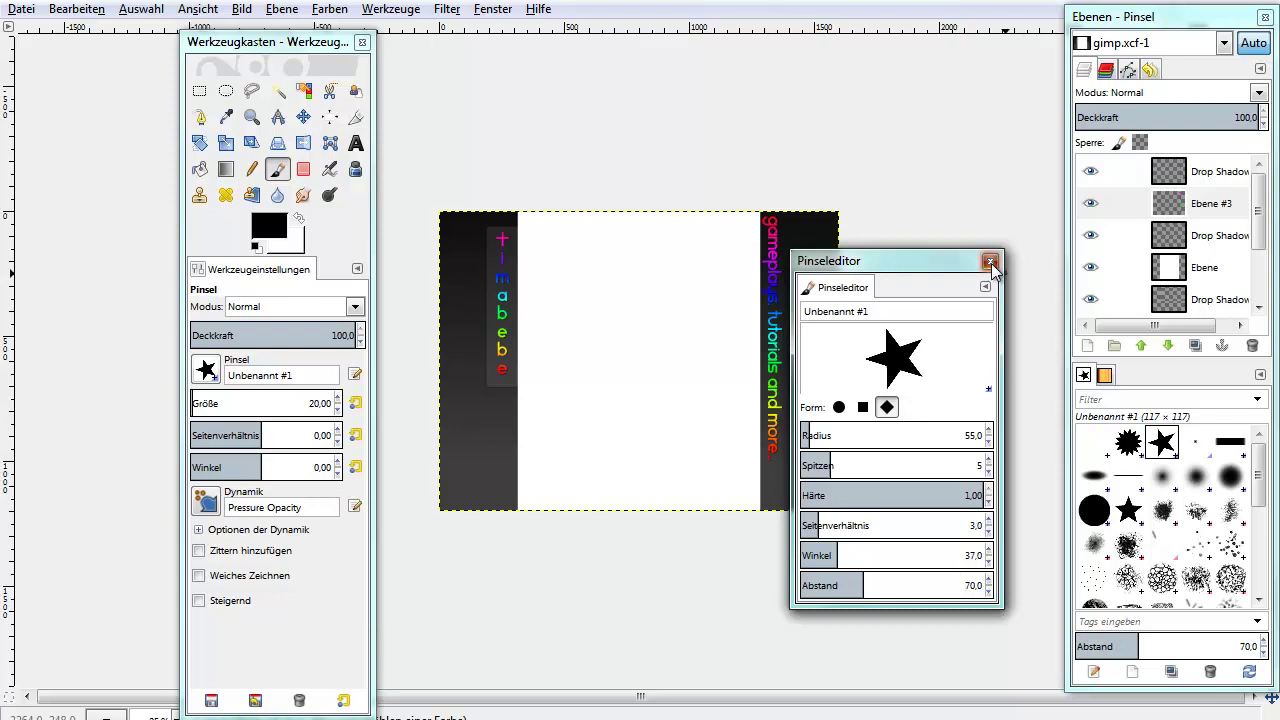
# Select the 2. Star brush at size 340.52, with the canvas zoomed to 50%.
pyautogui.click(990, 263)
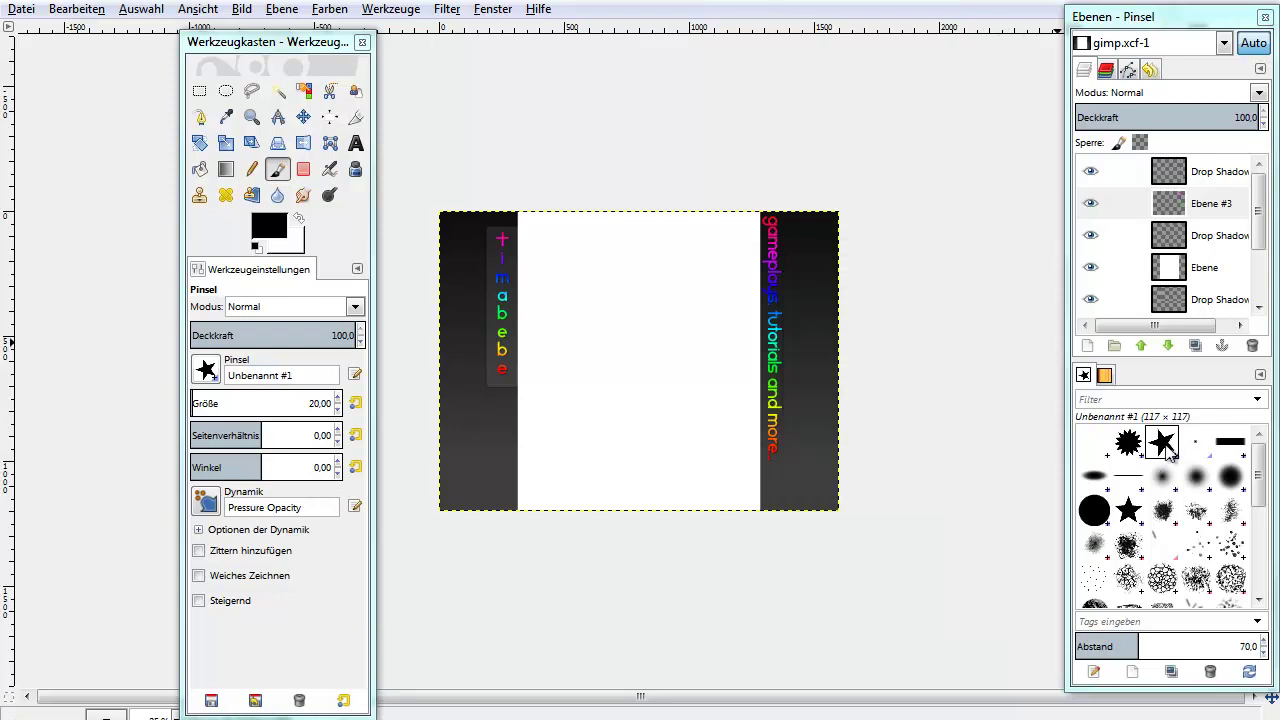
pyautogui.click(1133, 515)
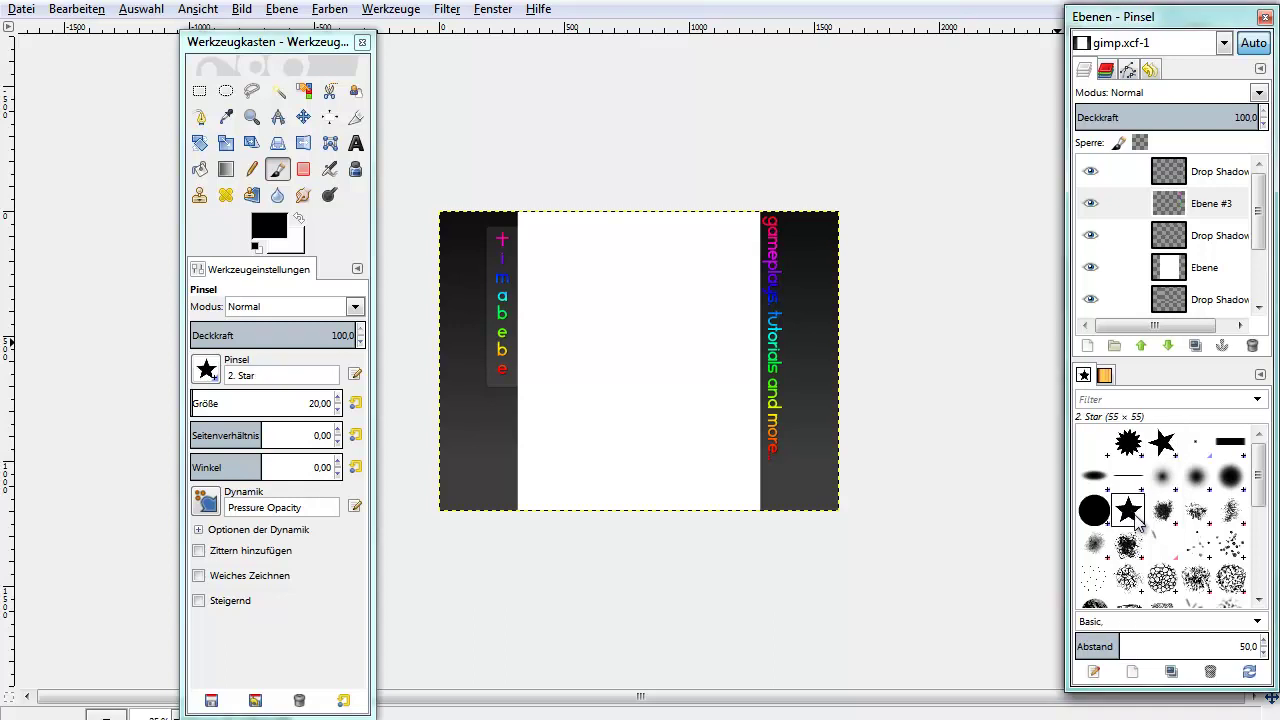
pyautogui.press('+')
pyautogui.press('+')
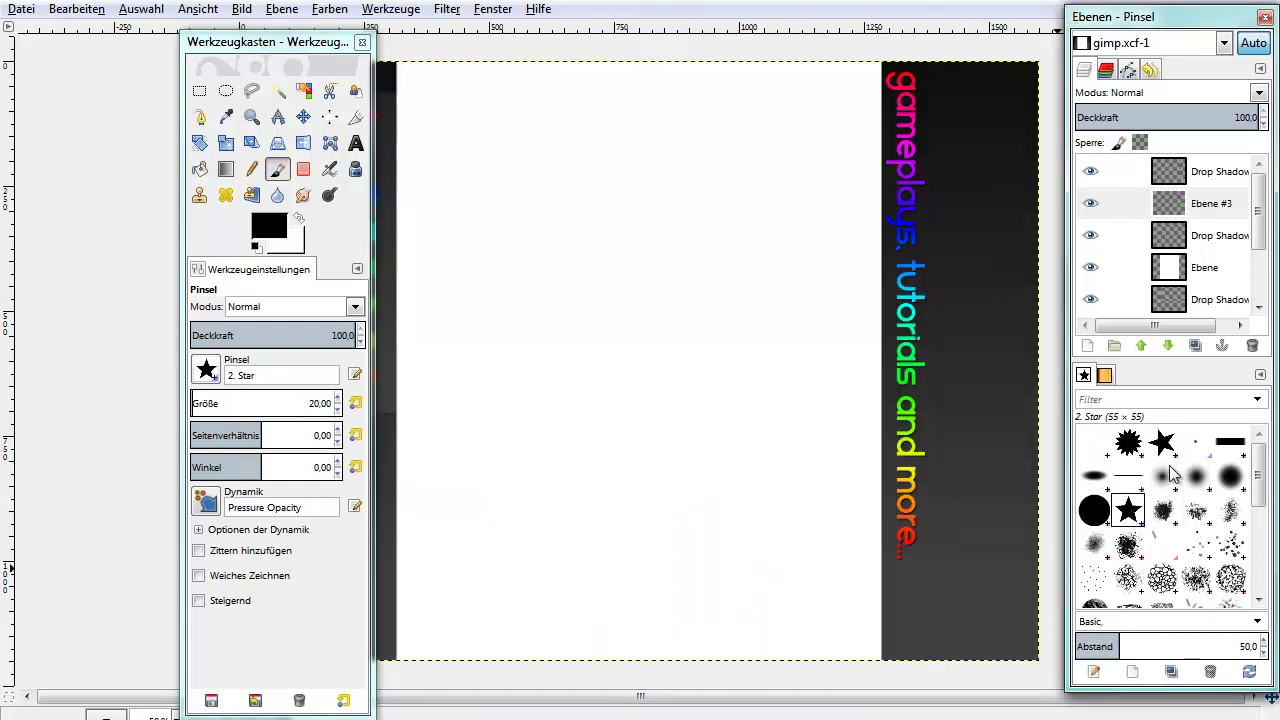
pyautogui.click(1142, 451)
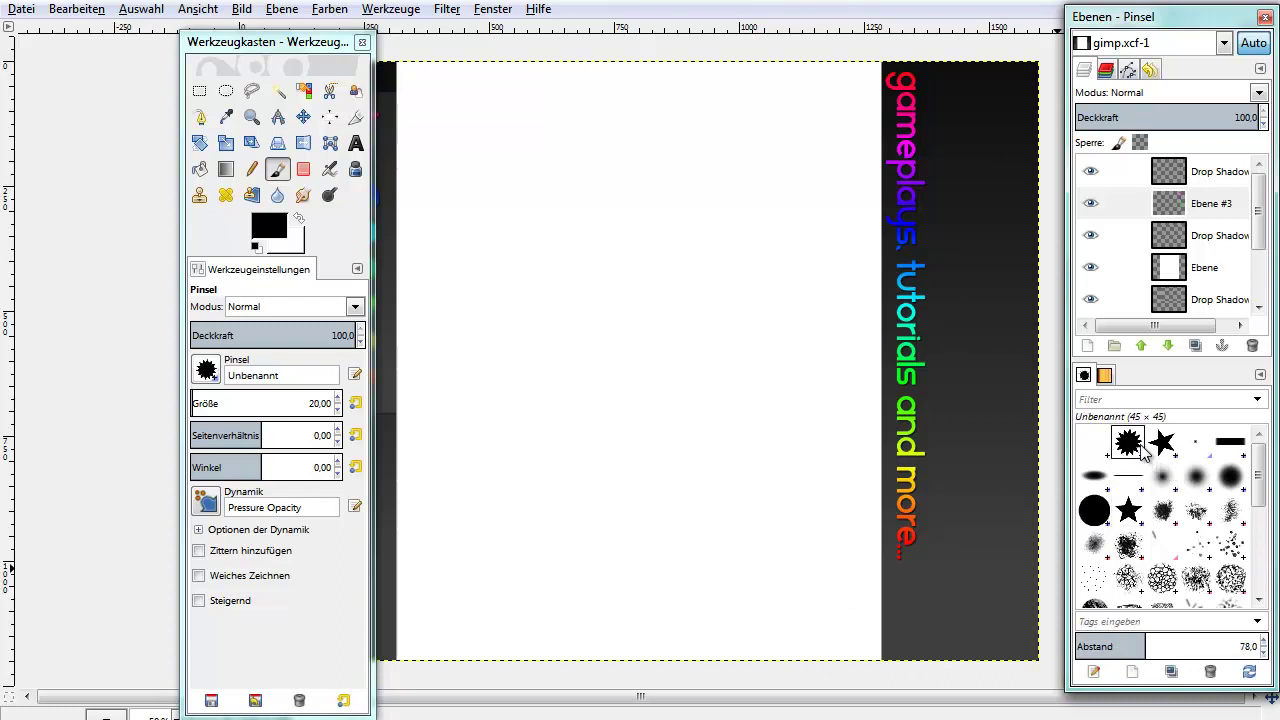
pyautogui.click(1135, 513)
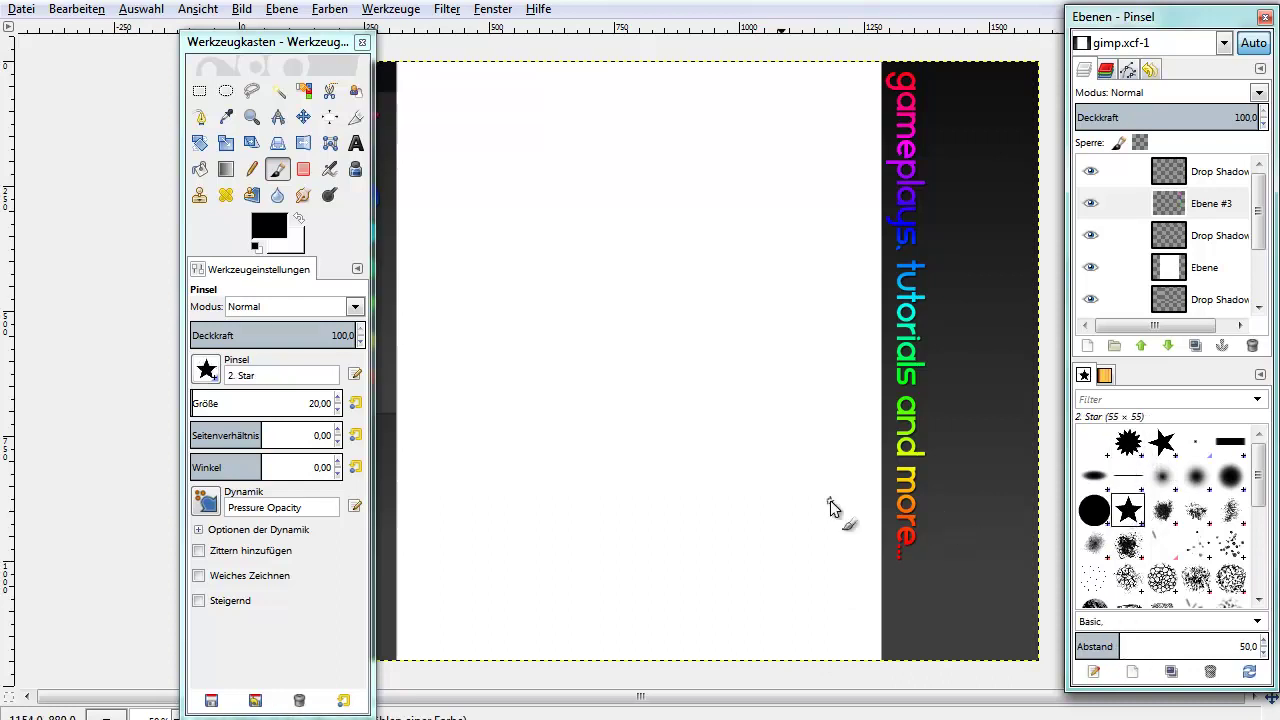
pyautogui.moveTo(224, 410); pyautogui.dragTo(236, 406)
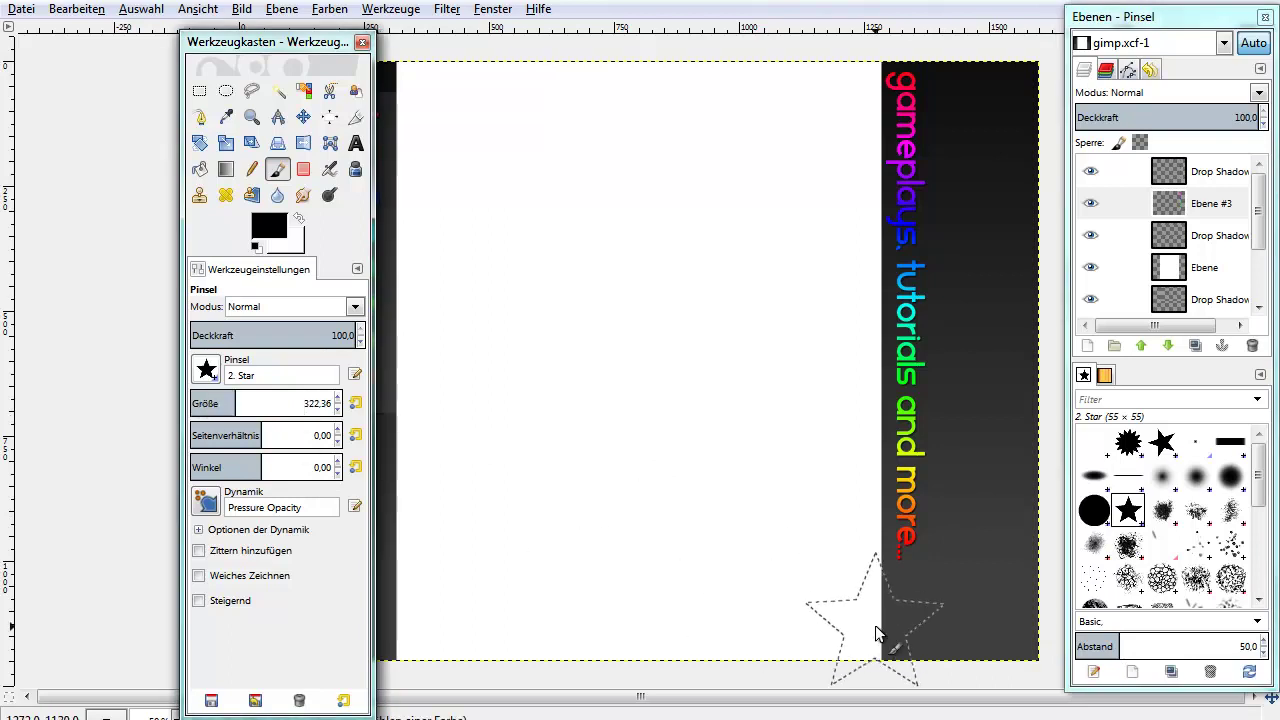
pyautogui.moveTo(236, 405); pyautogui.dragTo(262, 403)
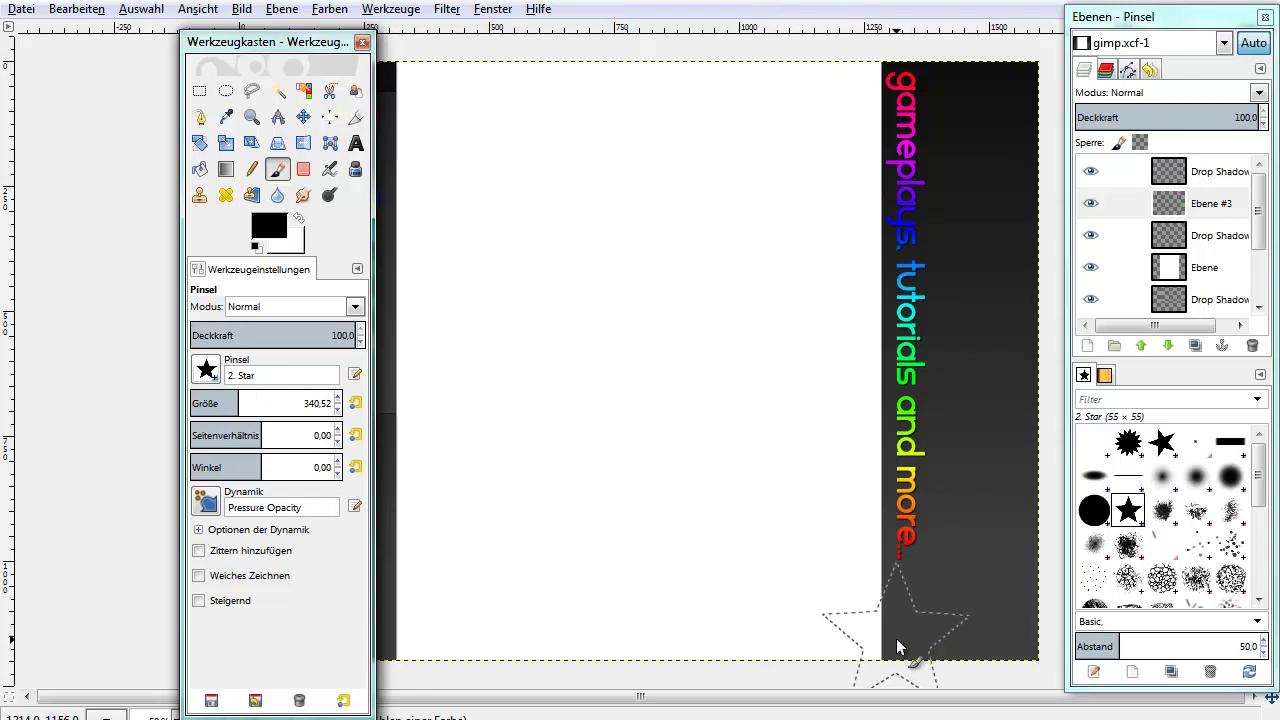
# Add transparent layer Ebene #4 and stamp one large black star at the lower right.
pyautogui.click(1087, 345)
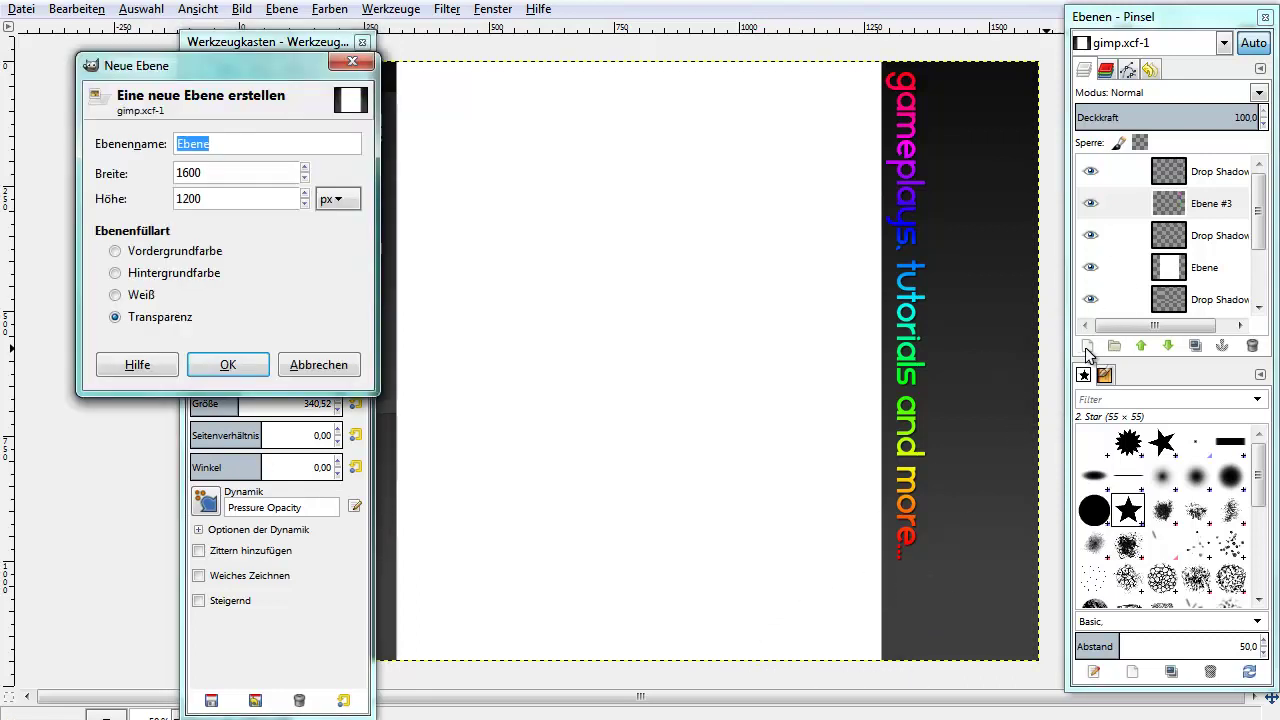
pyautogui.click(232, 363)
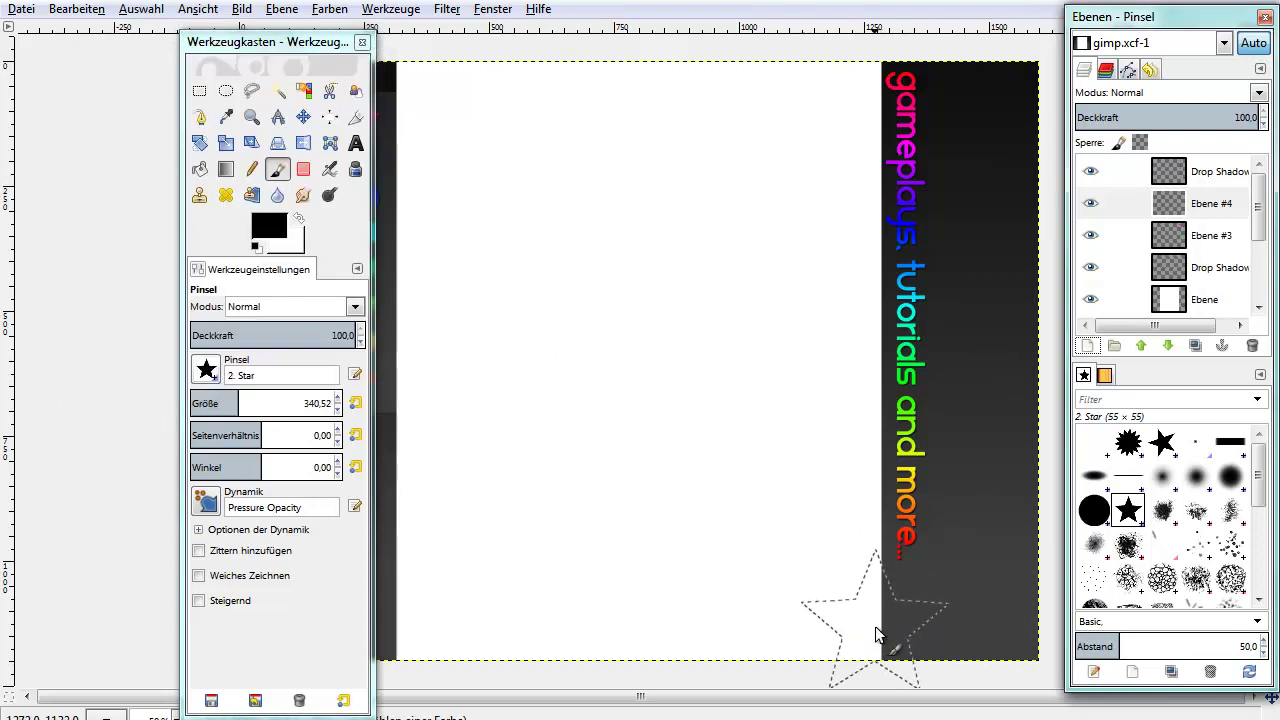
pyautogui.click(874, 622)
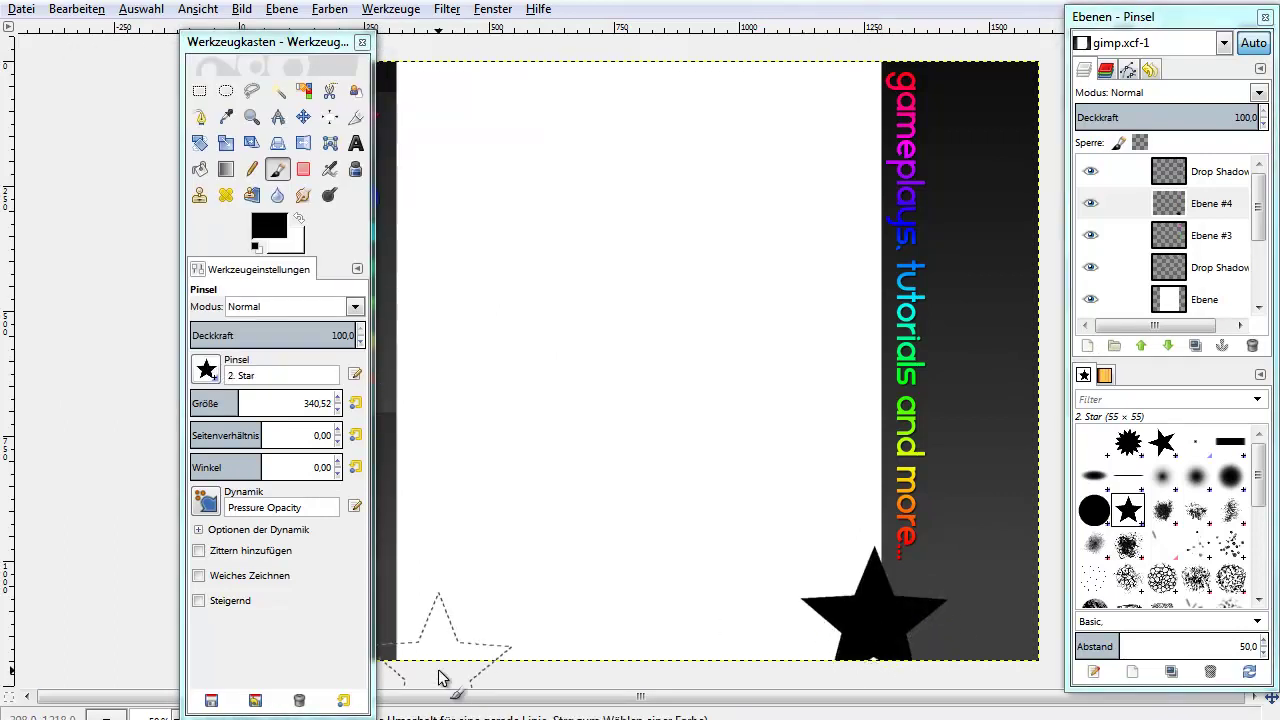
pyautogui.hotkey('ctrl', 'z')
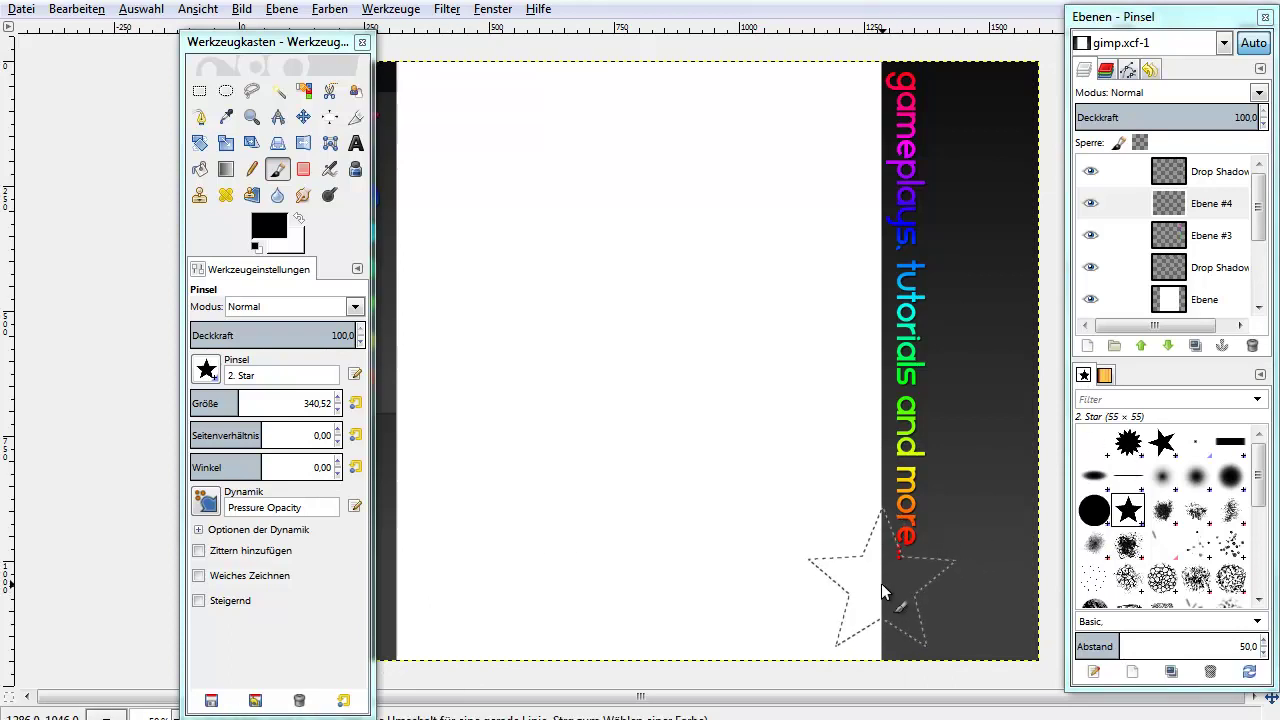
pyautogui.click(870, 595)
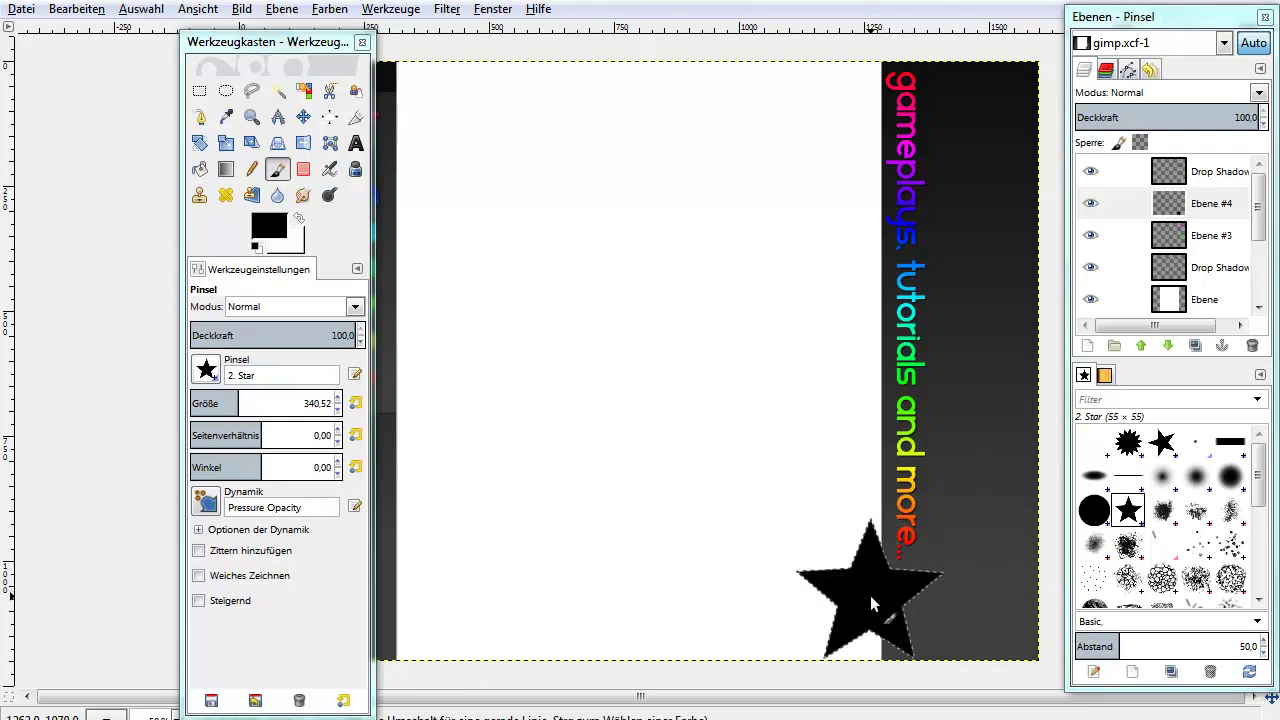
pyautogui.click(200, 143)
# Rotate the star layer 9.32° and move it just beneath the end of the text.
pyautogui.press('Tab')
pyautogui.moveTo(465, 438); pyautogui.dragTo(473, 405)
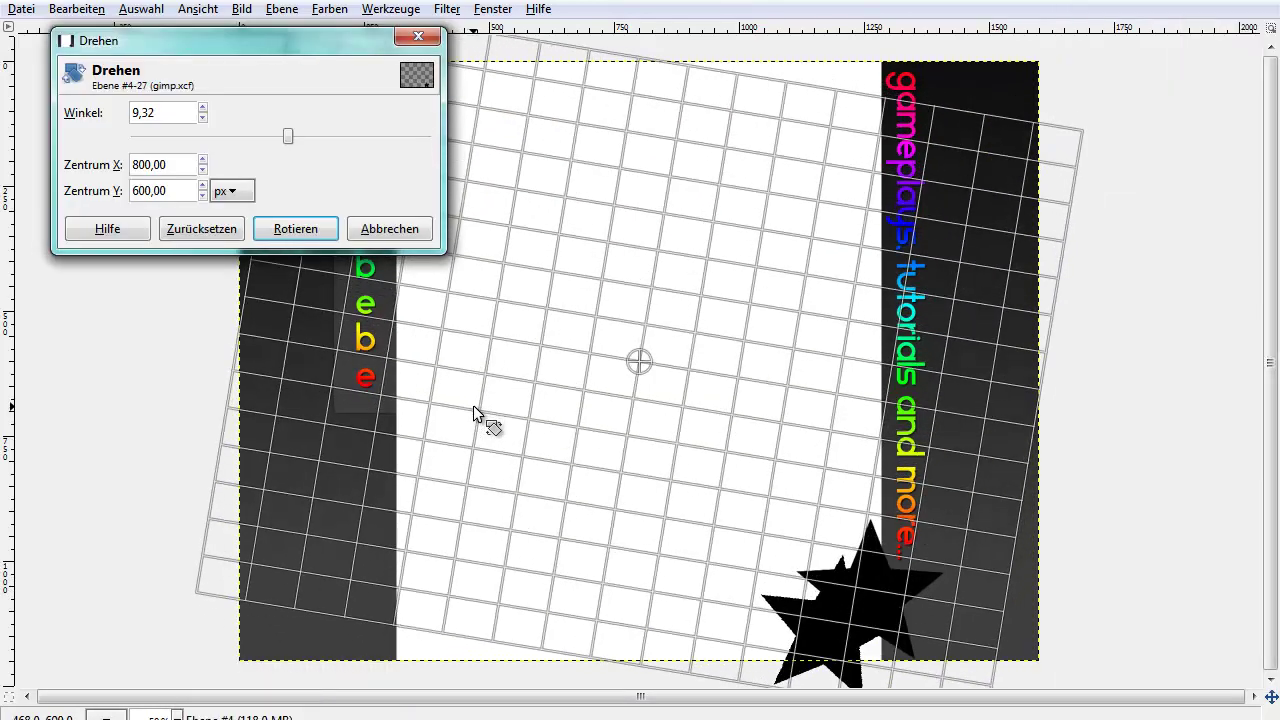
pyautogui.click(295, 228)
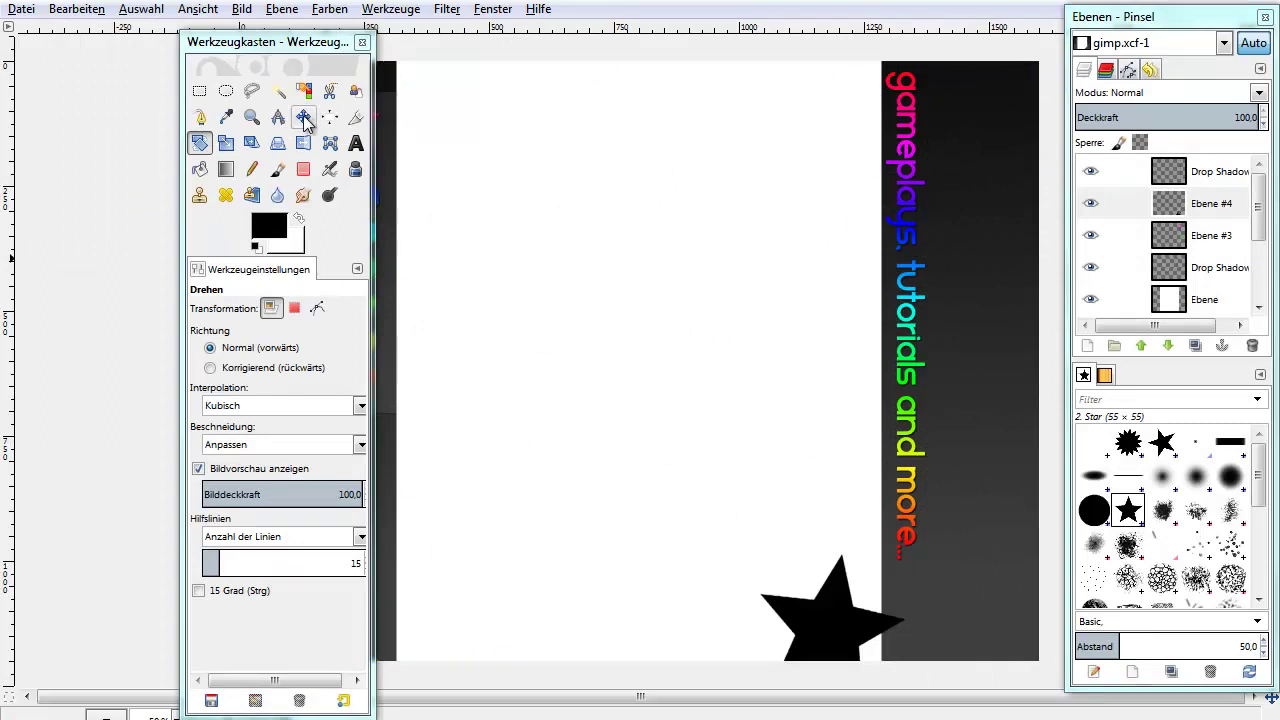
pyautogui.click(303, 116)
pyautogui.moveTo(742, 418); pyautogui.dragTo(798, 385)
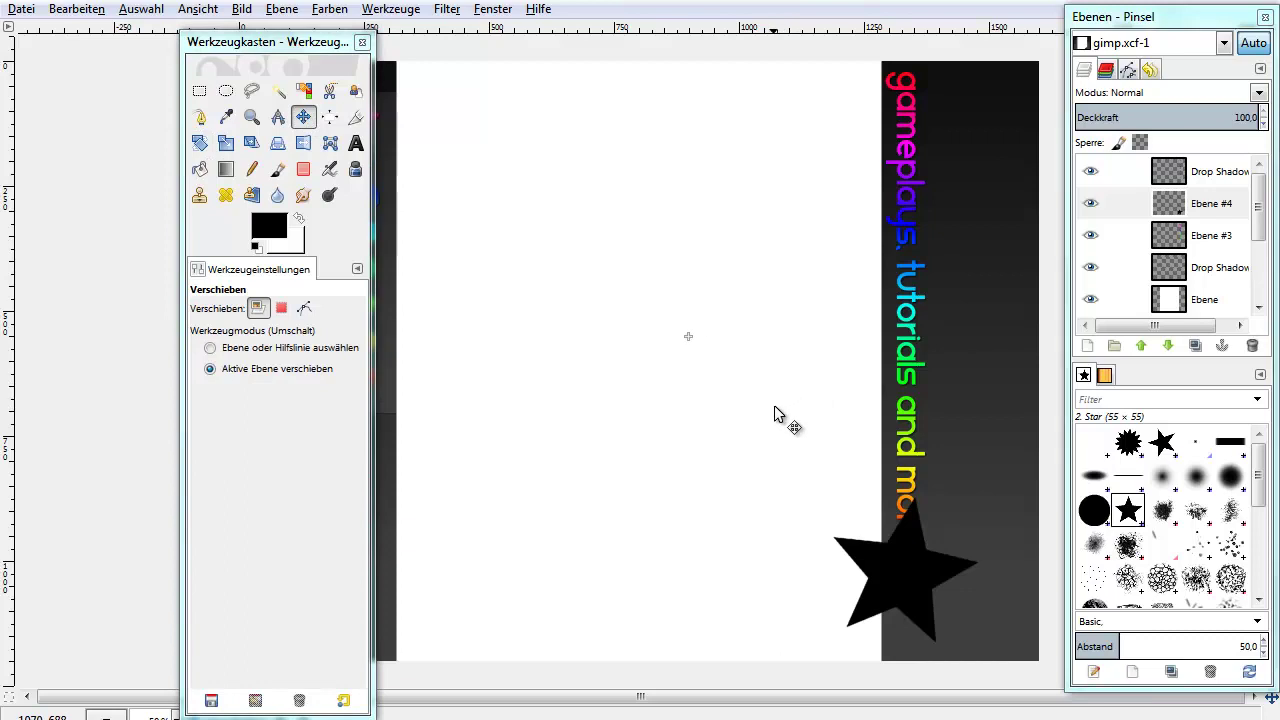
pyautogui.moveTo(769, 428)
pyautogui.mouseDown()
pyautogui.moveTo(830, 491)
pyautogui.moveTo(825, 462)
pyautogui.mouseUp()
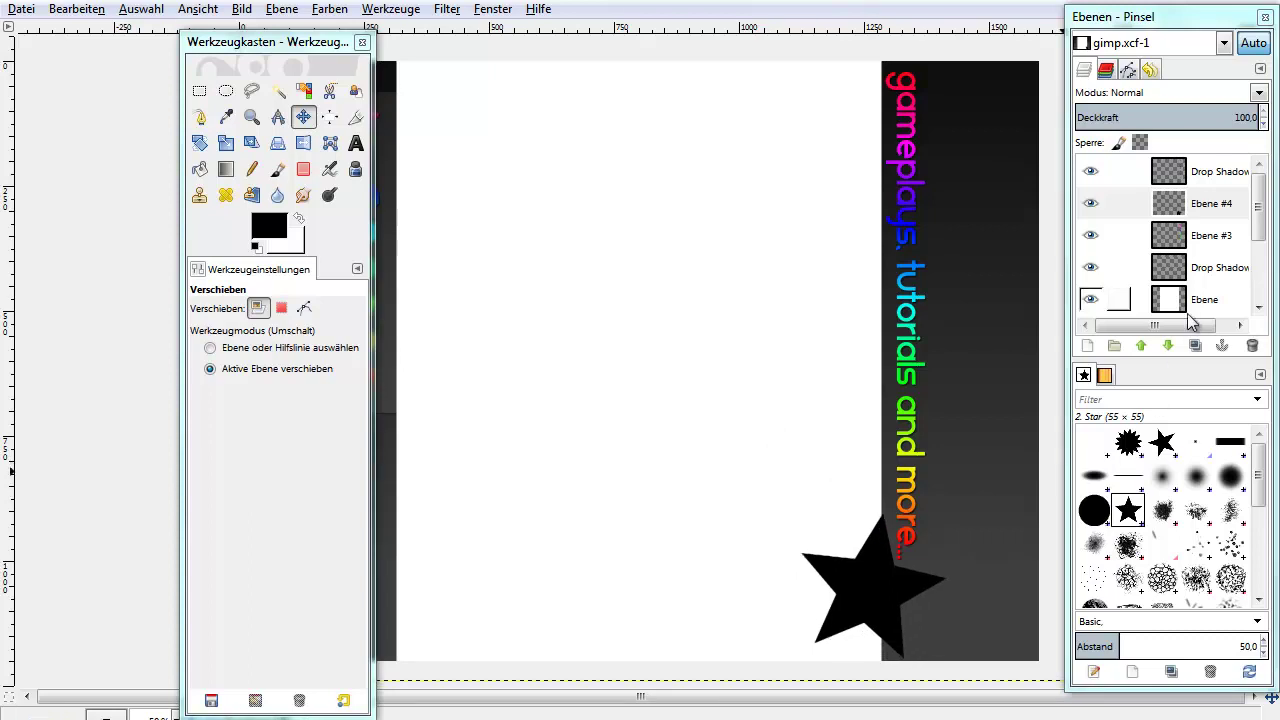
# Make a selection from the star's alpha, delete its layer, and add a new layer above Ebene #3.
pyautogui.rightClick(1162, 208)
pyautogui.click(1027, 689)
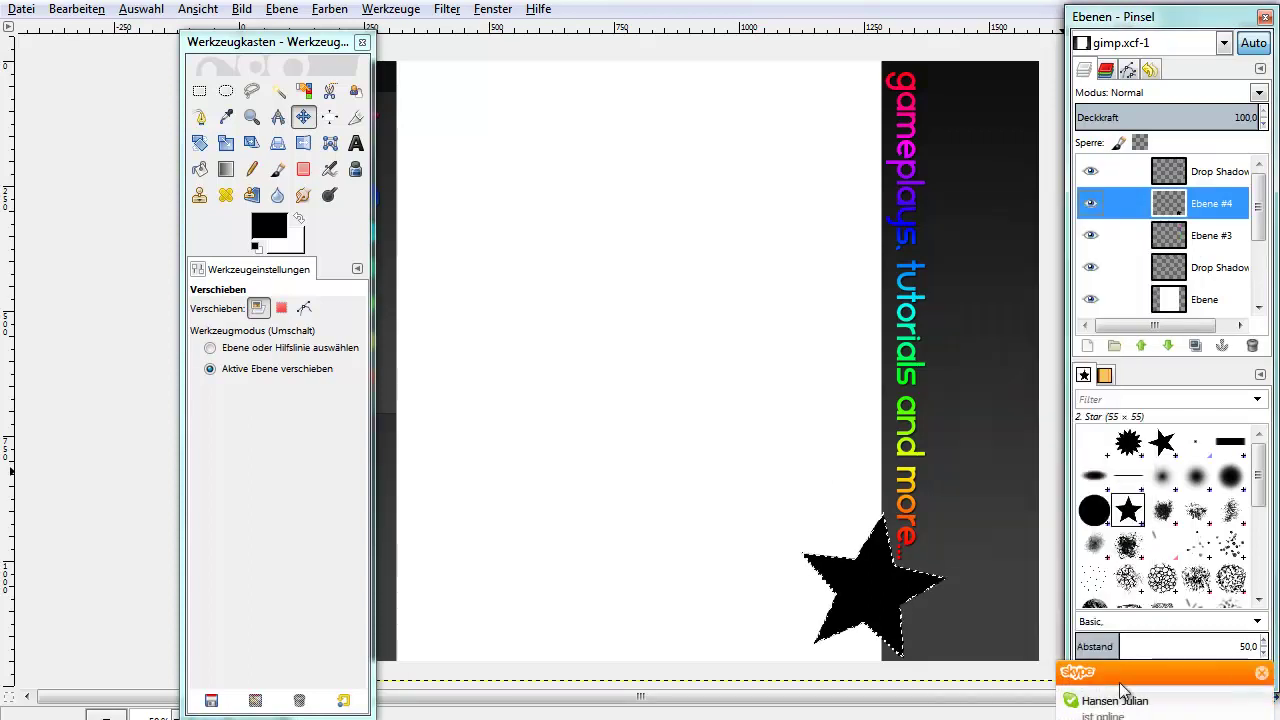
pyautogui.click(1251, 345)
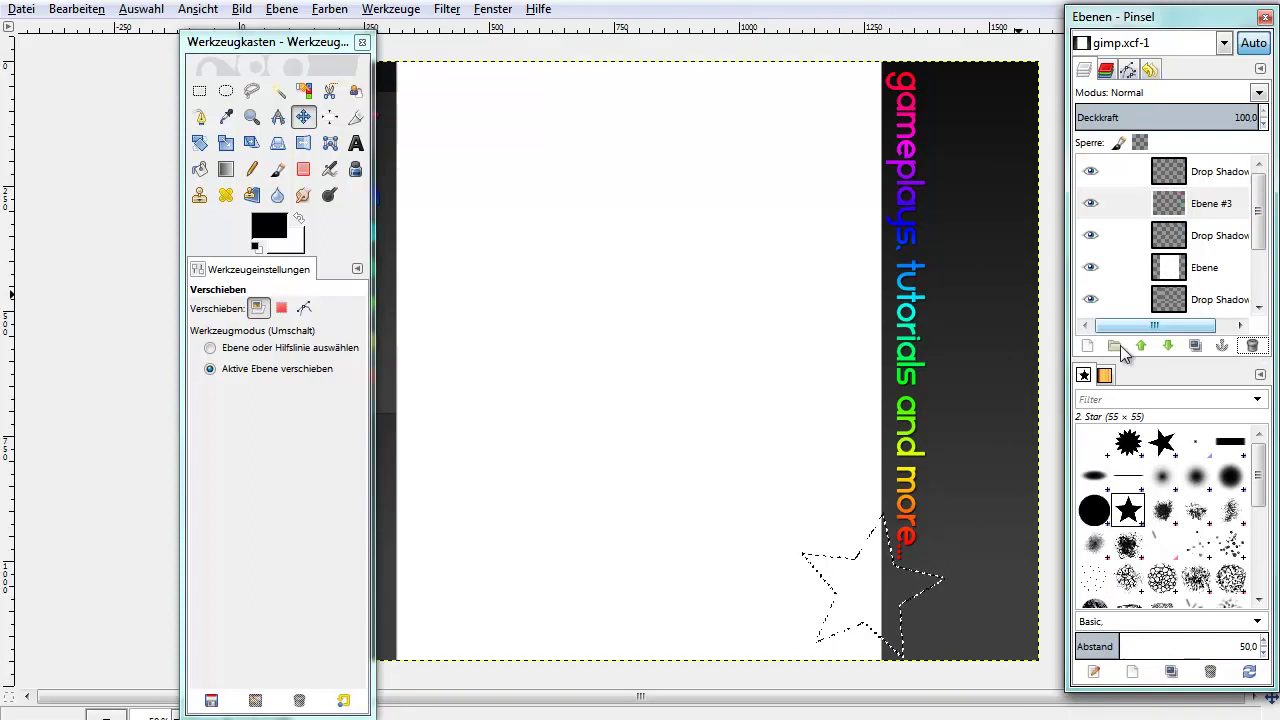
pyautogui.click(1091, 203)
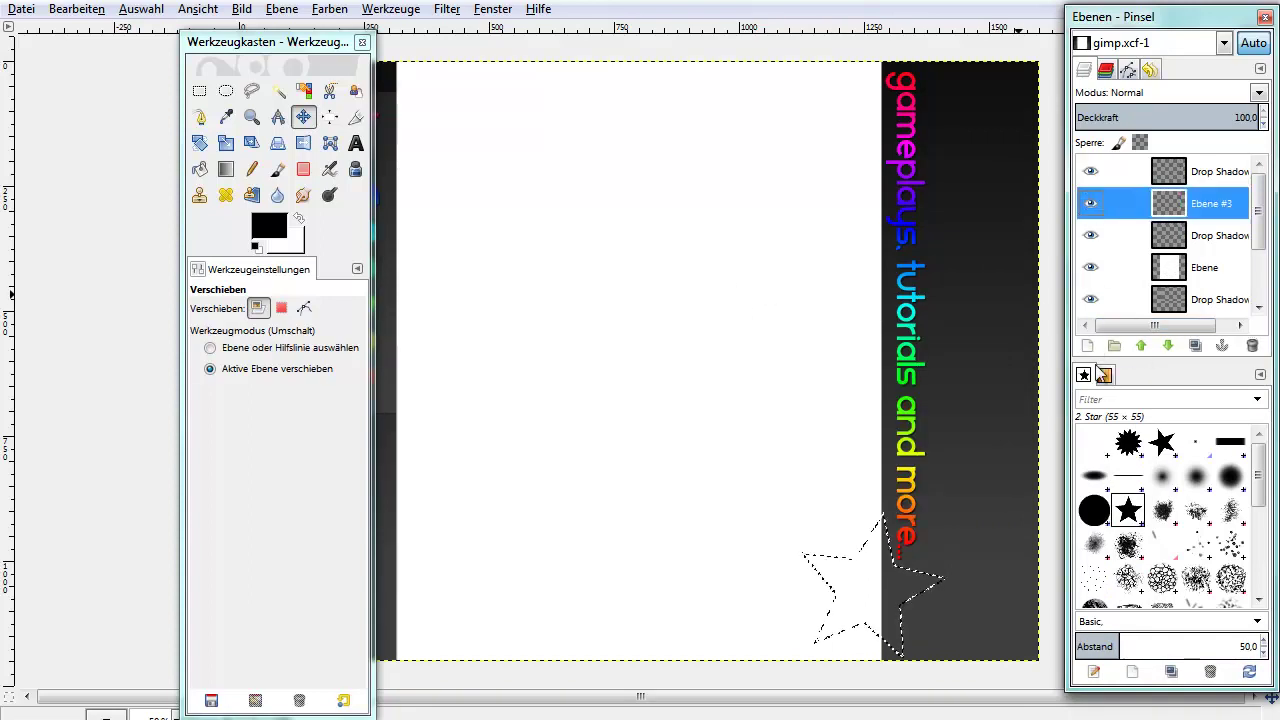
pyautogui.click(1087, 345)
pyautogui.click(276, 411)
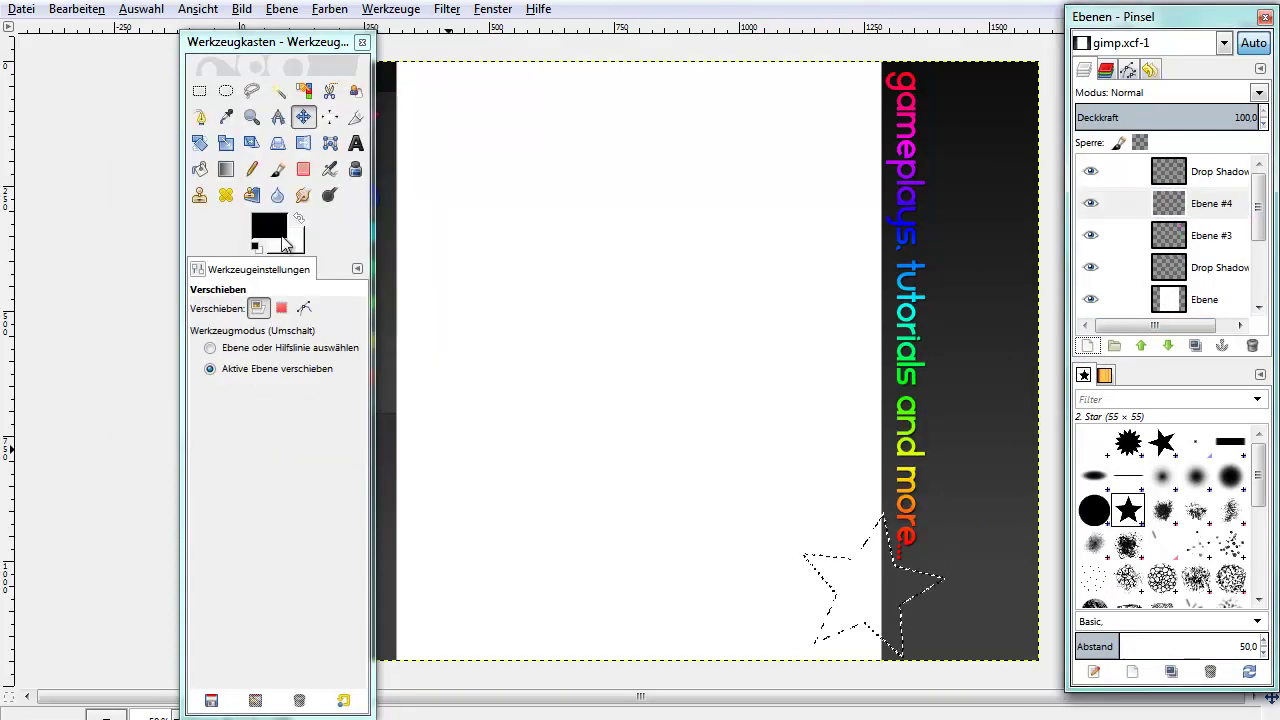
pyautogui.click(226, 169)
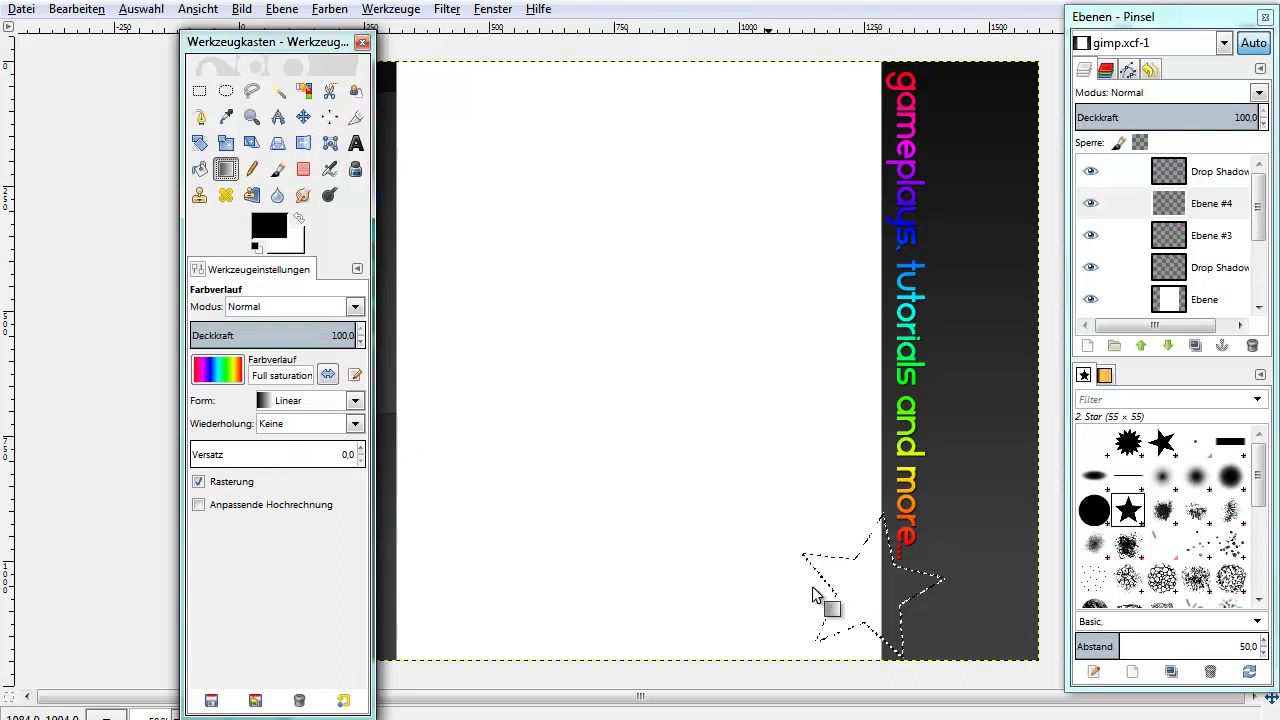
# Fill the star selection with a diagonal Full saturation rainbow gradient from its right tip.
pyautogui.moveTo(820, 512); pyautogui.dragTo(927, 610)
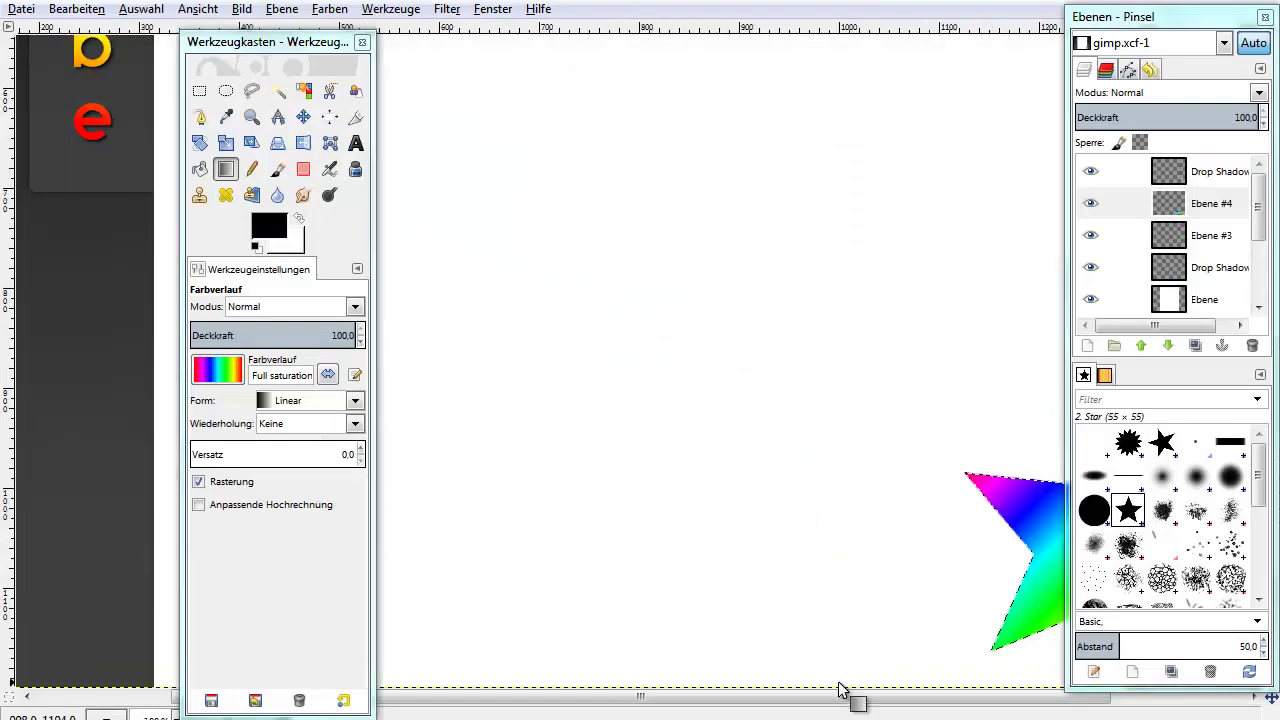
pyautogui.moveTo(843, 691); pyautogui.dragTo(978, 691)
pyautogui.moveTo(1020, 516); pyautogui.dragTo(749, 625)
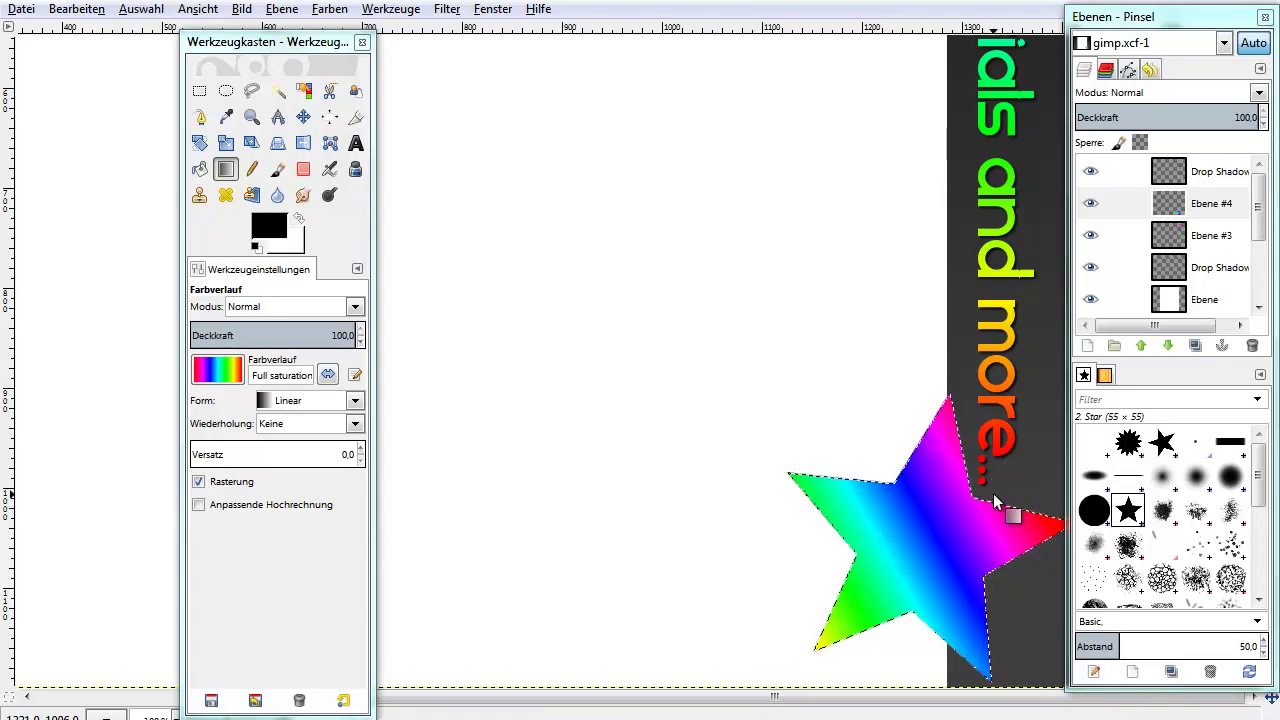
pyautogui.moveTo(952, 425); pyautogui.dragTo(903, 607)
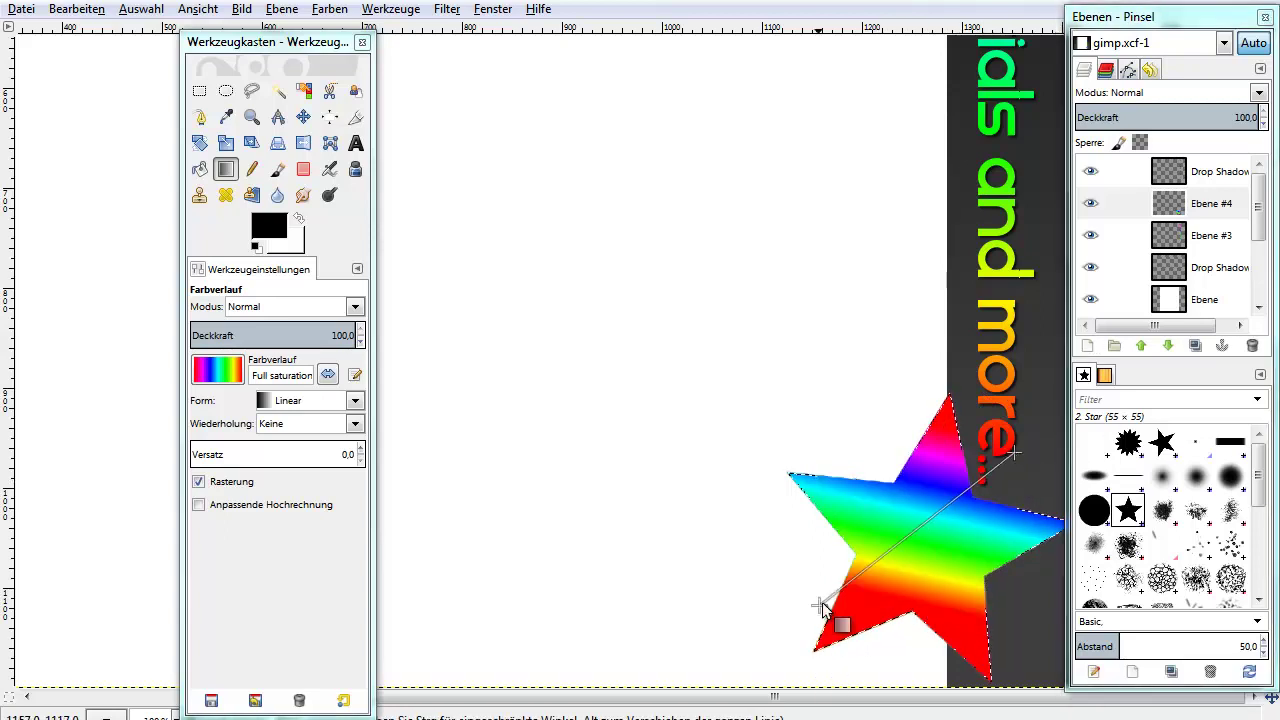
pyautogui.moveTo(1003, 490); pyautogui.dragTo(812, 632)
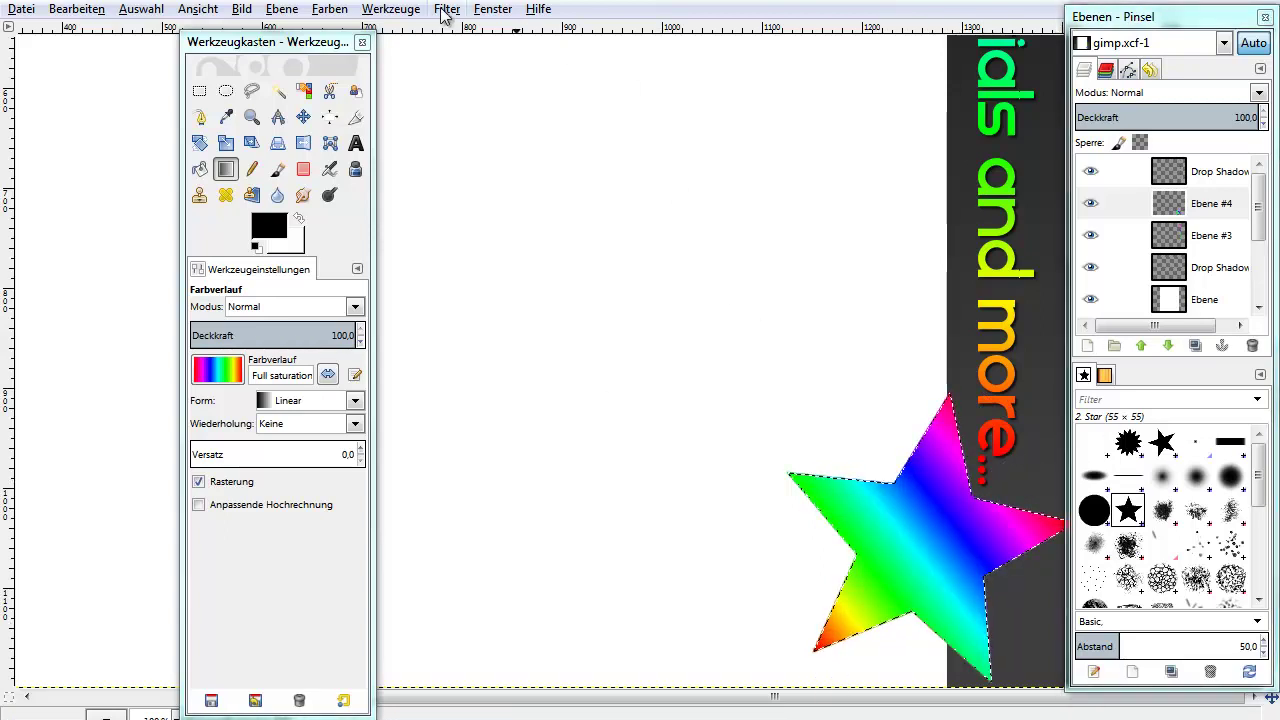
pyautogui.click(447, 9)
# Add a drop shadow with blur 5, merge it down, and lower it beneath the background layer.
pyautogui.click(476, 52)
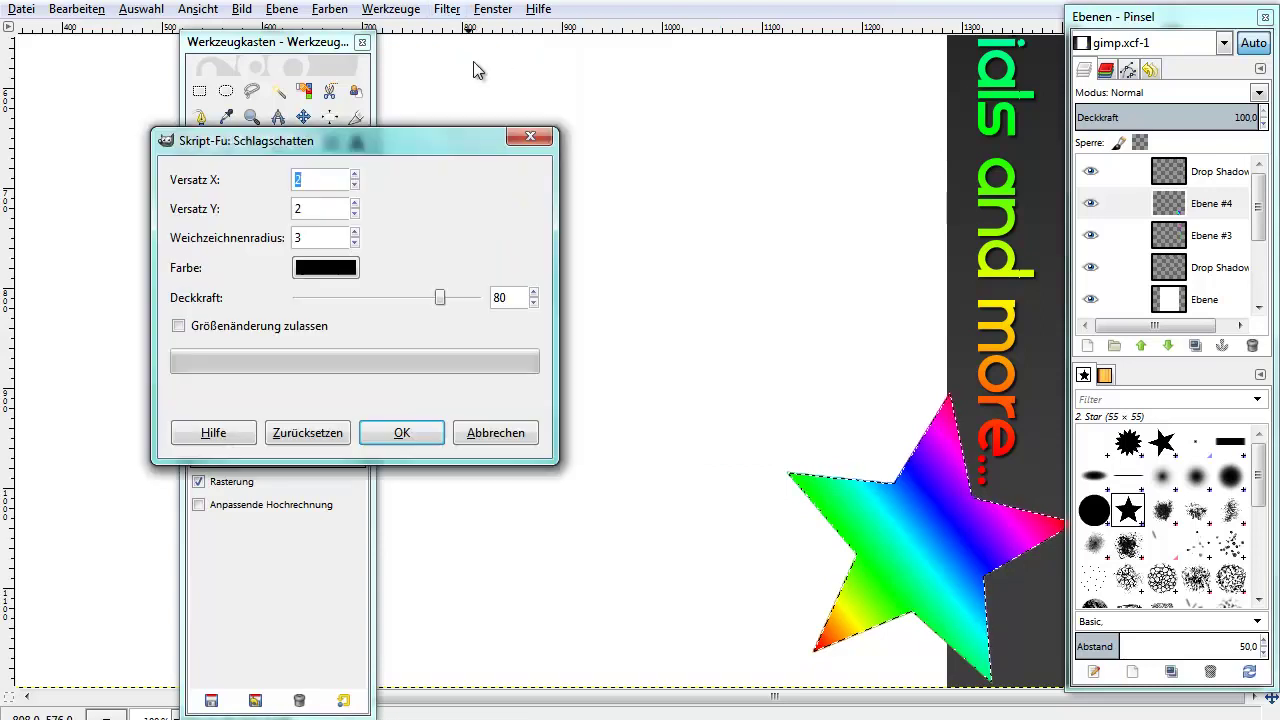
pyautogui.click(354, 233)
pyautogui.click(354, 233)
pyautogui.click(400, 434)
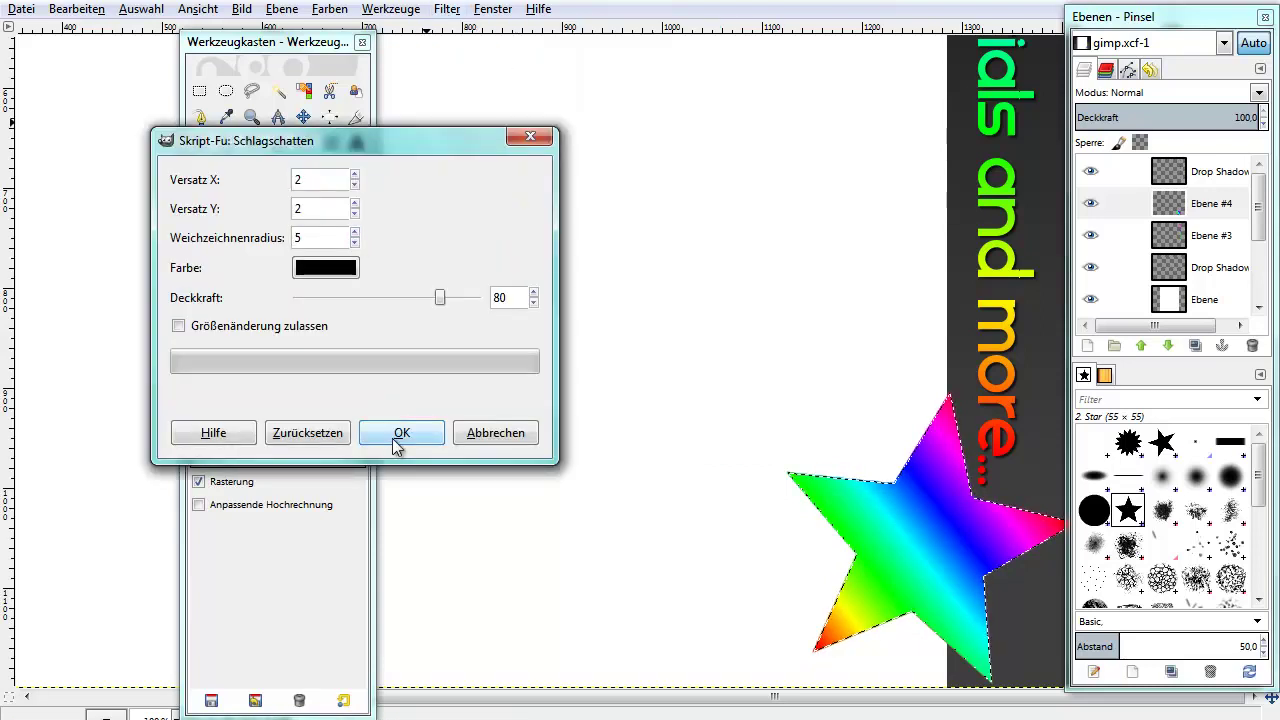
pyautogui.rightClick(1205, 176)
pyautogui.click(1087, 321)
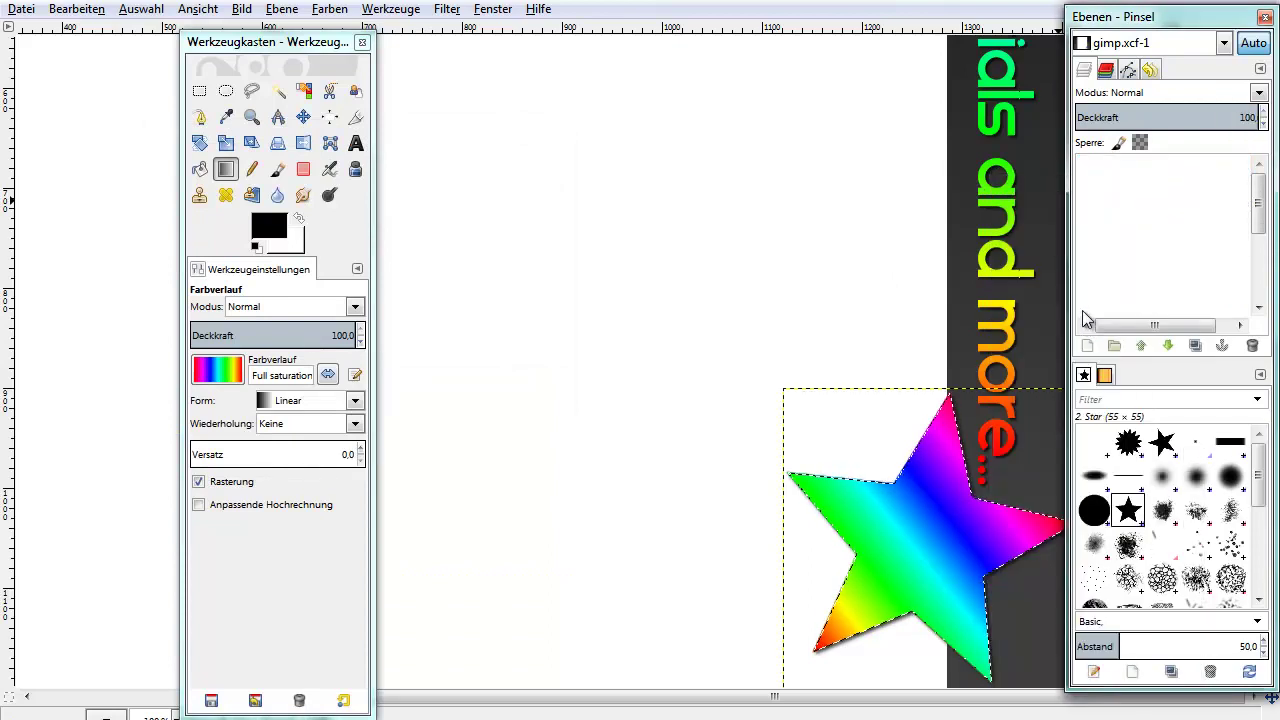
pyautogui.click(1173, 347)
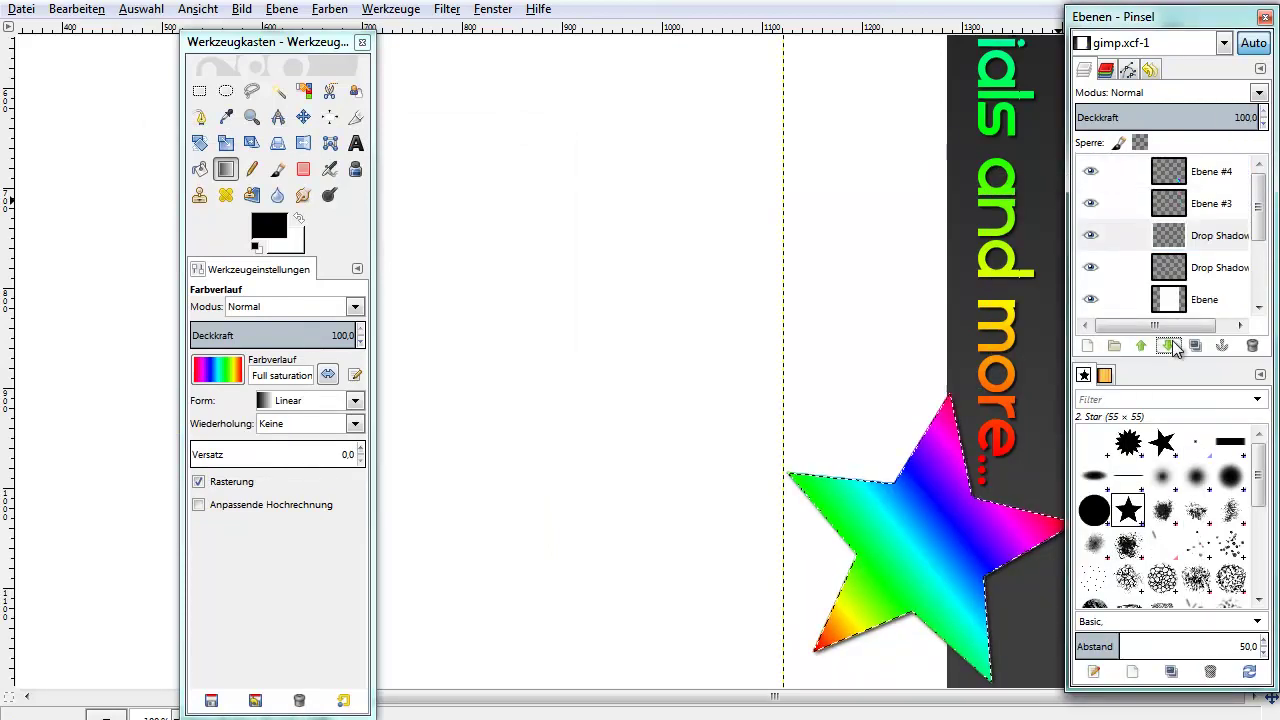
pyautogui.click(1175, 347)
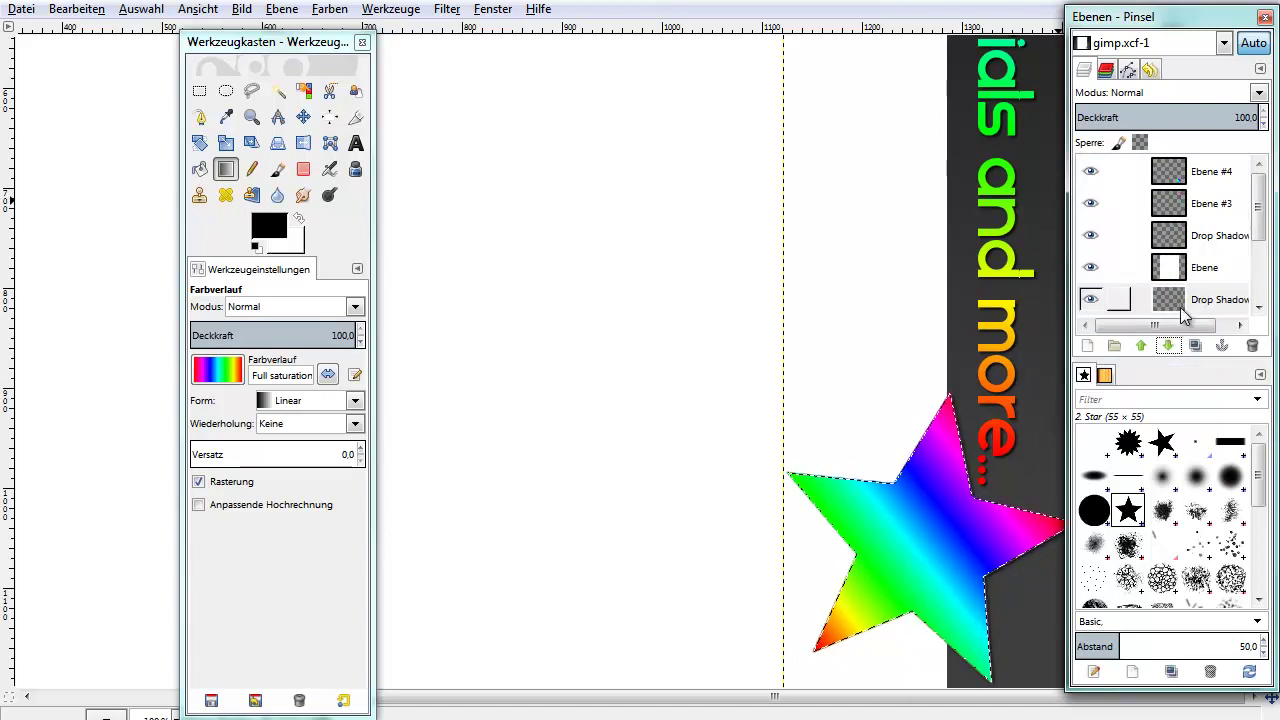
pyautogui.click(1091, 300)
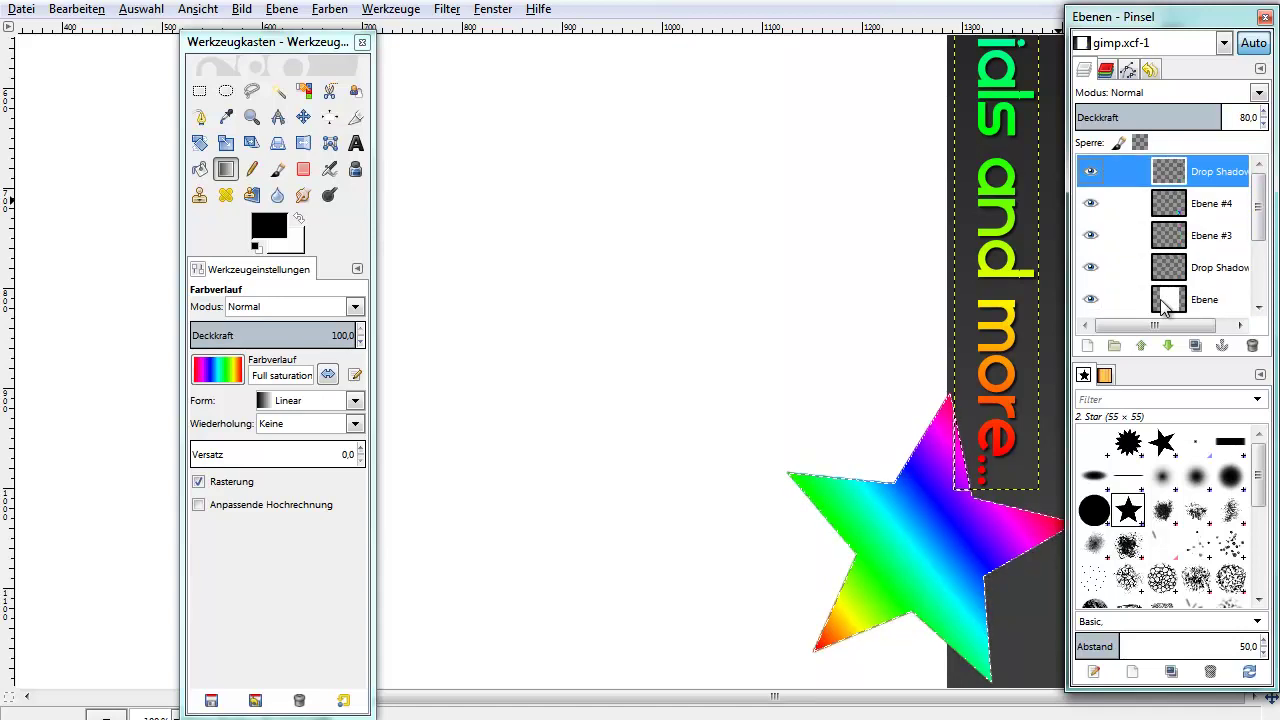
# Reselect the star from its alpha channel and repeat the drop shadow on it.
pyautogui.rightClick(1197, 220)
pyautogui.click(1066, 697)
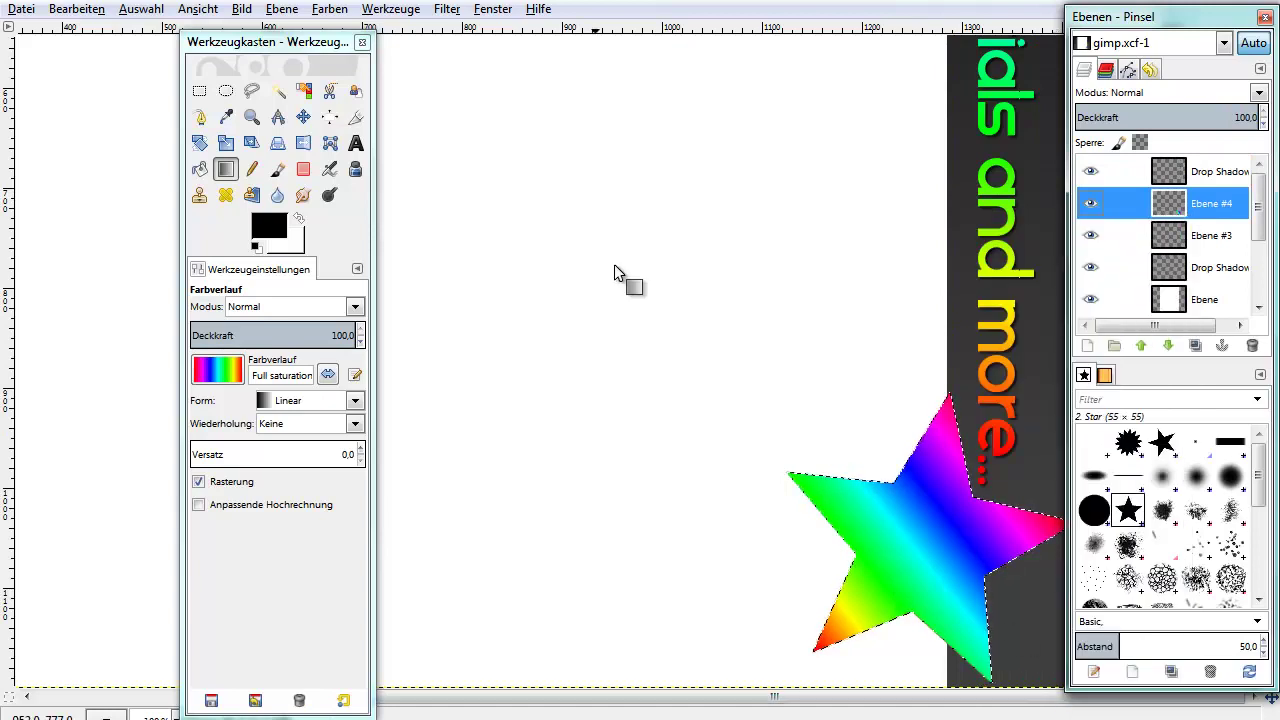
pyautogui.click(457, 9)
pyautogui.click(472, 36)
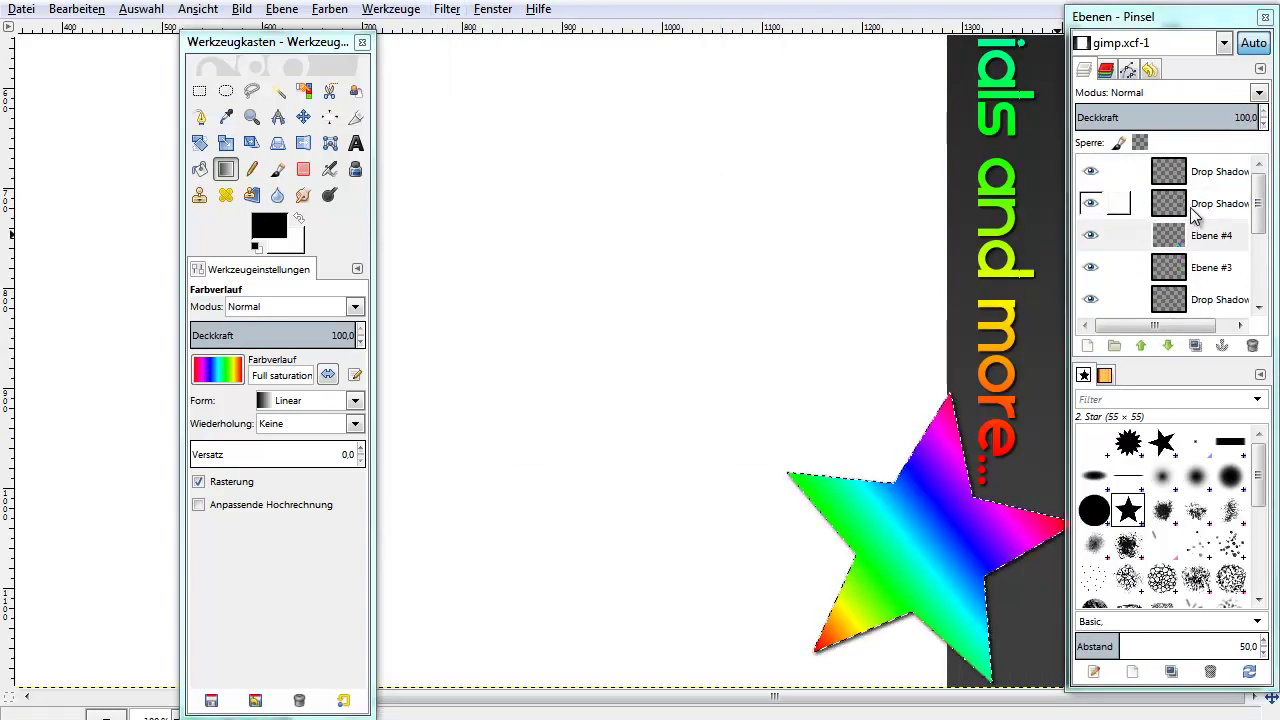
pyautogui.click(1193, 206)
pyautogui.click(1138, 178)
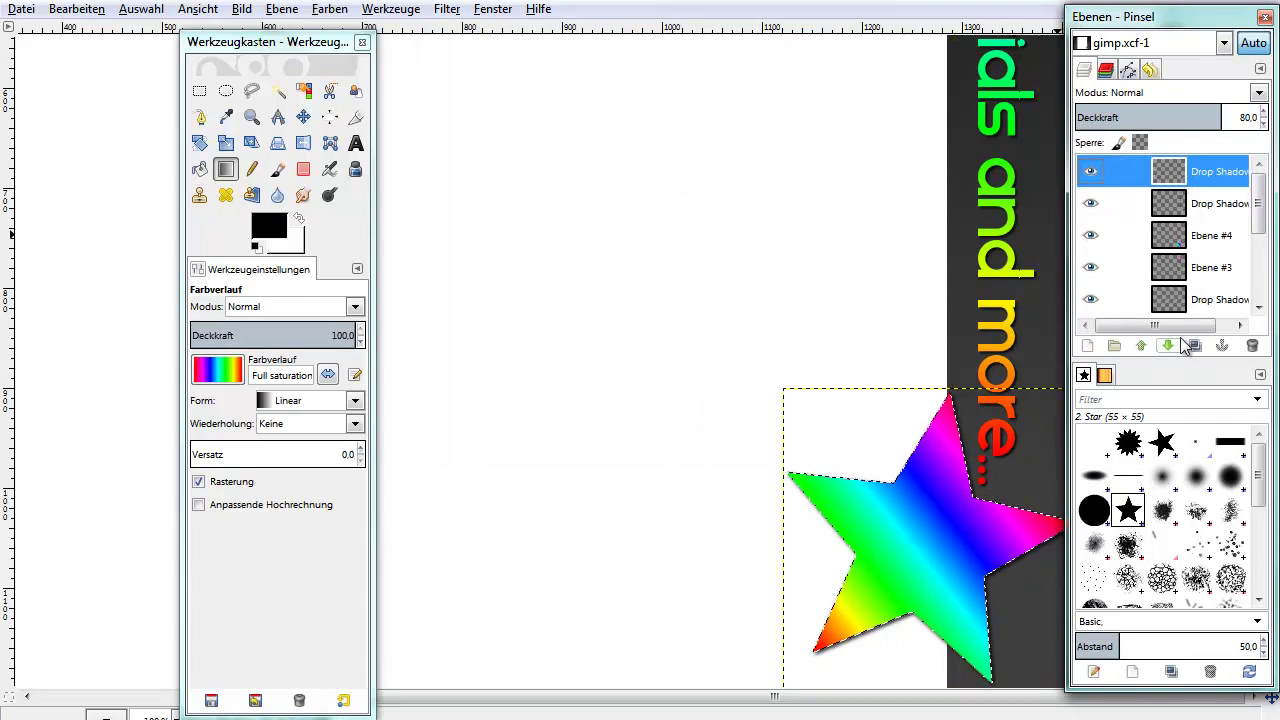
pyautogui.click(1183, 204)
# Merge the shadow into Ebene #4, move it below Ebene, and clear the selection.
pyautogui.rightClick(1183, 204)
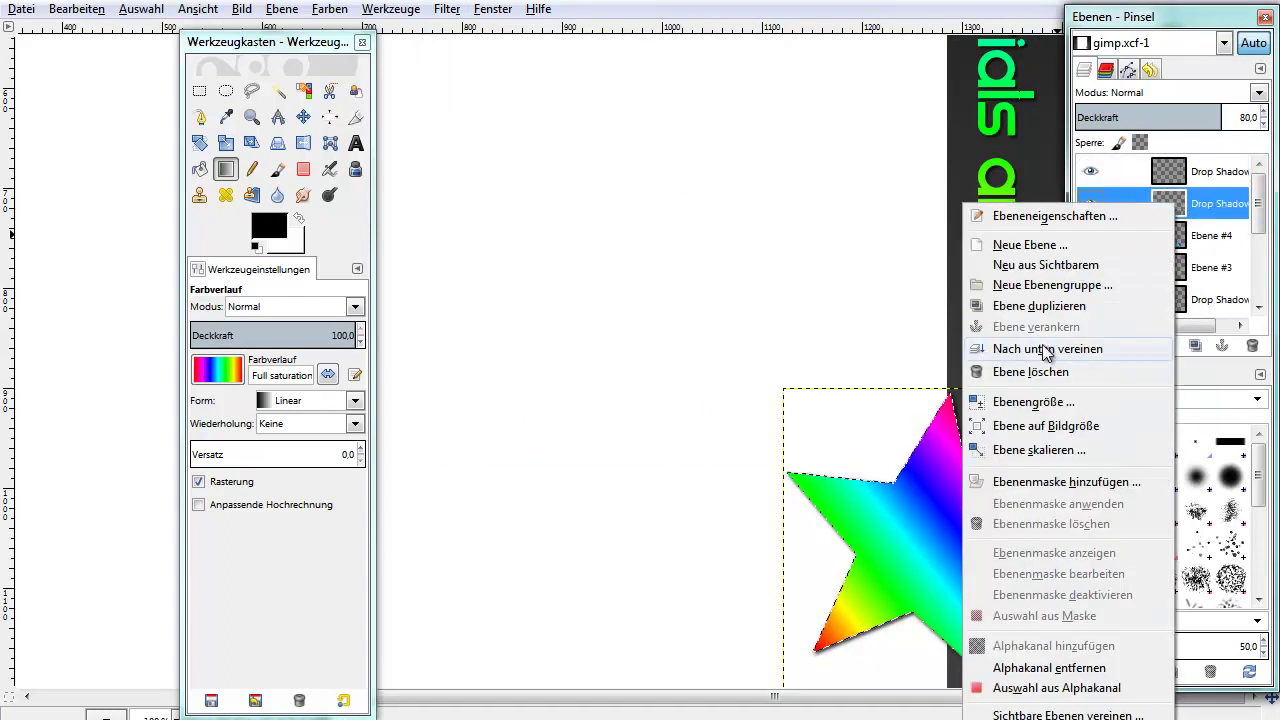
pyautogui.click(1043, 346)
pyautogui.click(1168, 345)
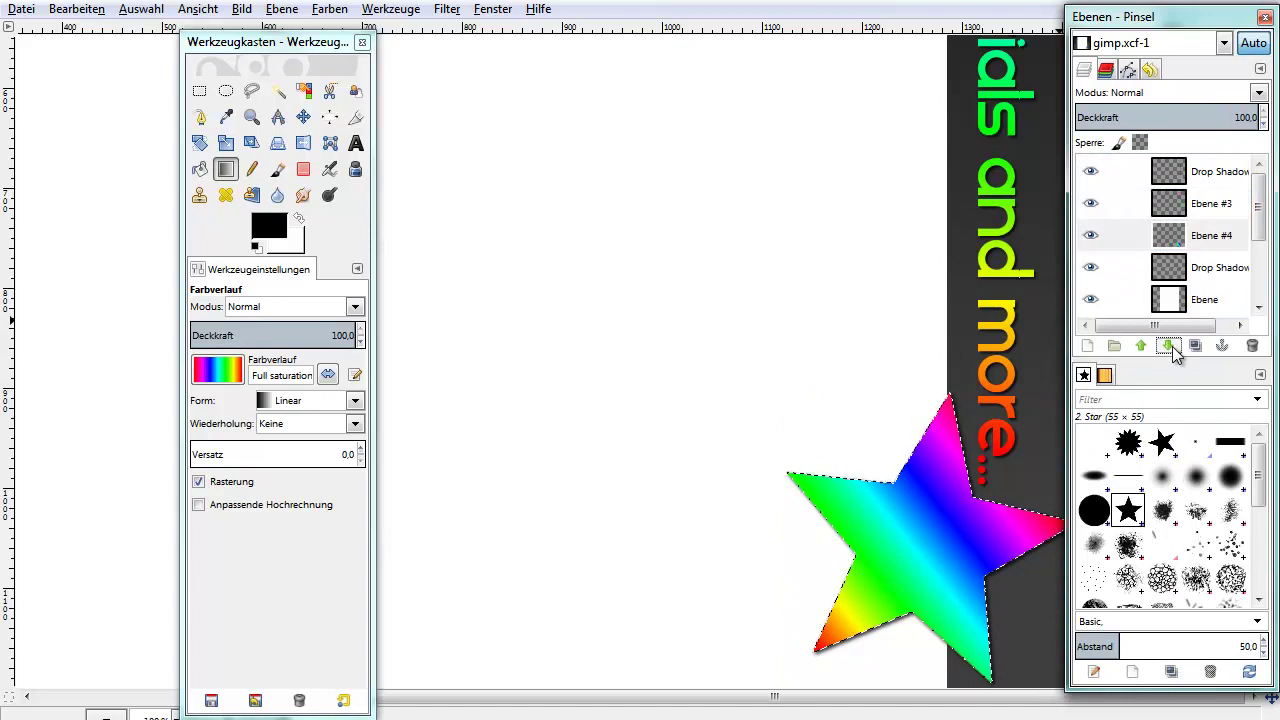
pyautogui.click(1168, 345)
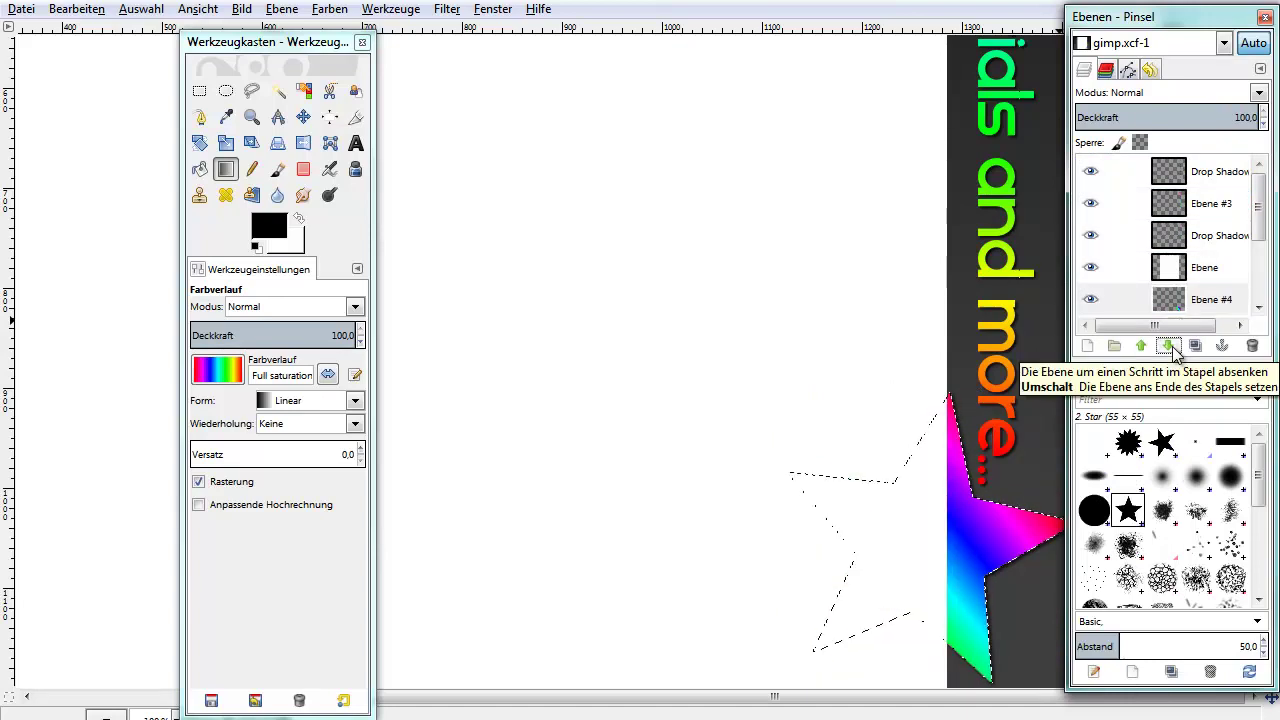
pyautogui.click(141, 9)
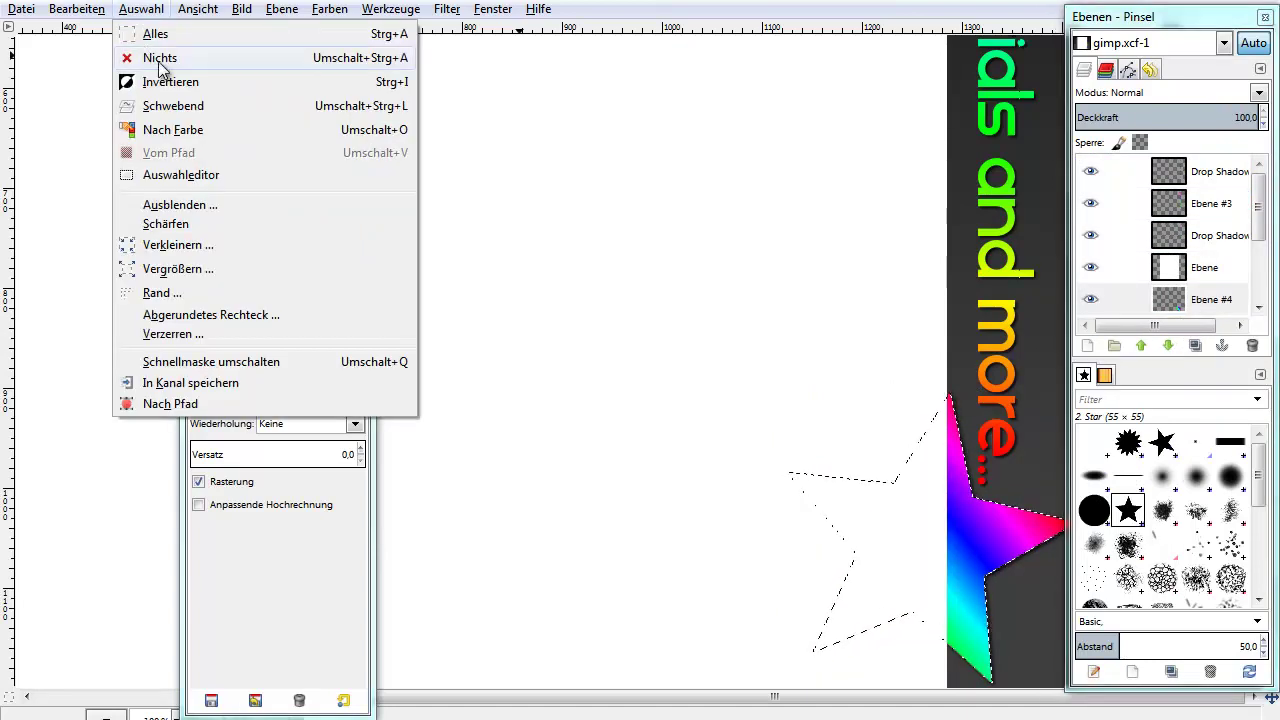
pyautogui.click(160, 62)
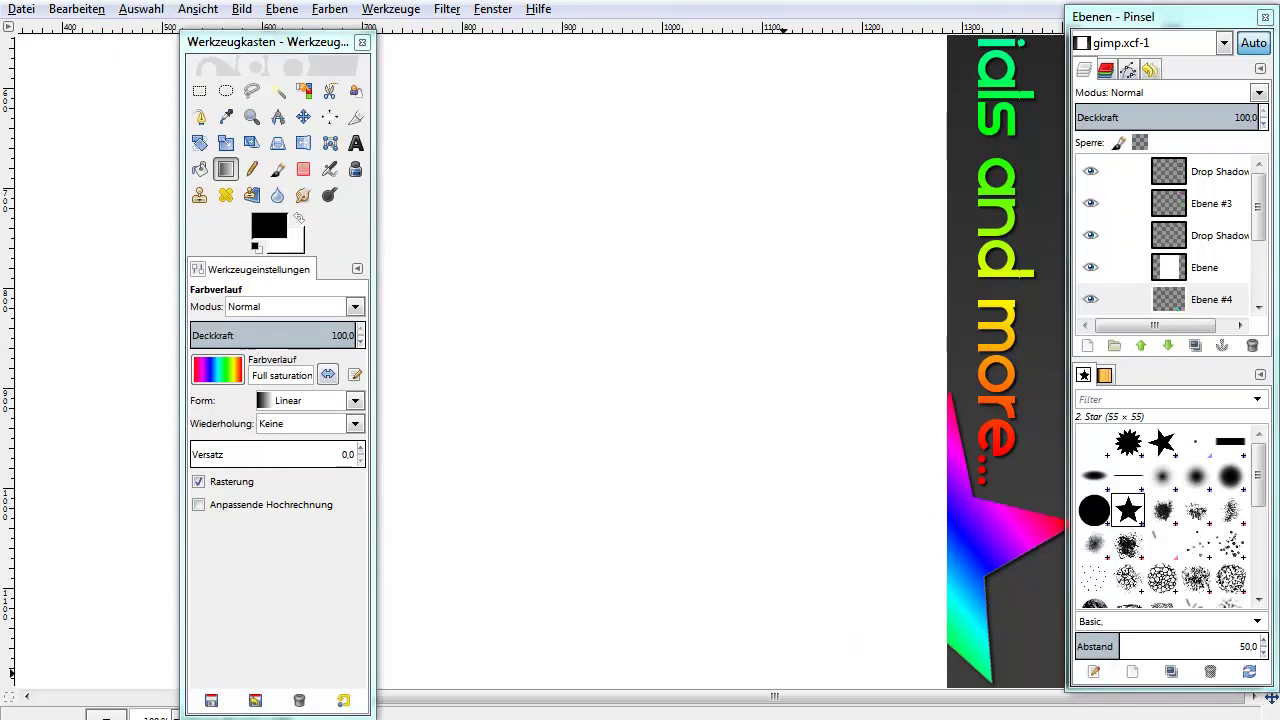
# Add transparent layer Ebene #5 and set the 2. Star brush size to 545.91.
pyautogui.hotkey('ctrl', 'shift', 'j')
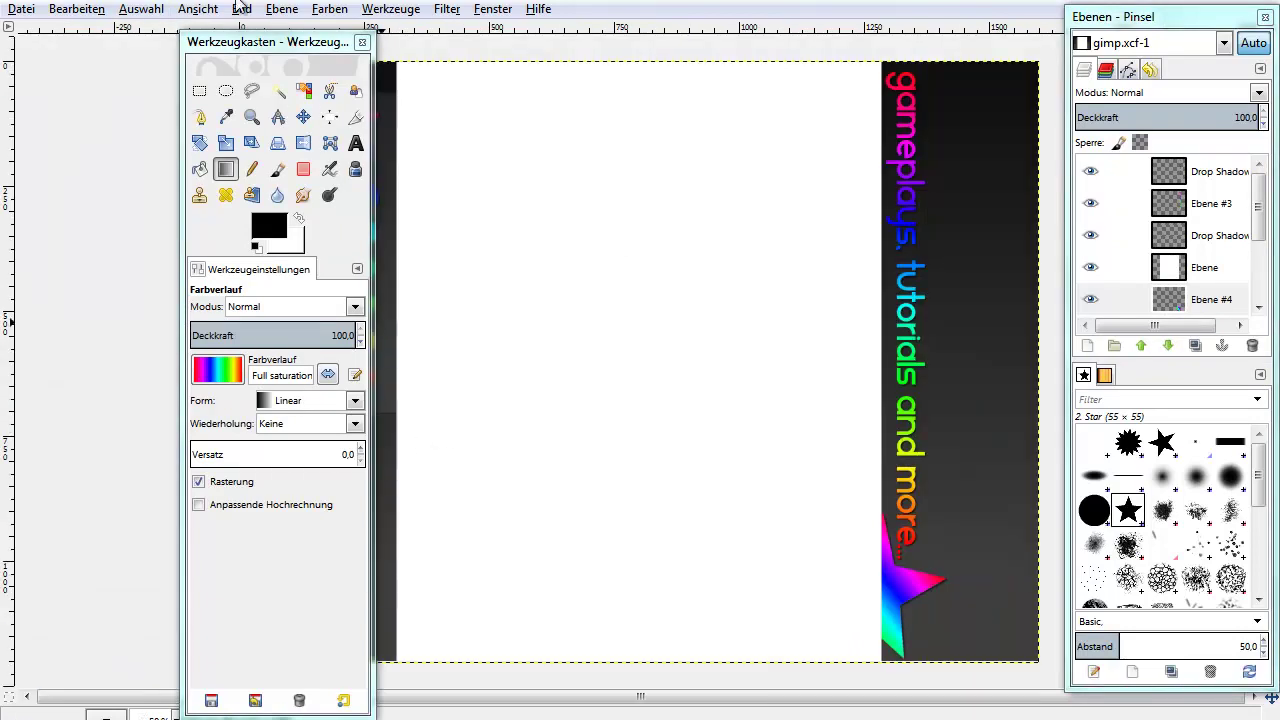
pyautogui.moveTo(263, 50); pyautogui.dragTo(91, 45)
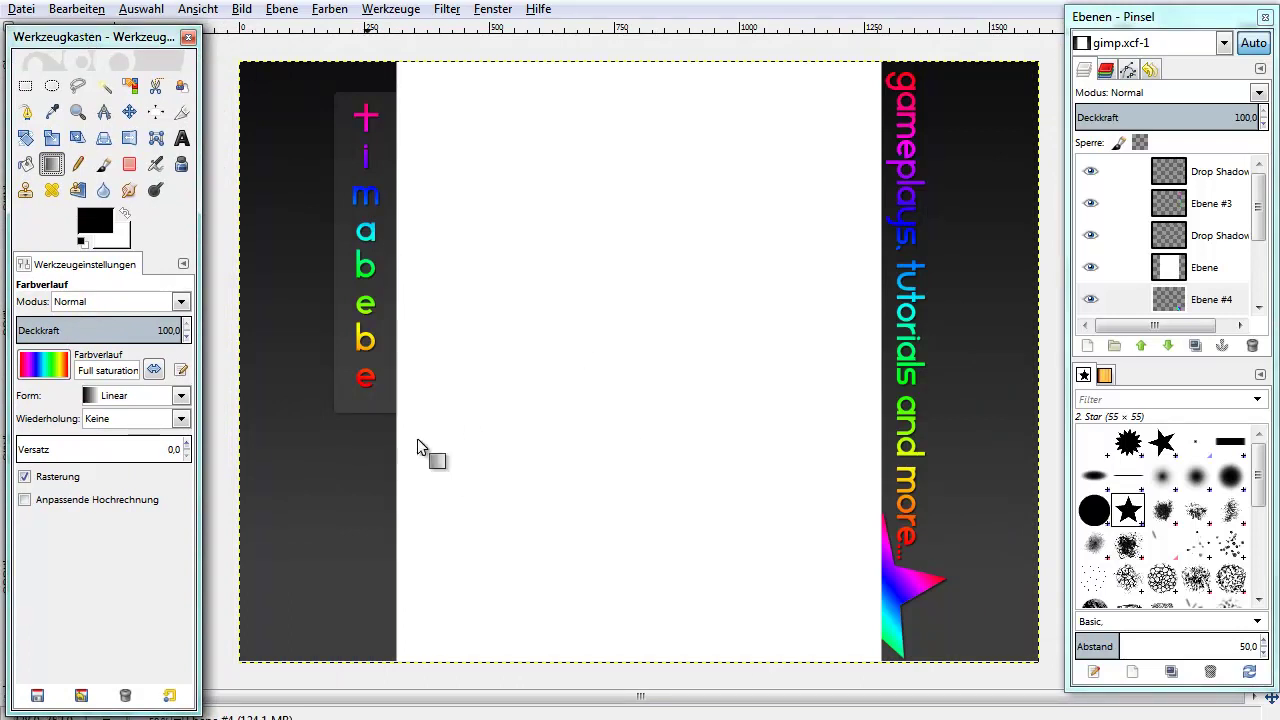
pyautogui.click(181, 138)
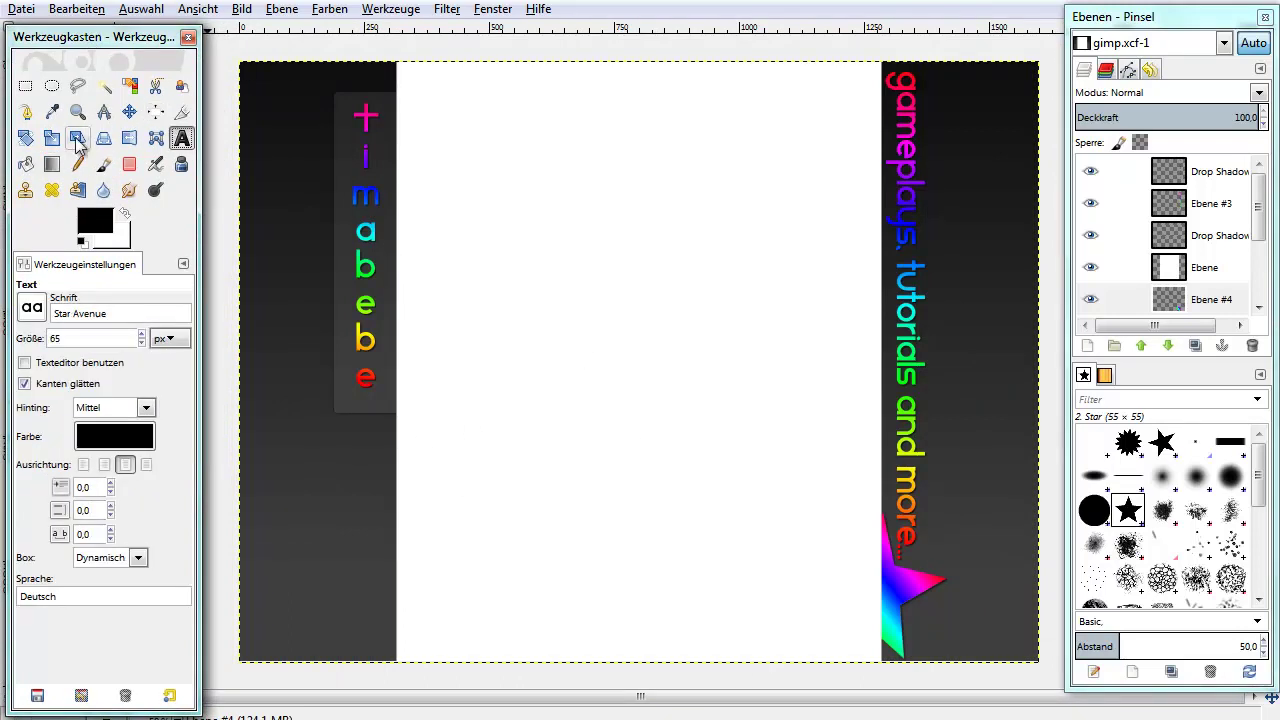
pyautogui.scroll(-1, 1183, 284)
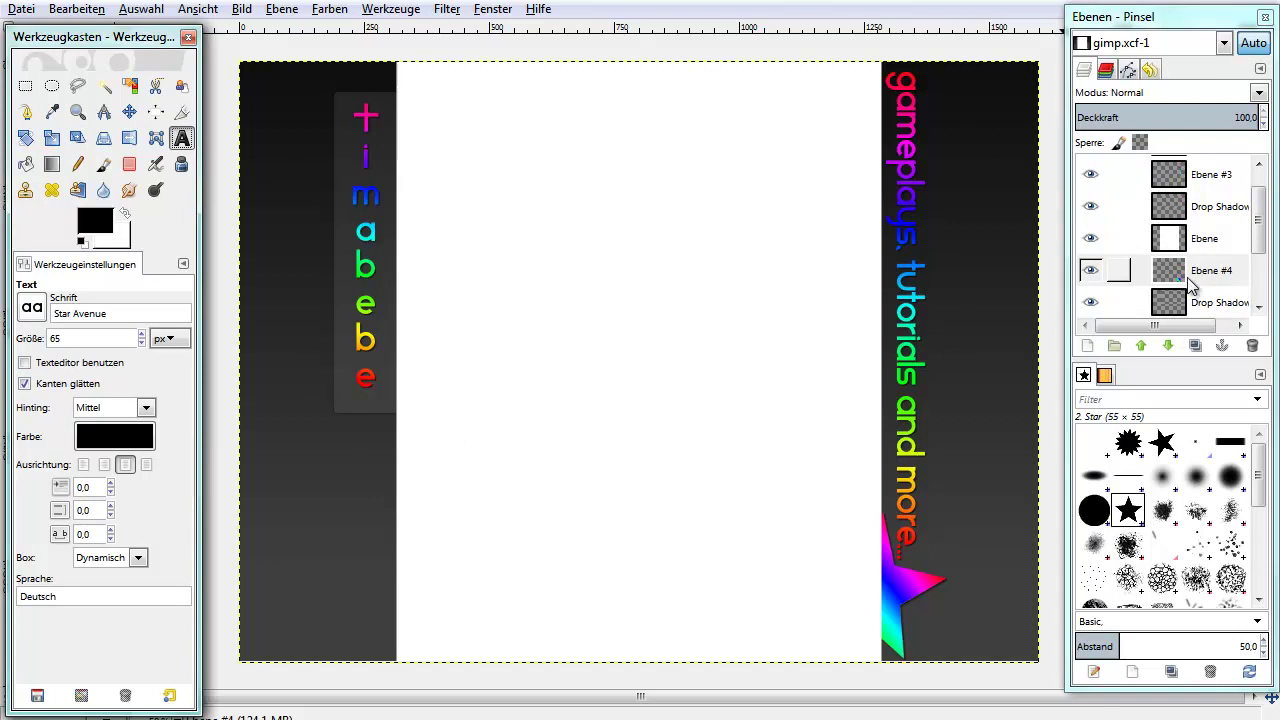
pyautogui.click(1087, 347)
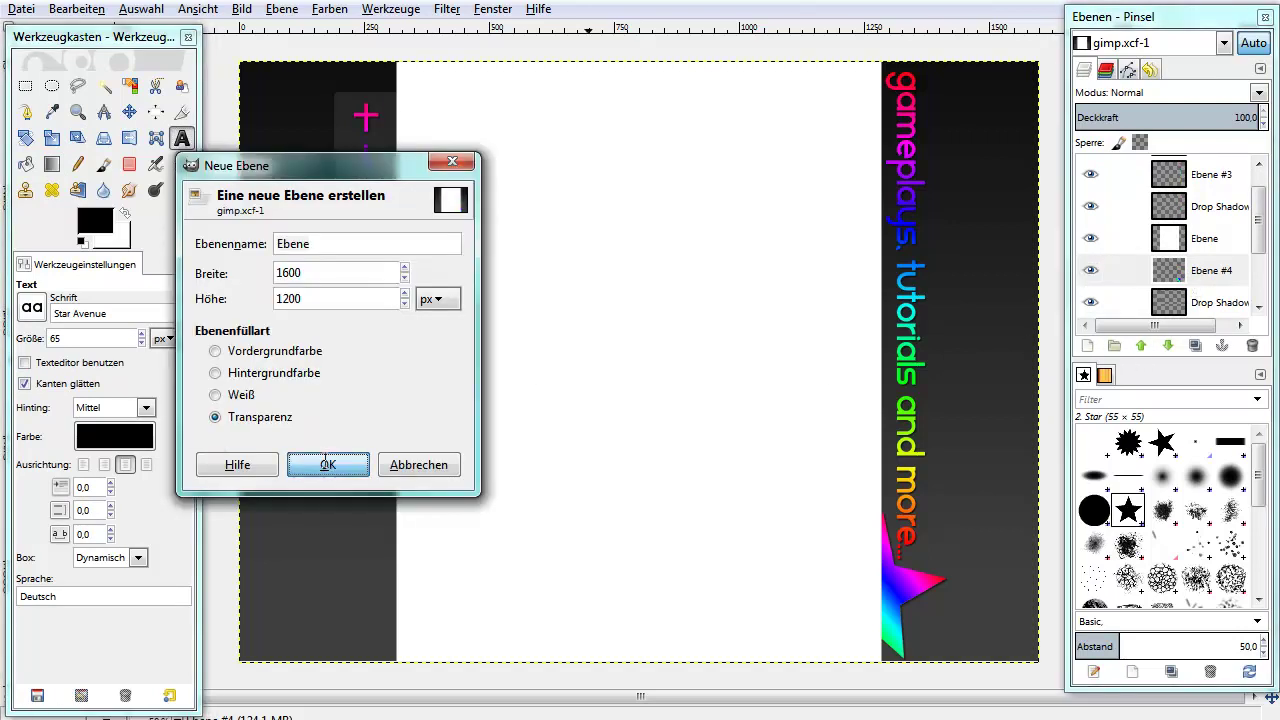
pyautogui.click(327, 463)
pyautogui.click(103, 164)
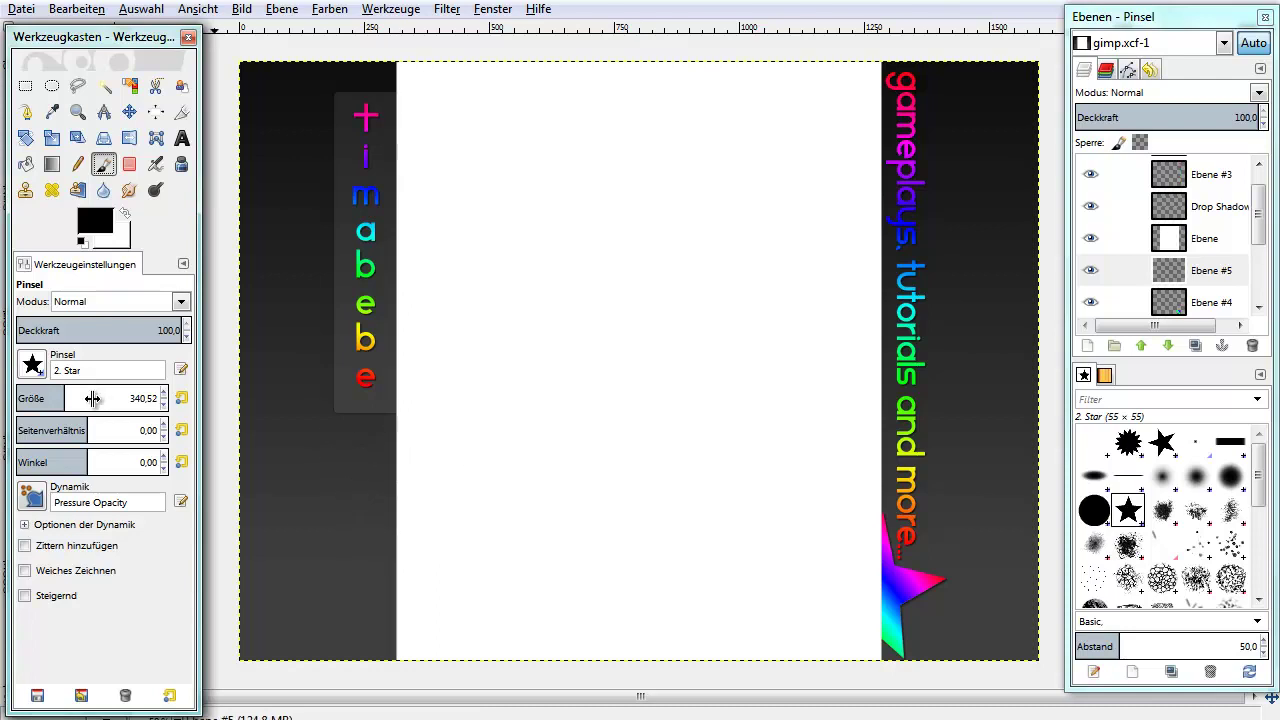
pyautogui.moveTo(71, 399); pyautogui.dragTo(93, 399)
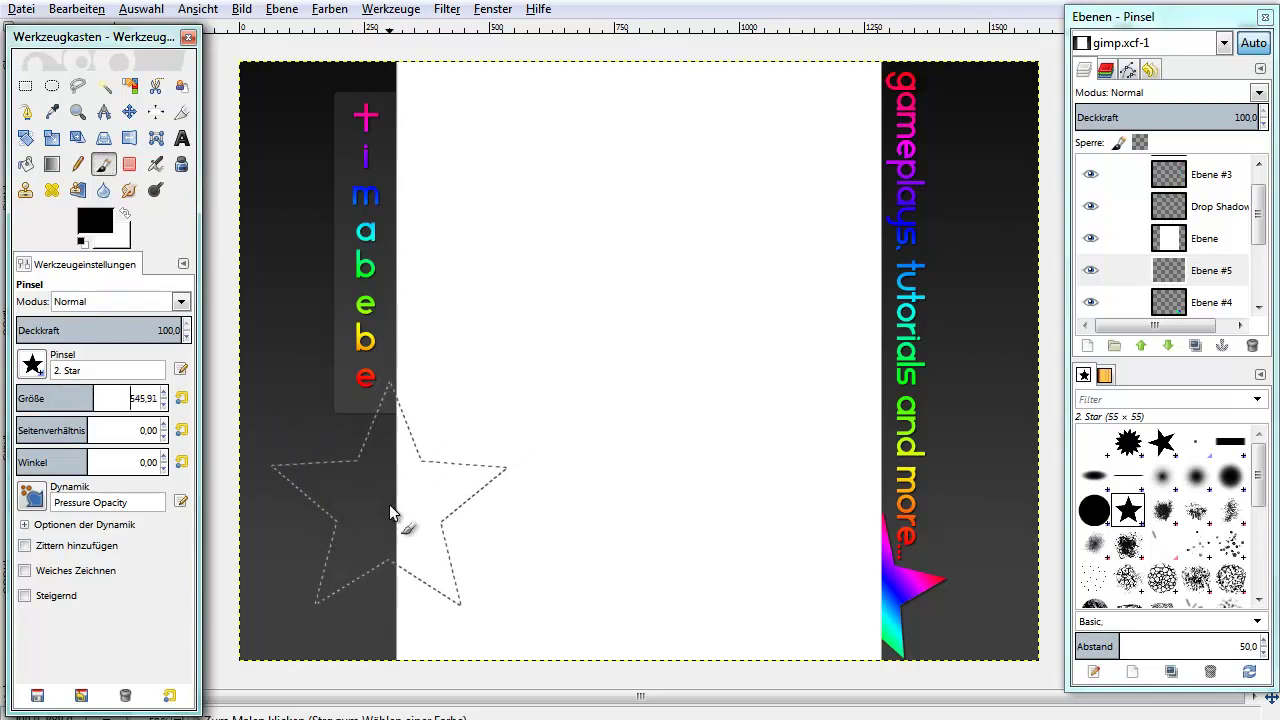
# Stamp a black star at lower left, make a selection from its alpha, and swap in an empty layer.
pyautogui.click(388, 504)
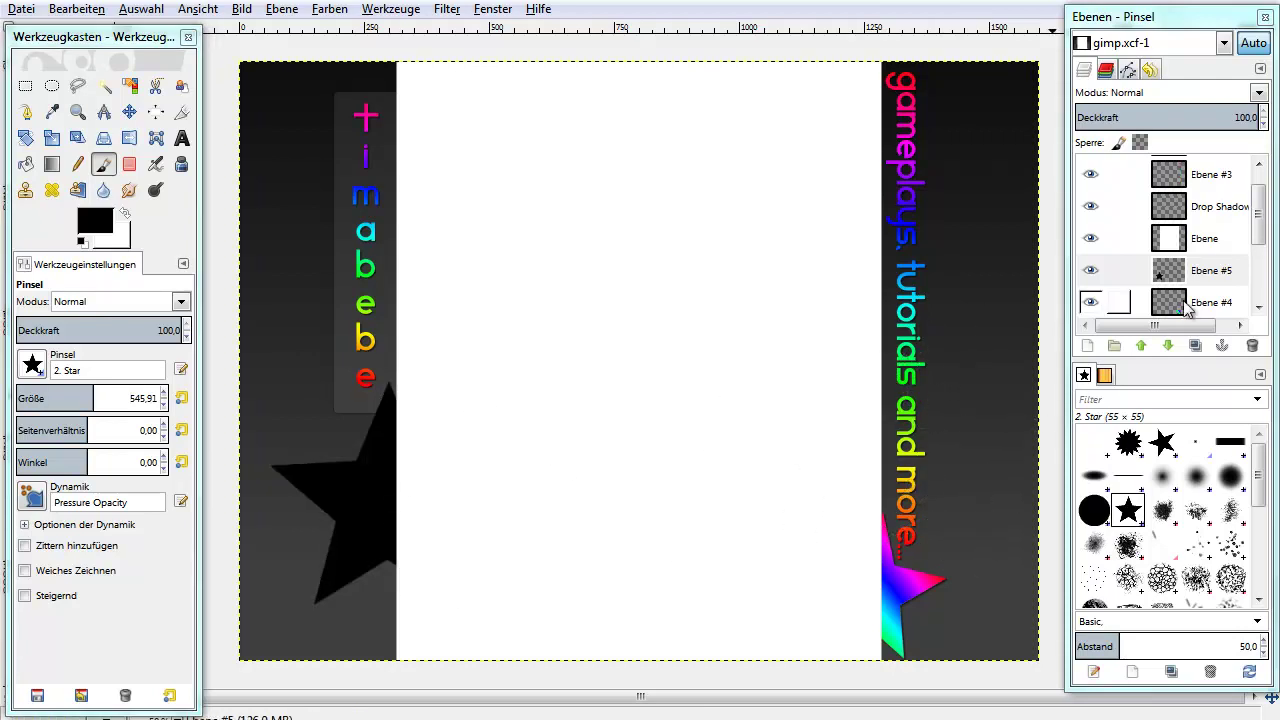
pyautogui.rightClick(1193, 285)
pyautogui.click(1070, 461)
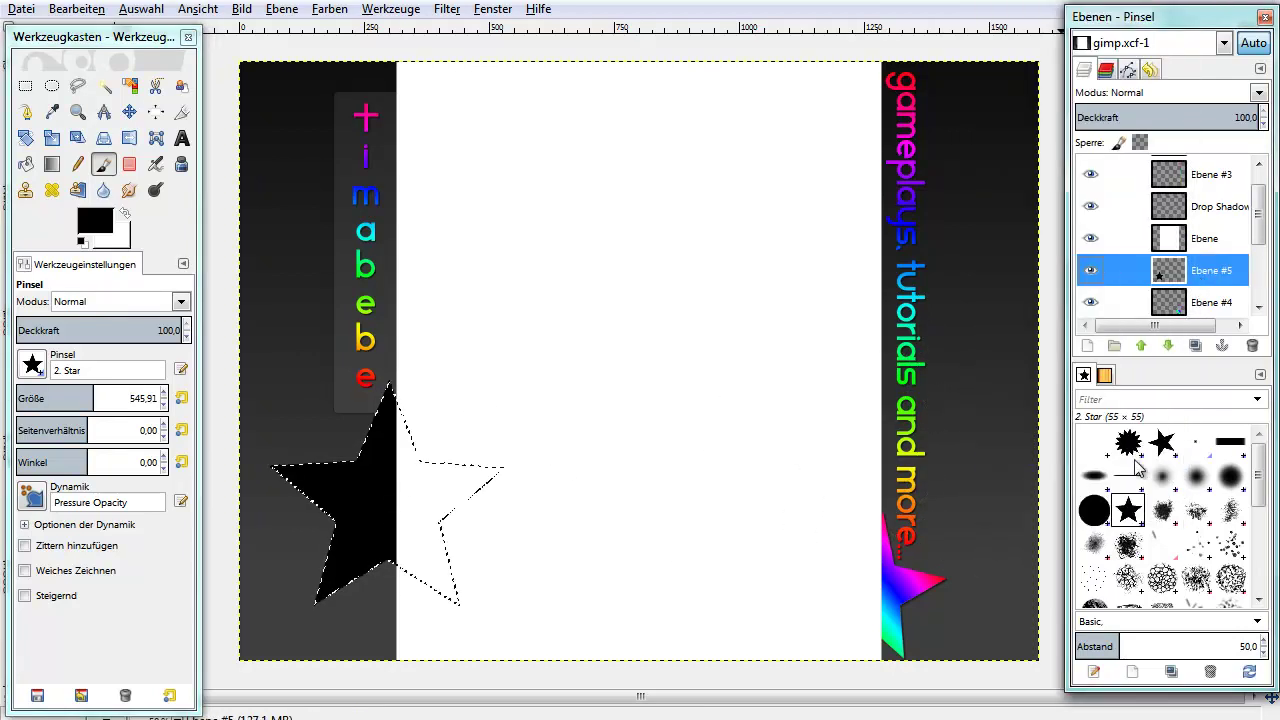
pyautogui.click(1251, 345)
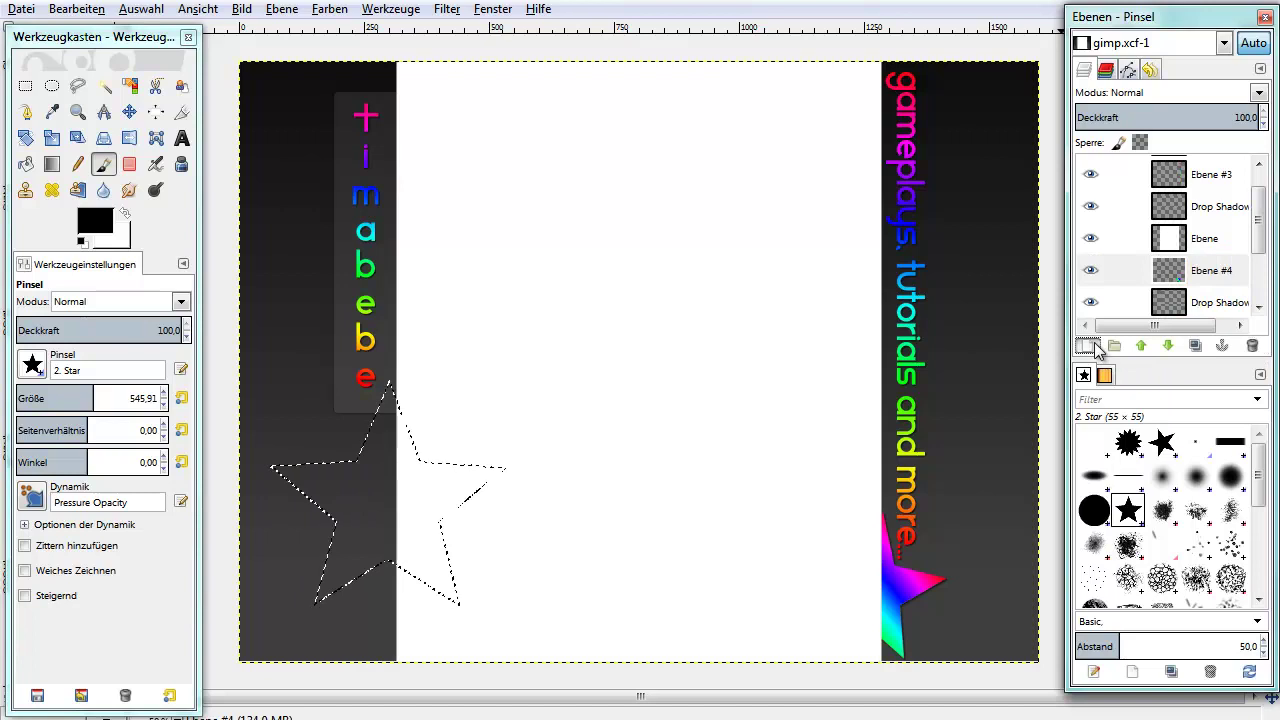
pyautogui.click(1087, 345)
pyautogui.click(162, 316)
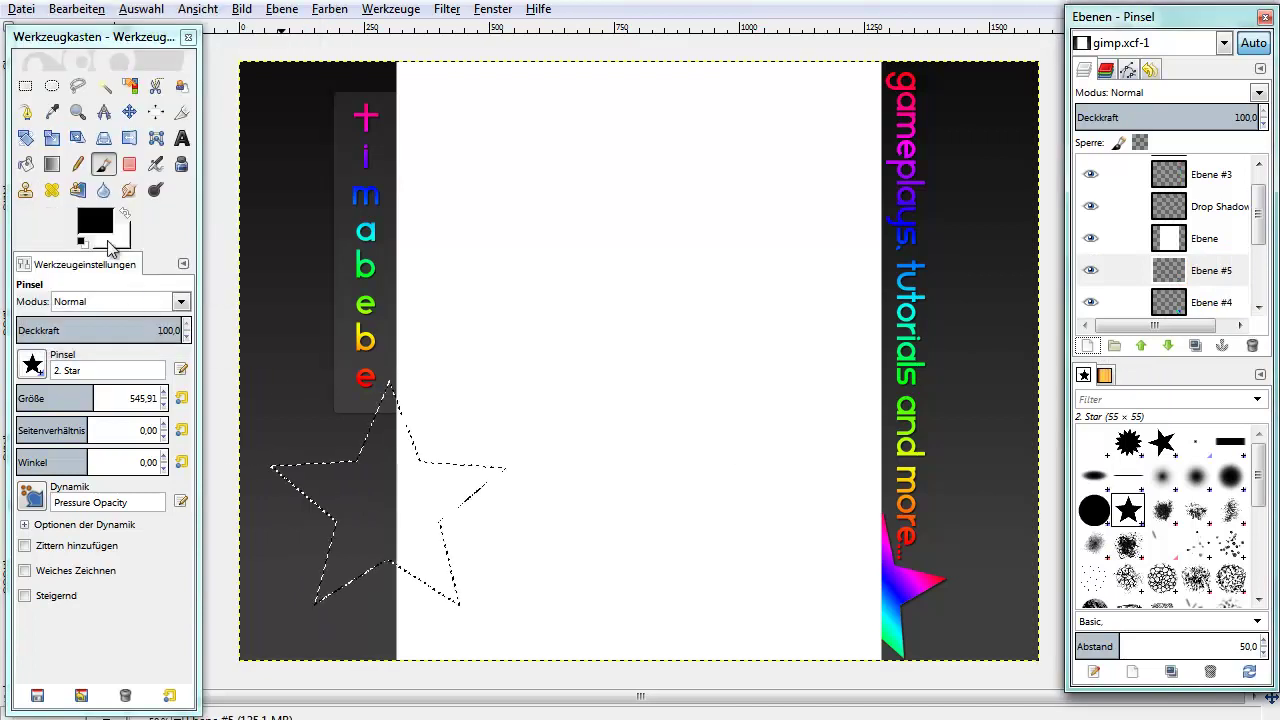
# Fill the star with a diagonal rainbow gradient and repeat the drop shadow.
pyautogui.click(52, 164)
pyautogui.moveTo(290, 448); pyautogui.dragTo(503, 575)
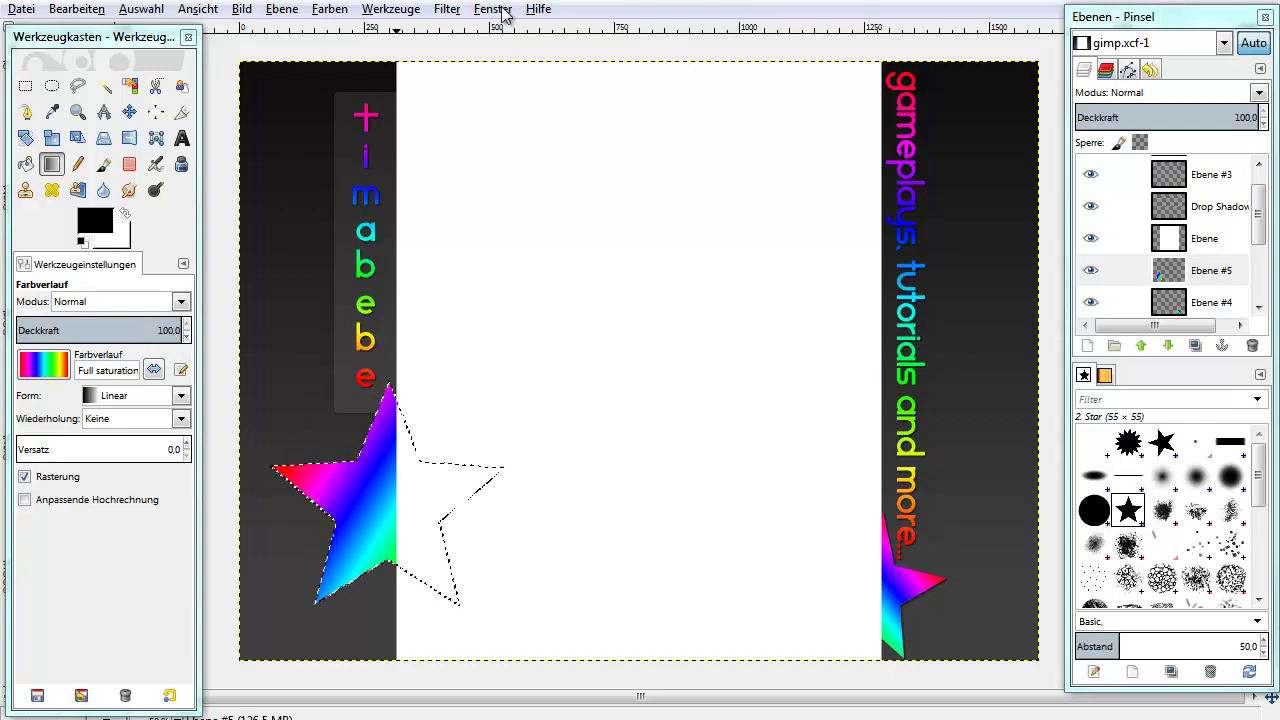
pyautogui.moveTo(515, 522); pyautogui.dragTo(300, 450)
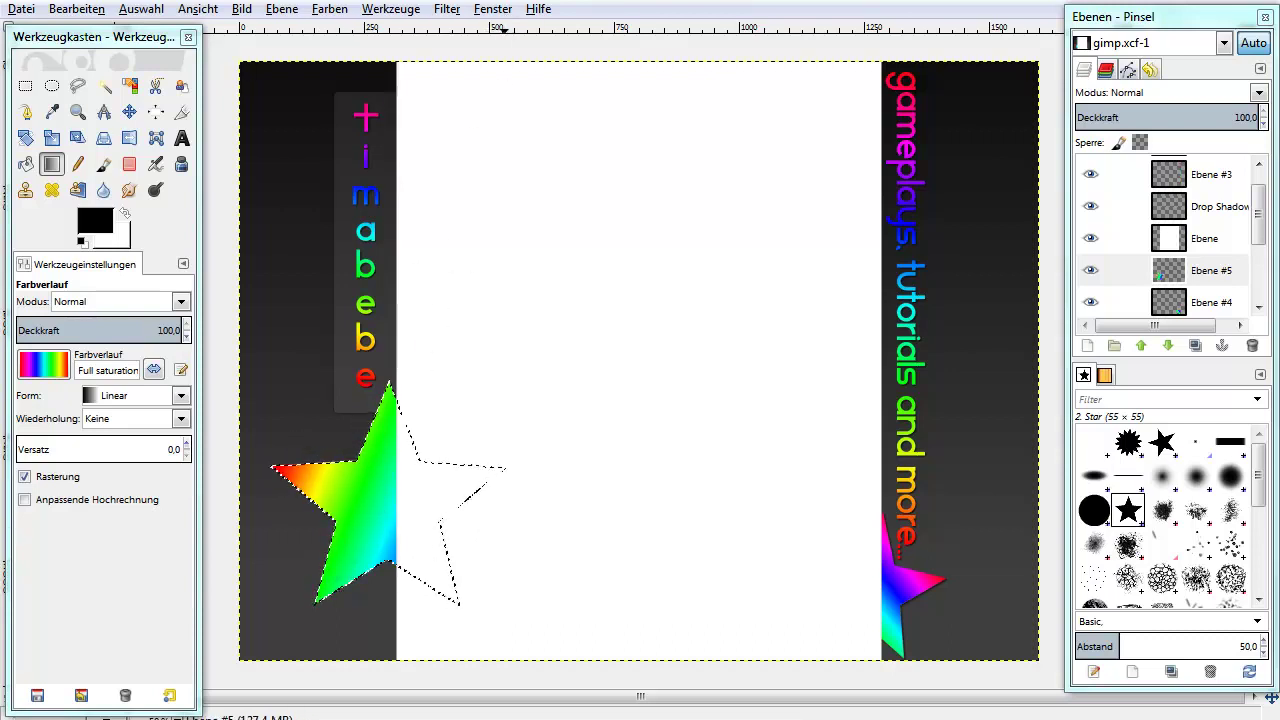
pyautogui.click(447, 10)
pyautogui.click(480, 28)
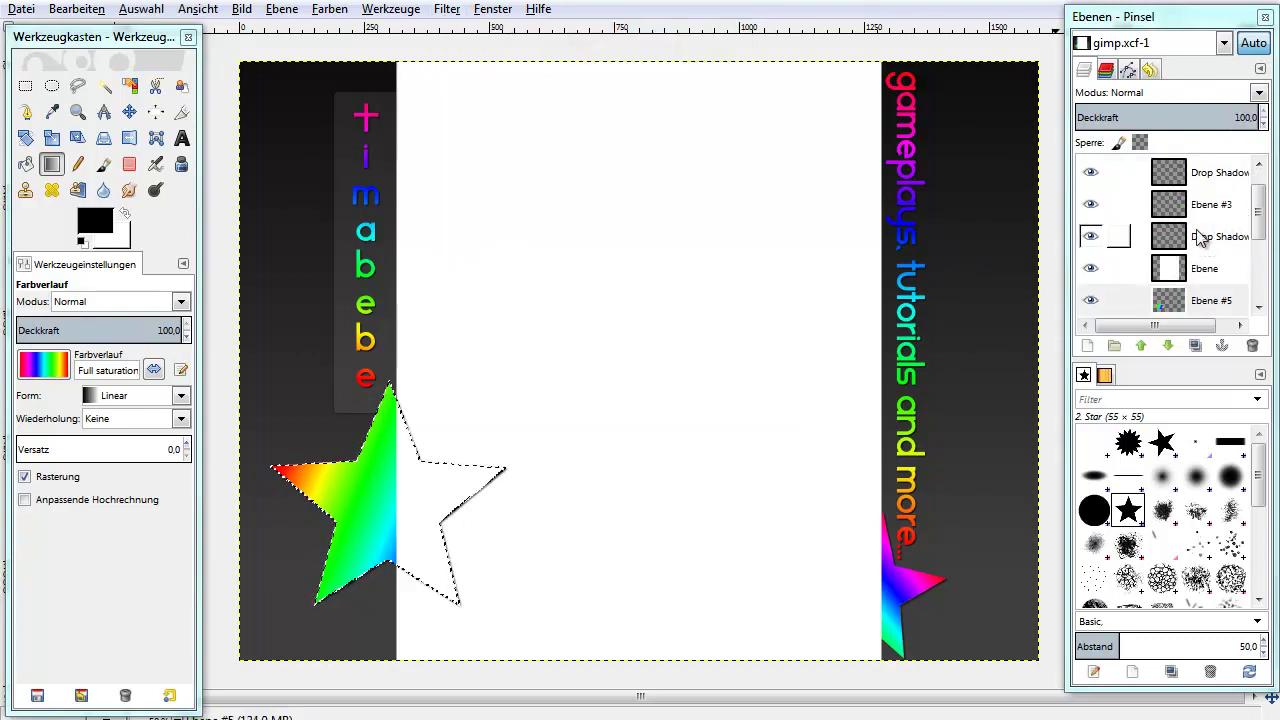
# Lower the new drop shadow layer, merge it into the star layer, and clear the selection.
pyautogui.click(1183, 238)
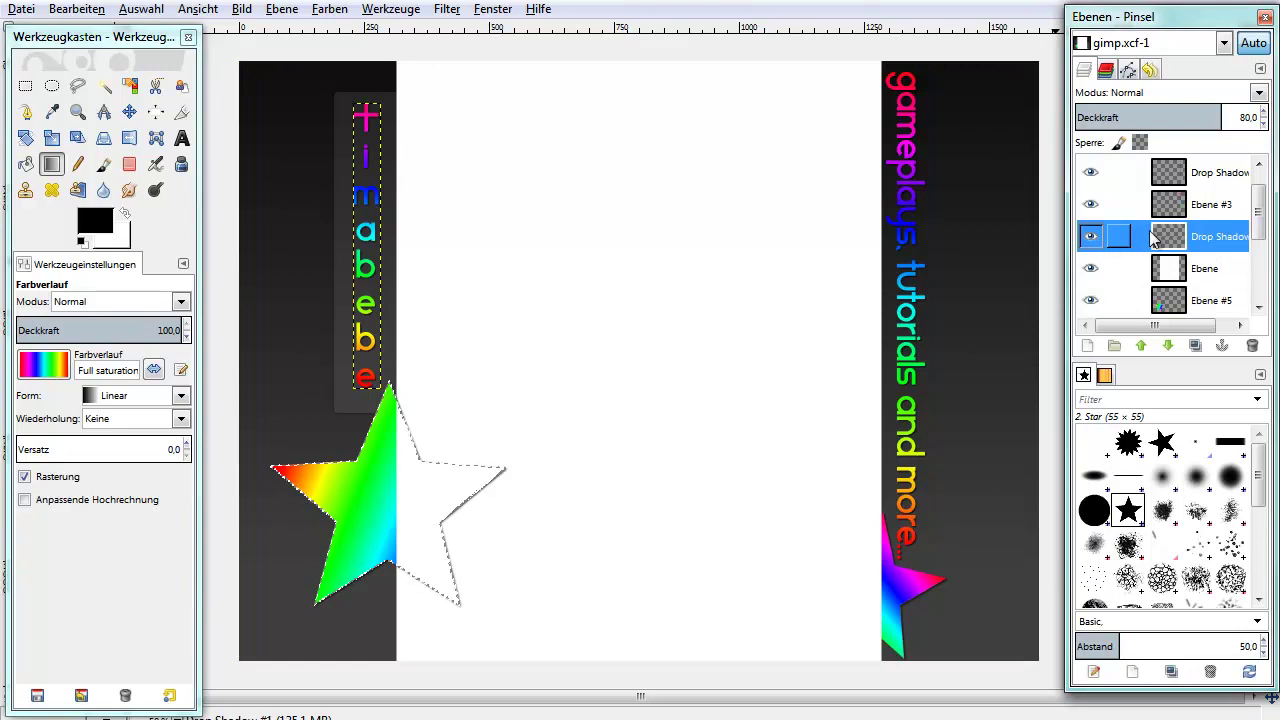
pyautogui.scroll(1, 1170, 195)
pyautogui.click(1177, 174)
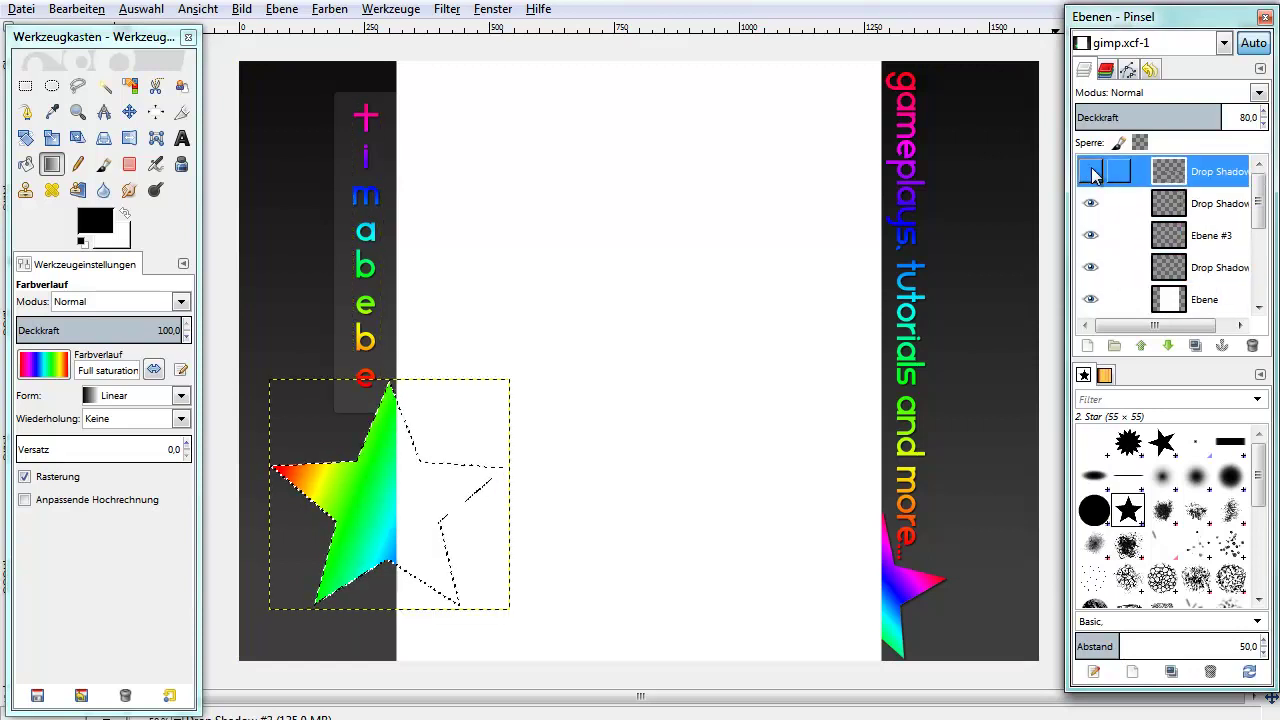
pyautogui.click(1167, 345)
pyautogui.click(1167, 345)
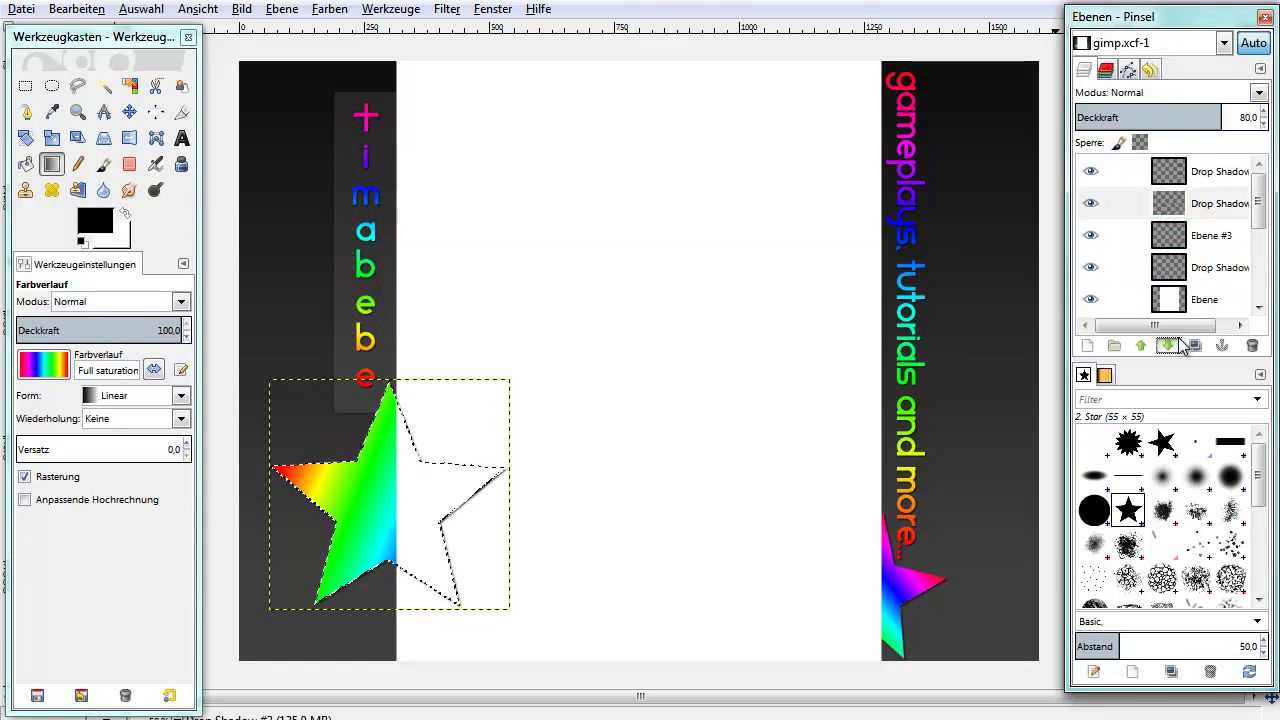
pyautogui.click(1167, 345)
pyautogui.scroll(-2, 1170, 240)
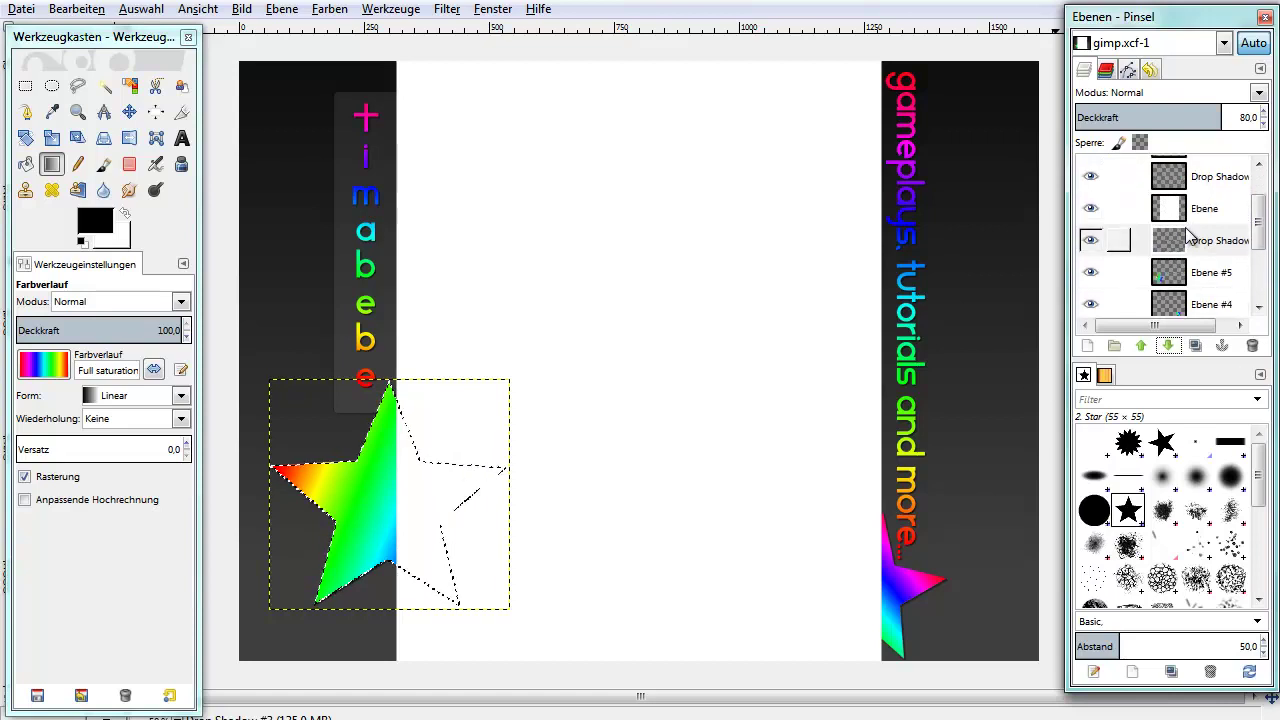
pyautogui.rightClick(1185, 240)
pyautogui.click(1040, 122)
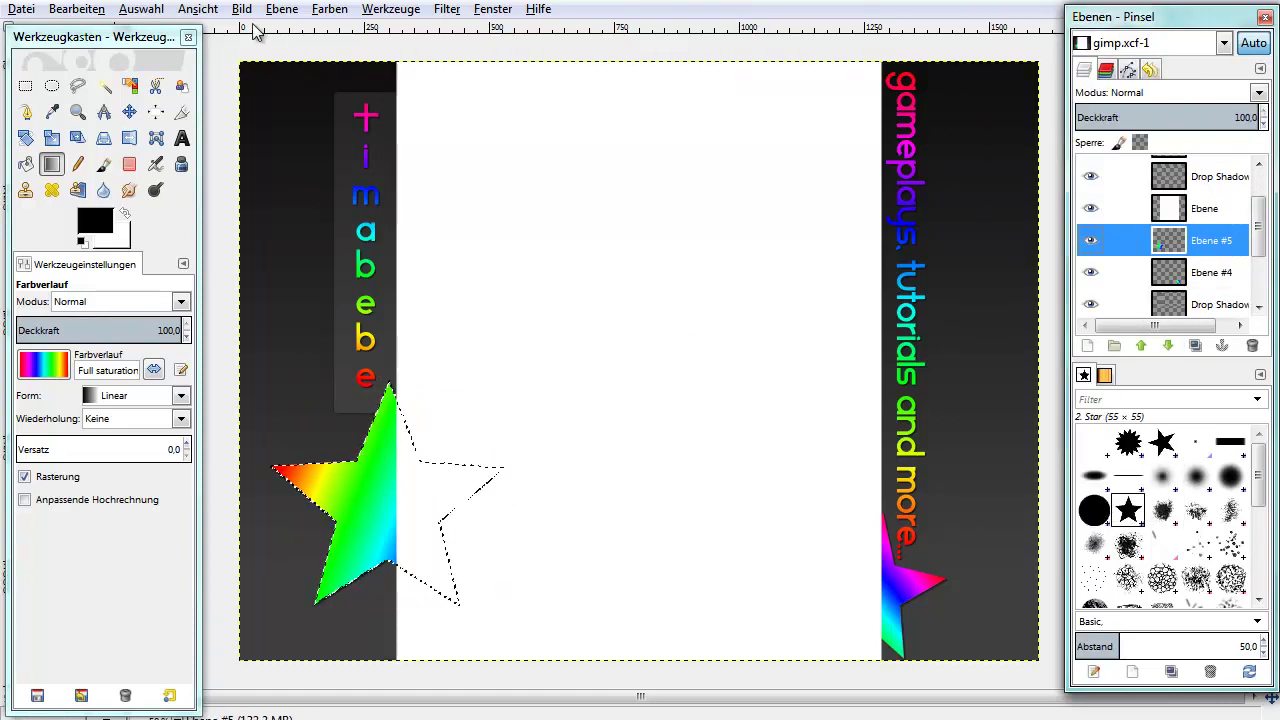
pyautogui.click(141, 9)
pyautogui.click(160, 58)
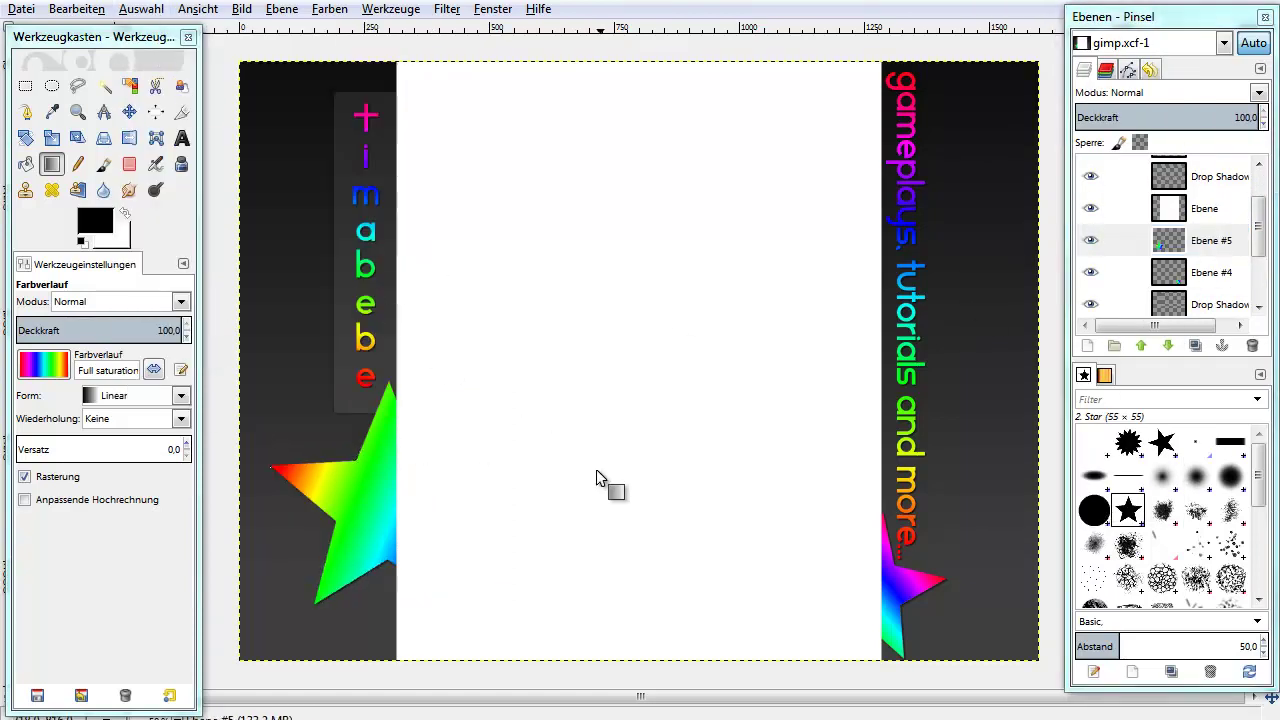
# Move Ebene #5 below Ebene #1 and hide the white Ebene layer.
pyautogui.click(1167, 345)
pyautogui.click(1167, 345)
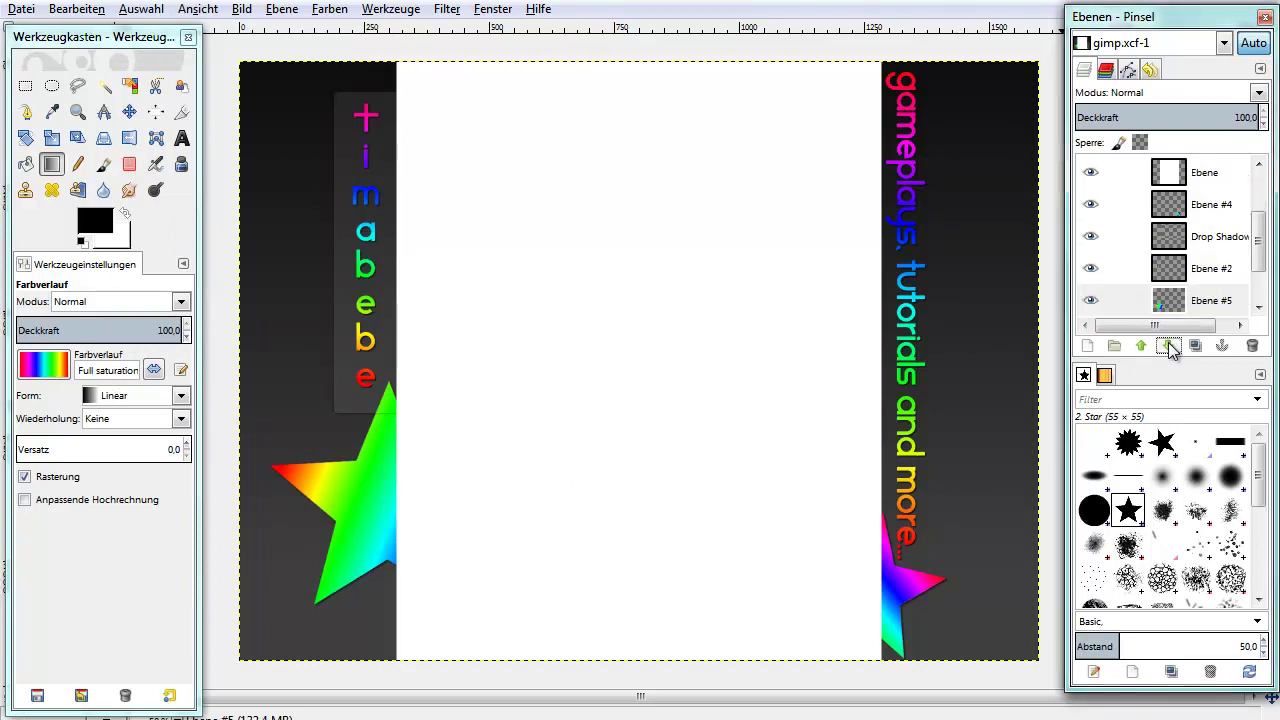
pyautogui.click(1167, 345)
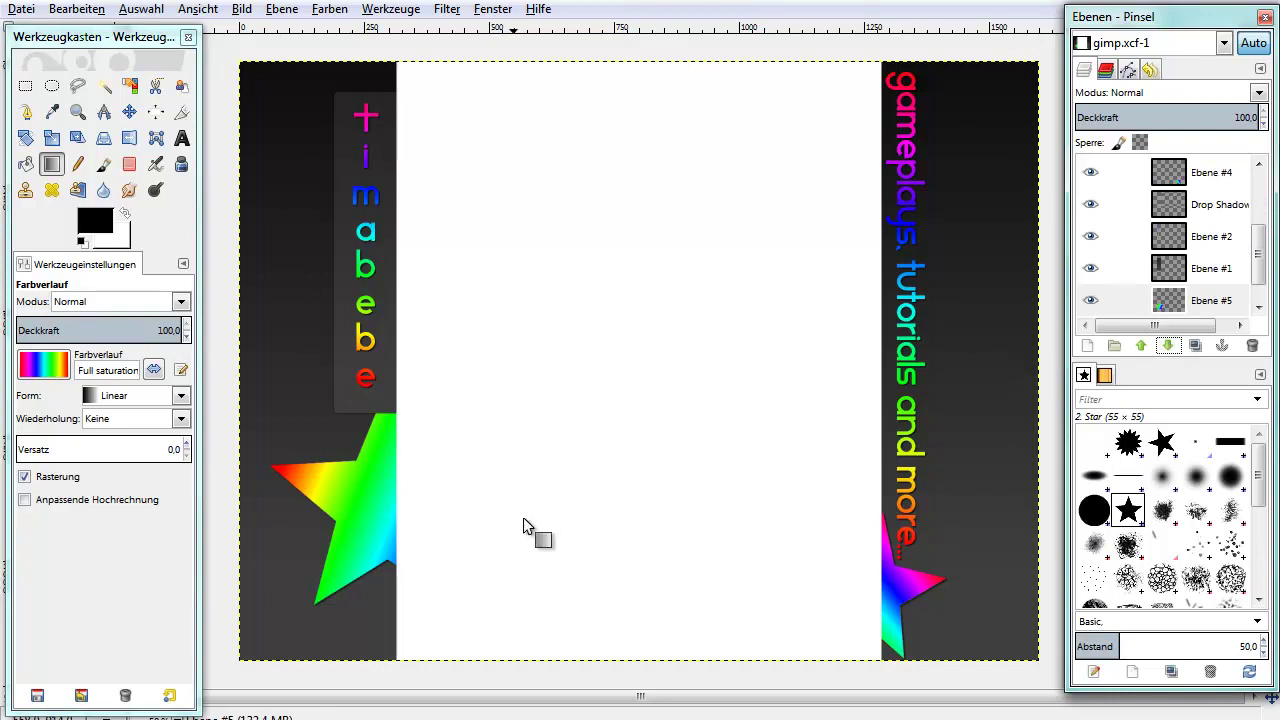
pyautogui.scroll(-1, 1228, 278)
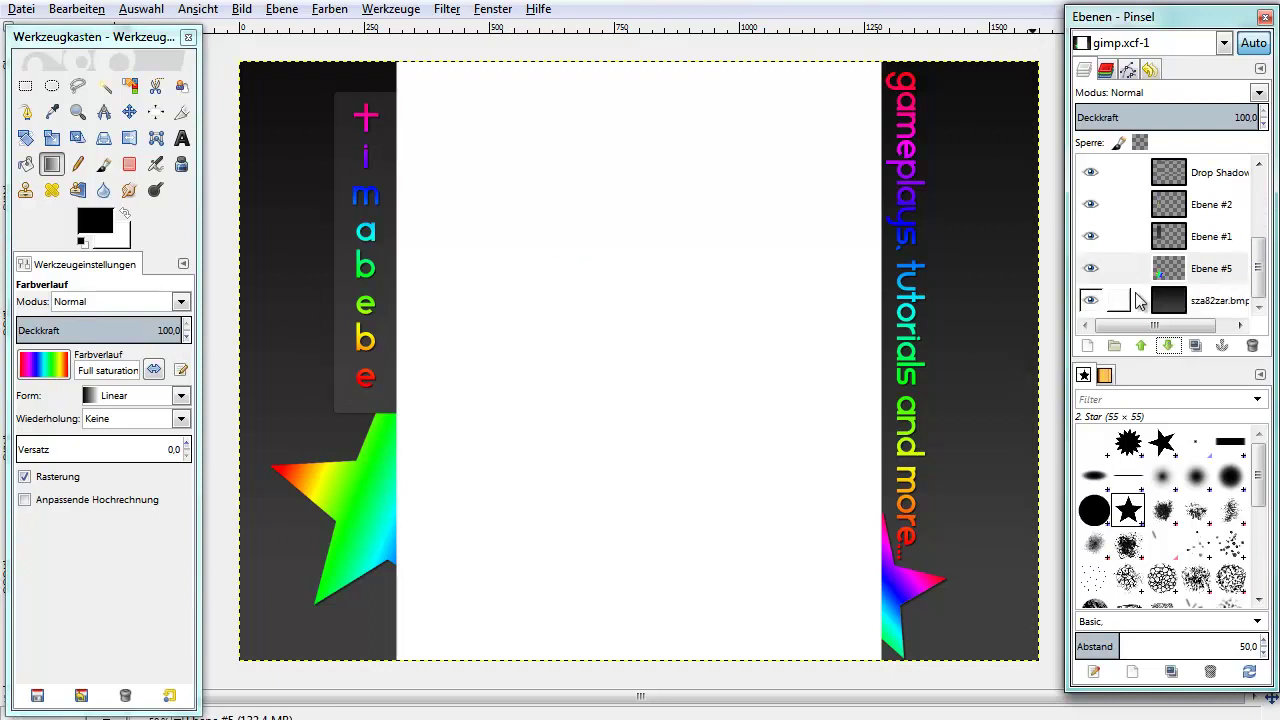
pyautogui.scroll(2, 1168, 262)
pyautogui.scroll(1, 1168, 262)
pyautogui.click(1100, 198)
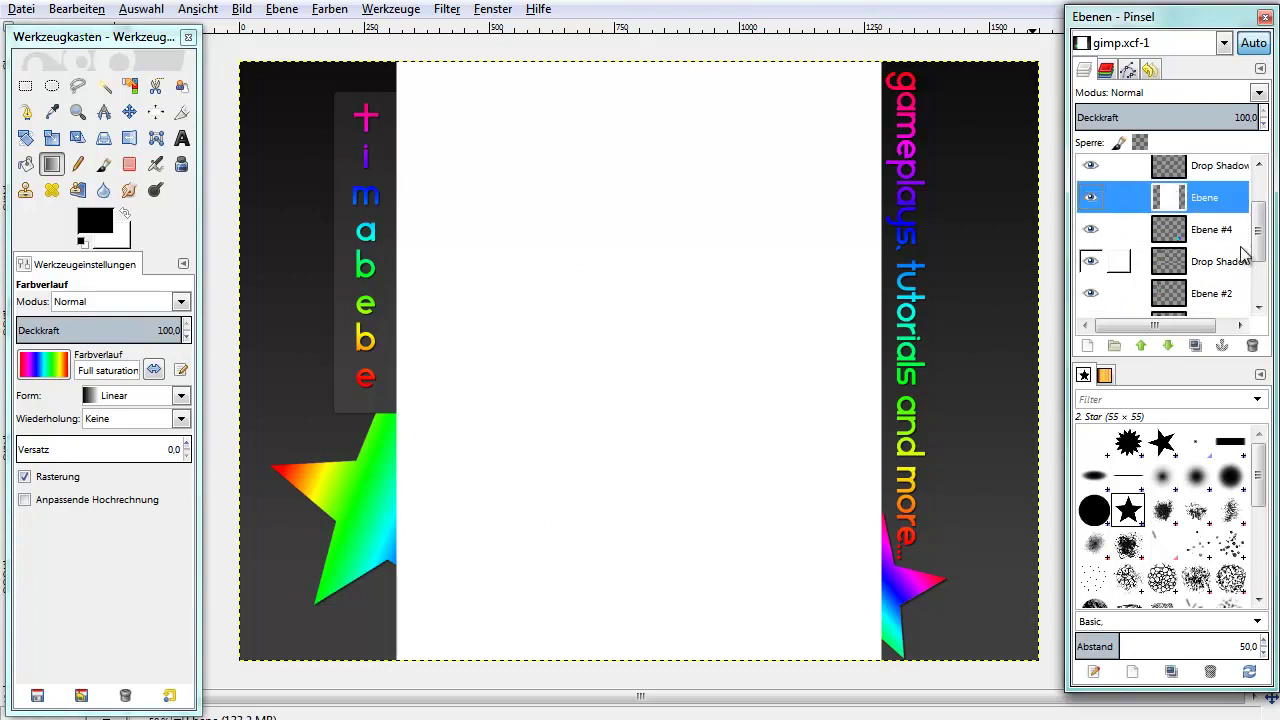
pyautogui.click(1092, 198)
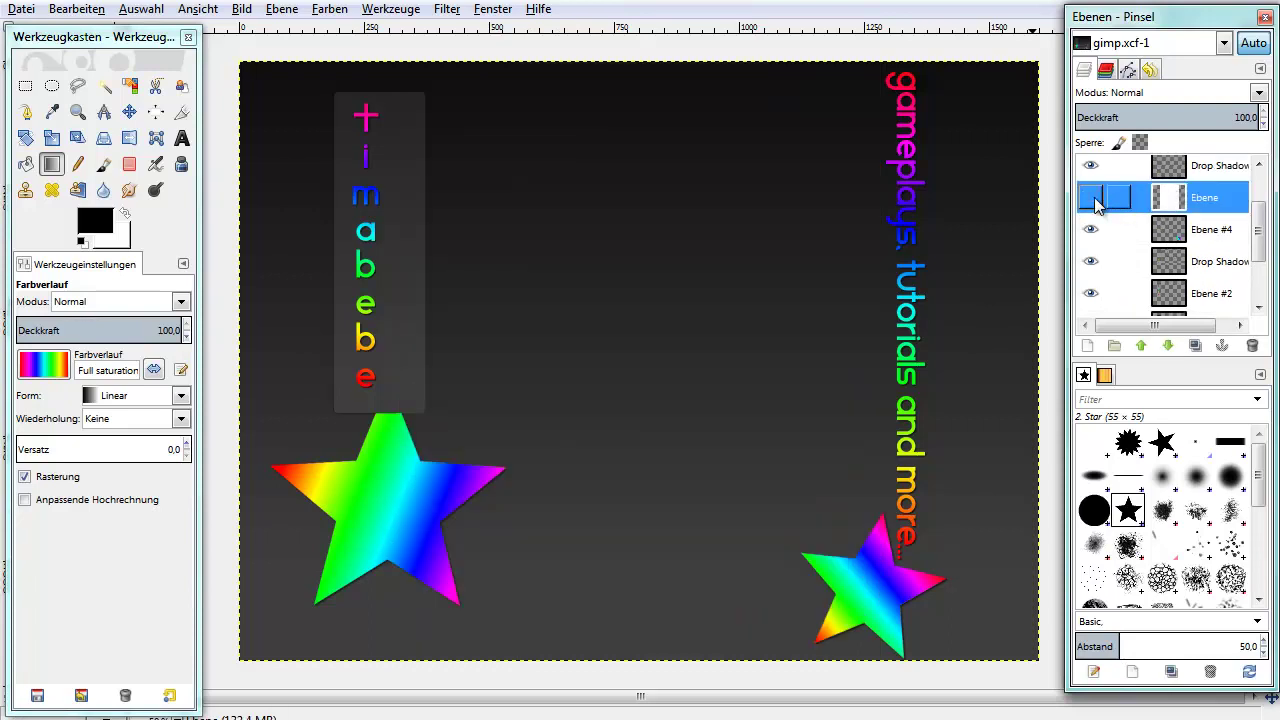
# Remove the white Ebene layer and save the image as kanal.xcf over the existing file.
pyautogui.click(1251, 345)
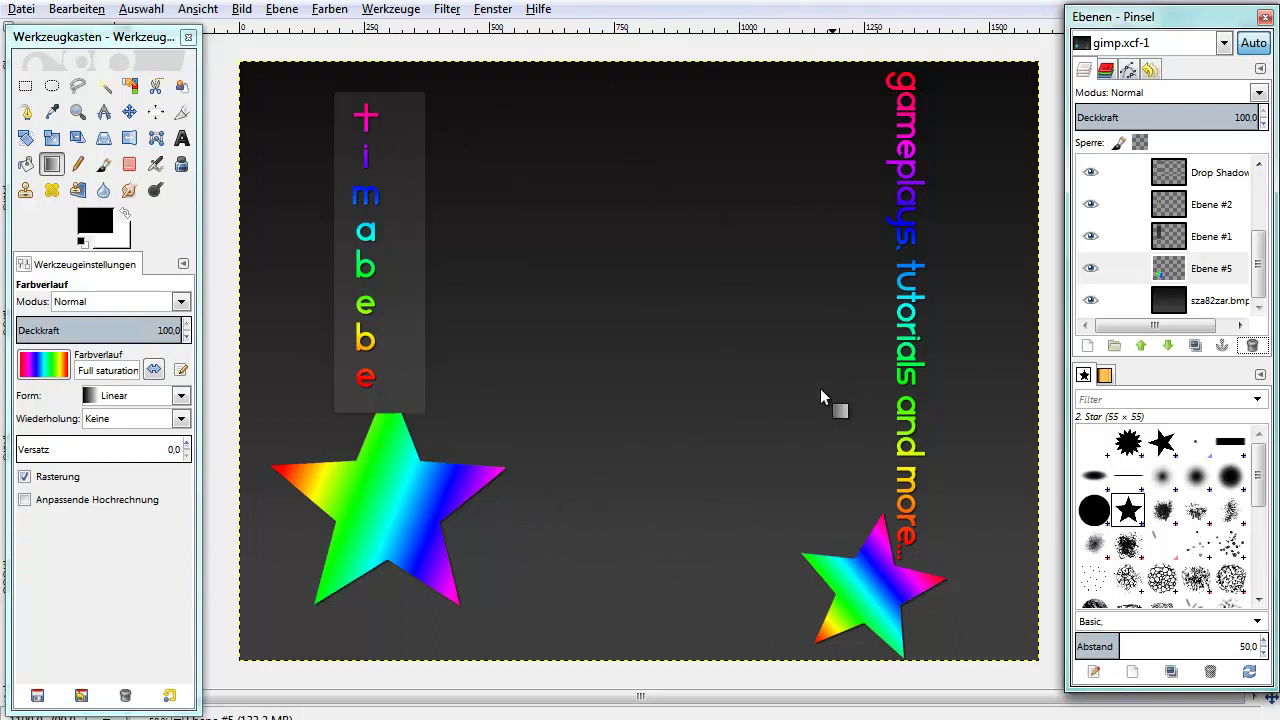
pyautogui.click(31, 11)
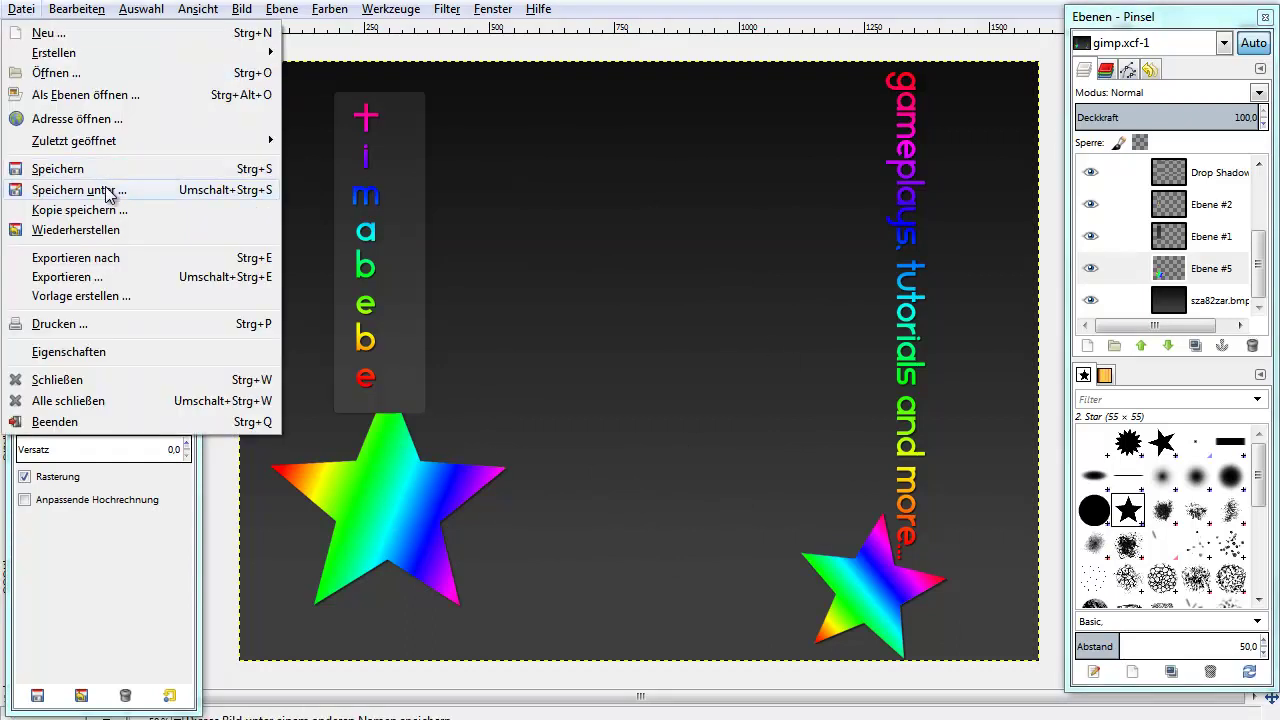
pyautogui.click(112, 189)
pyautogui.write('kanal')
pyautogui.press('Return')
pyautogui.press('Return')
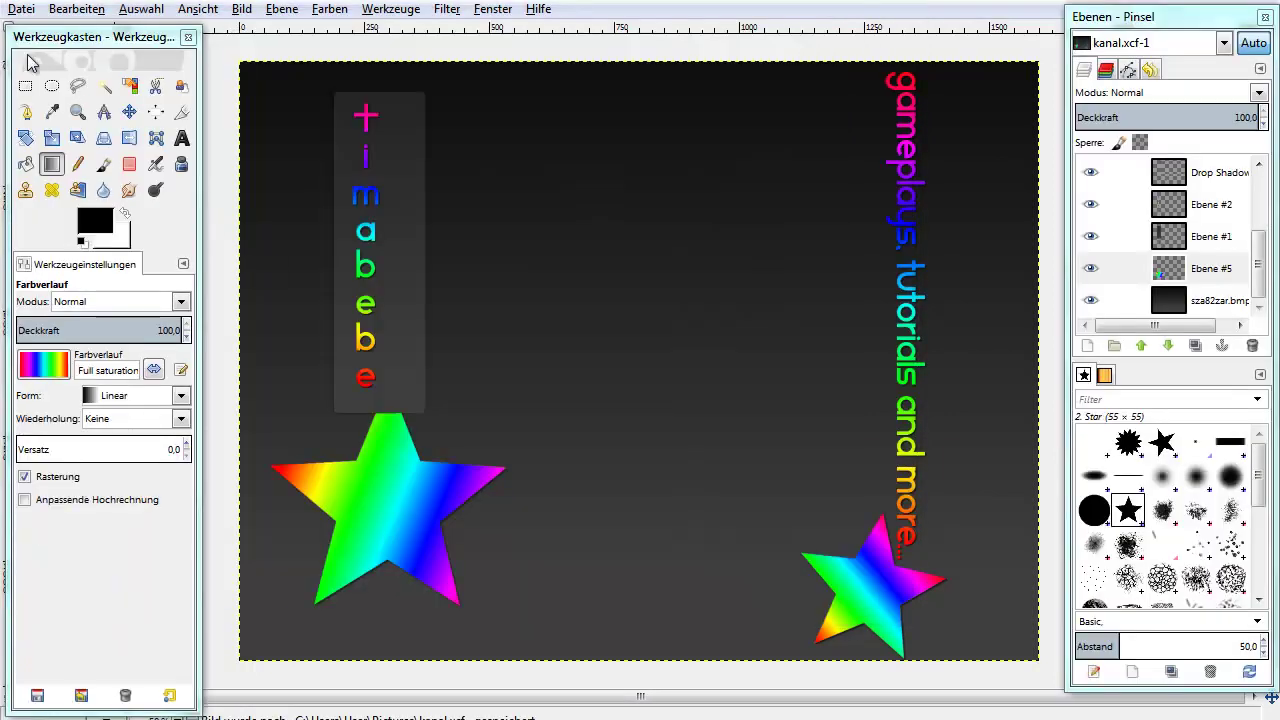
pyautogui.click(31, 11)
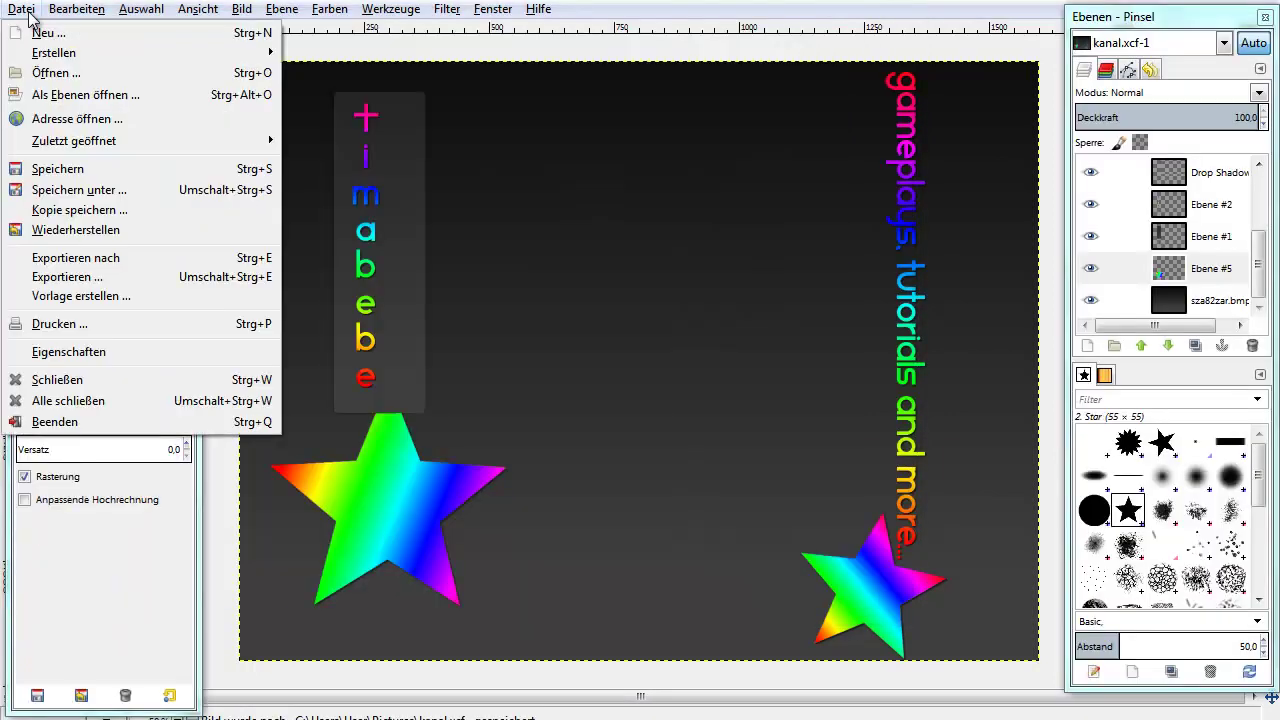
# Export the image as kanal.jpg in Pictures, overwriting the existing file.
pyautogui.click(87, 262)
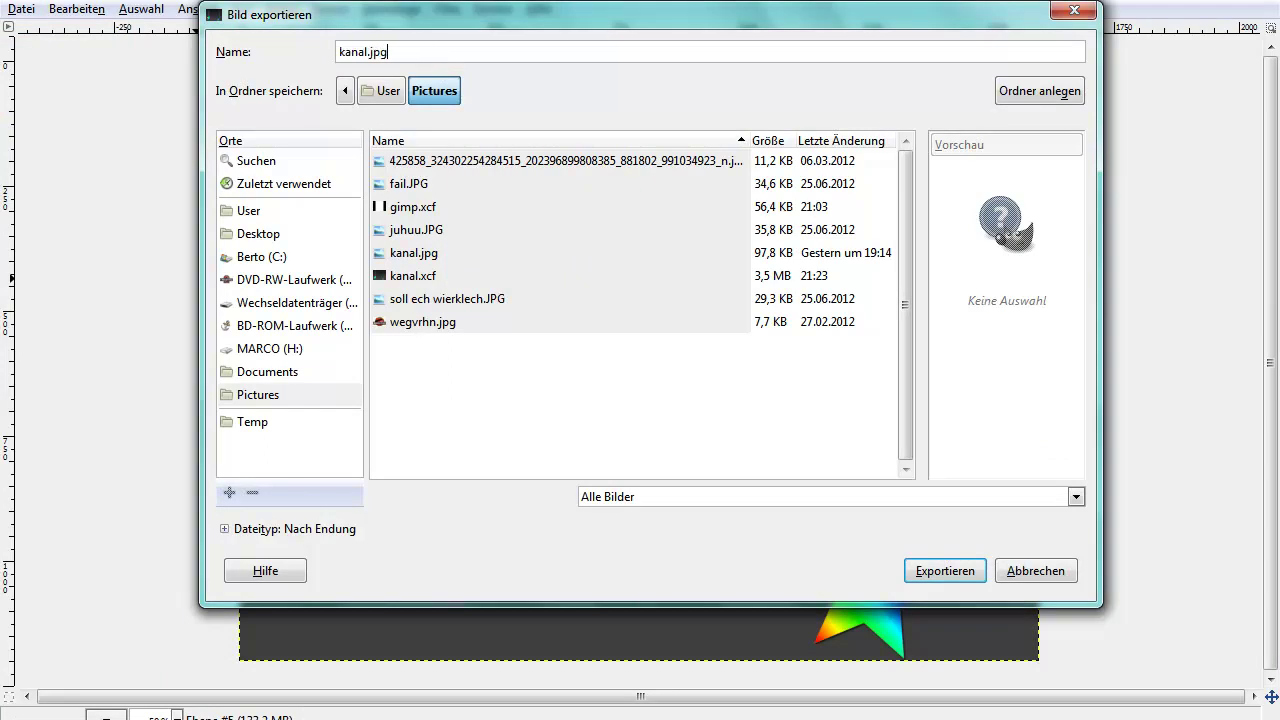
pyautogui.press('Return')
pyautogui.press('Return')
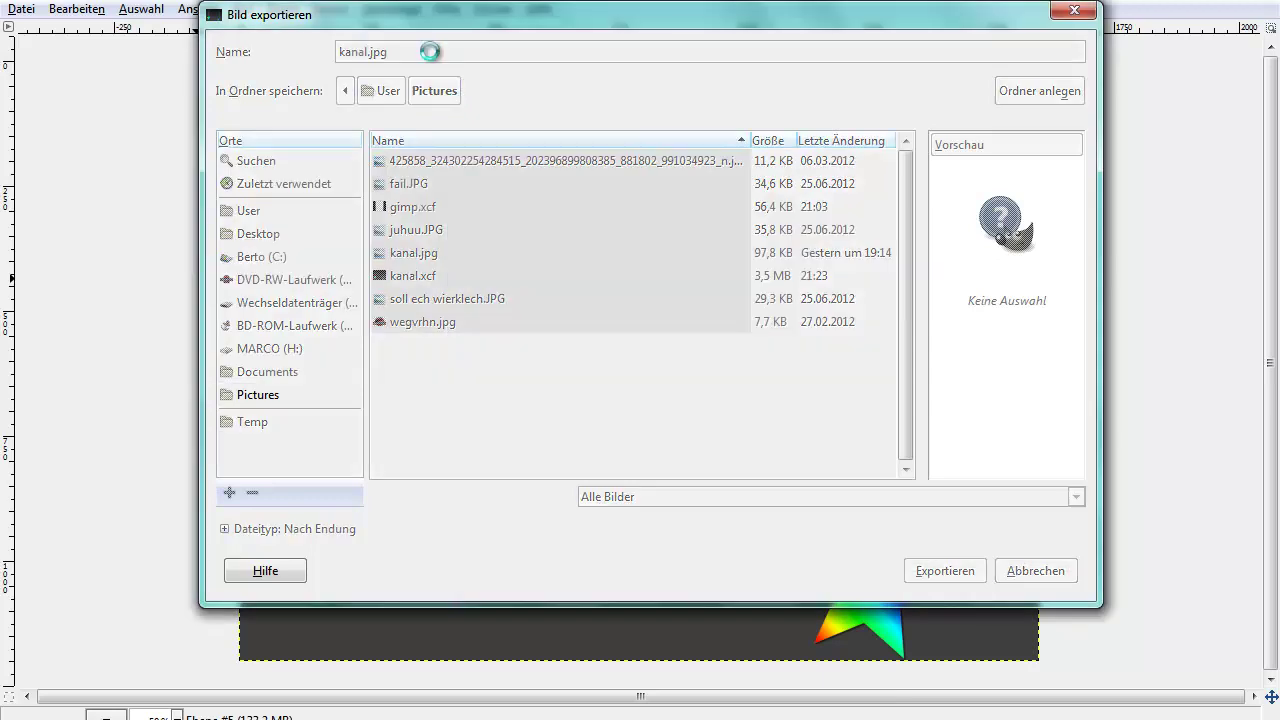
pyautogui.press('Return')
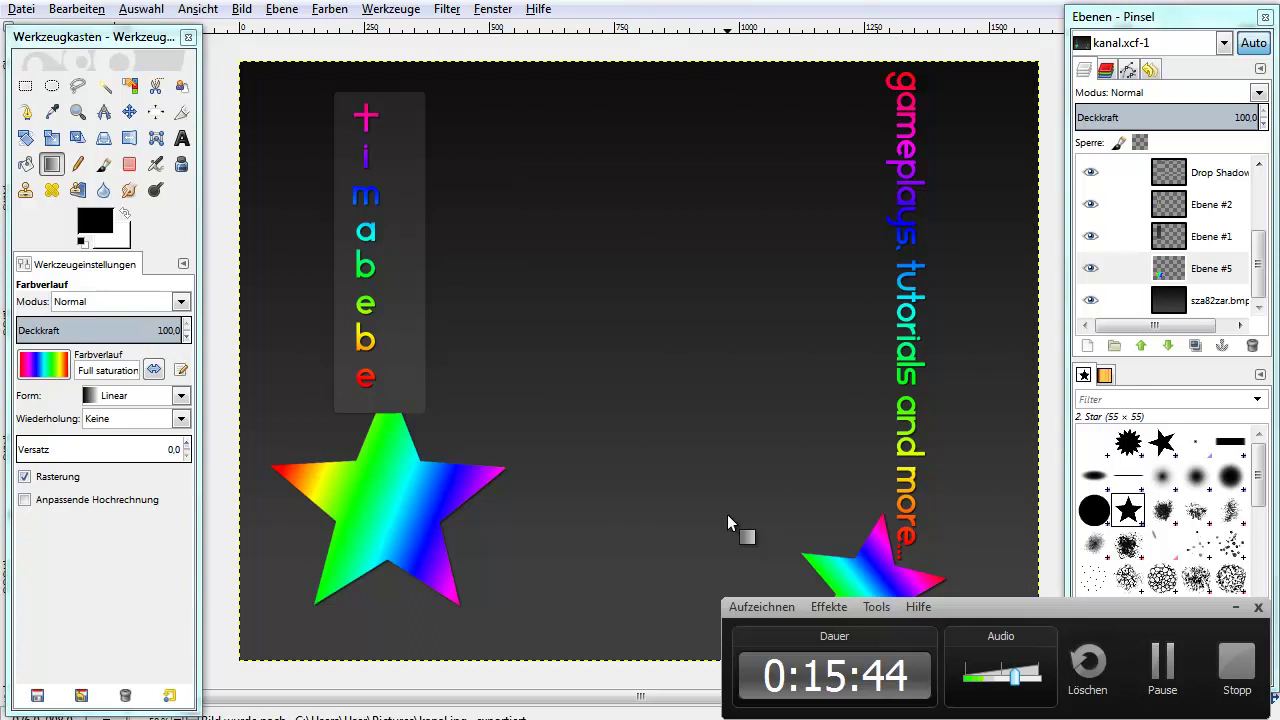
pyautogui.click(1235, 607)
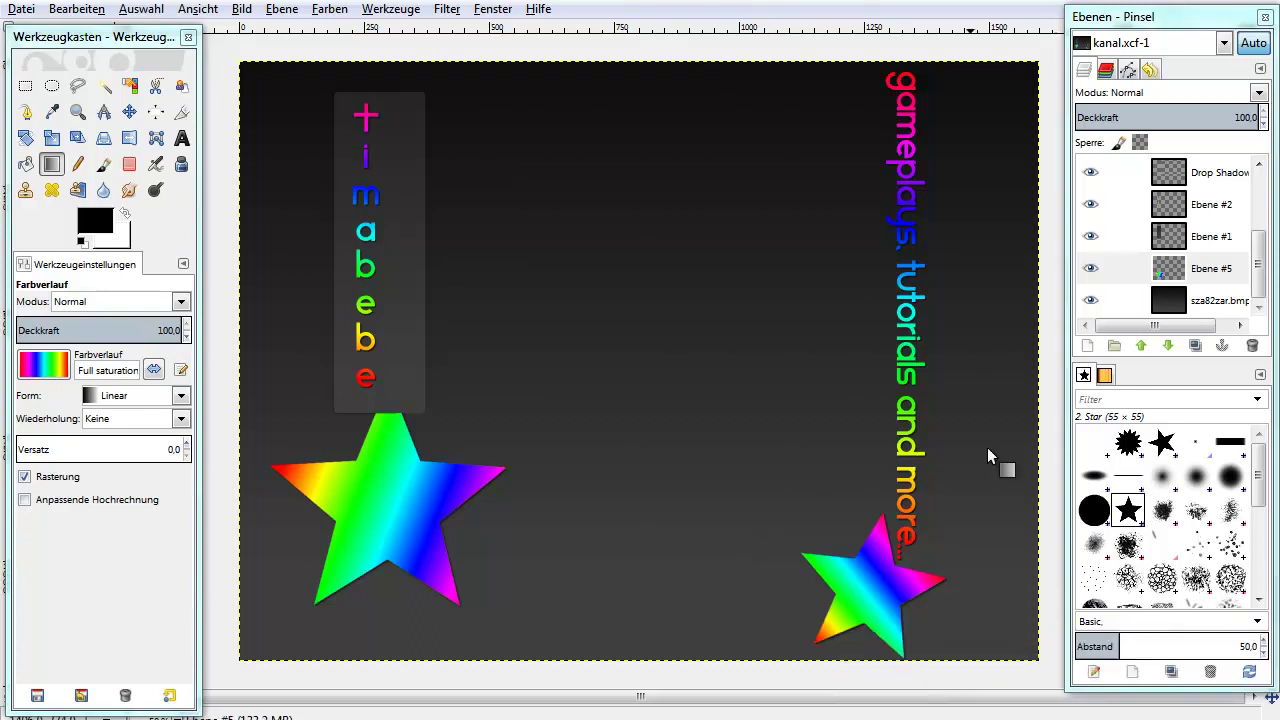